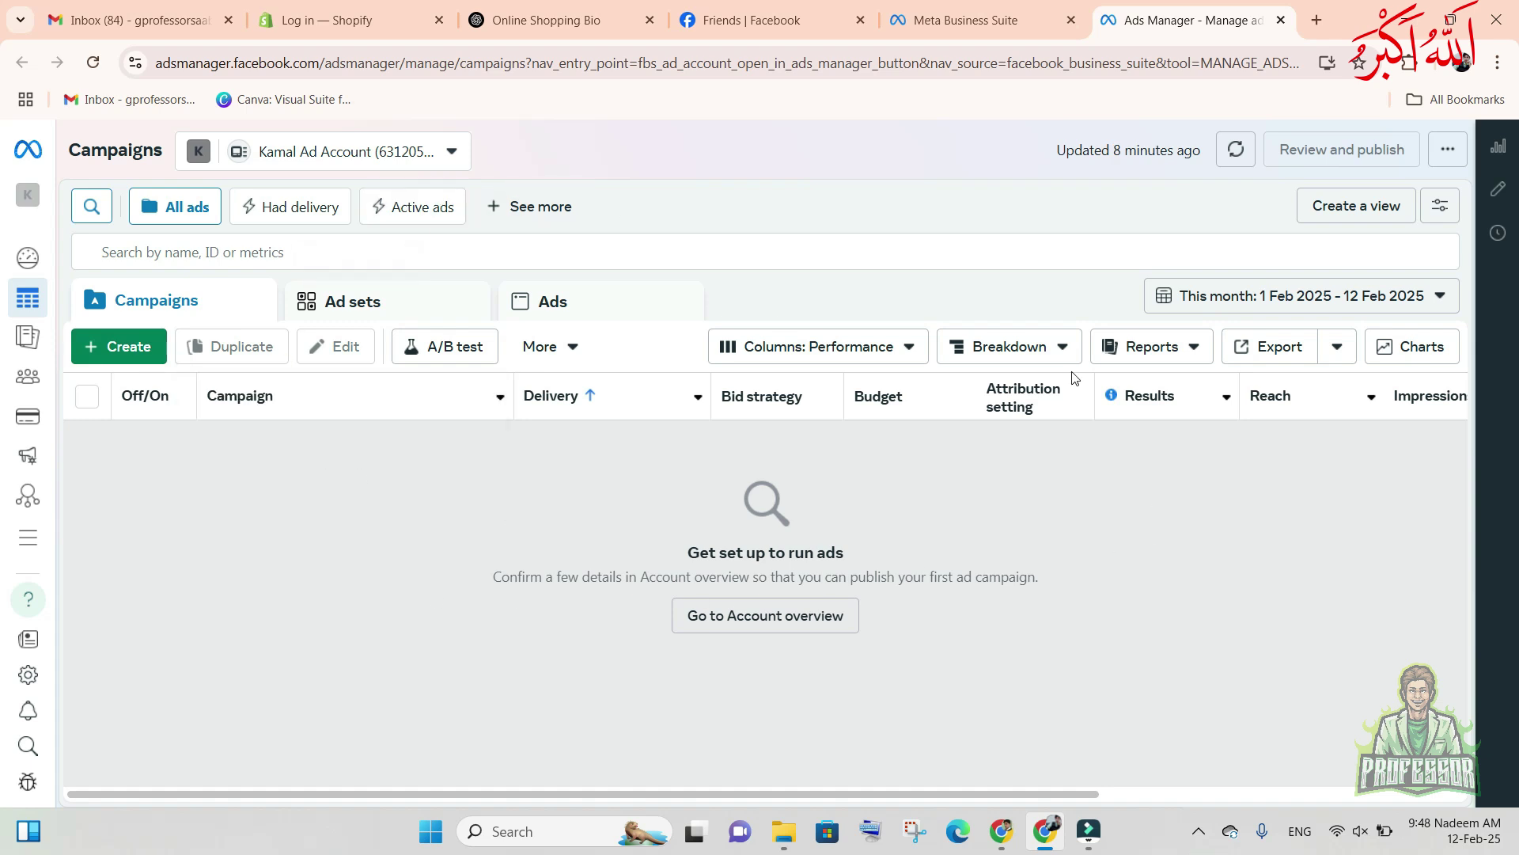
- Switch to the Meta Business Suite ad account settings and open the ad account in Ads Manager
left_click(957, 22)
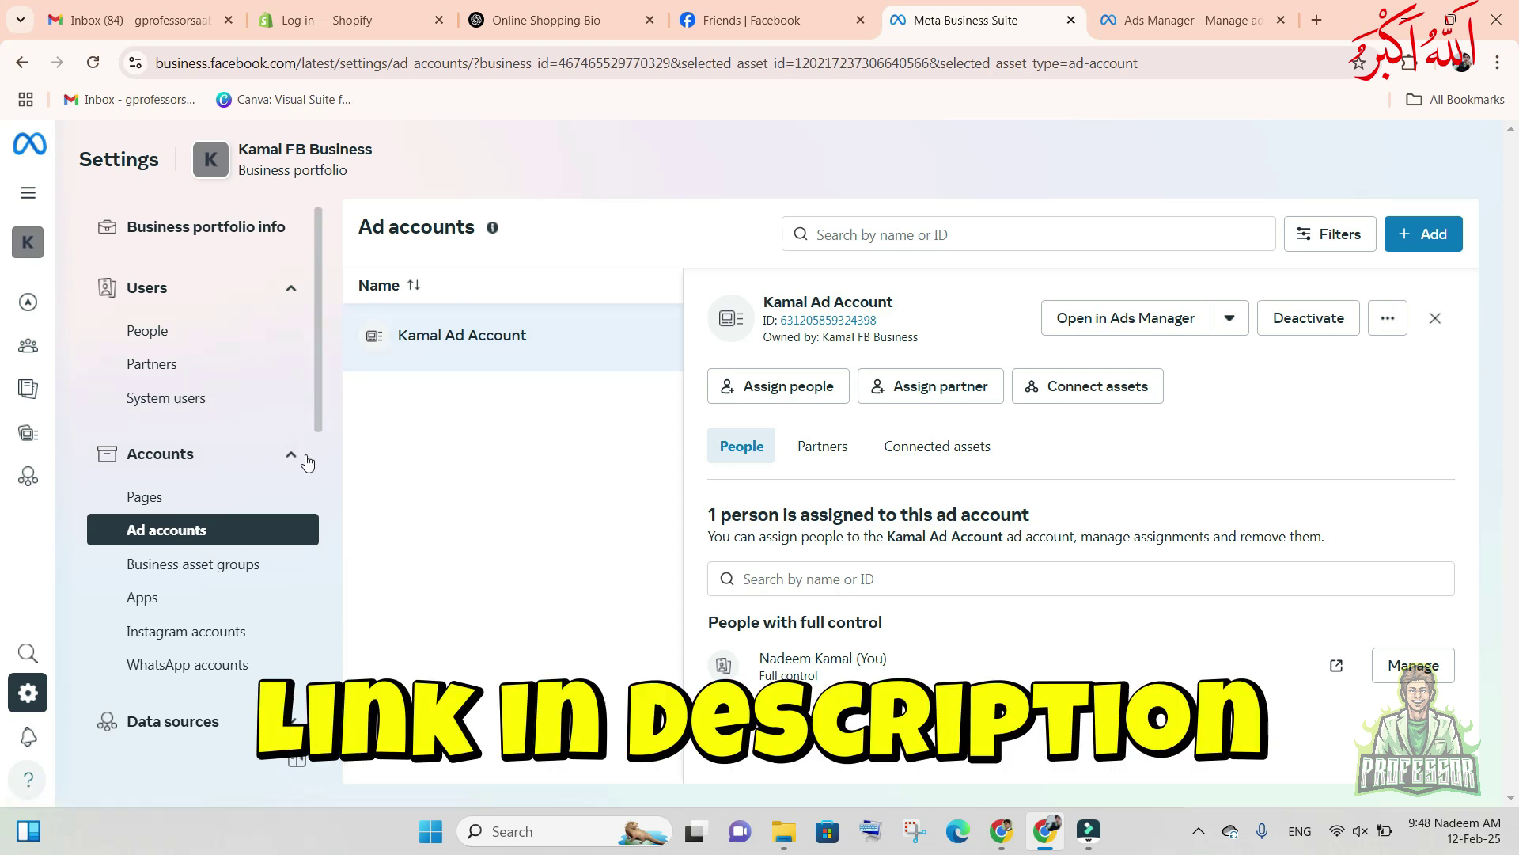
left_click(1125, 331)
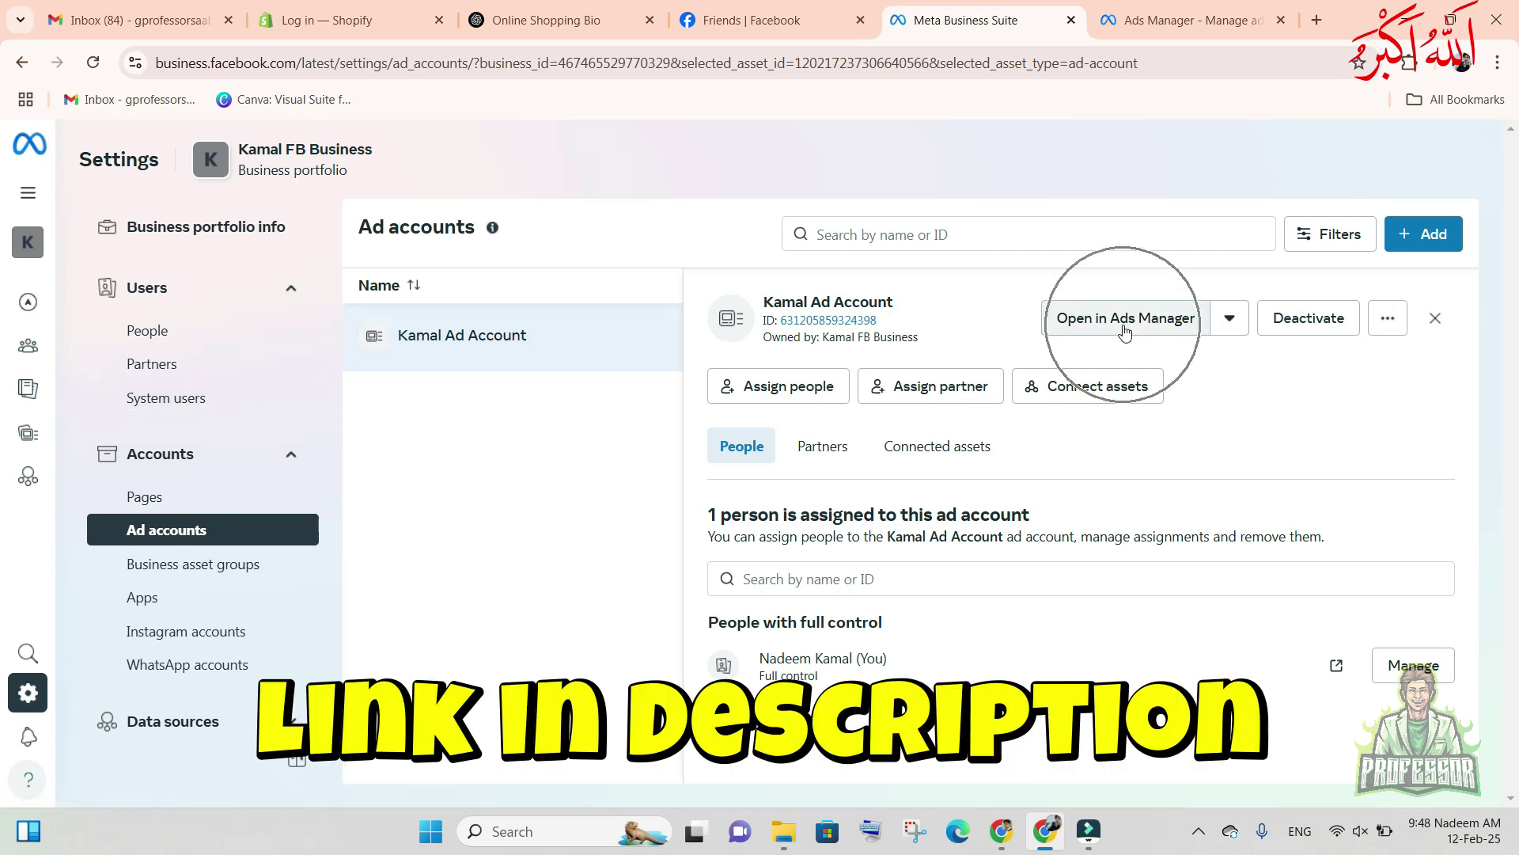
left_click(1126, 331)
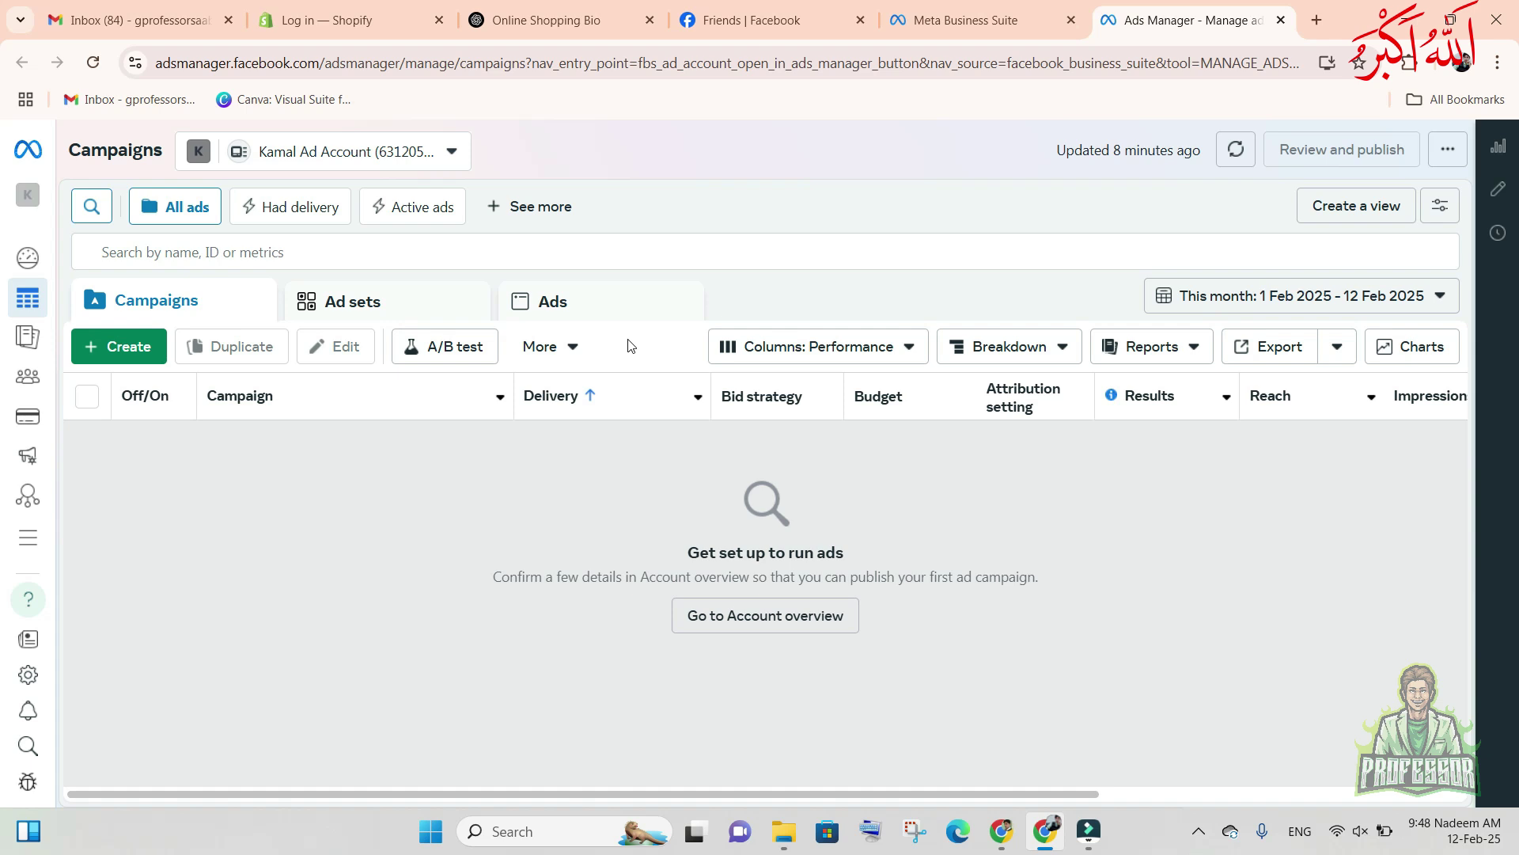
- Create a new campaign with the Sales objective using the Manual sales campaign setup
left_click(124, 348)
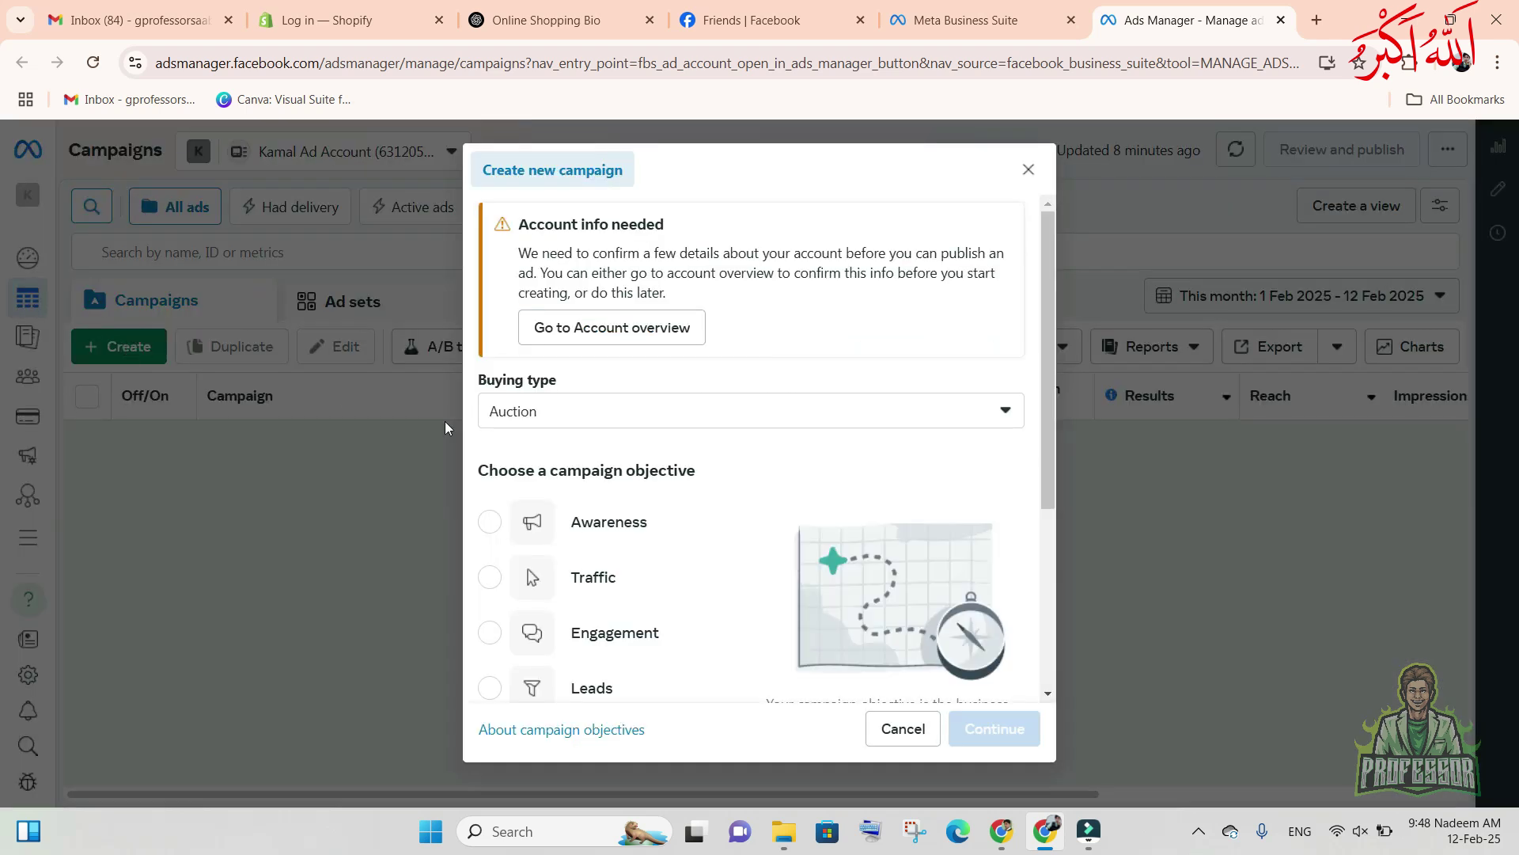
scroll(611, 538, "down", 2)
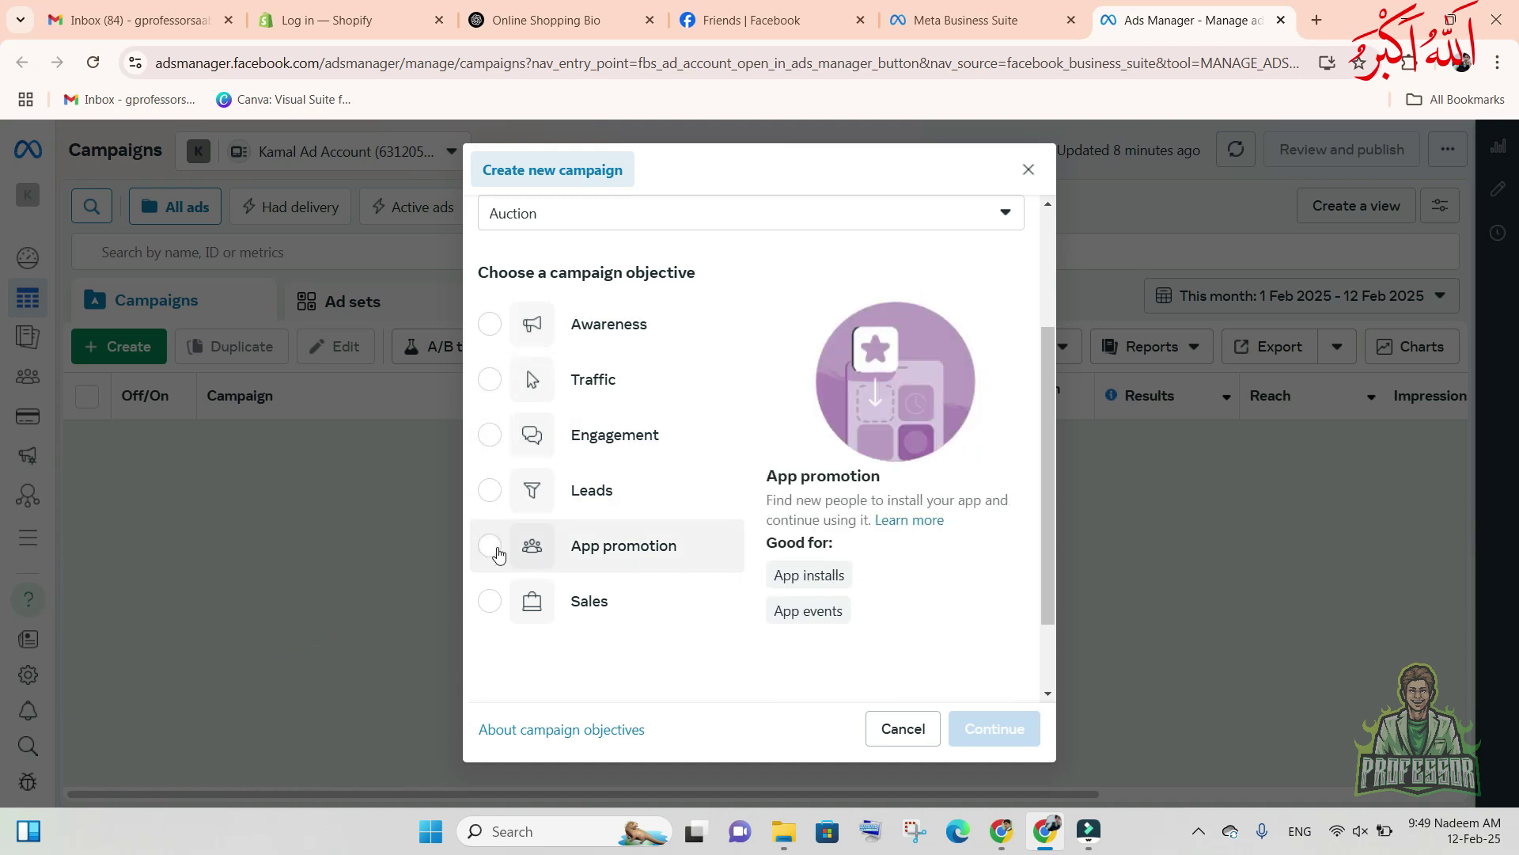
left_click(492, 603)
left_click(997, 730)
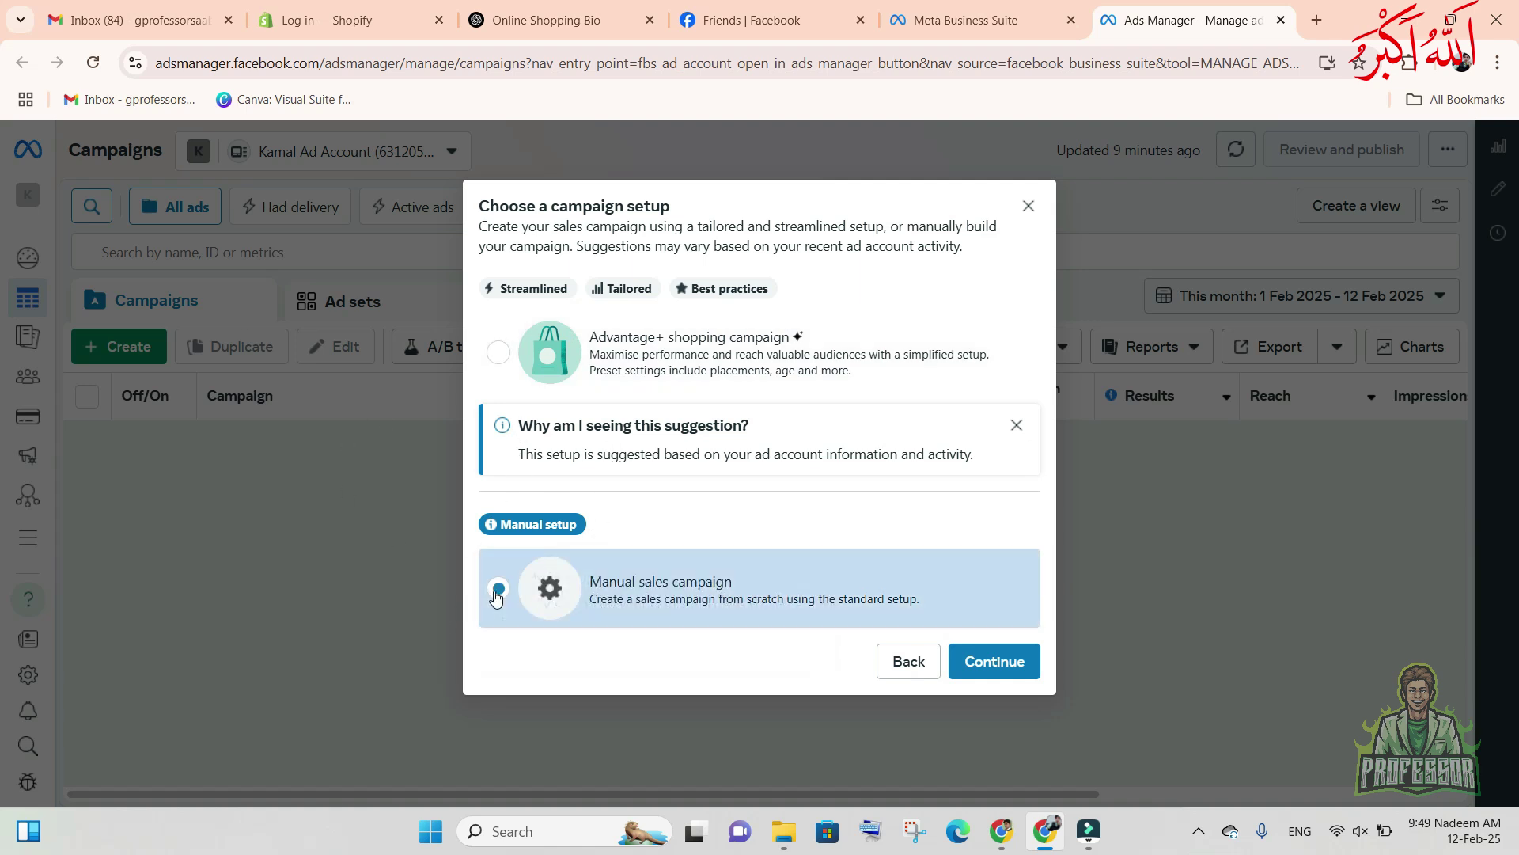
left_click(1016, 670)
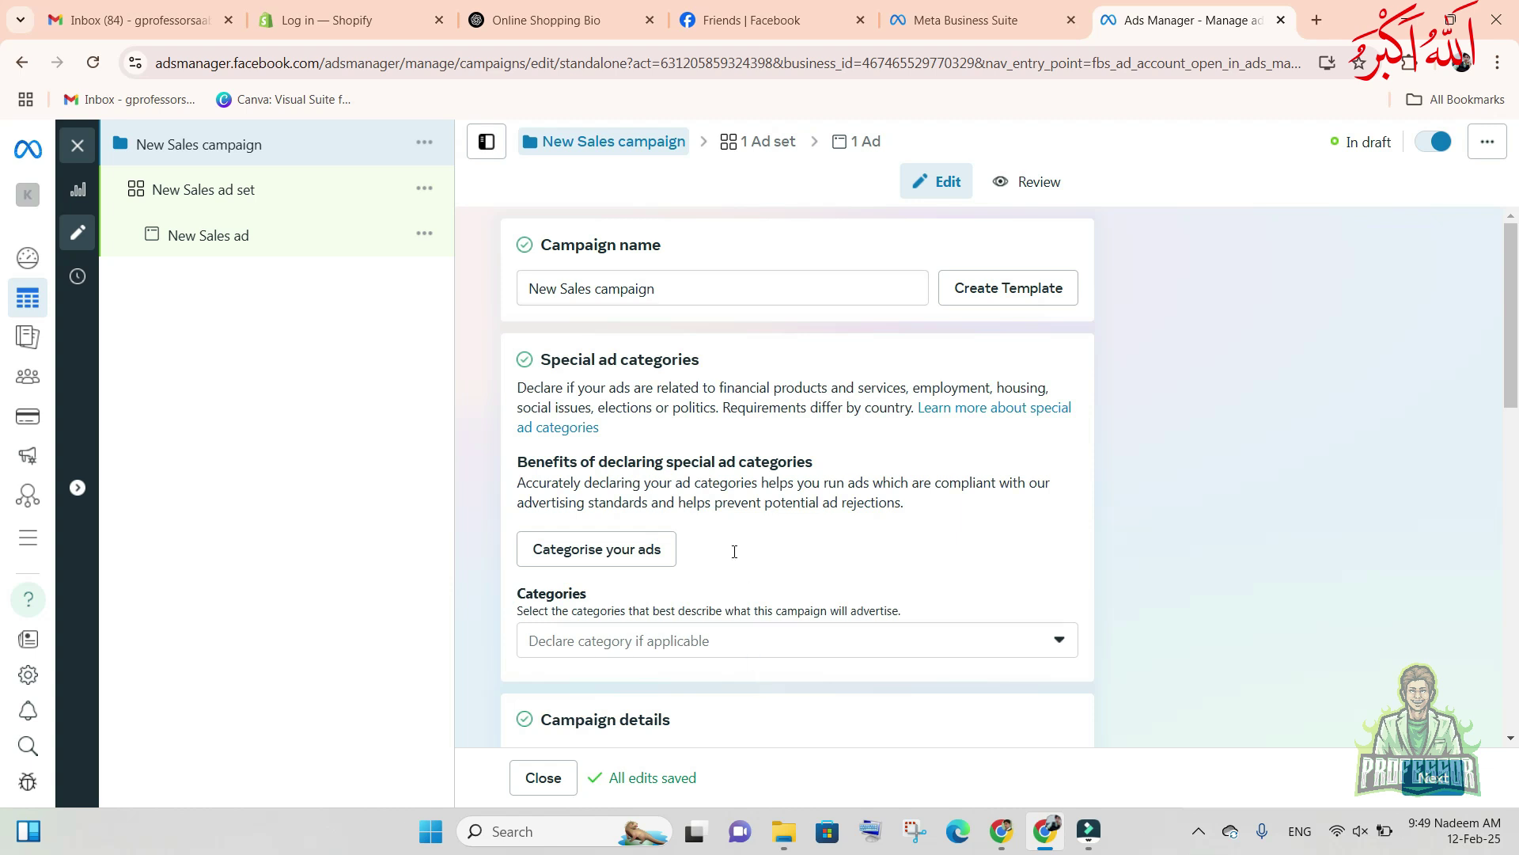
- Rename the campaign as Ultra Smart Watch campaign
left_click(679, 290)
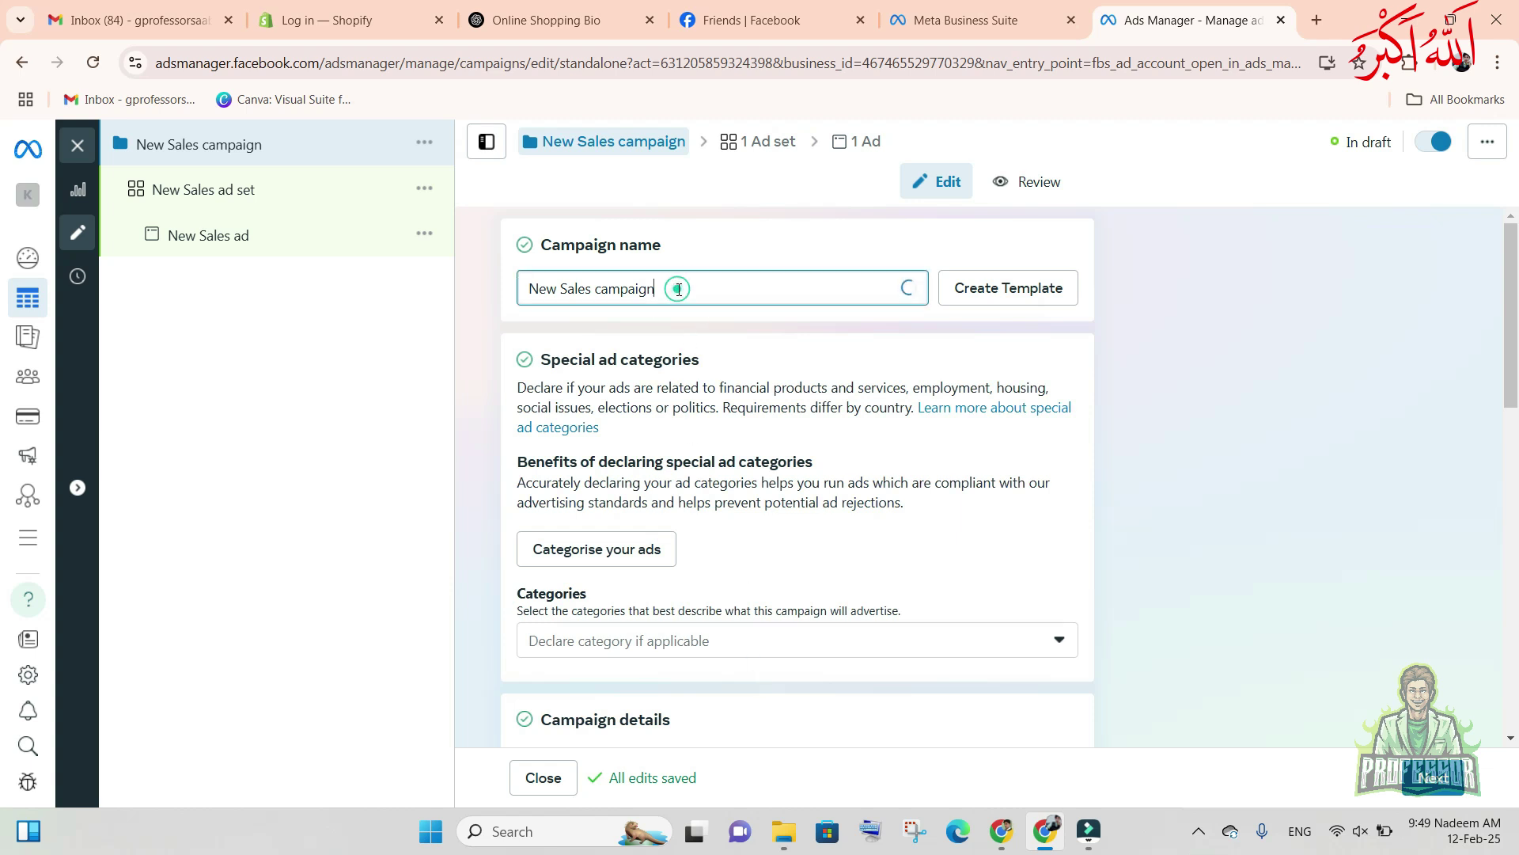
left_click_drag(561, 290, 472, 295)
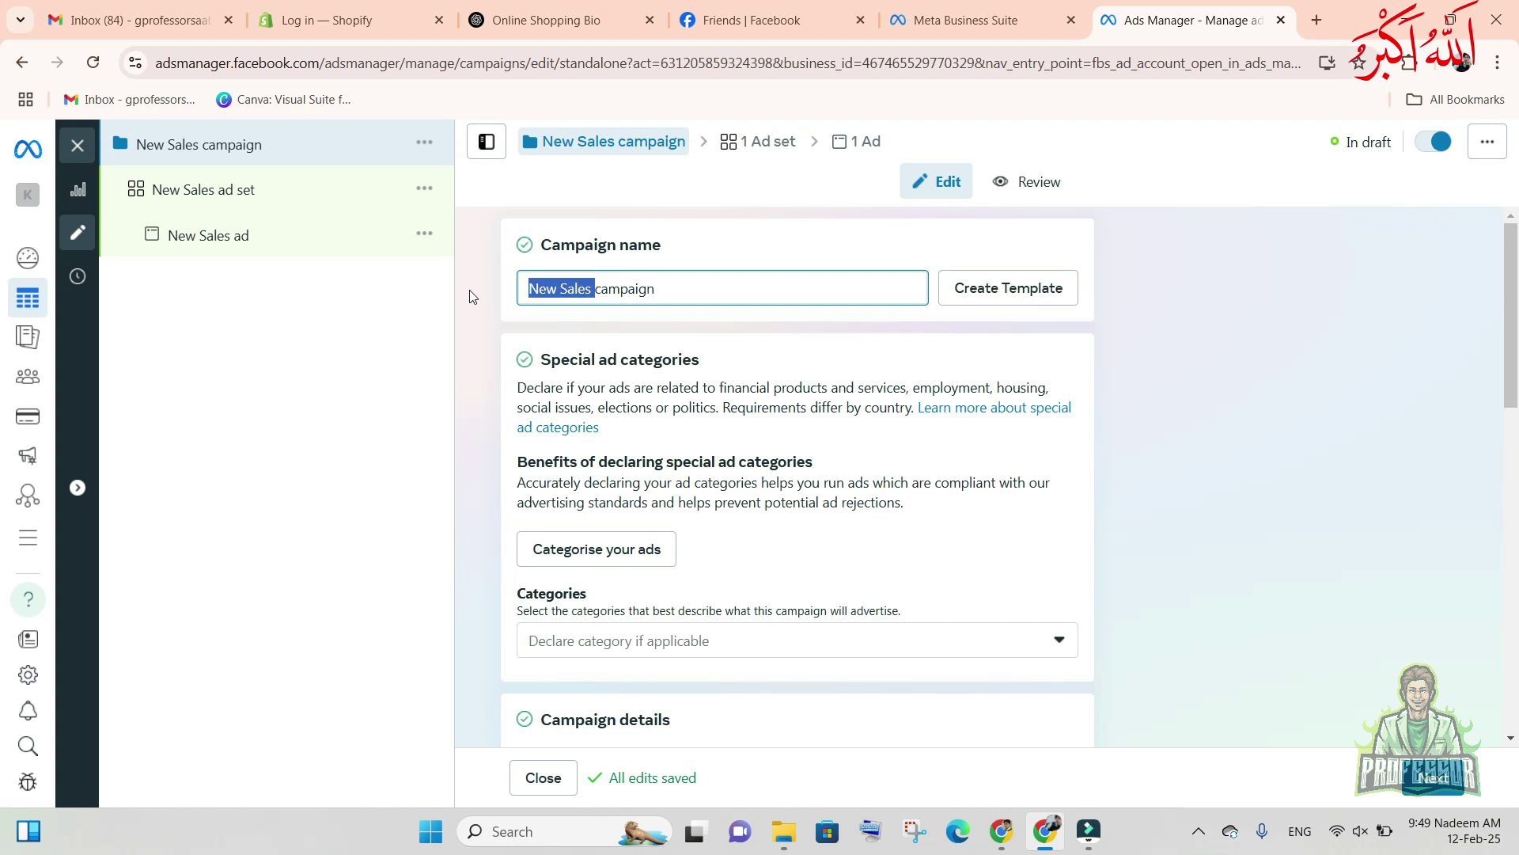
type("Ultra Smart Watch")
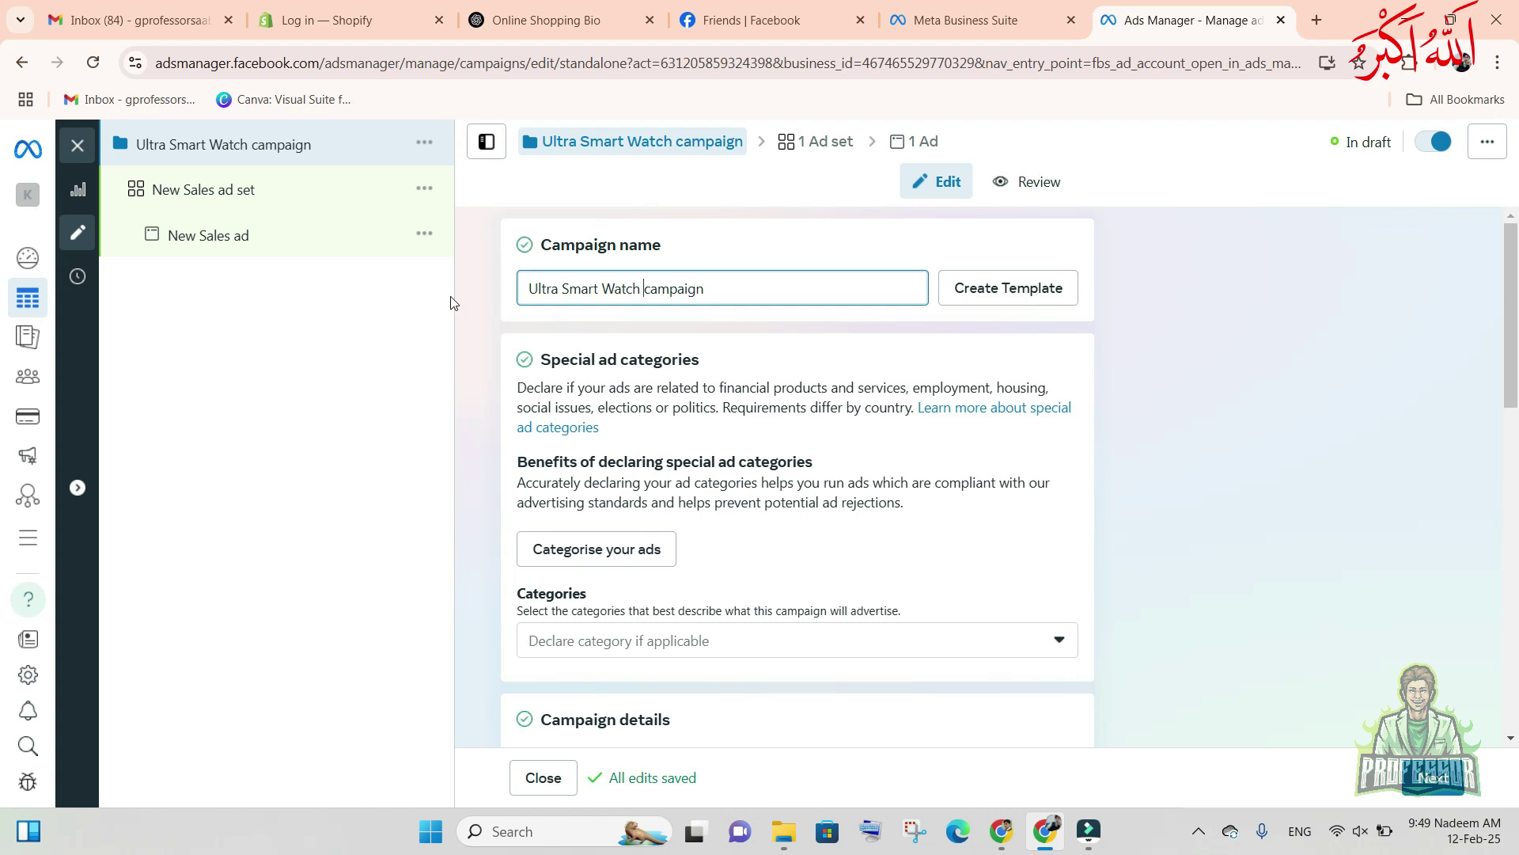
- Examine the campaign's special ad category options and its catalogue, budget and A/B test settings, and dismiss the help tip
scroll(858, 485, "down", 10)
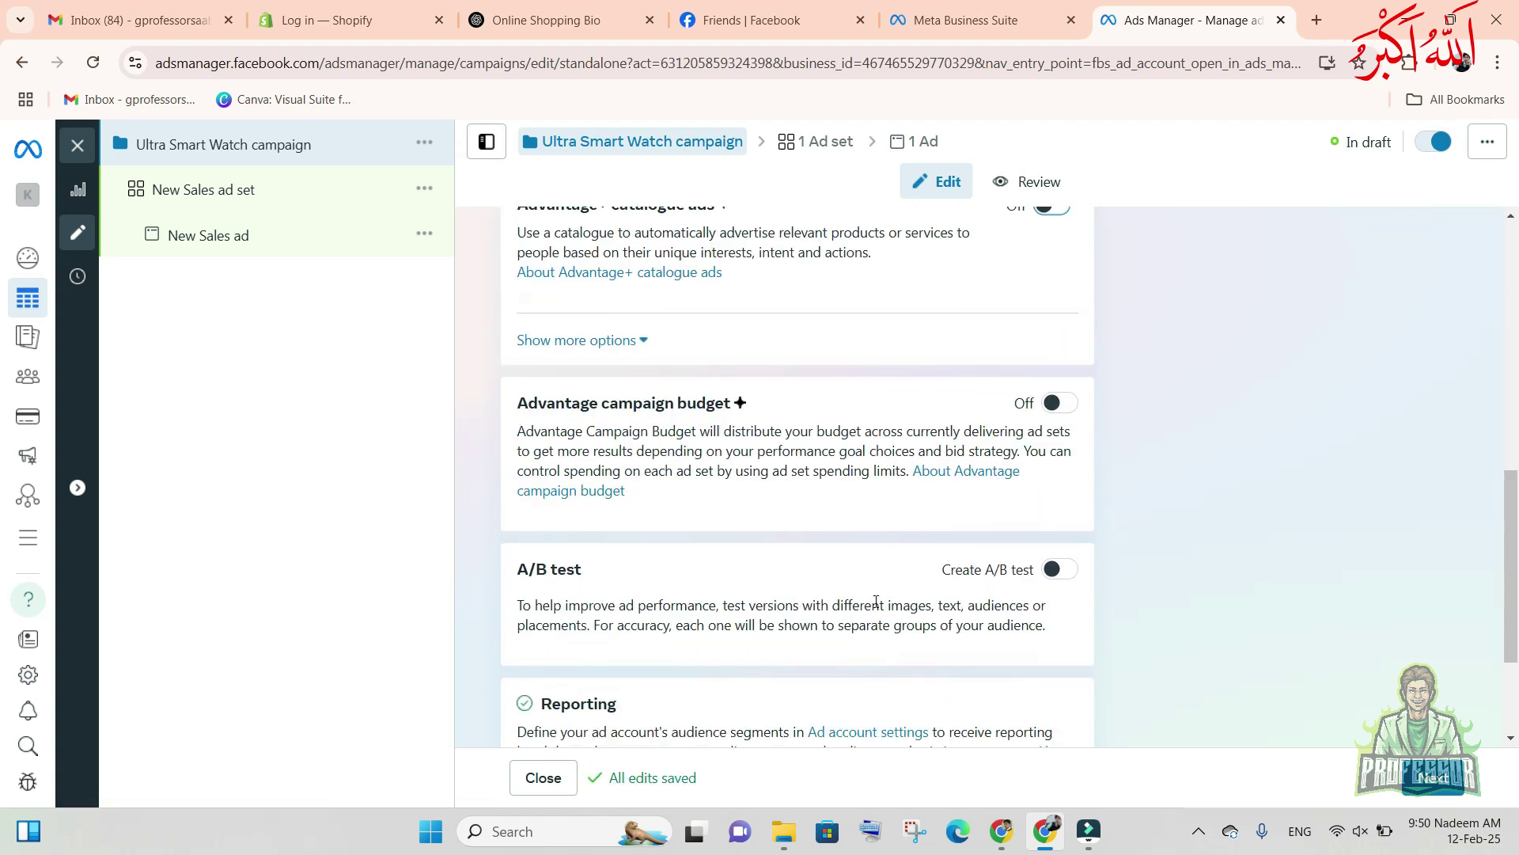
scroll(876, 602, "down", 3)
scroll(878, 602, "up", 9)
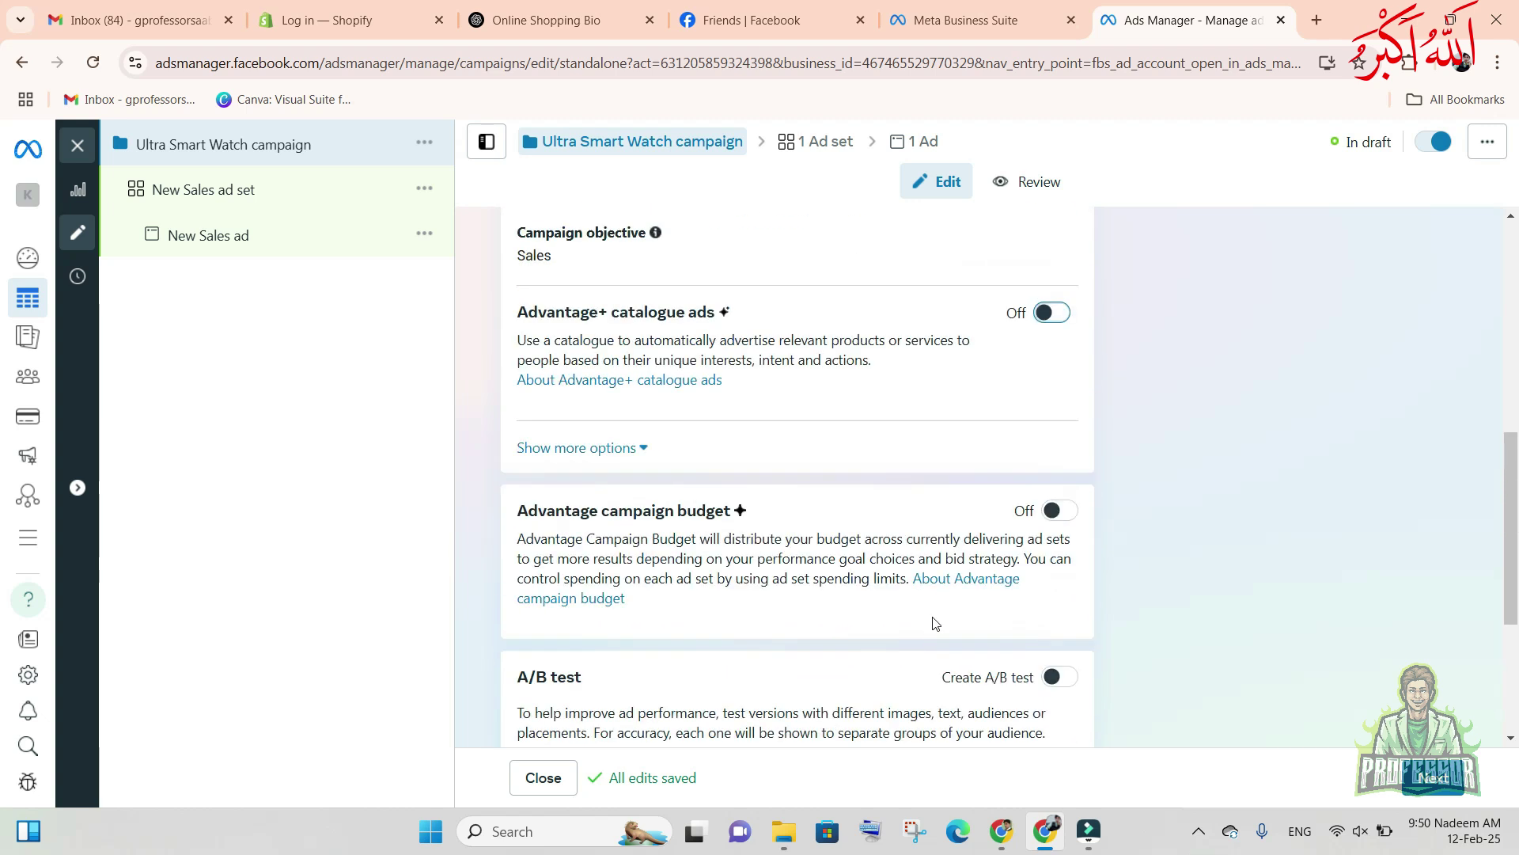
scroll(852, 542, "up", 4)
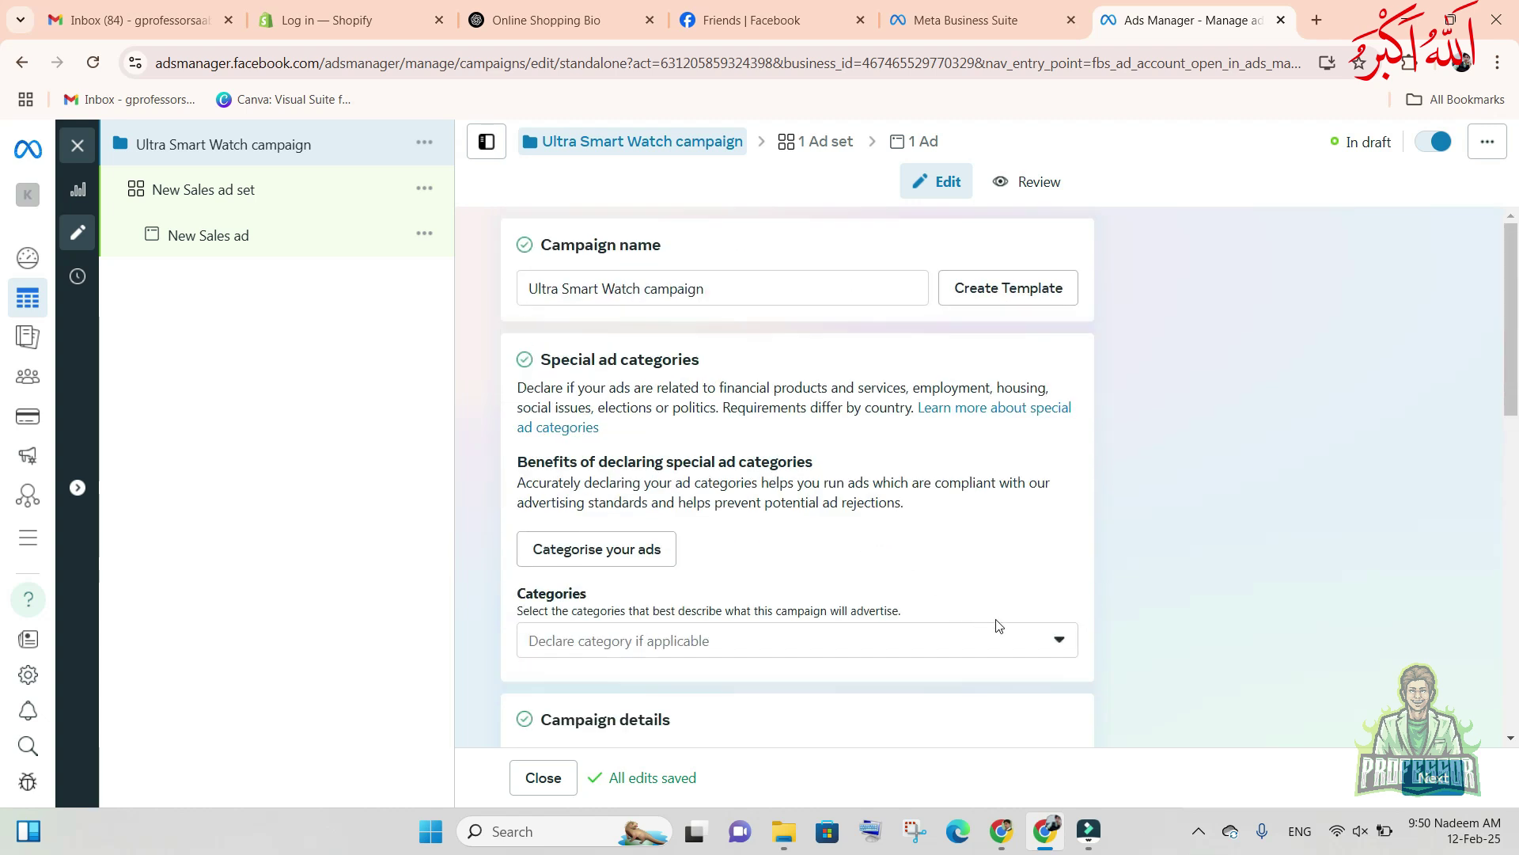
left_click(1058, 641)
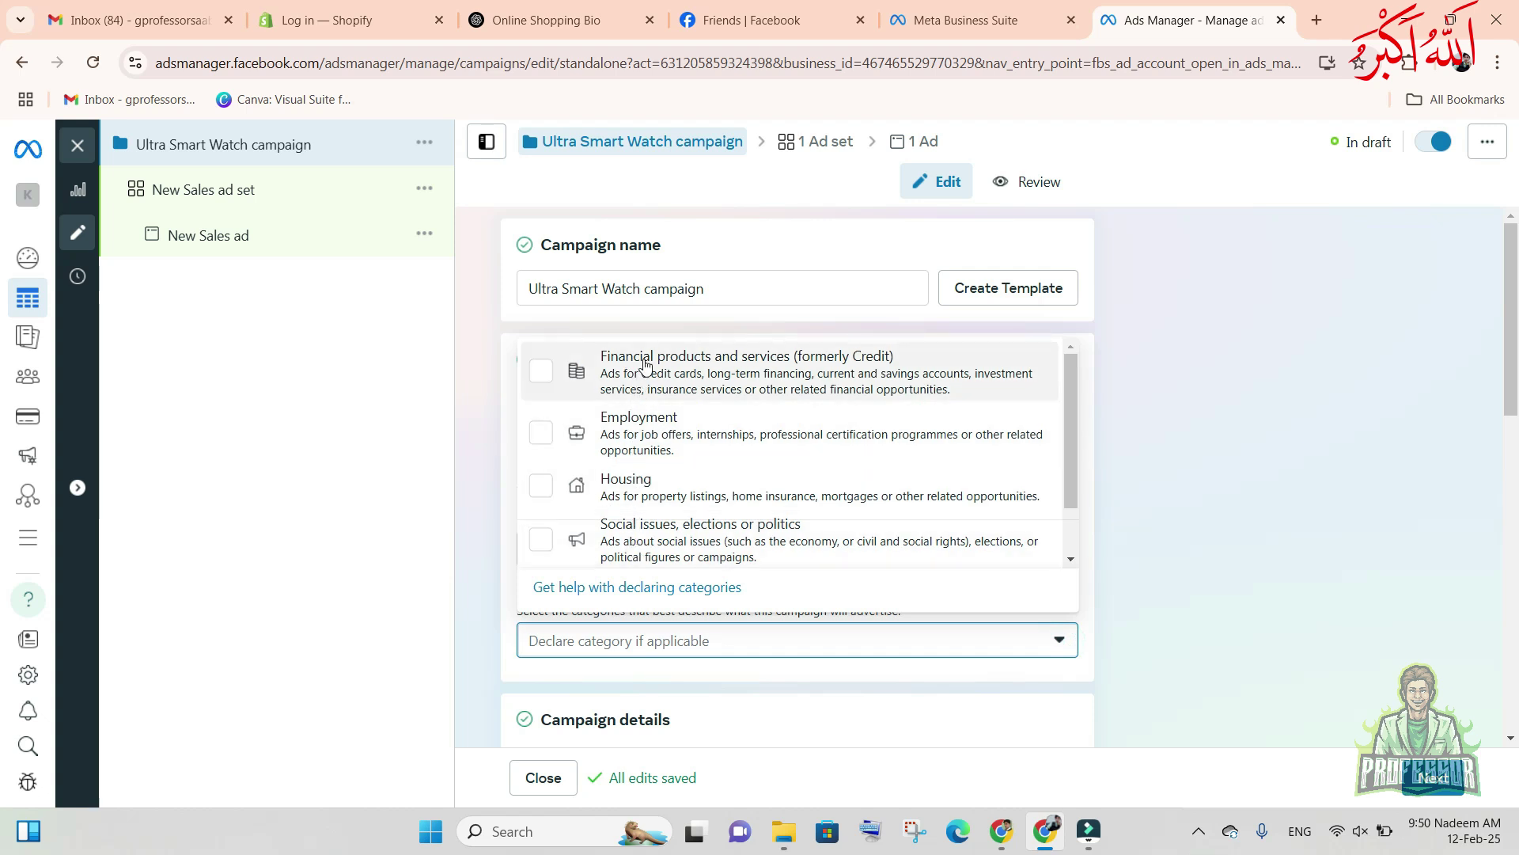
left_click(1217, 494)
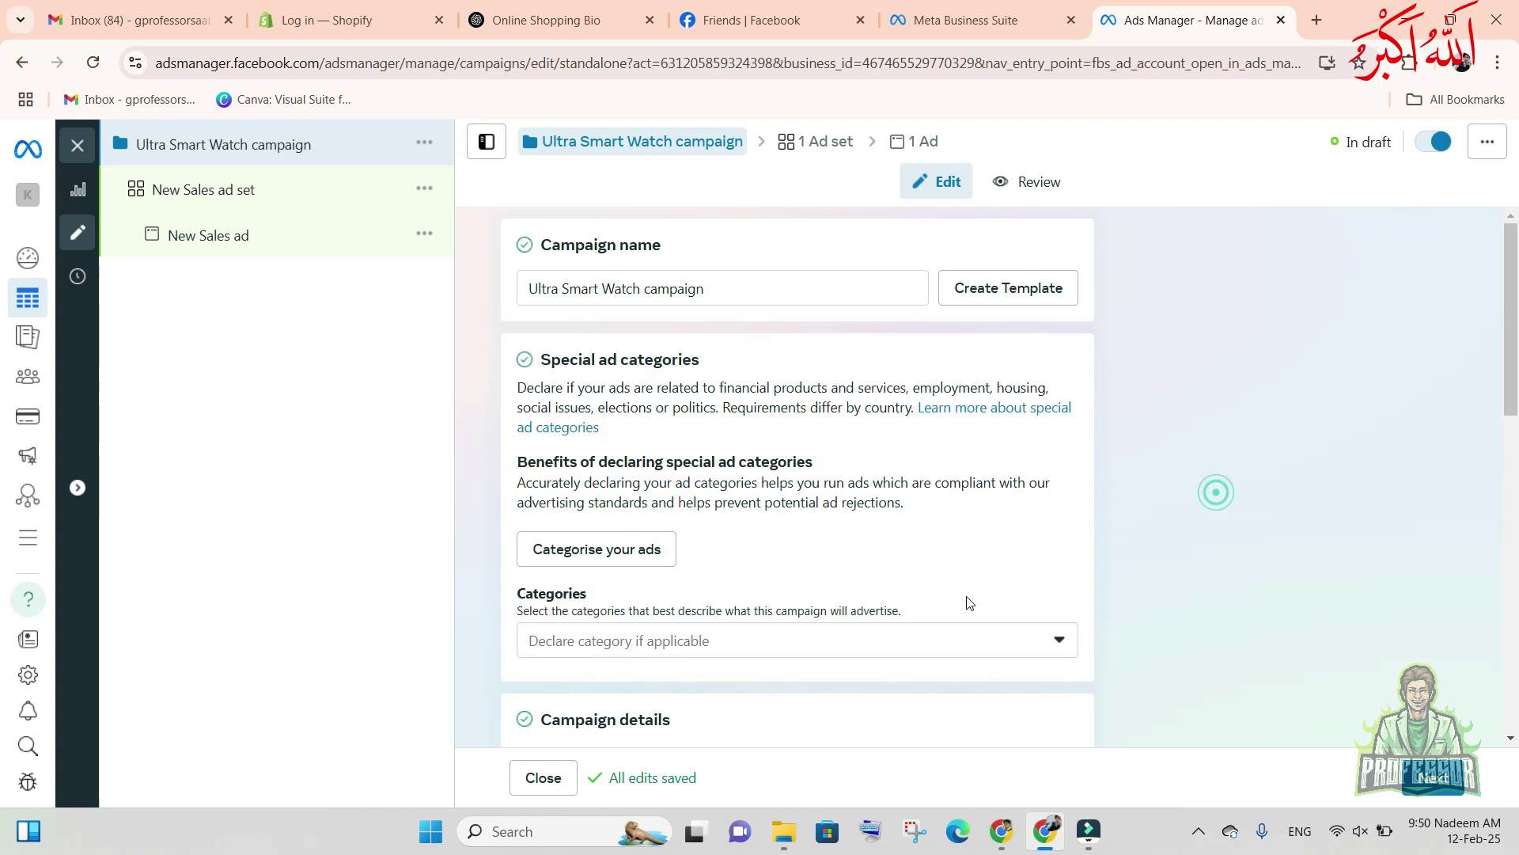
scroll(967, 601, "down", 5)
scroll(964, 599, "down", 2)
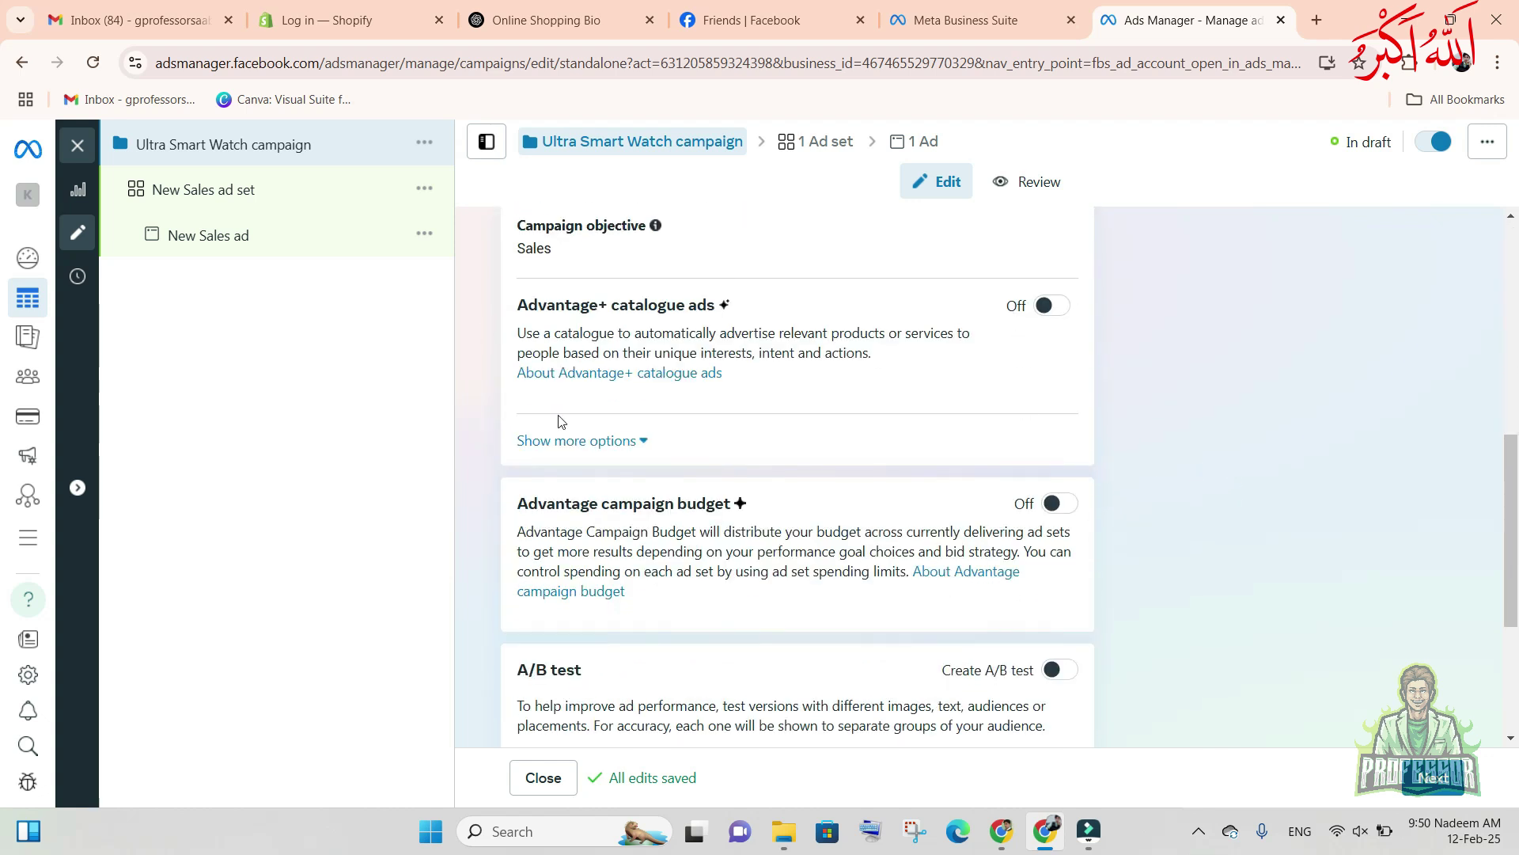
scroll(868, 605, "up", 8)
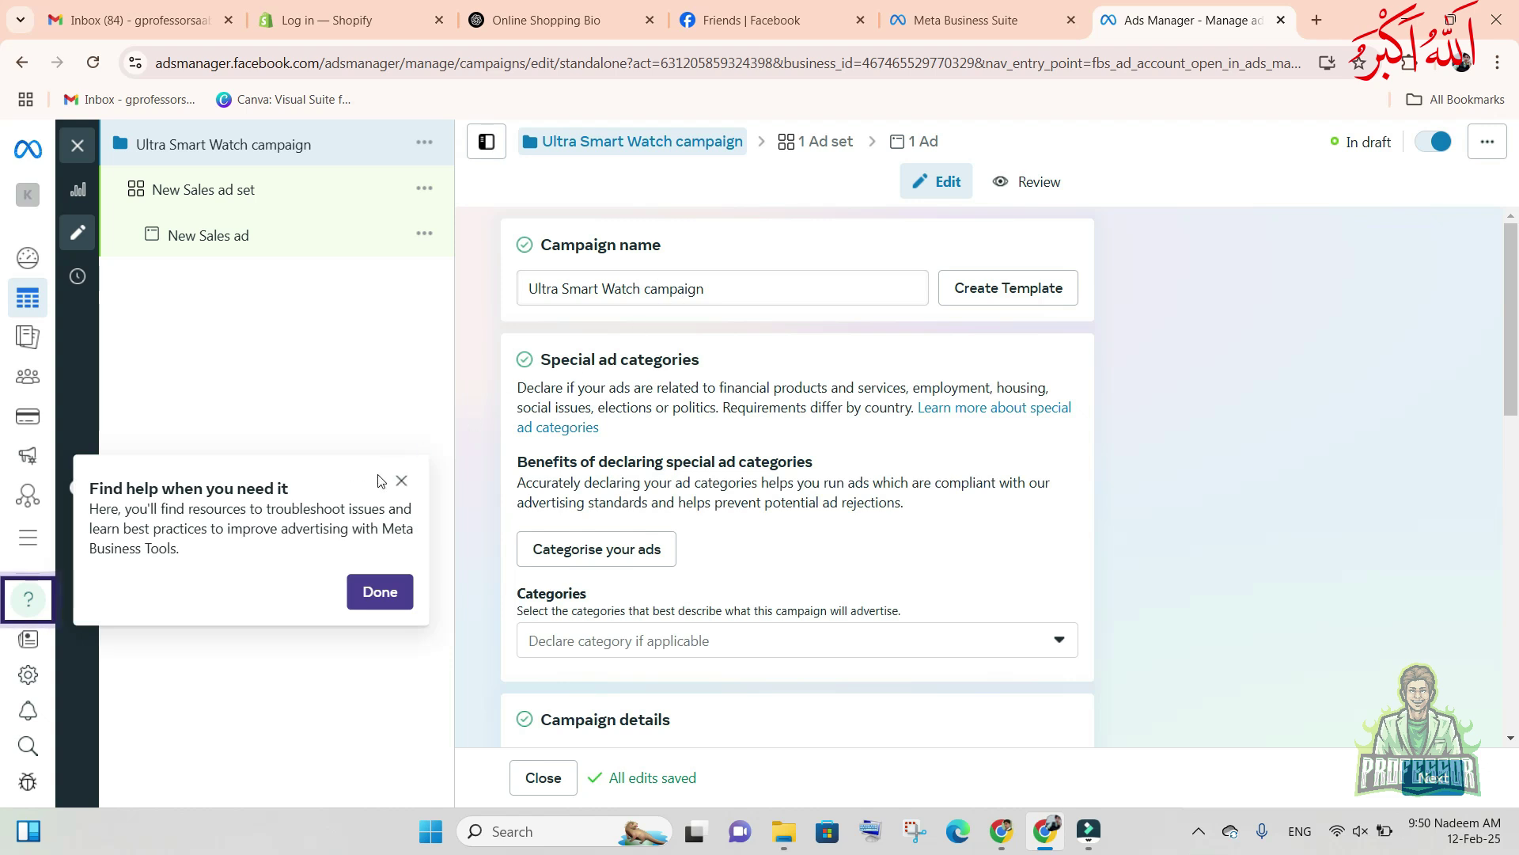
left_click(401, 480)
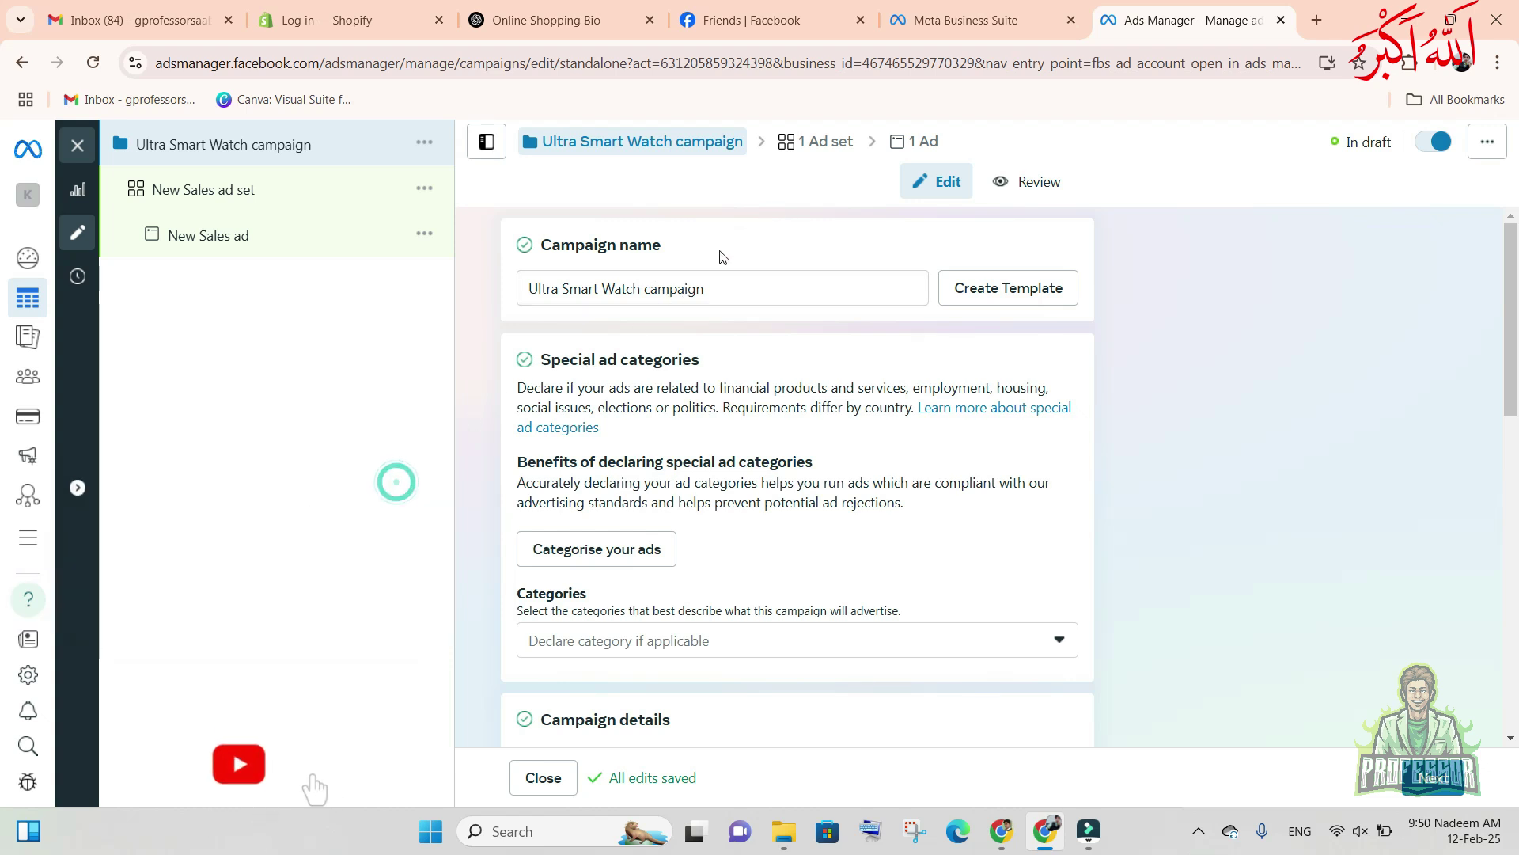
- Continue to the ad set level and rename the ad set as Ultra Smart Watch ad set
left_click(1434, 780)
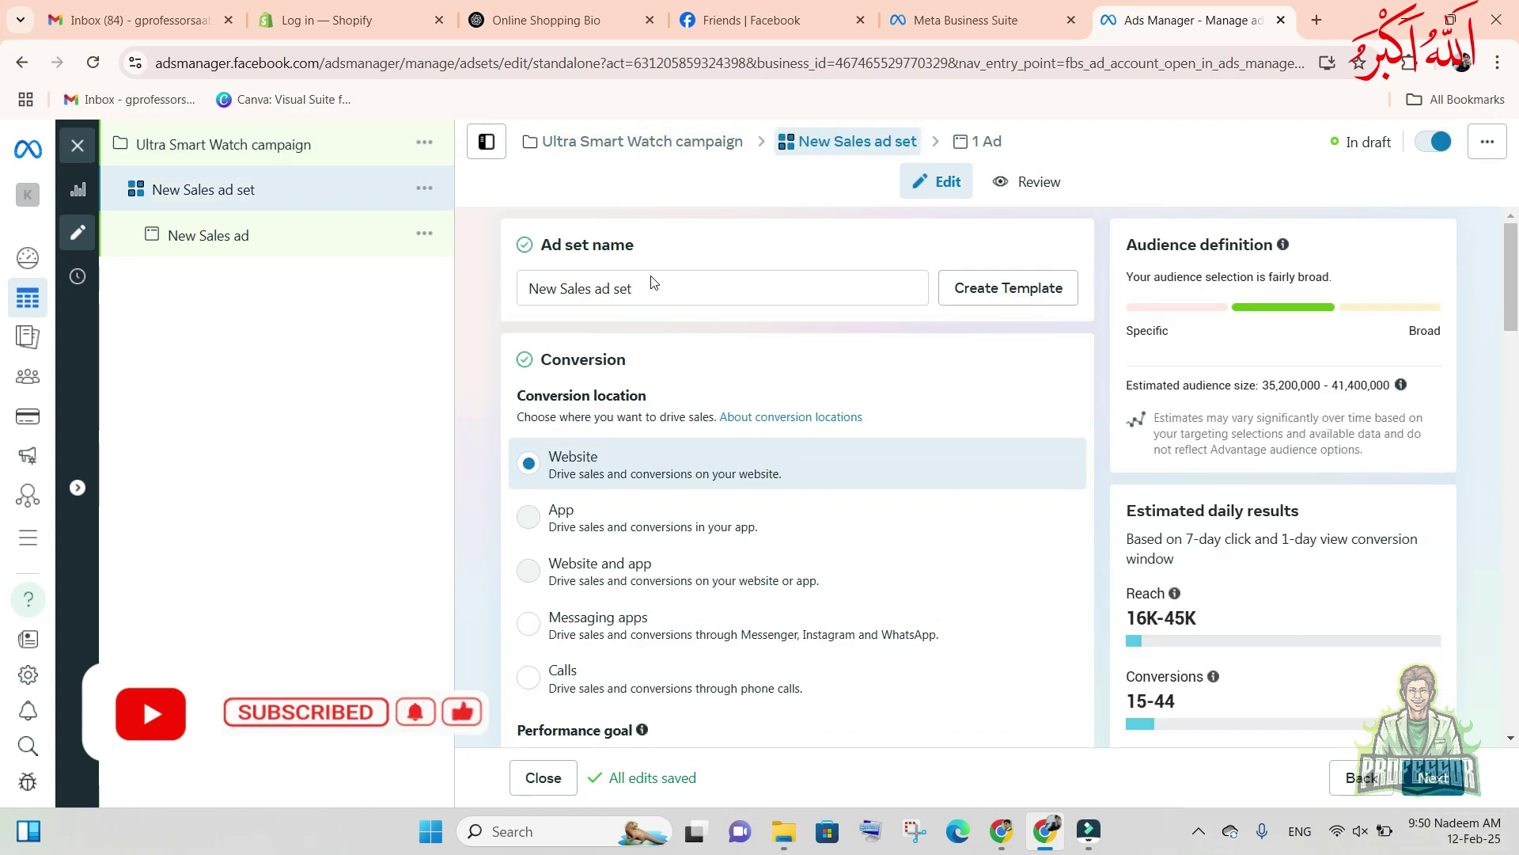
left_click(634, 292)
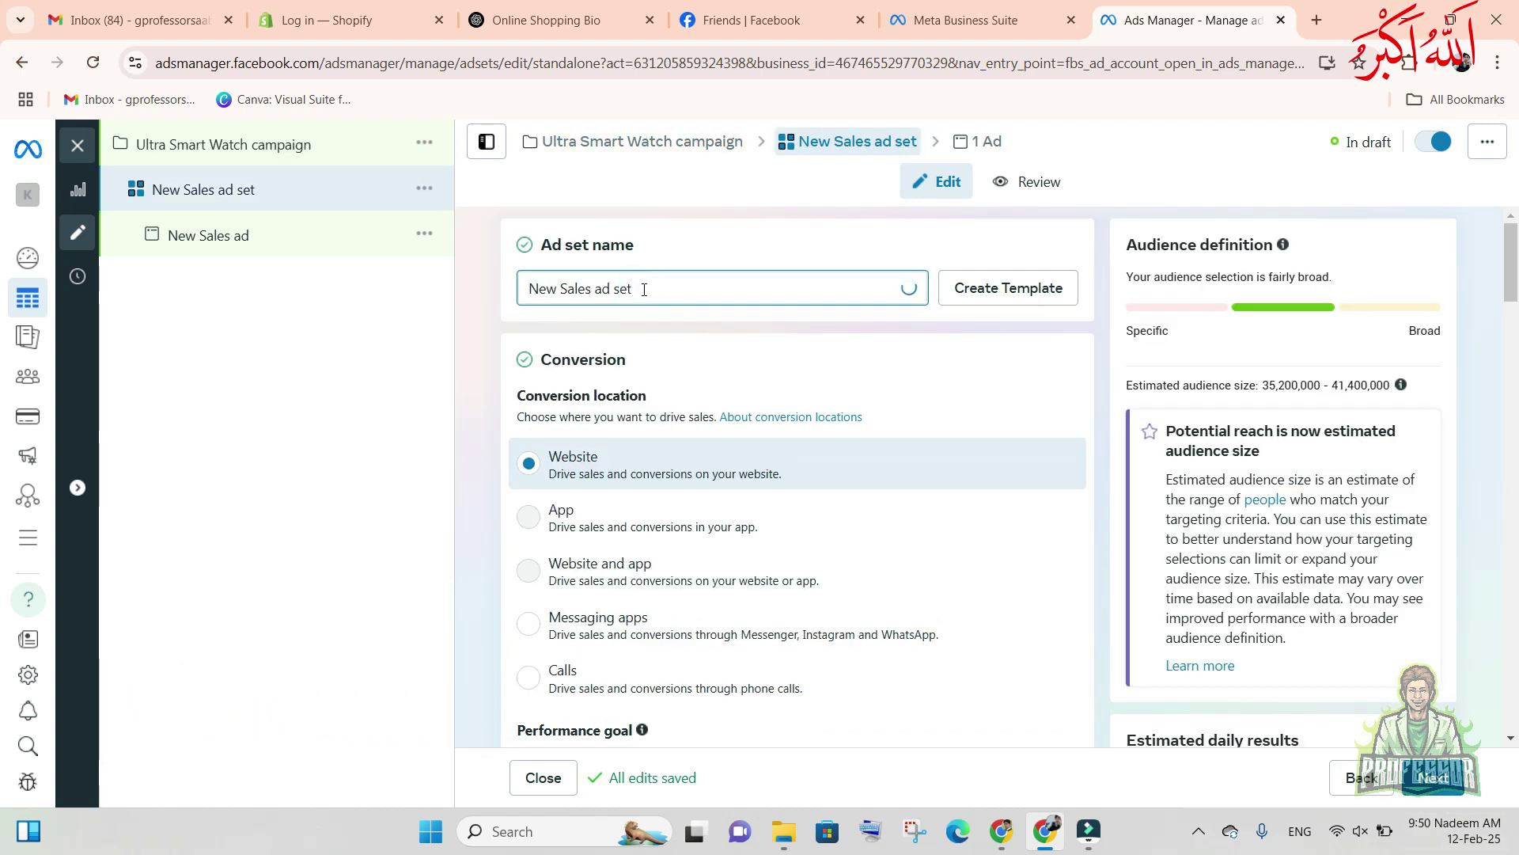
left_click_drag(594, 289, 519, 287)
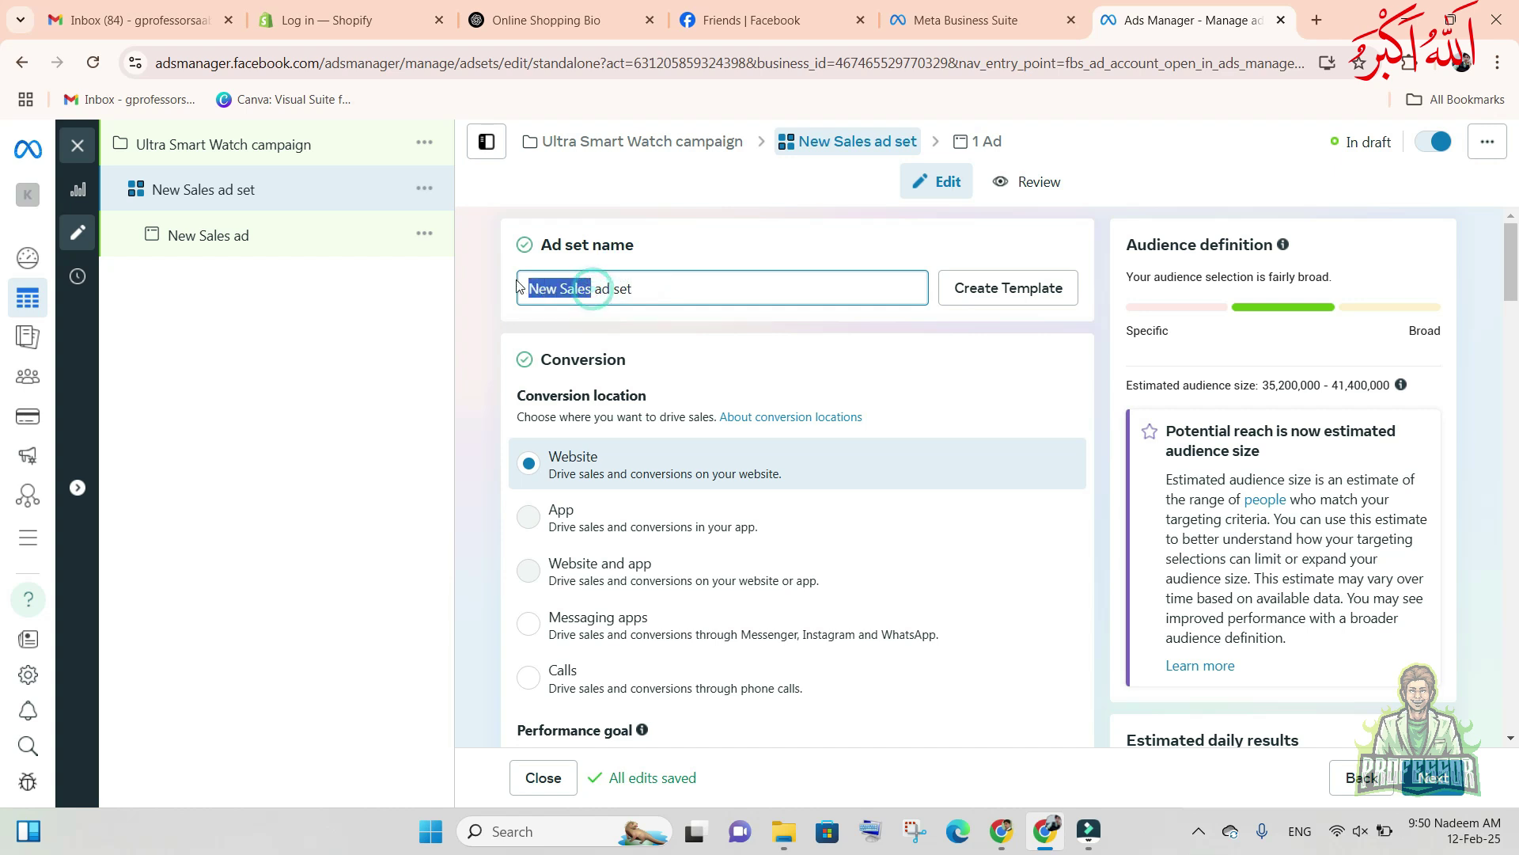
type("Ultra Smart")
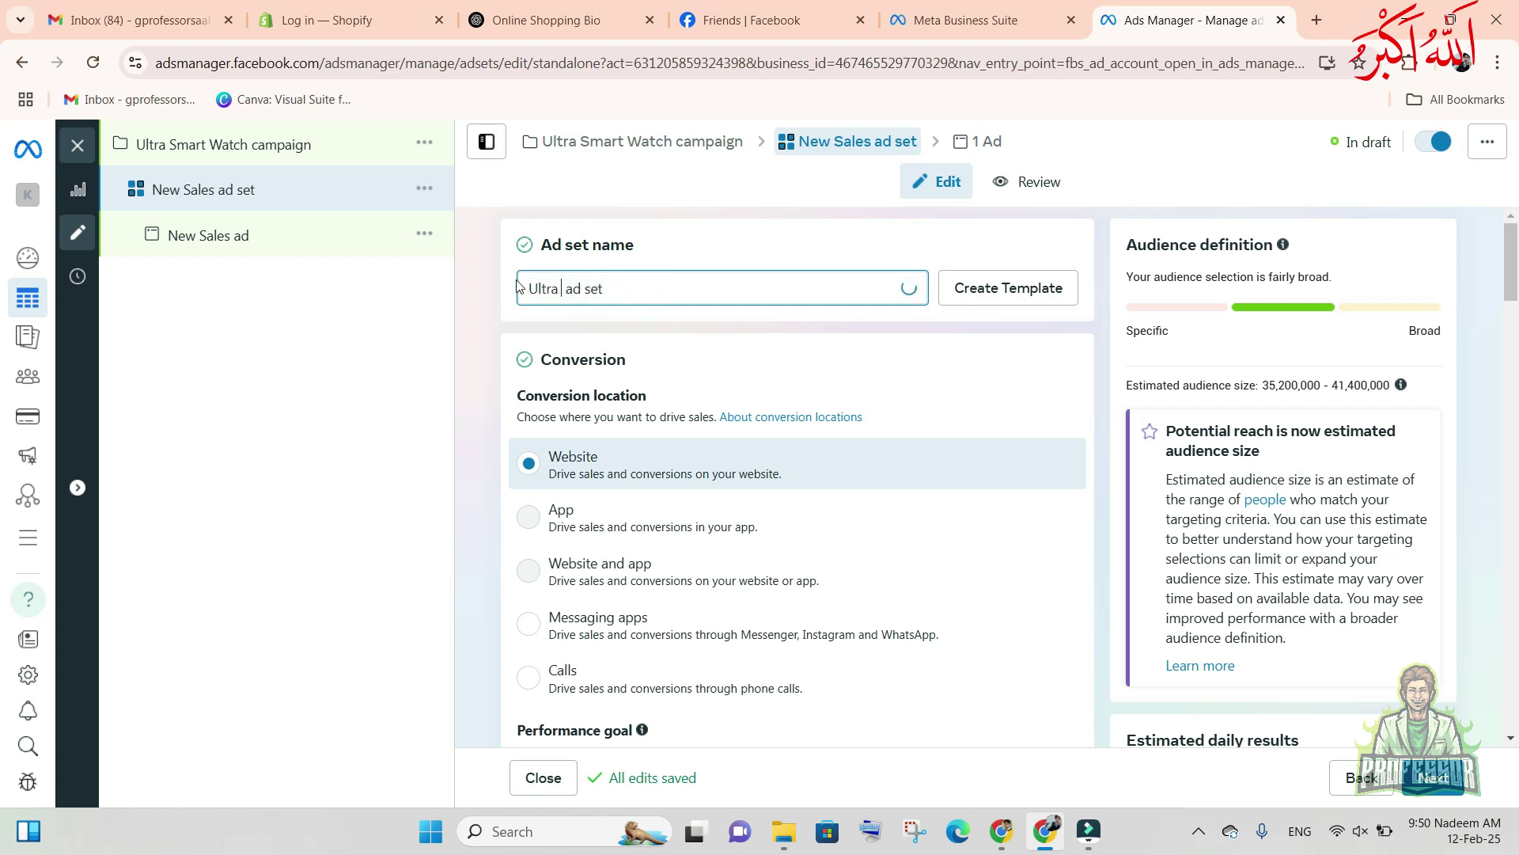
type(" Watch")
- Try Messaging apps as the ad set's conversion location and look through its Facebook Page and messaging destinations
left_click(543, 470)
left_click(543, 470)
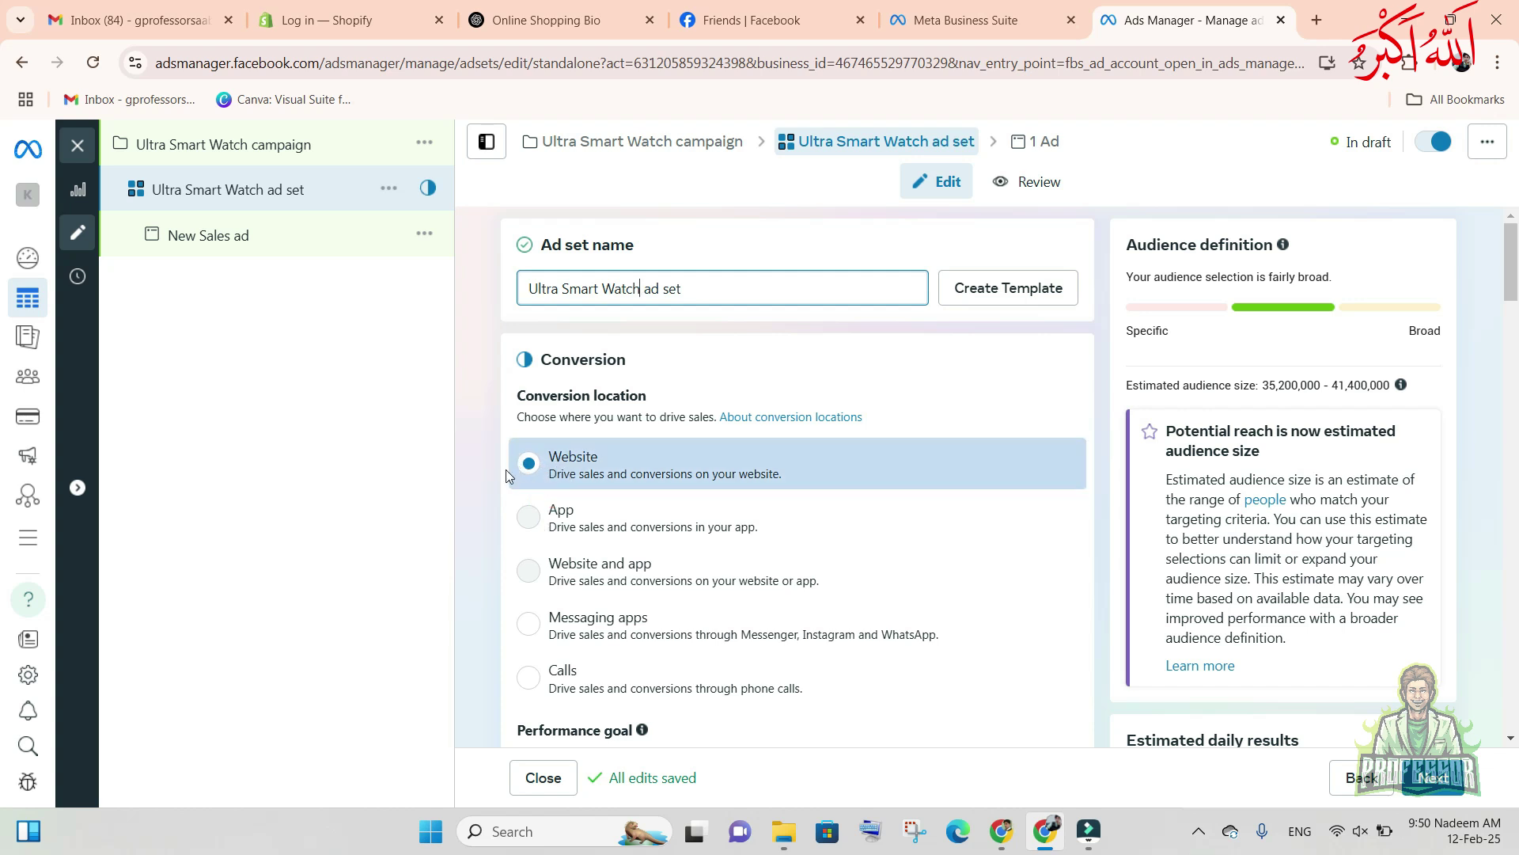
left_click(541, 626)
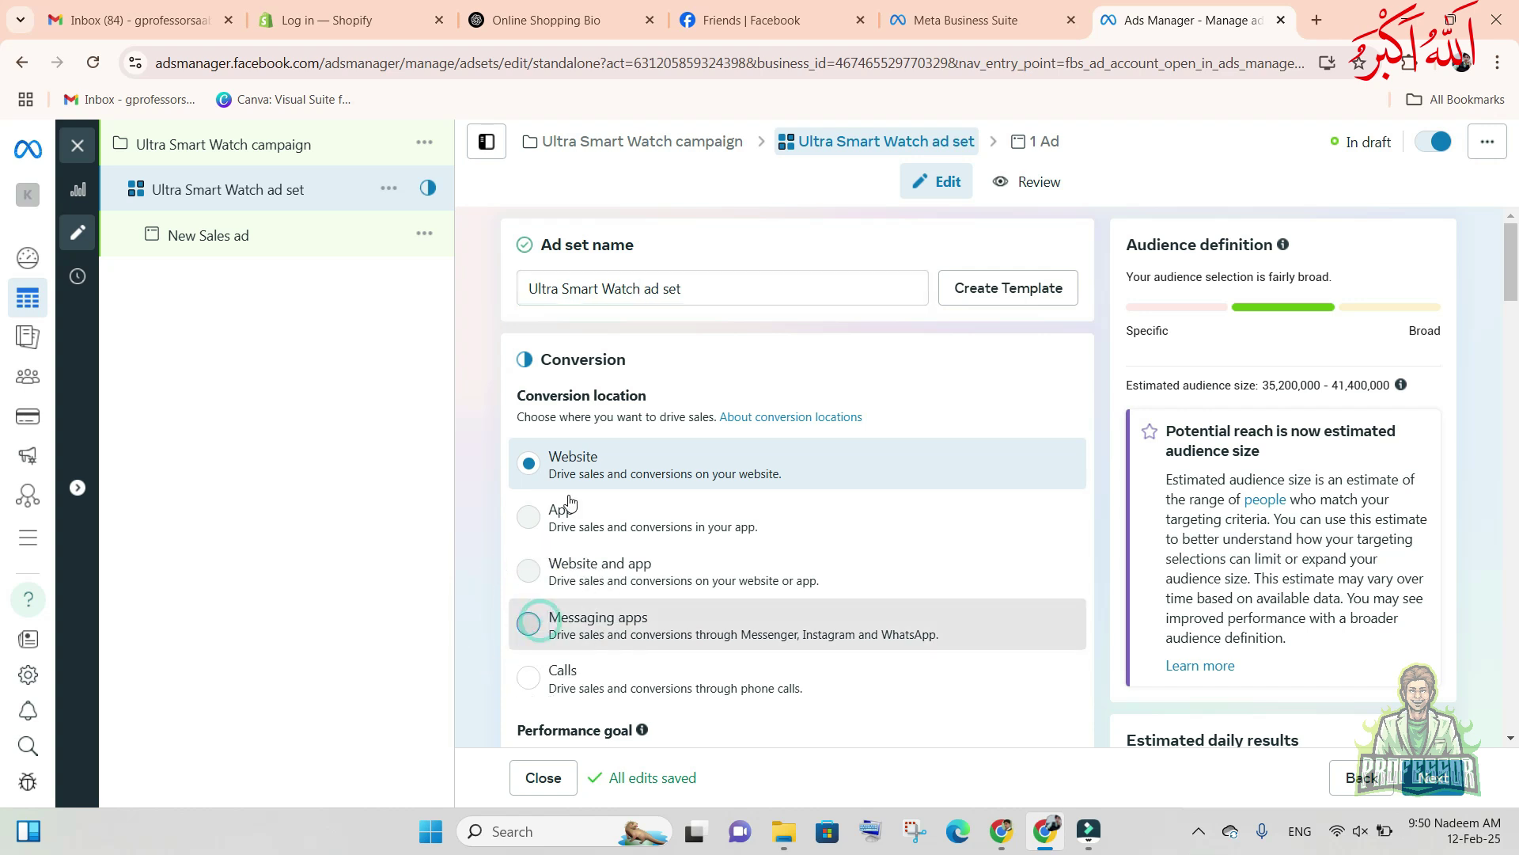
left_click(559, 613)
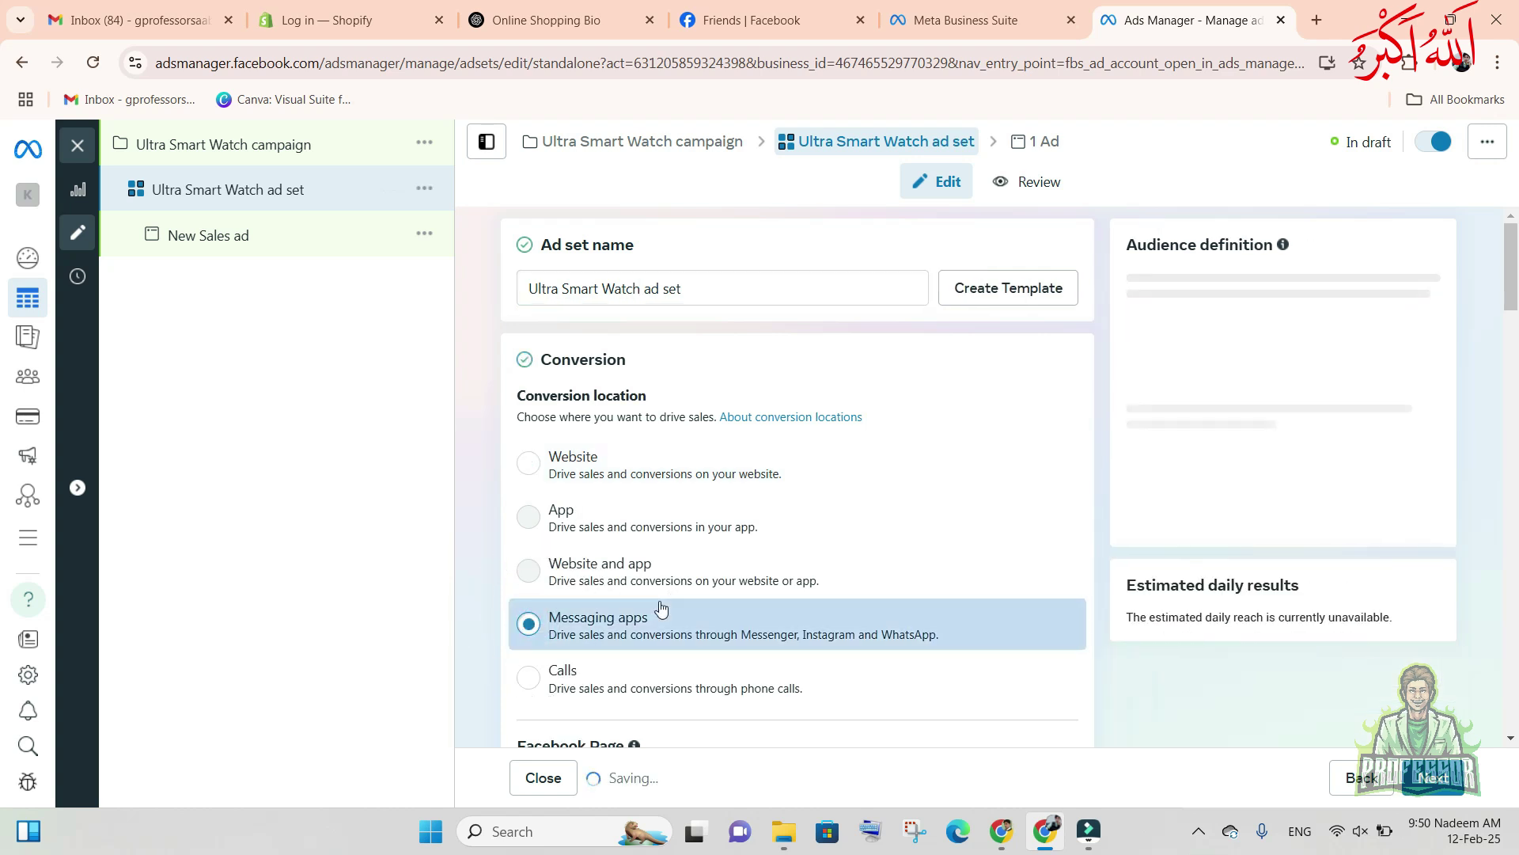
scroll(695, 603, "down", 3)
scroll(740, 602, "down", 2)
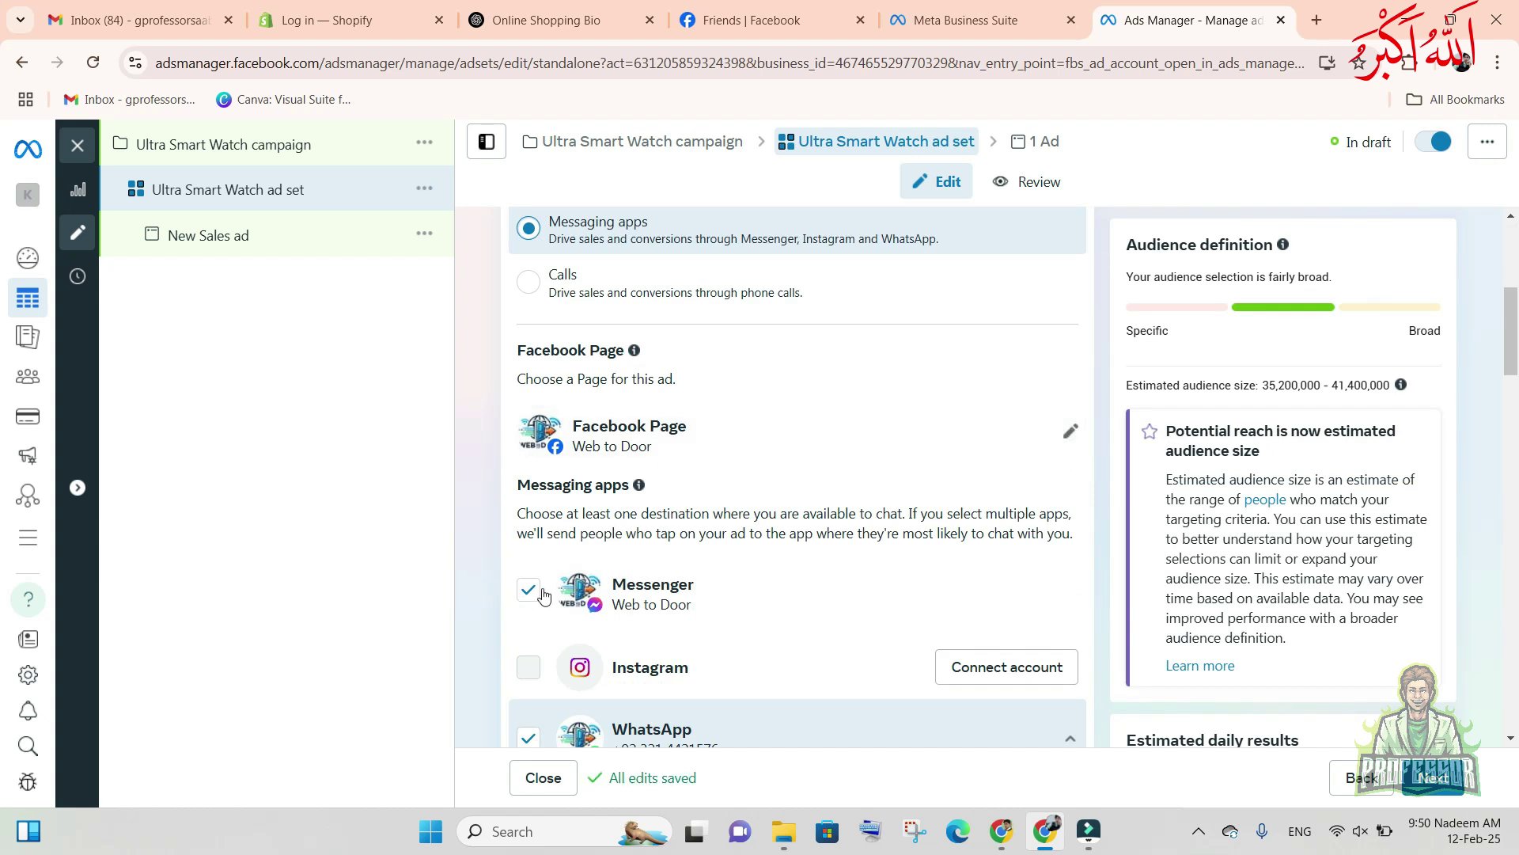
scroll(542, 595, "down", 3)
scroll(643, 633, "up", 7)
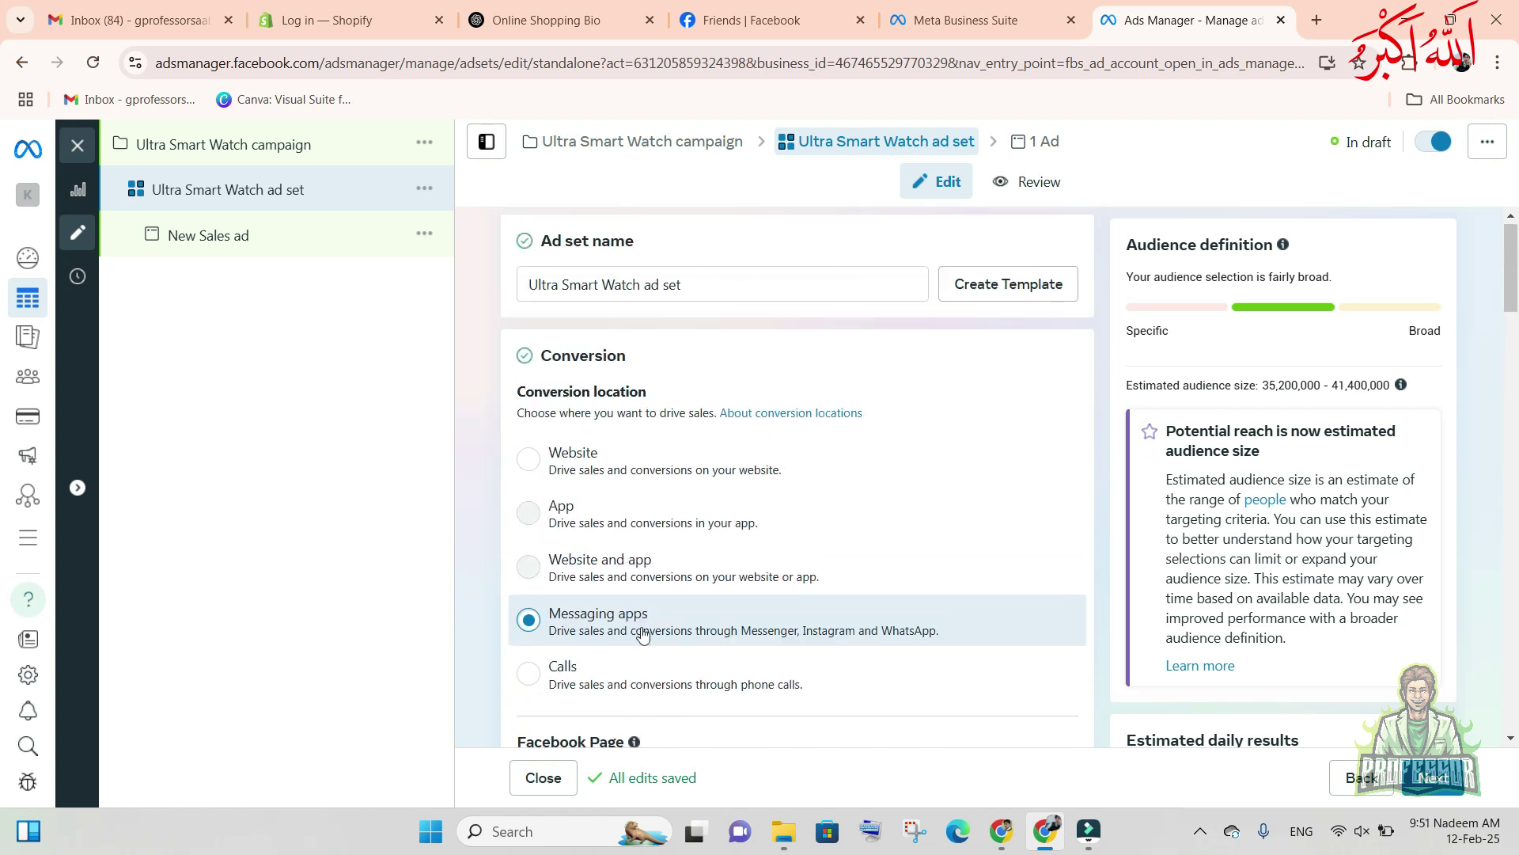
- Set the conversion location to Website and keep Maximise number of conversions as the performance goal
left_click(528, 465)
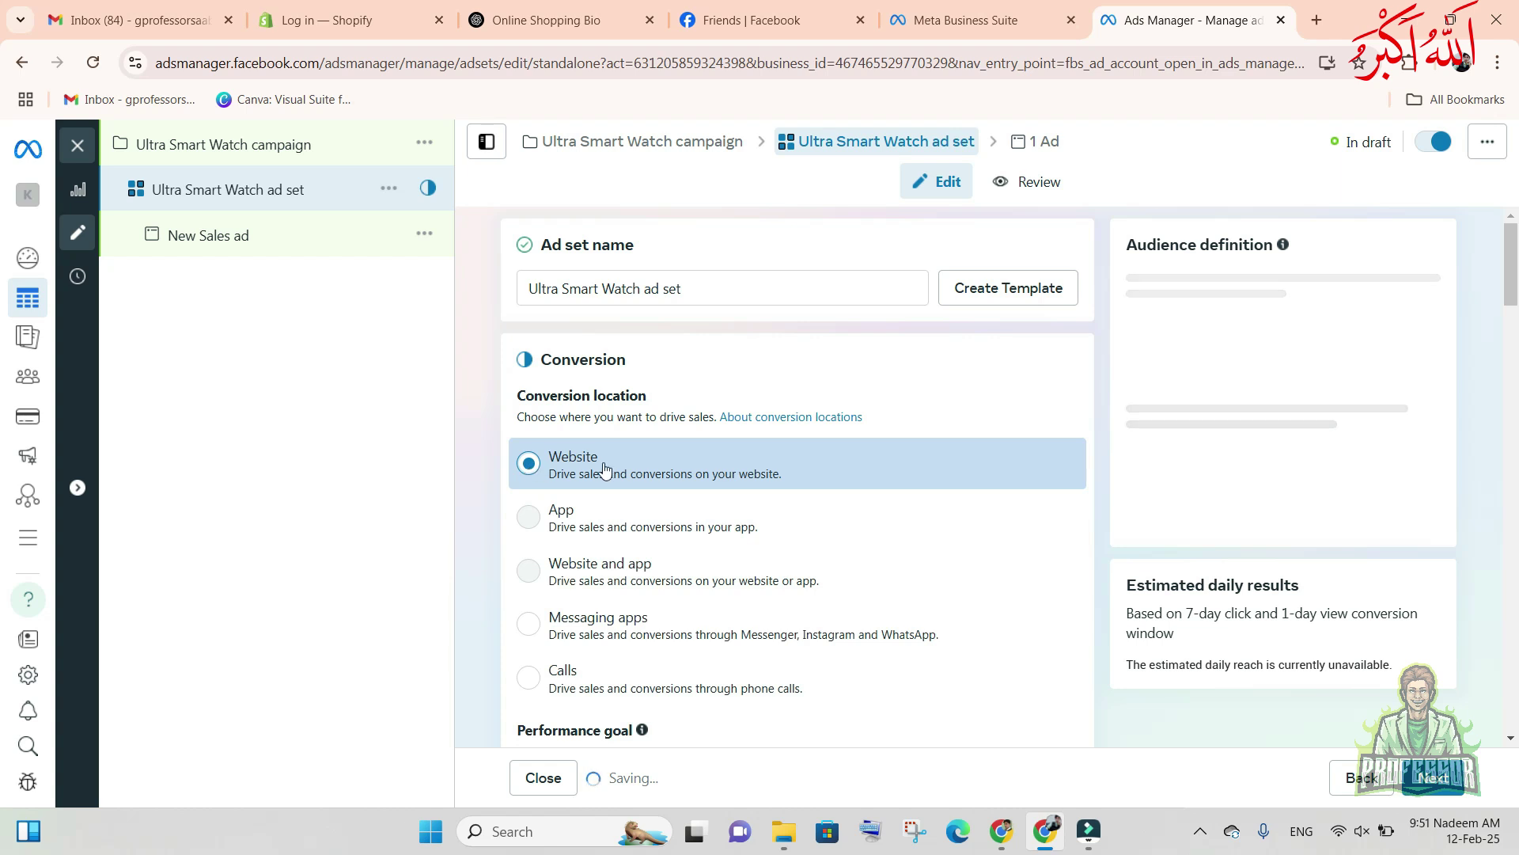
scroll(711, 496, "down", 3)
scroll(712, 490, "down", 2)
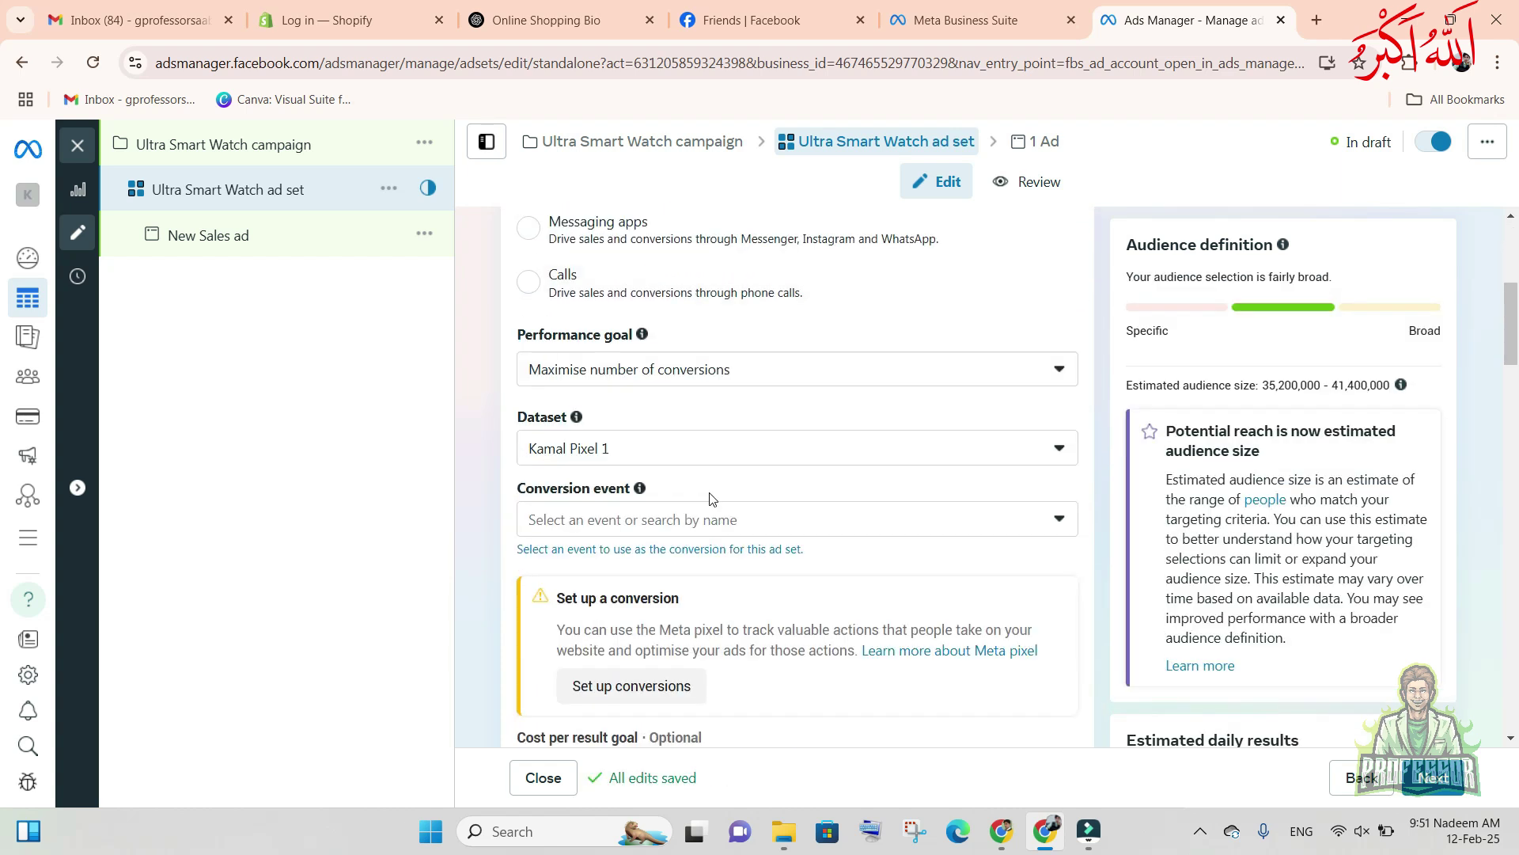
left_click(731, 383)
left_click(631, 468)
left_click(692, 388)
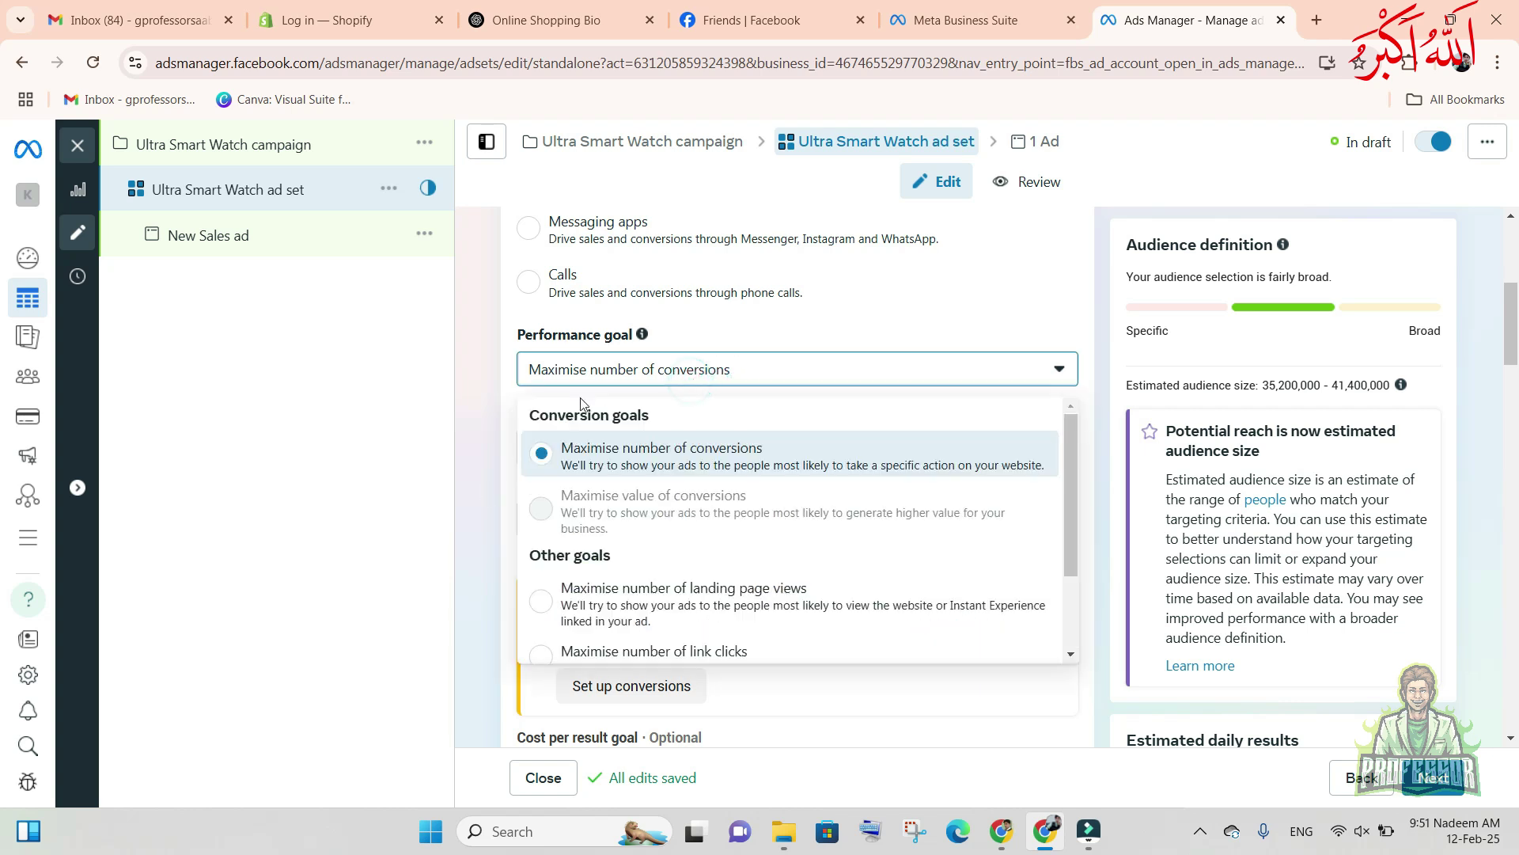
left_click(511, 467)
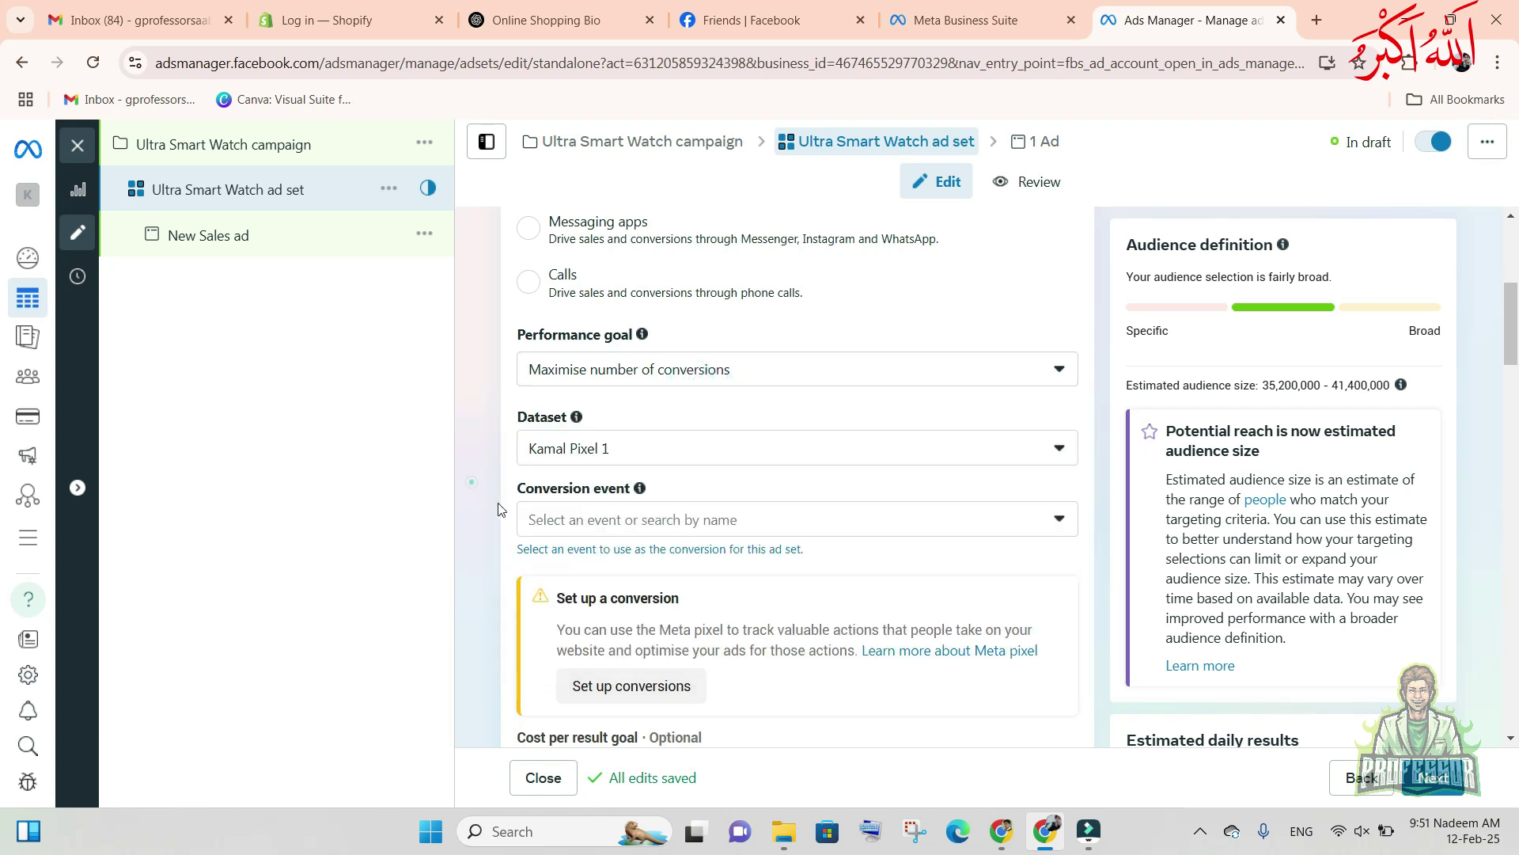
- Check the ad set's pixel dataset and choose Purchase as the conversion event
left_click(676, 451)
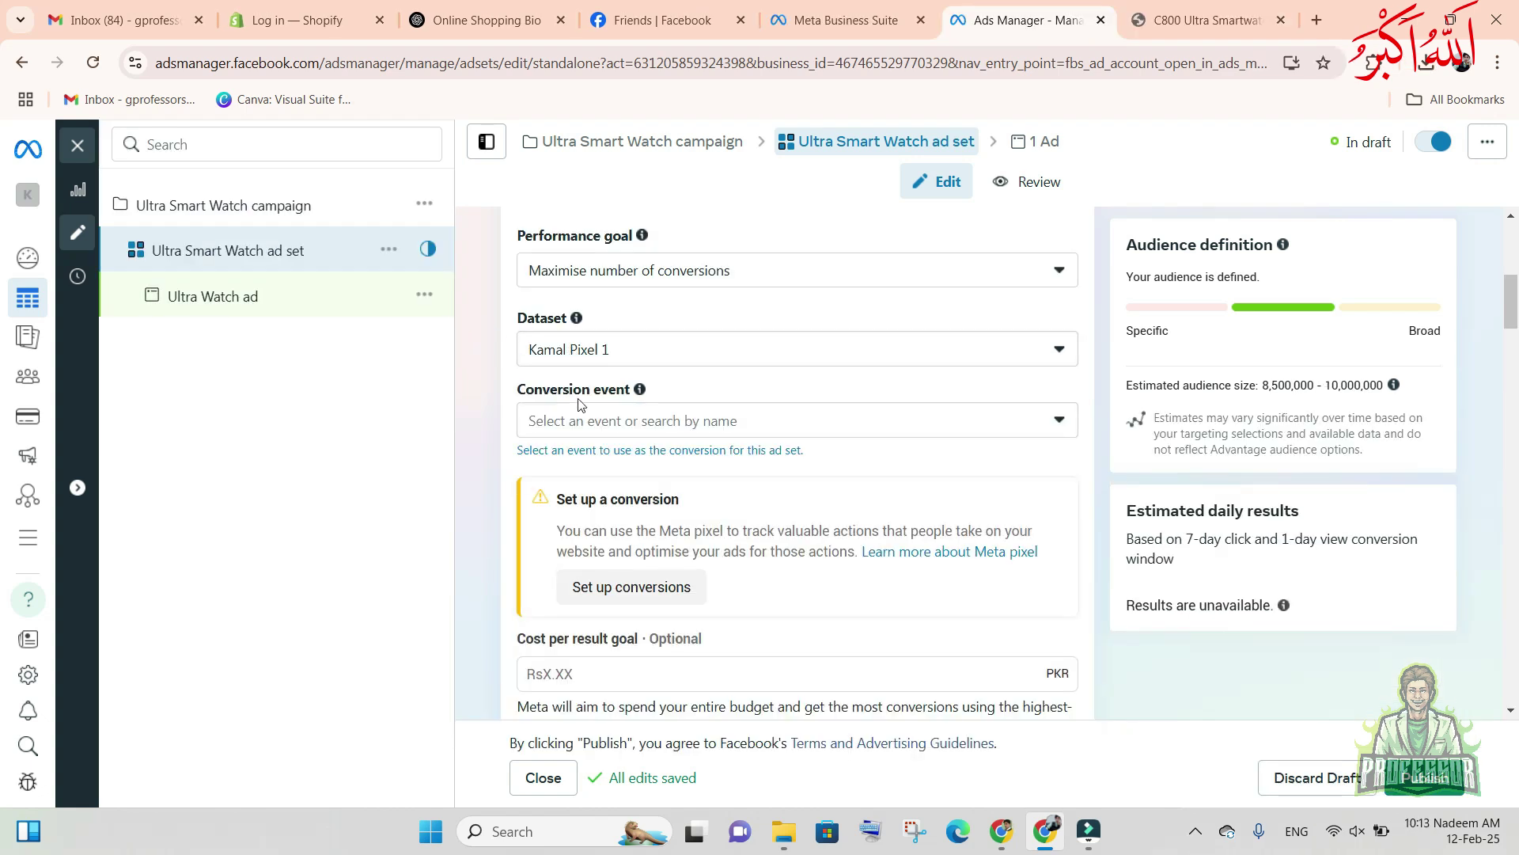
left_click(595, 420)
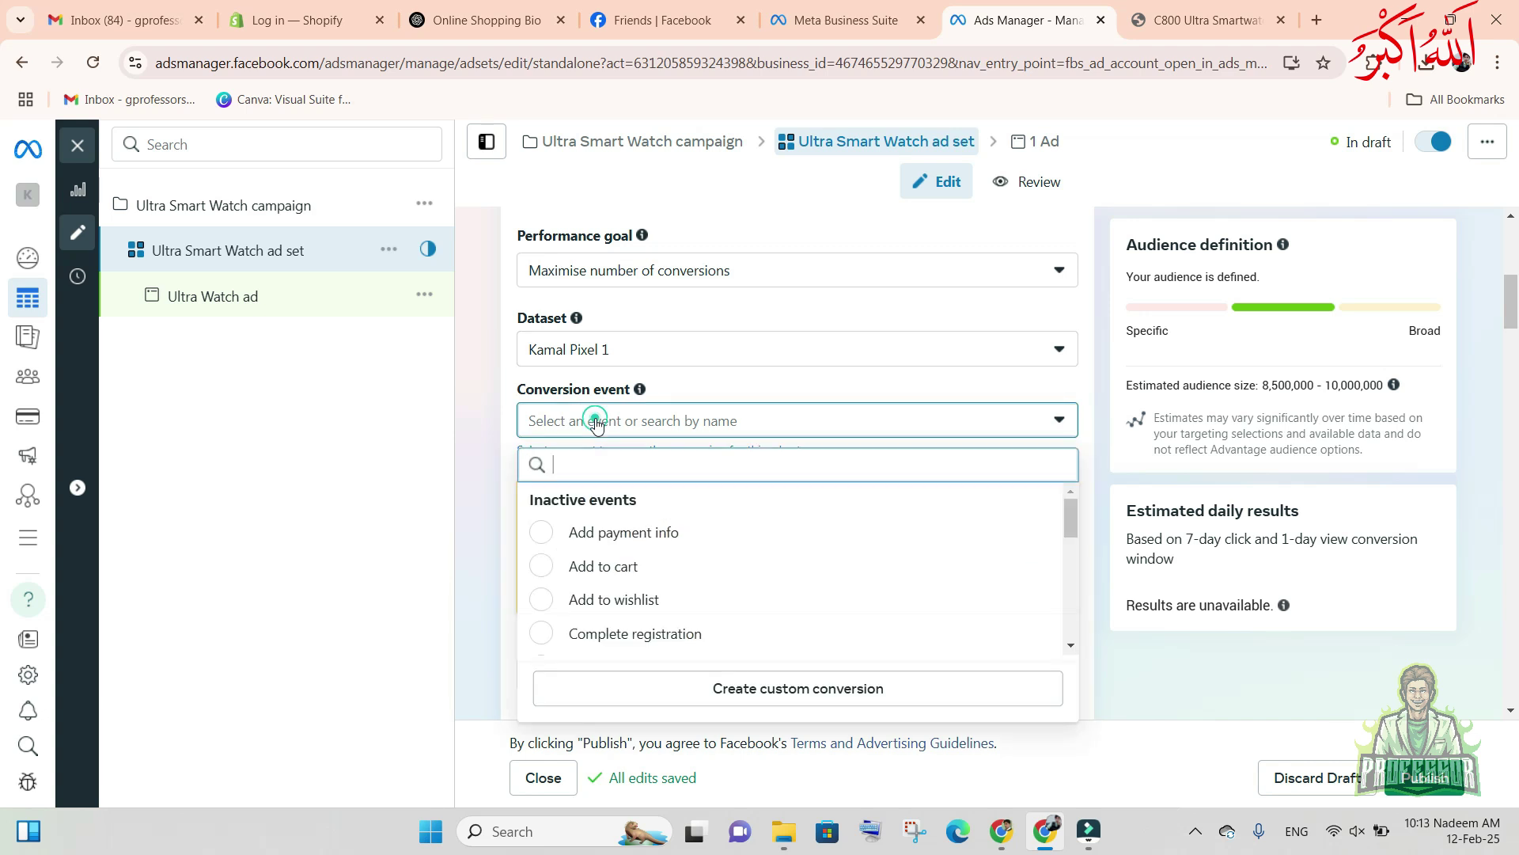
scroll(589, 566, "down", 2)
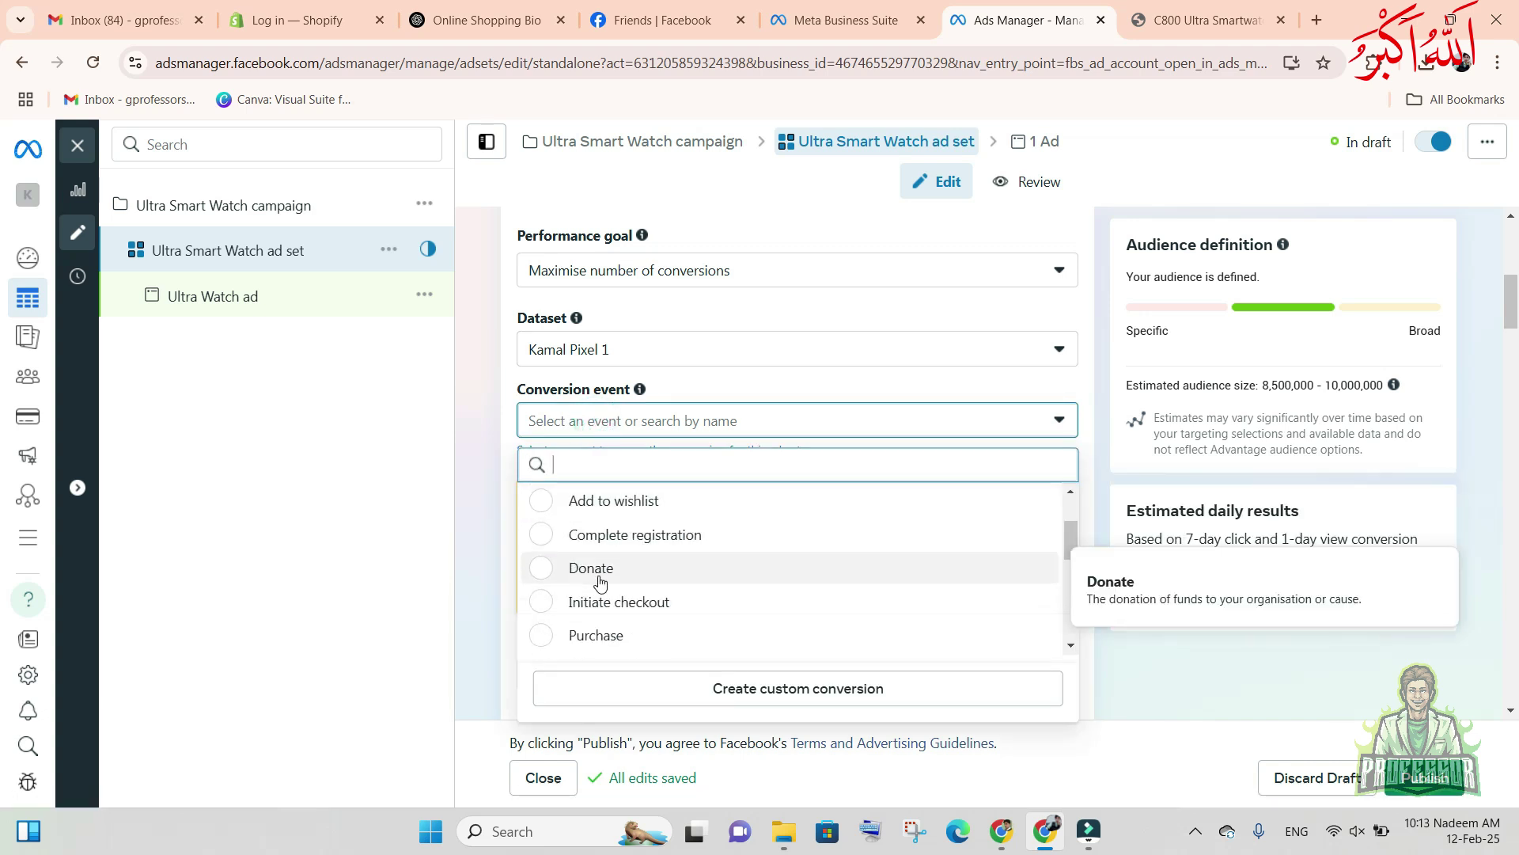
left_click(542, 636)
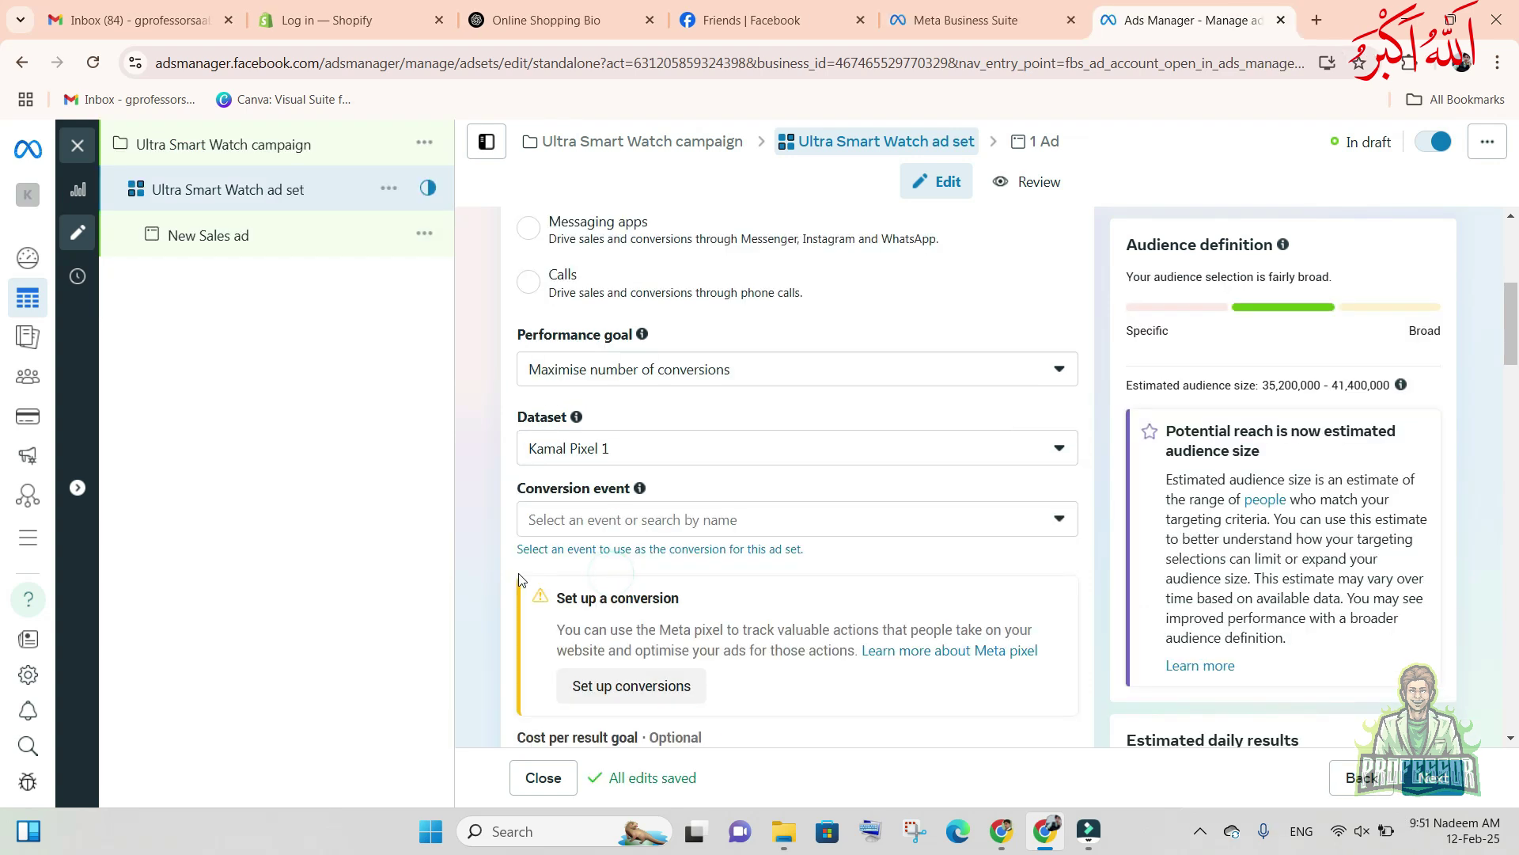
- Set the ad set's daily budget to Rs20,000 and look at the available budget types
scroll(618, 594, "down", 3)
scroll(617, 594, "down", 6)
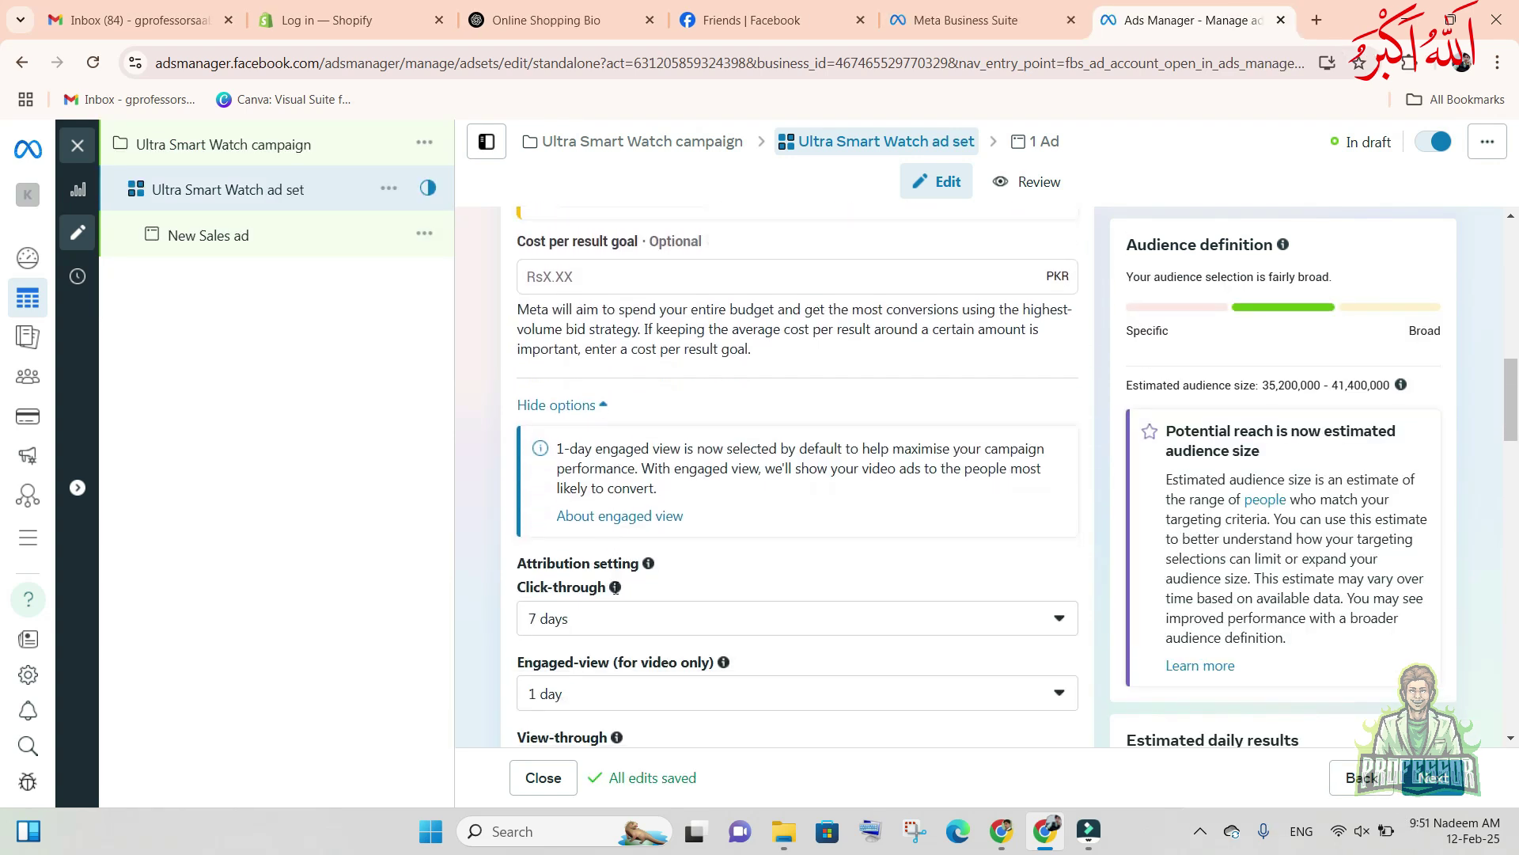
scroll(618, 594, "down", 5)
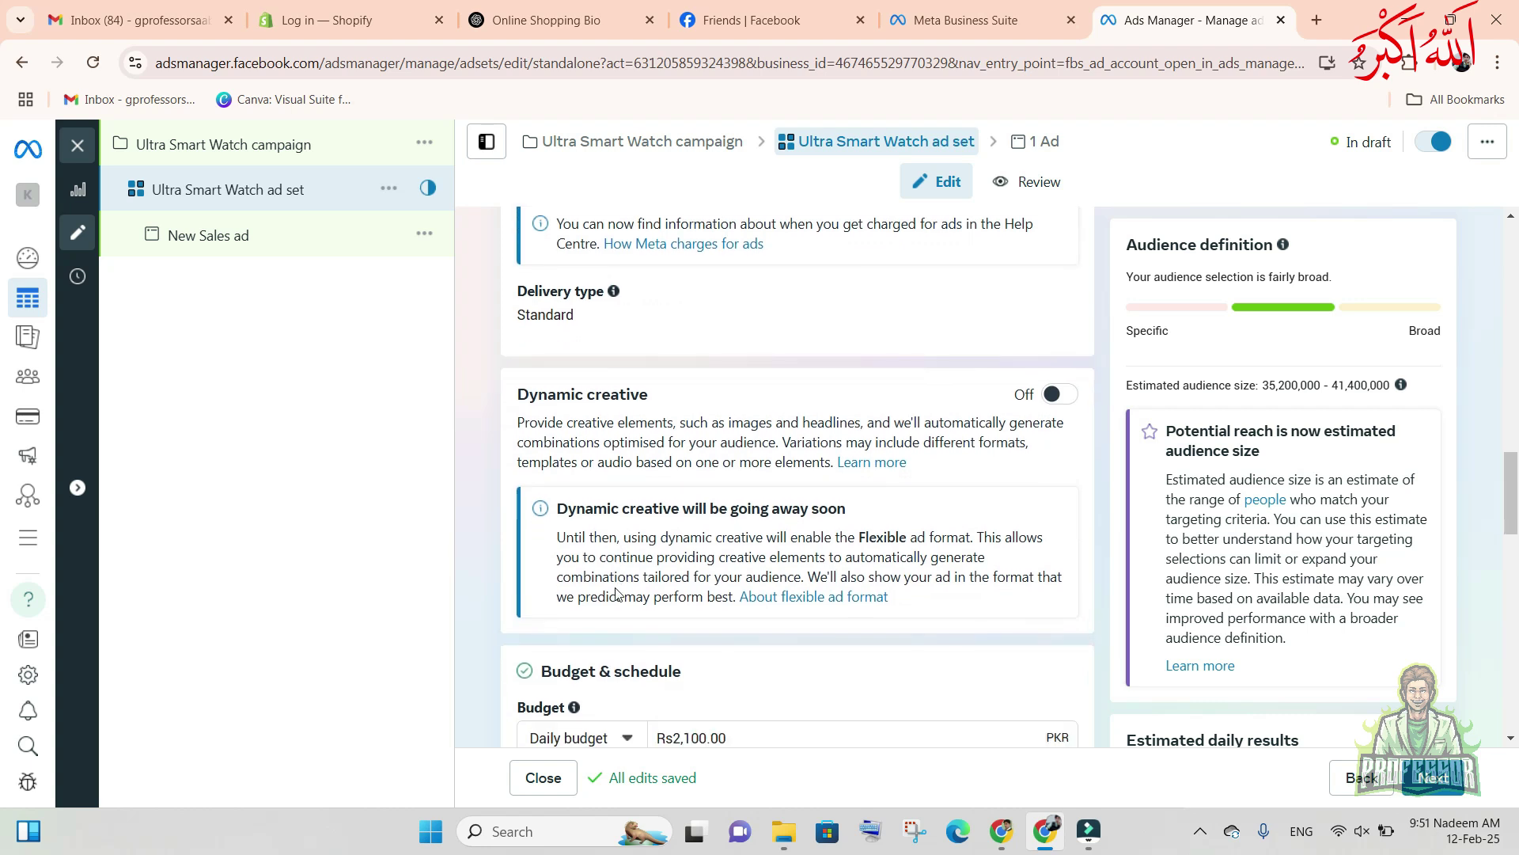
left_click(745, 467)
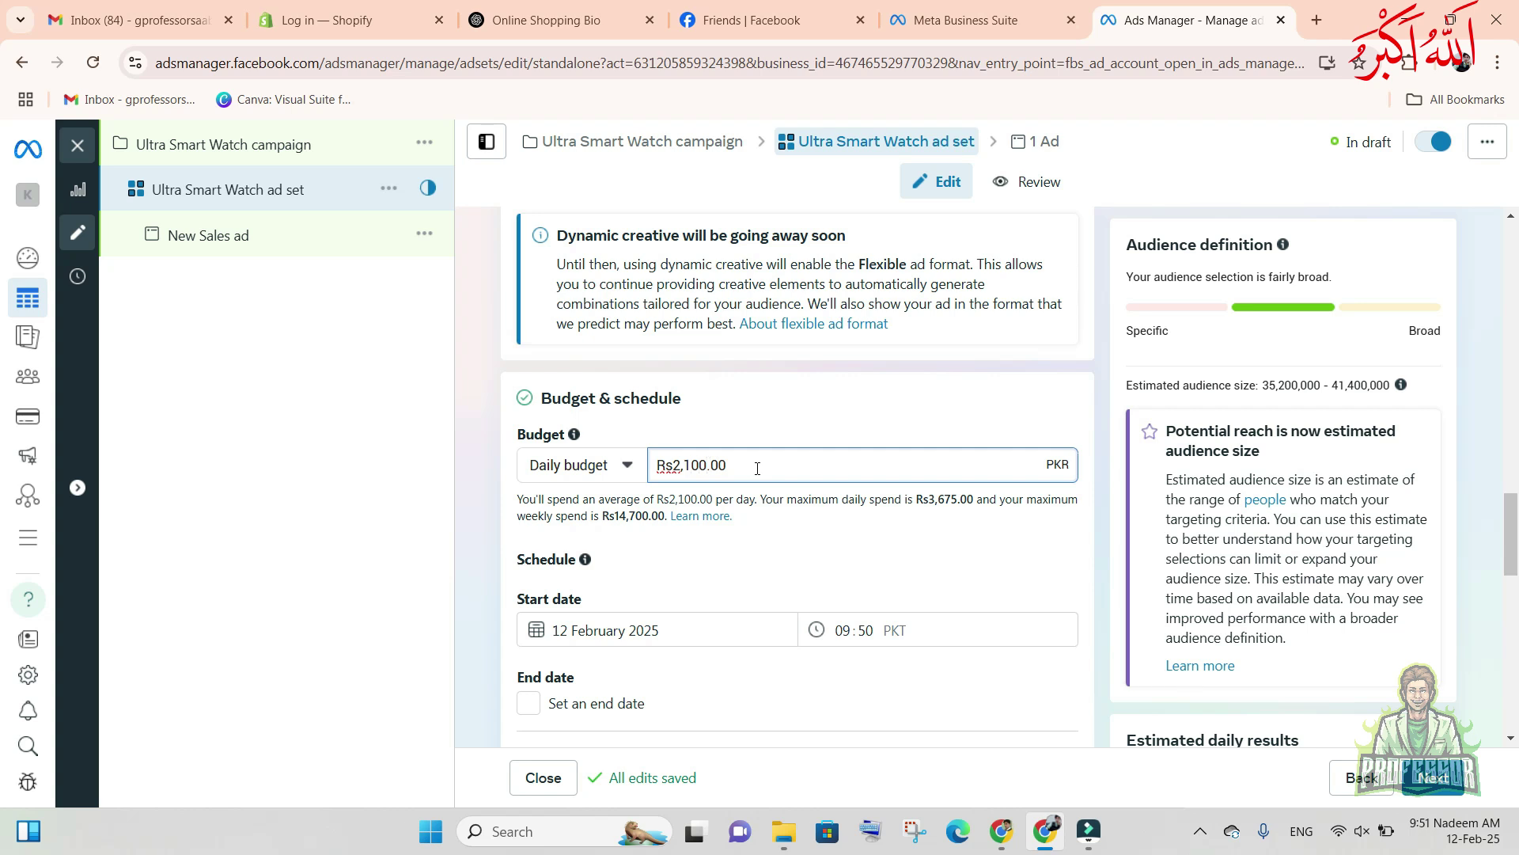
key("BackSpace")
key("BackSpace")
key("BackSpace")
key("BackSpace")
key("BackSpace")
type("24")
key("BackSpace")
type("00")
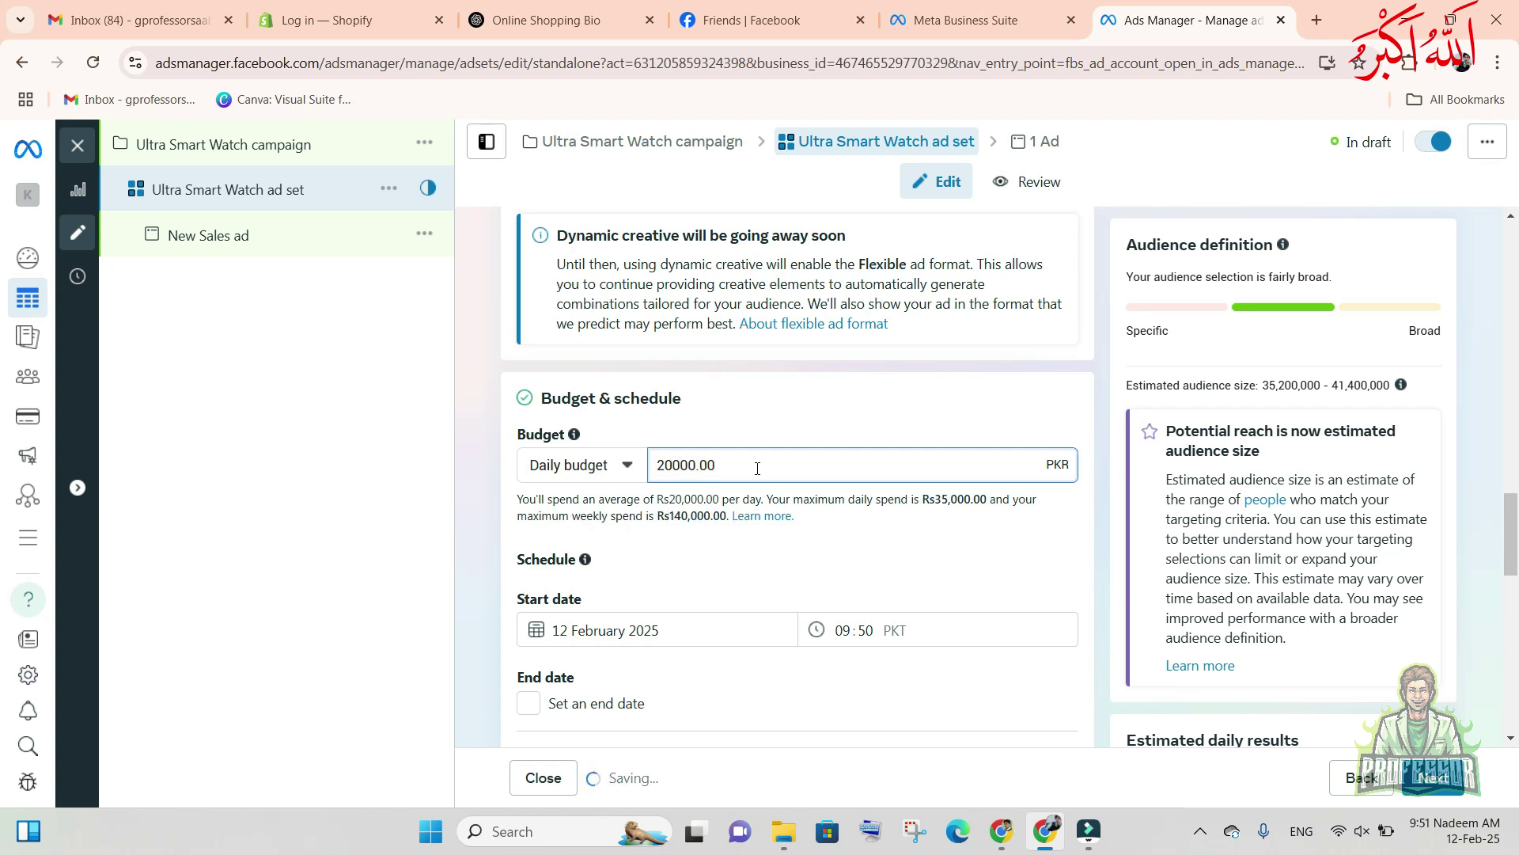
key("Tab")
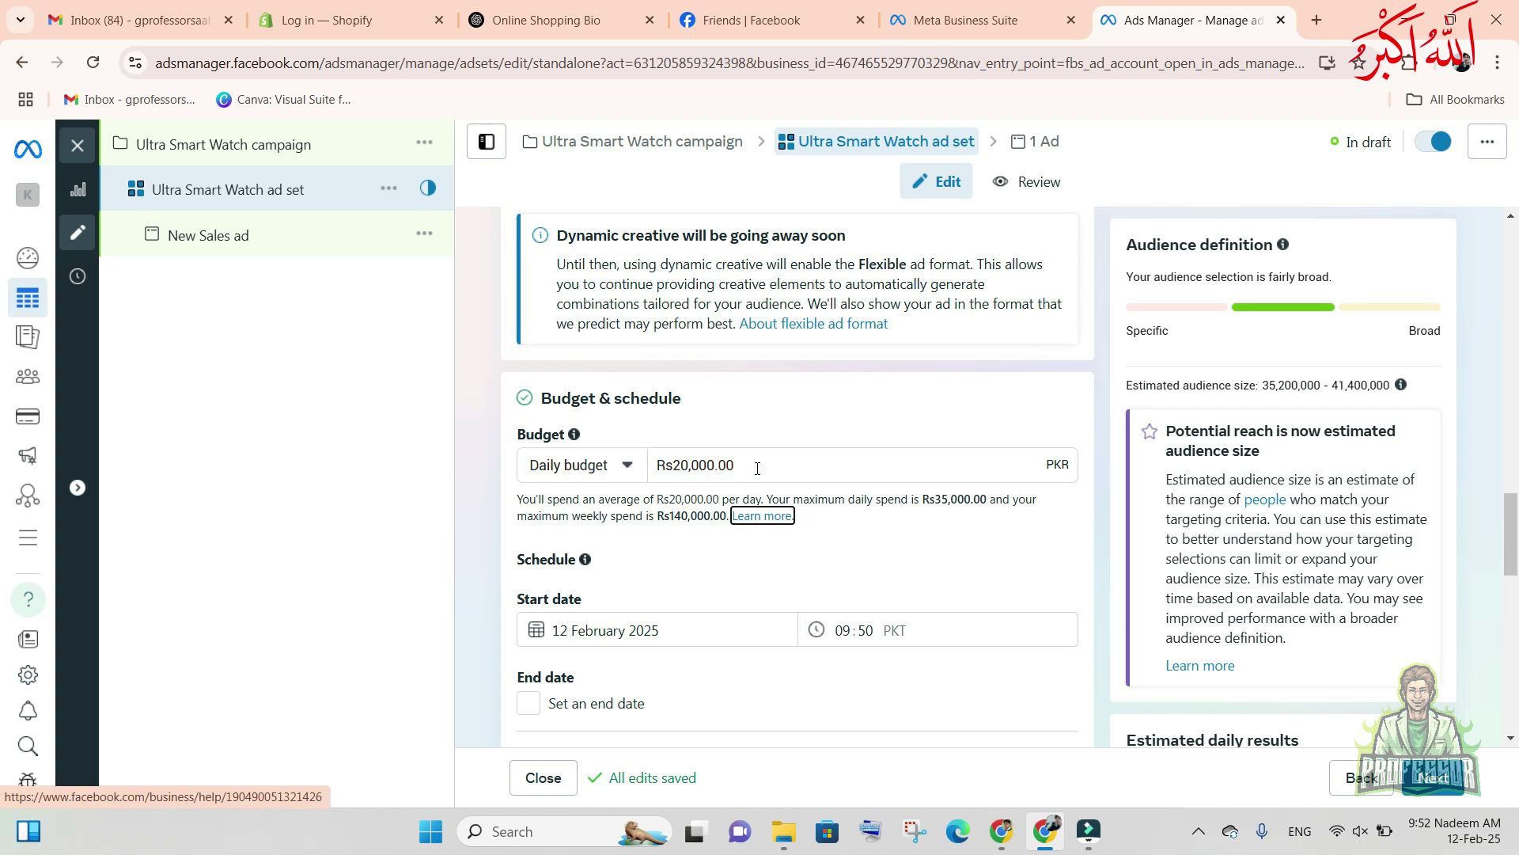
left_click(619, 470)
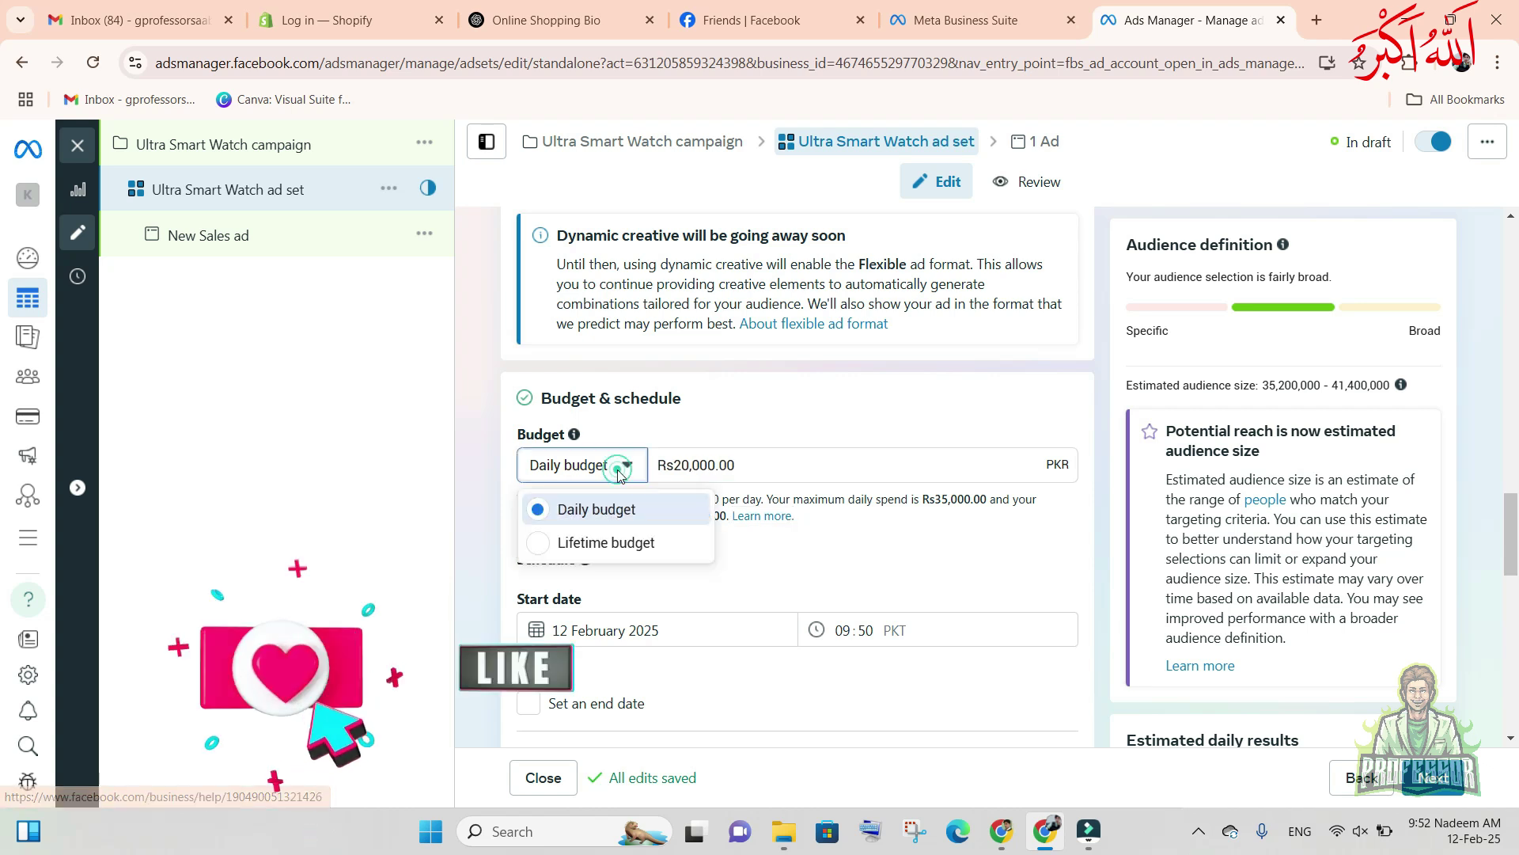
left_click(619, 470)
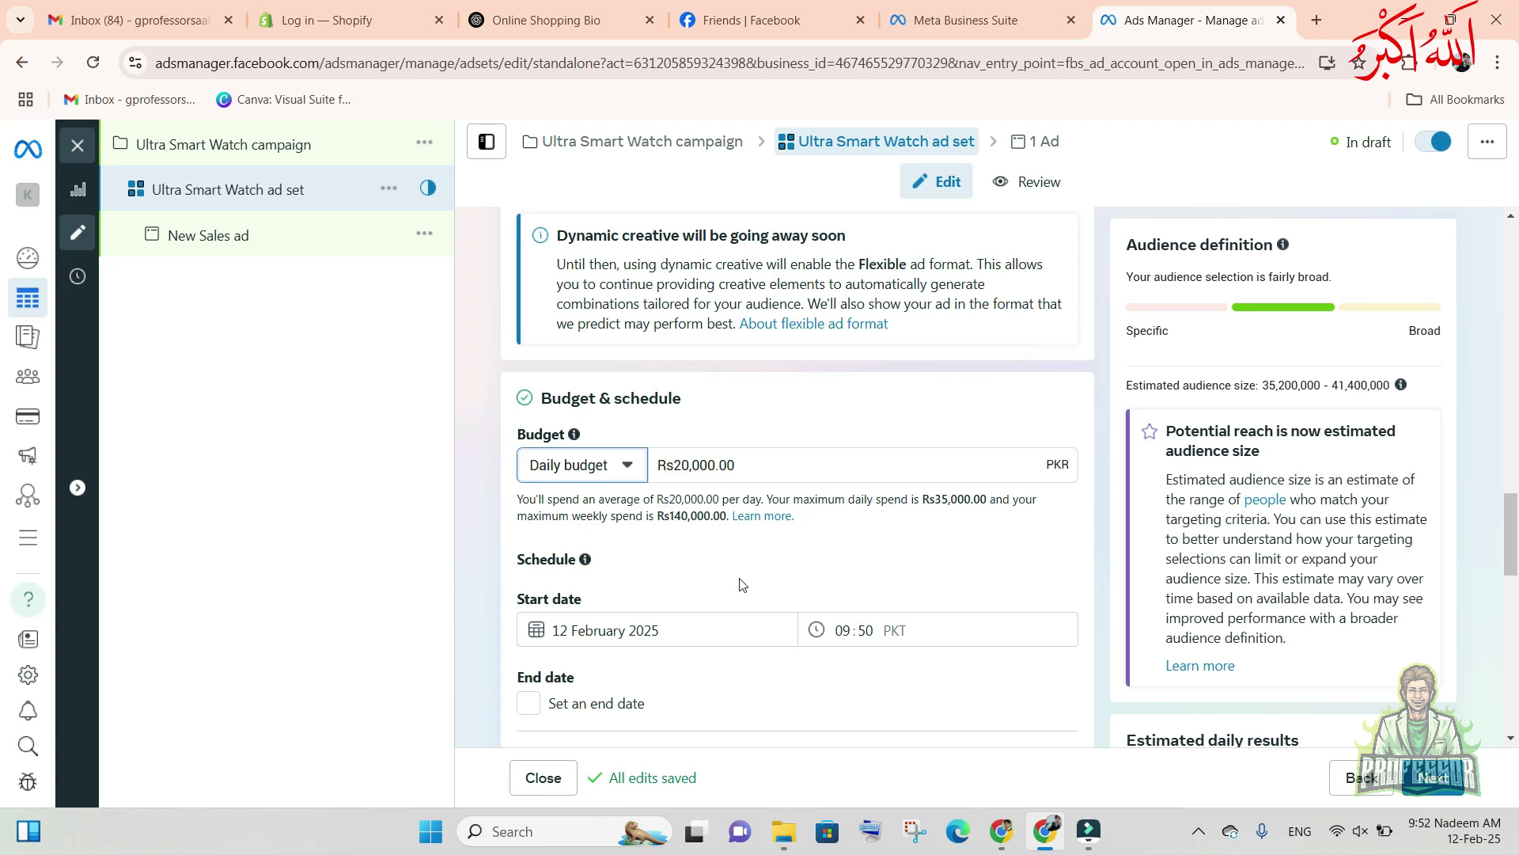
- Set the ad set's schedule start date to 13 February 2025
scroll(692, 542, "down", 1)
left_click(691, 531)
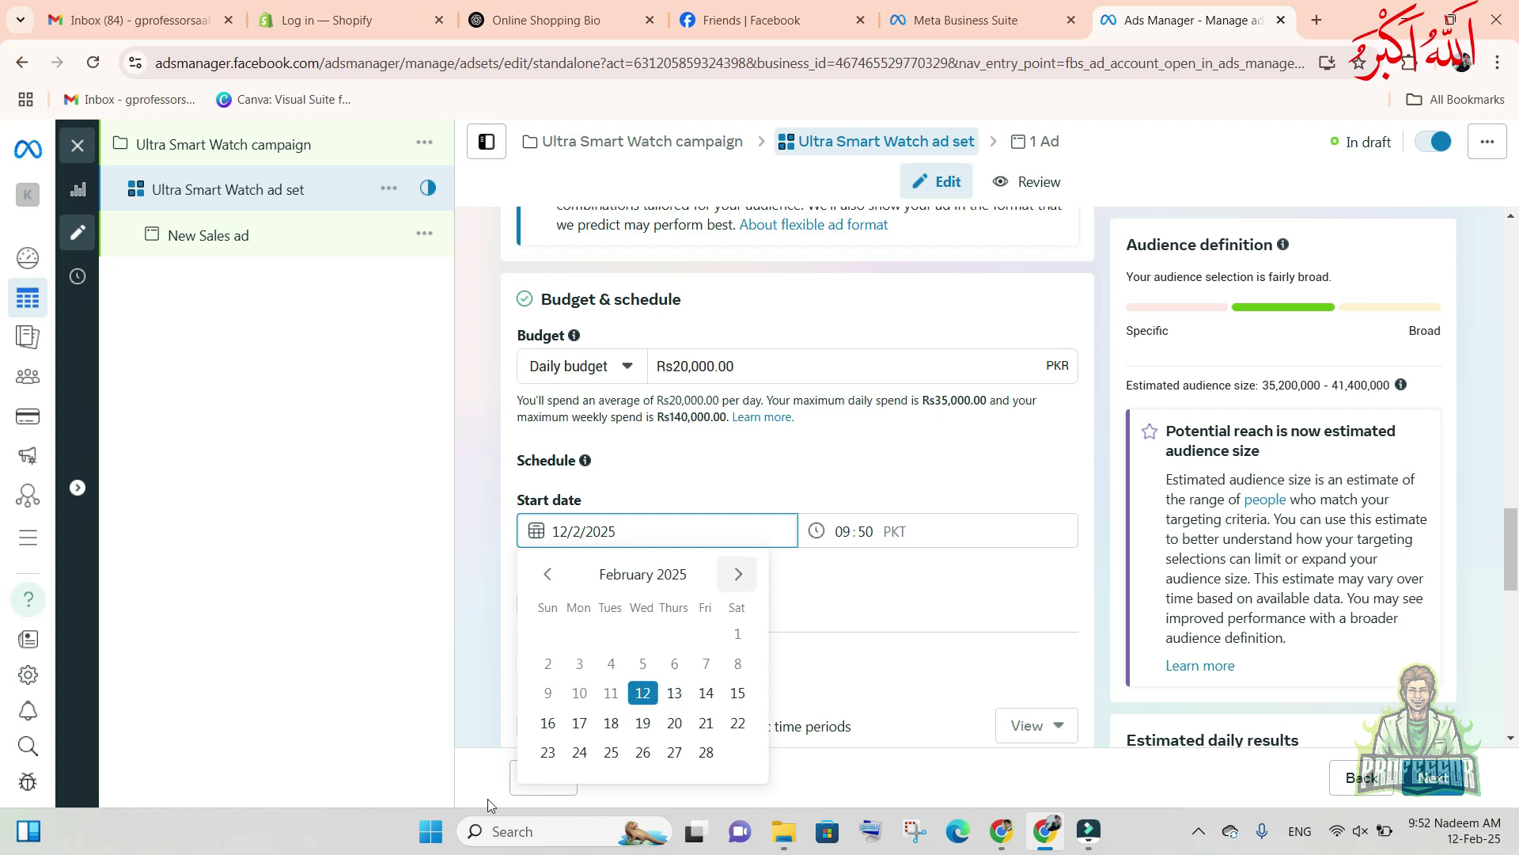
left_click(673, 697)
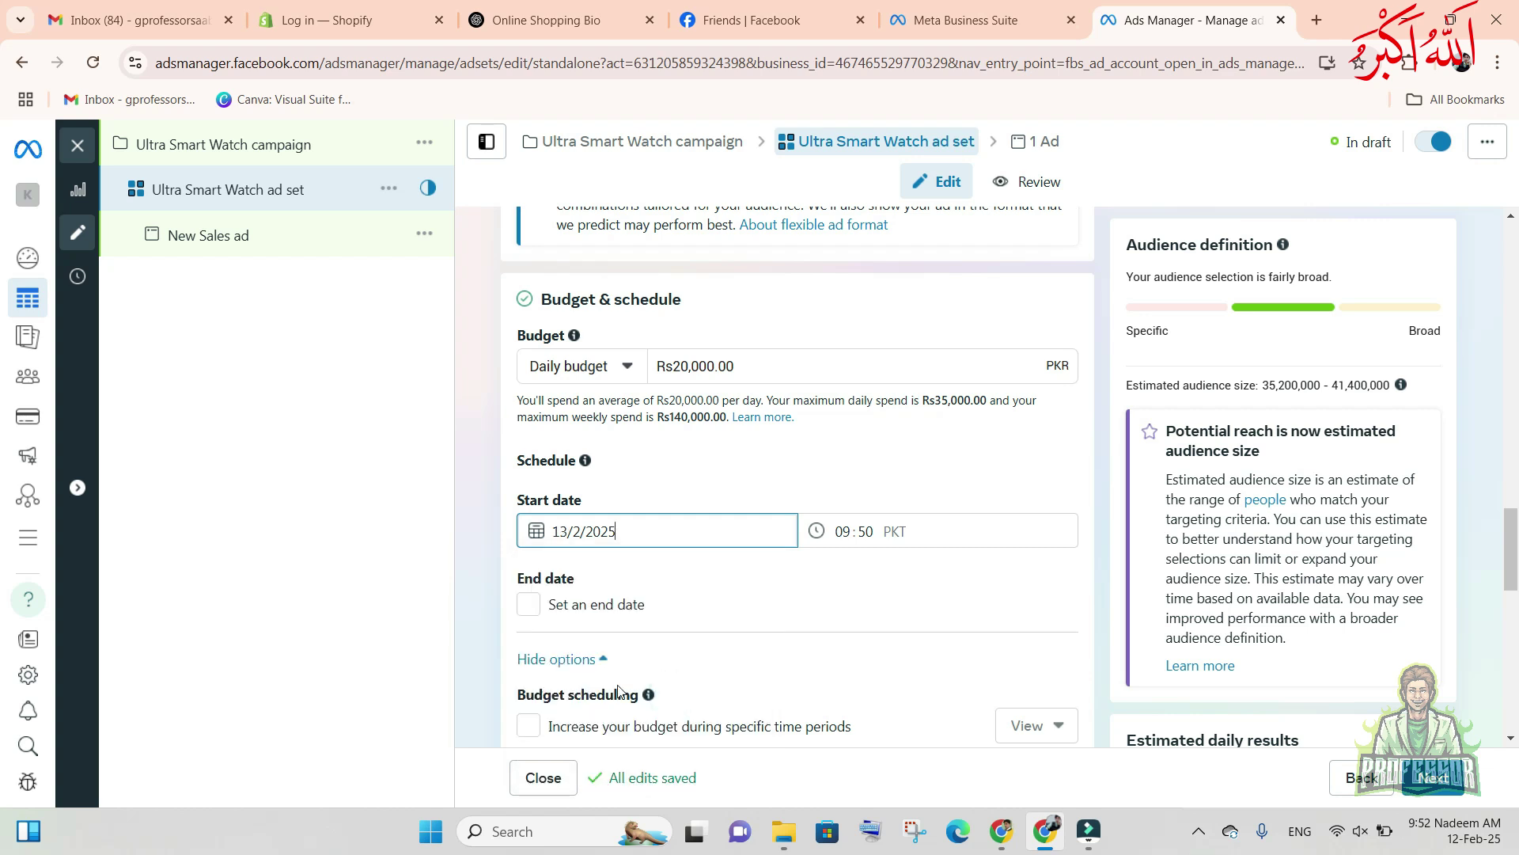
- Switch the ad set to a lifetime budget and set the amount to Rs30,000
left_click(629, 368)
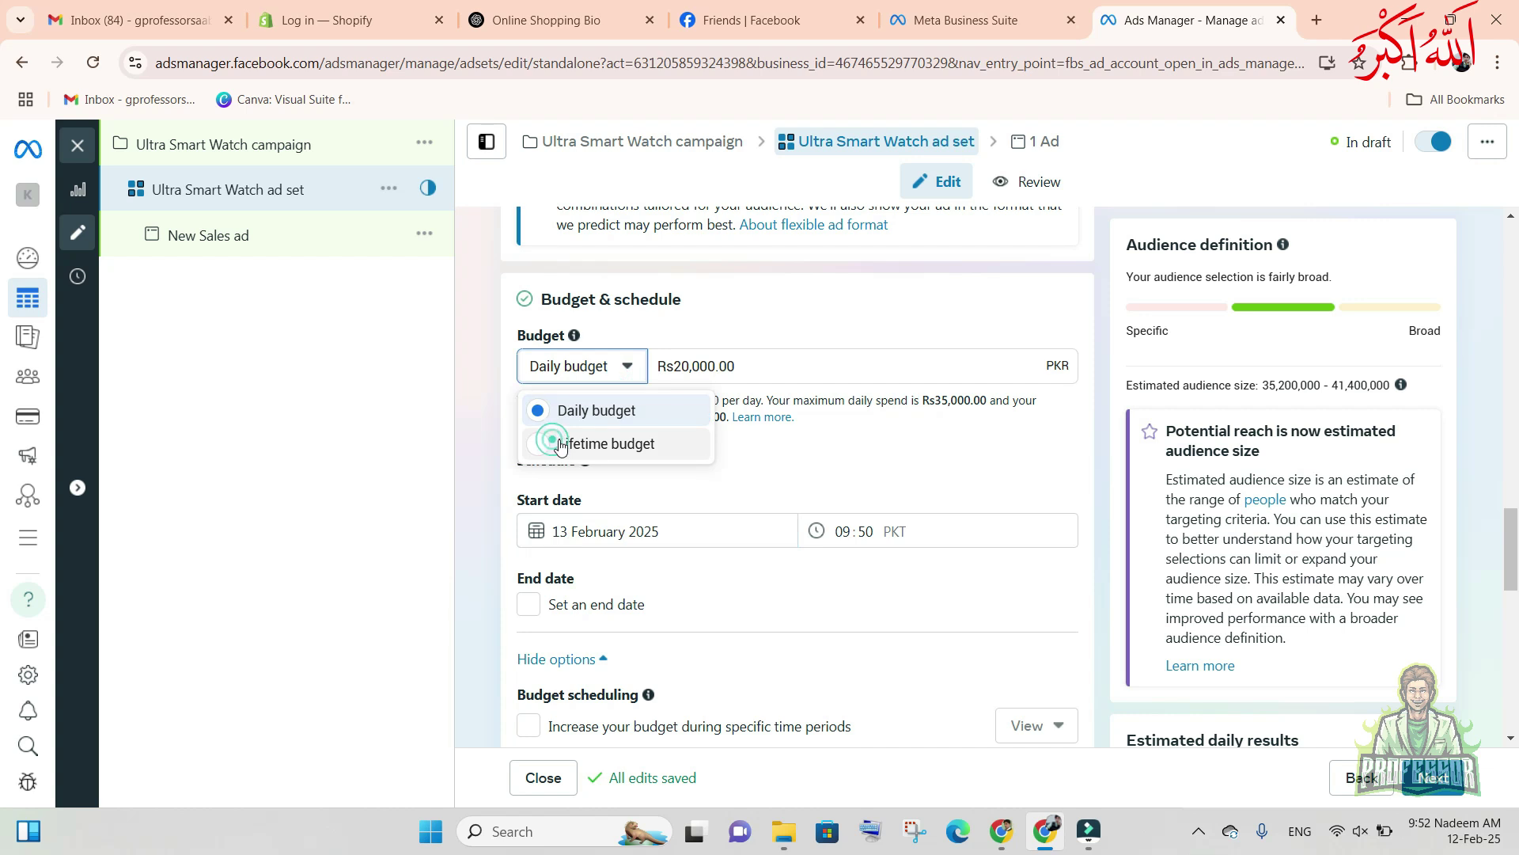
left_click(555, 445)
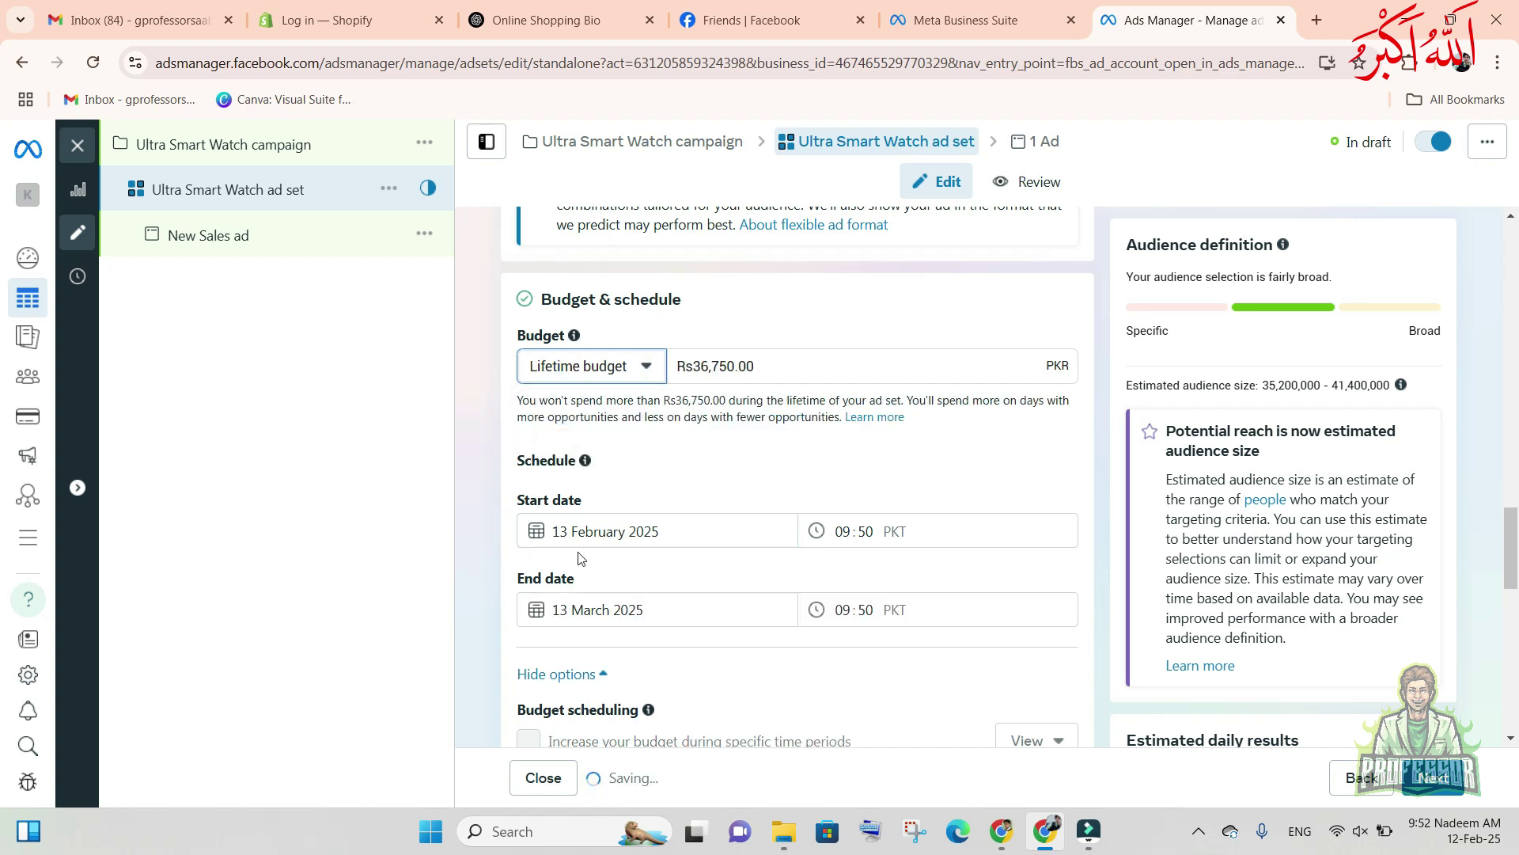
left_click(787, 365)
triple_click(791, 360)
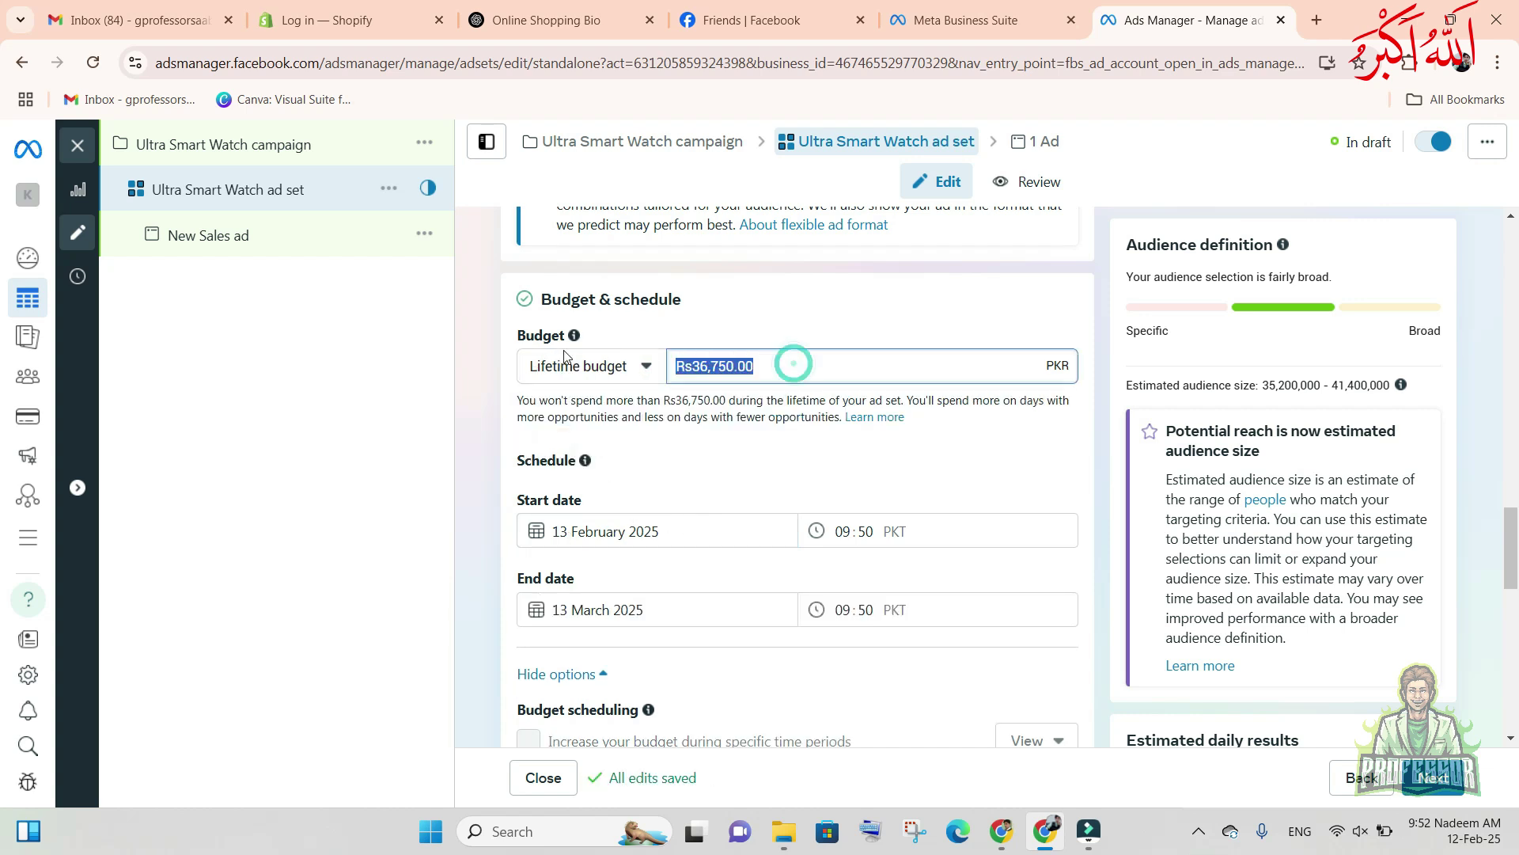
type("30")
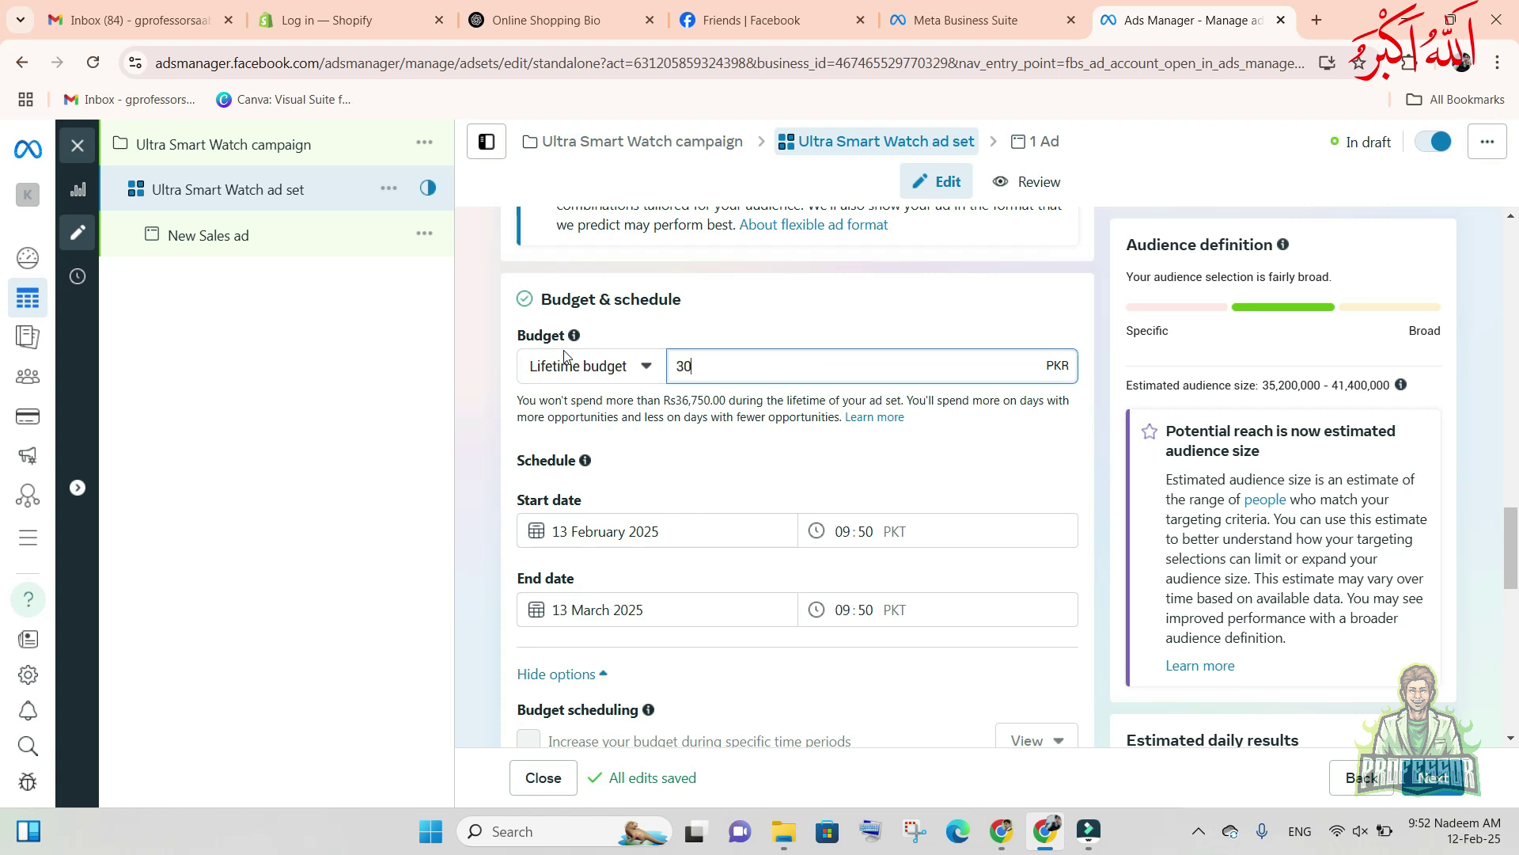
type("000")
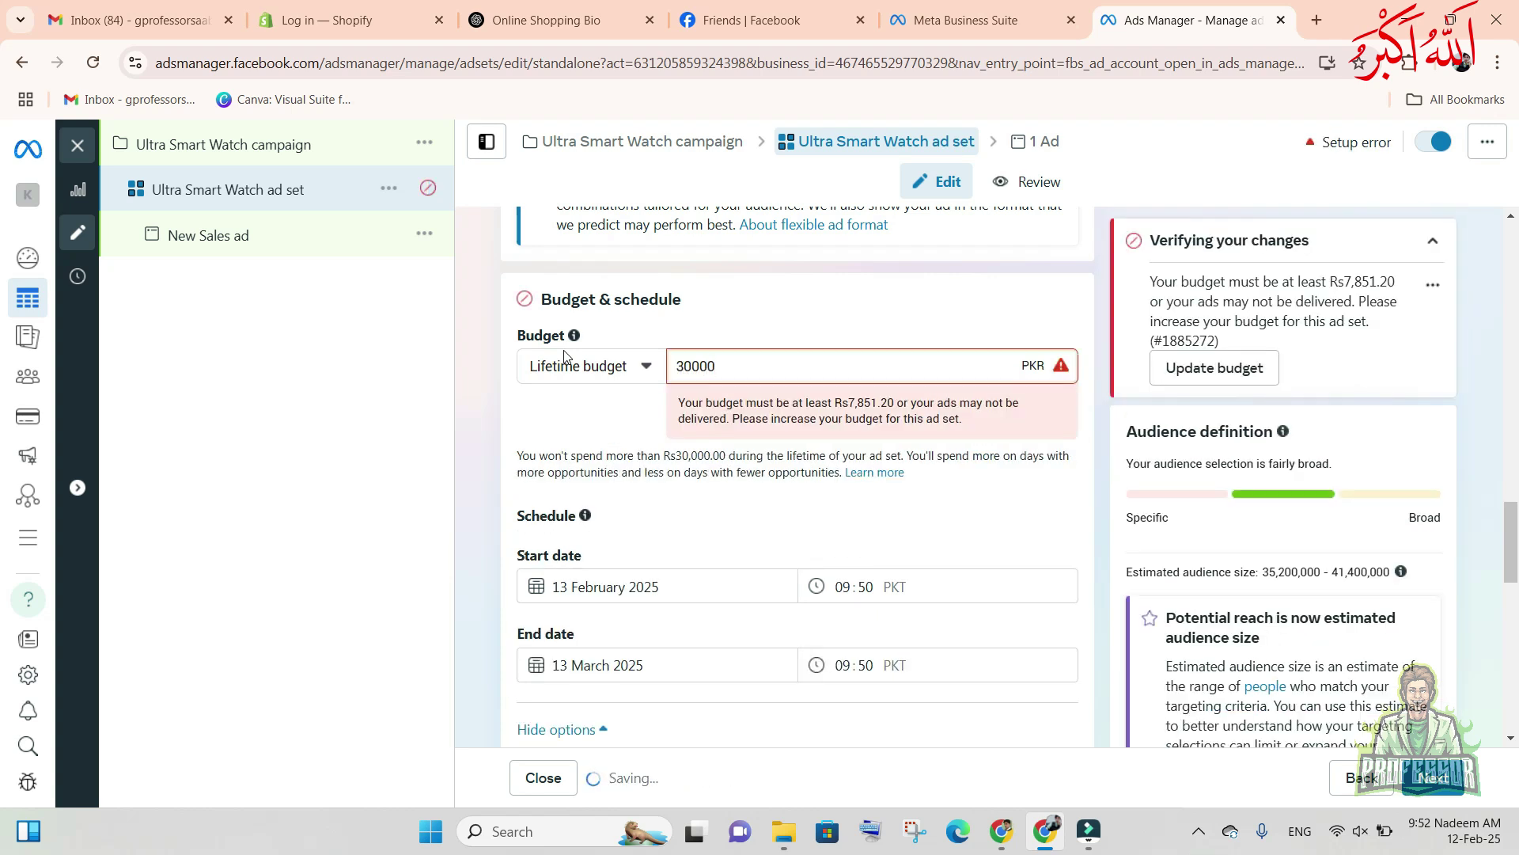
key("Tab")
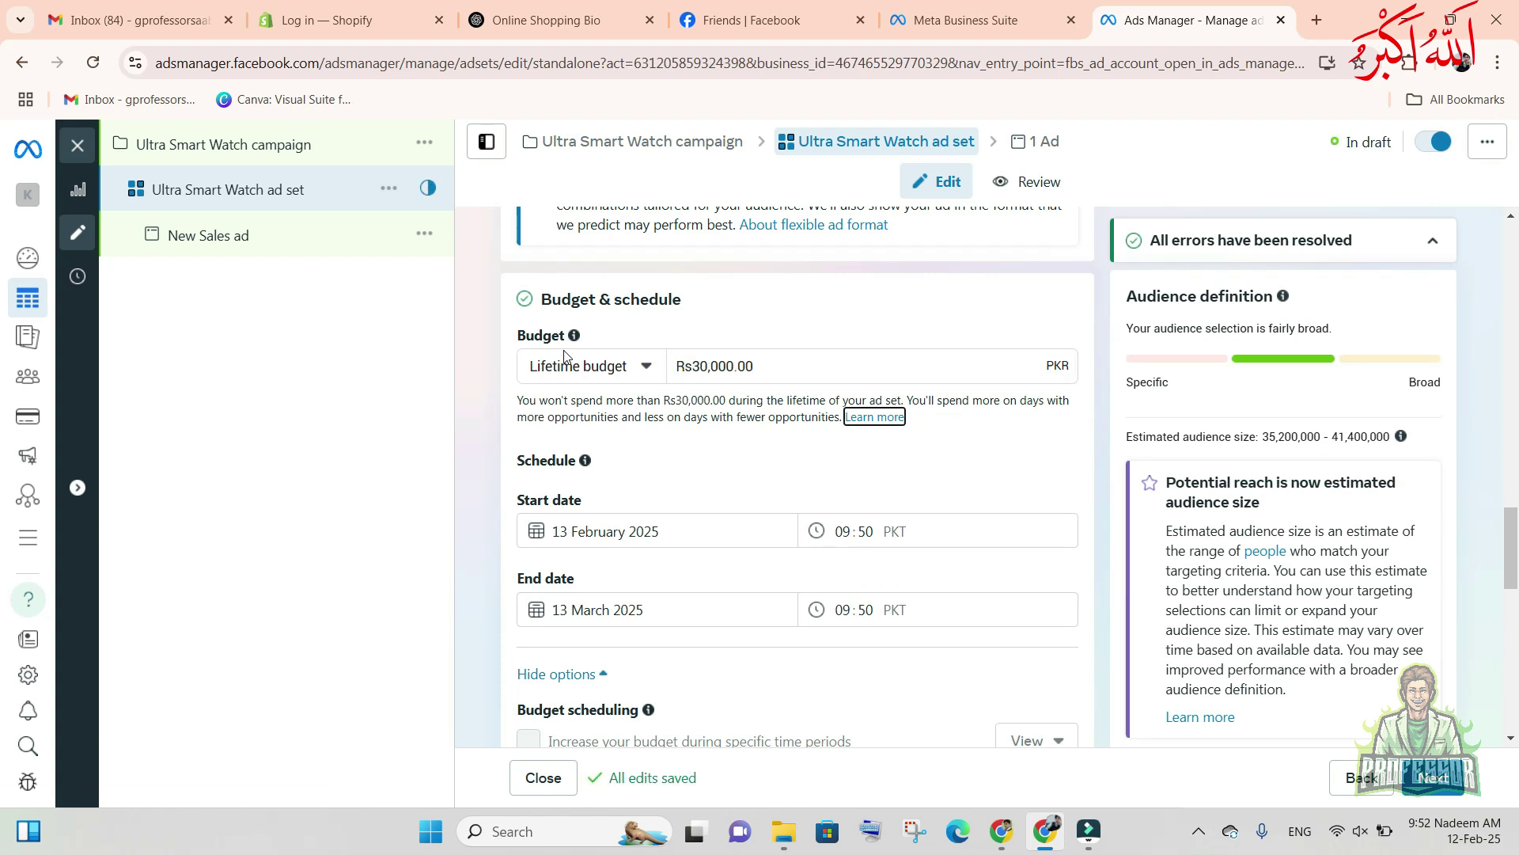
- Set the ad set's schedule end date to 28 February 2025
left_click(605, 610)
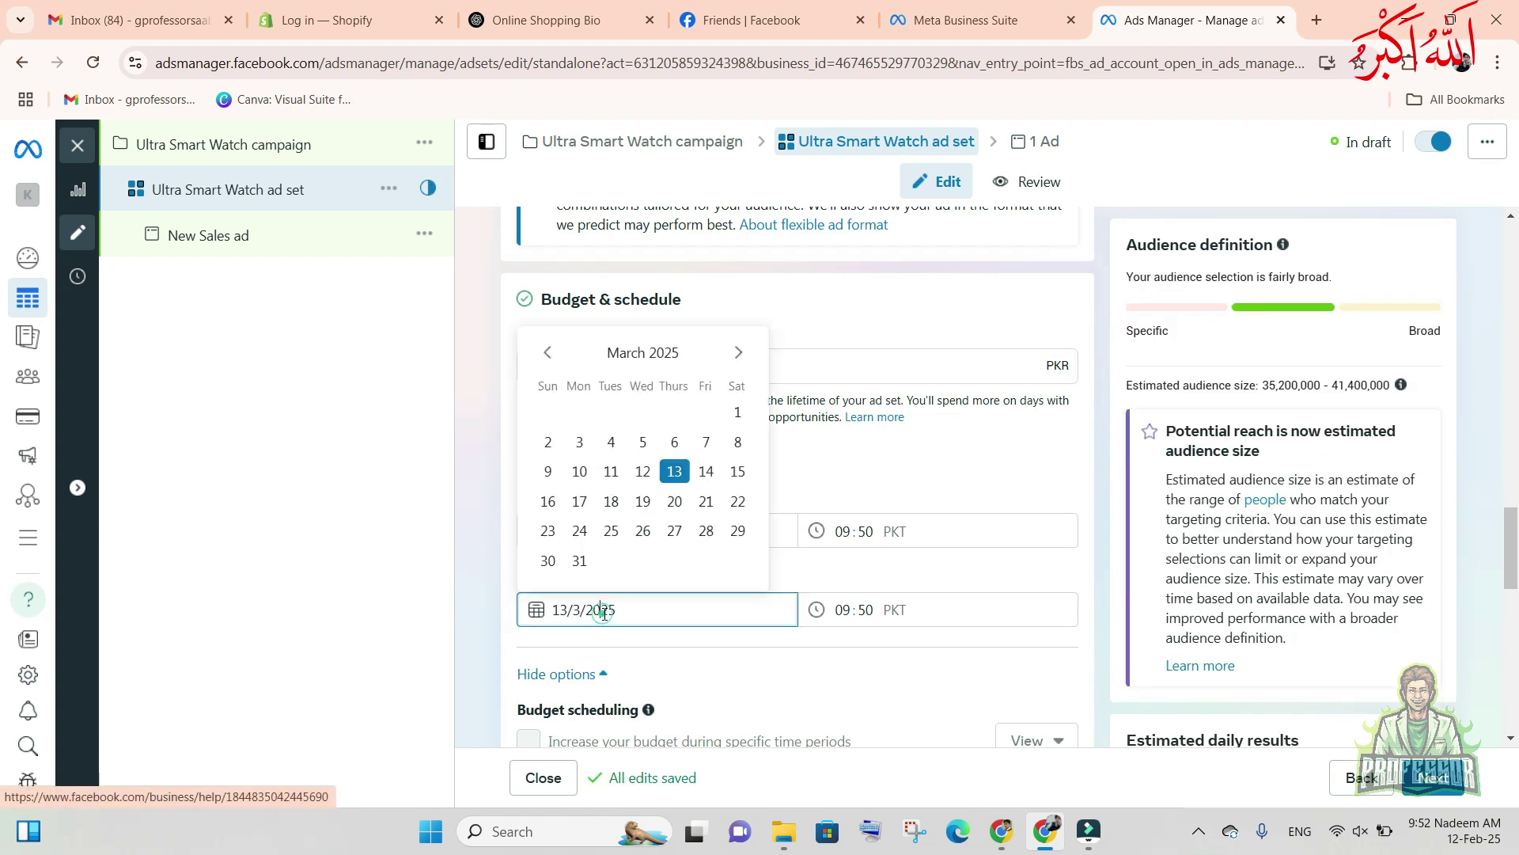
left_click(547, 350)
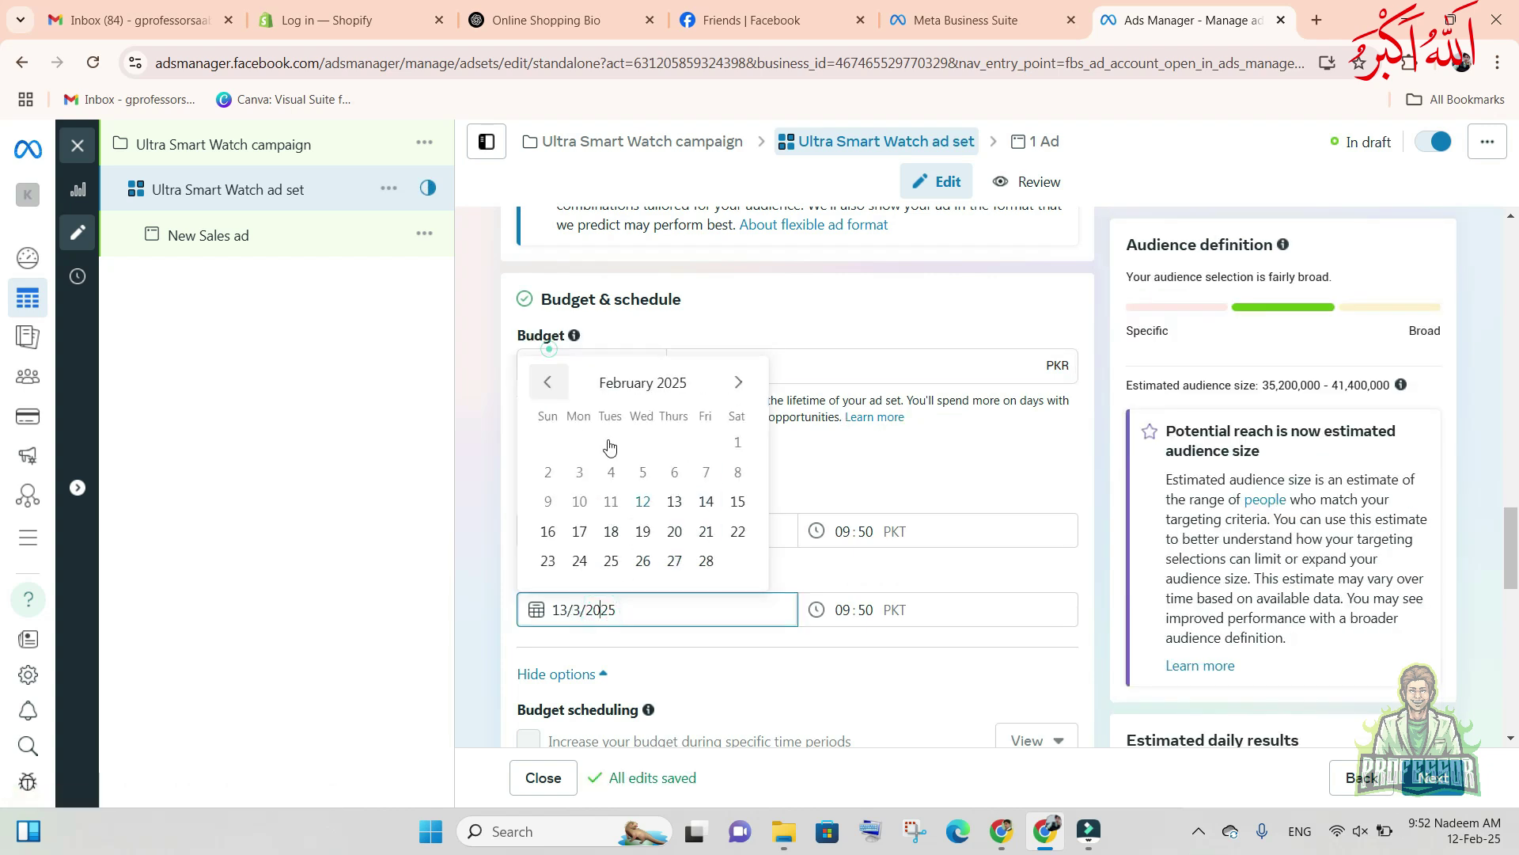
left_click(706, 560)
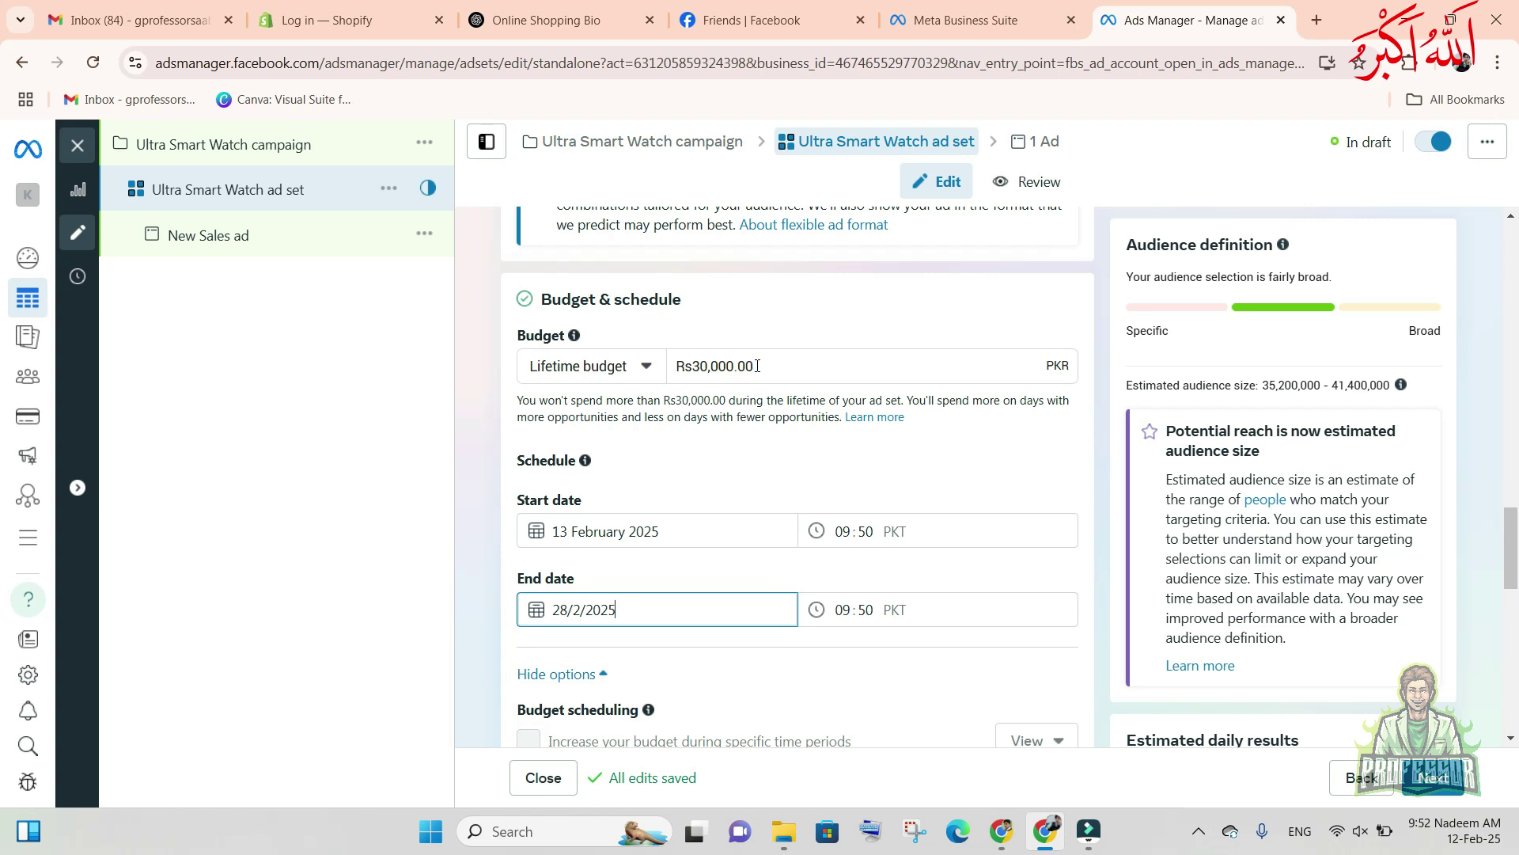
- Switch the ad set to a daily budget of Rs2,000 and remove the schedule's end date
left_click(645, 366)
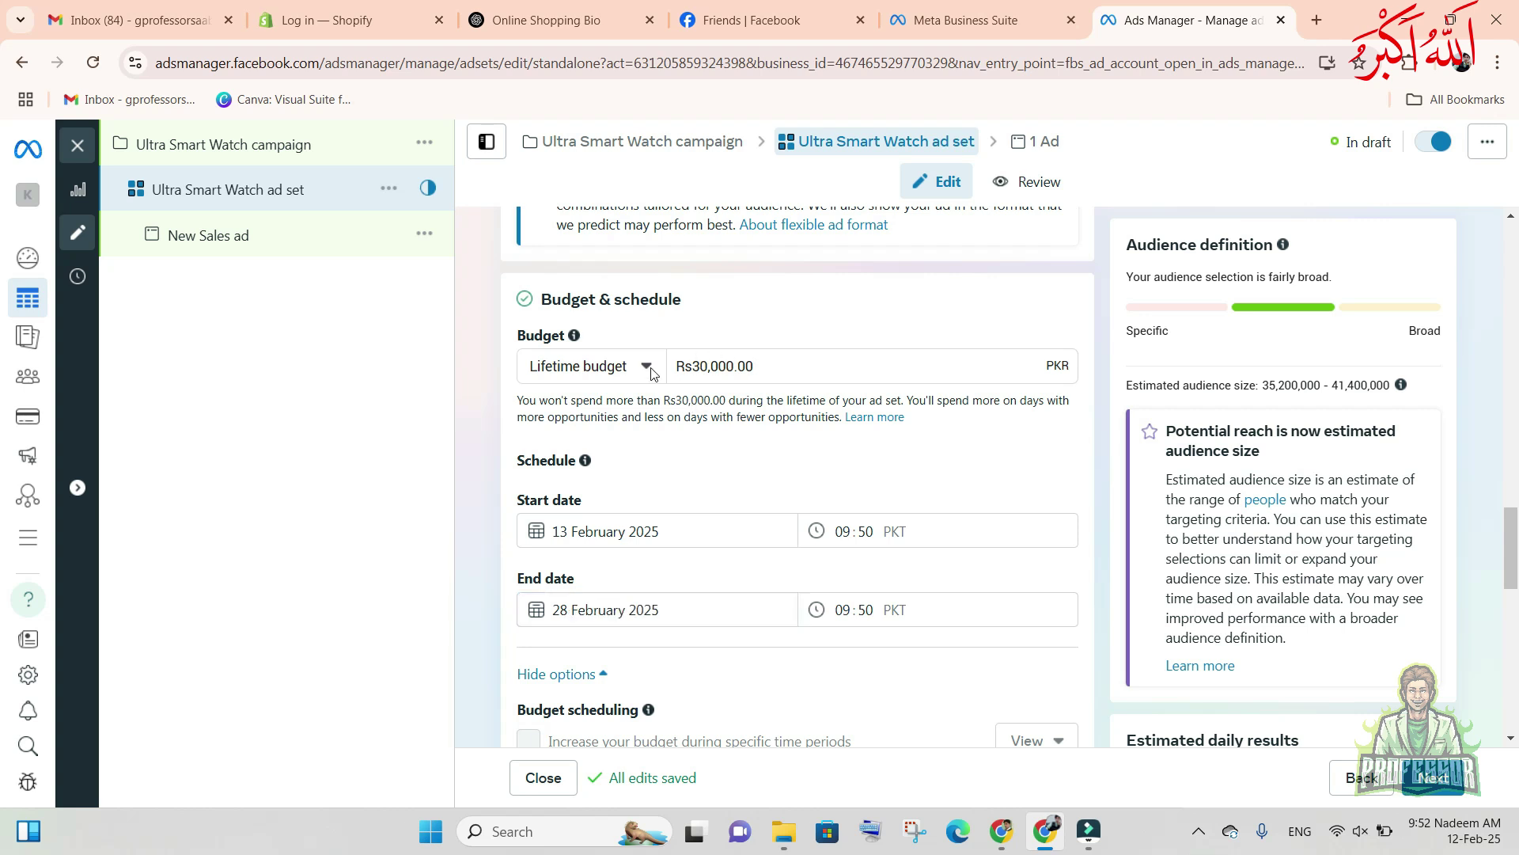
left_click(632, 407)
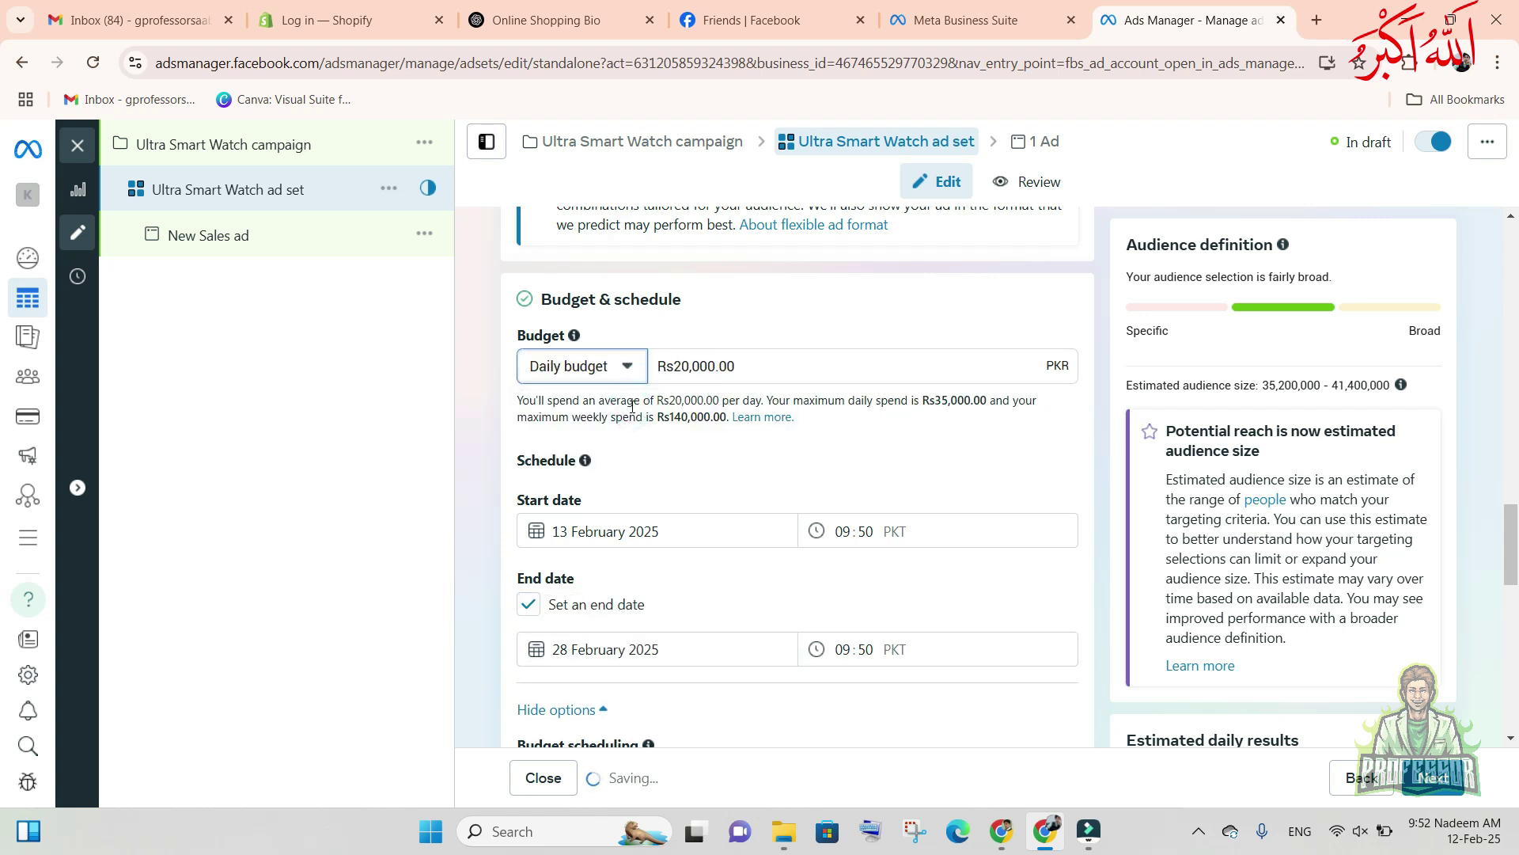
left_click(745, 366)
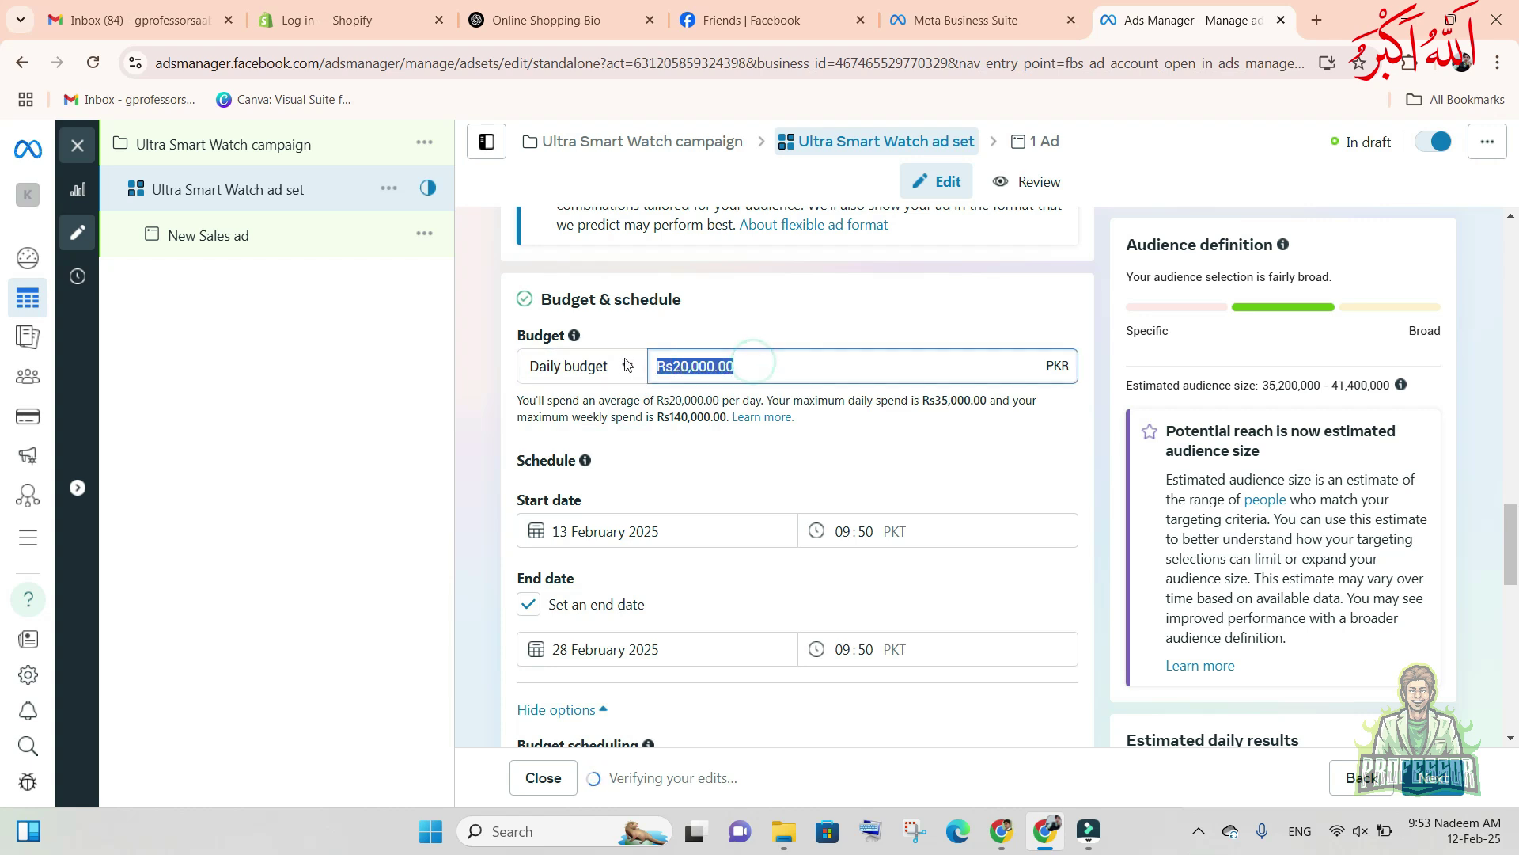
type("2,00")
type("0")
key("Tab")
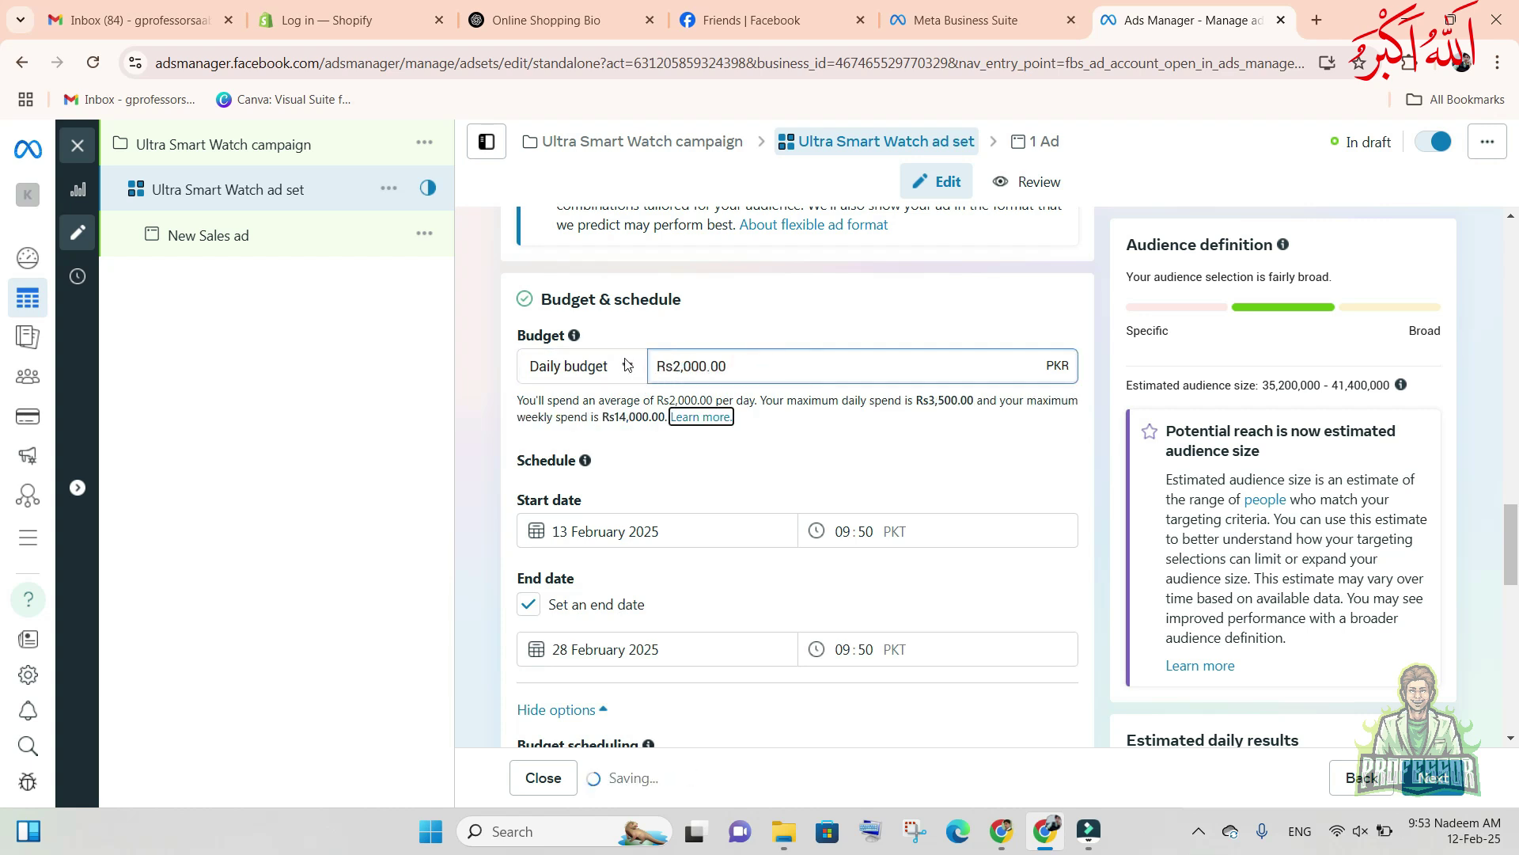
left_click(528, 603)
key("space")
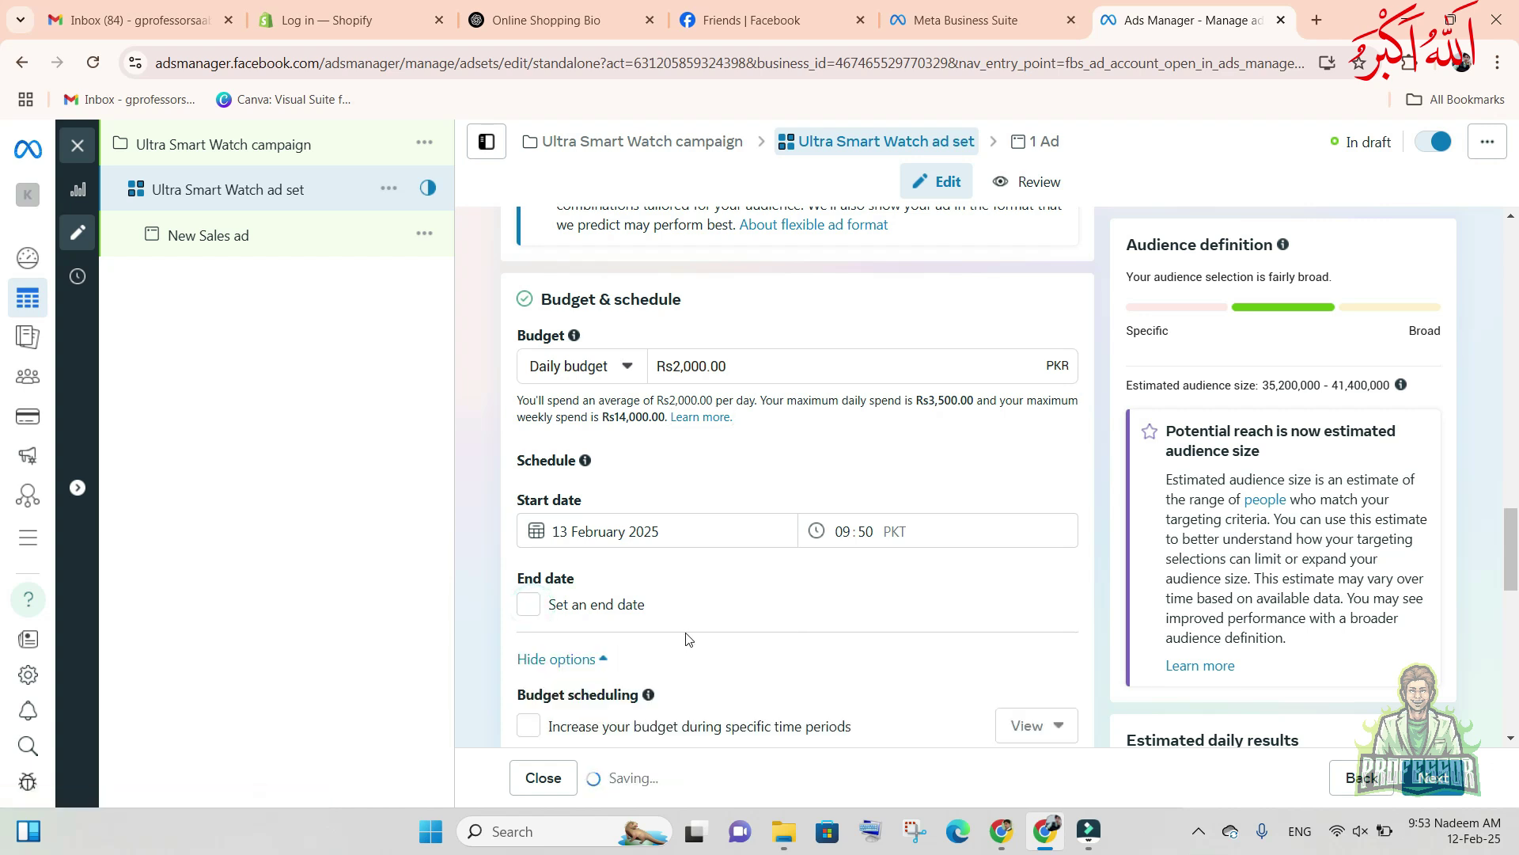
- Change the included audience location from Pakistan to the city of Lahore, Punjab
scroll(689, 614, "down", 3)
scroll(692, 599, "down", 3)
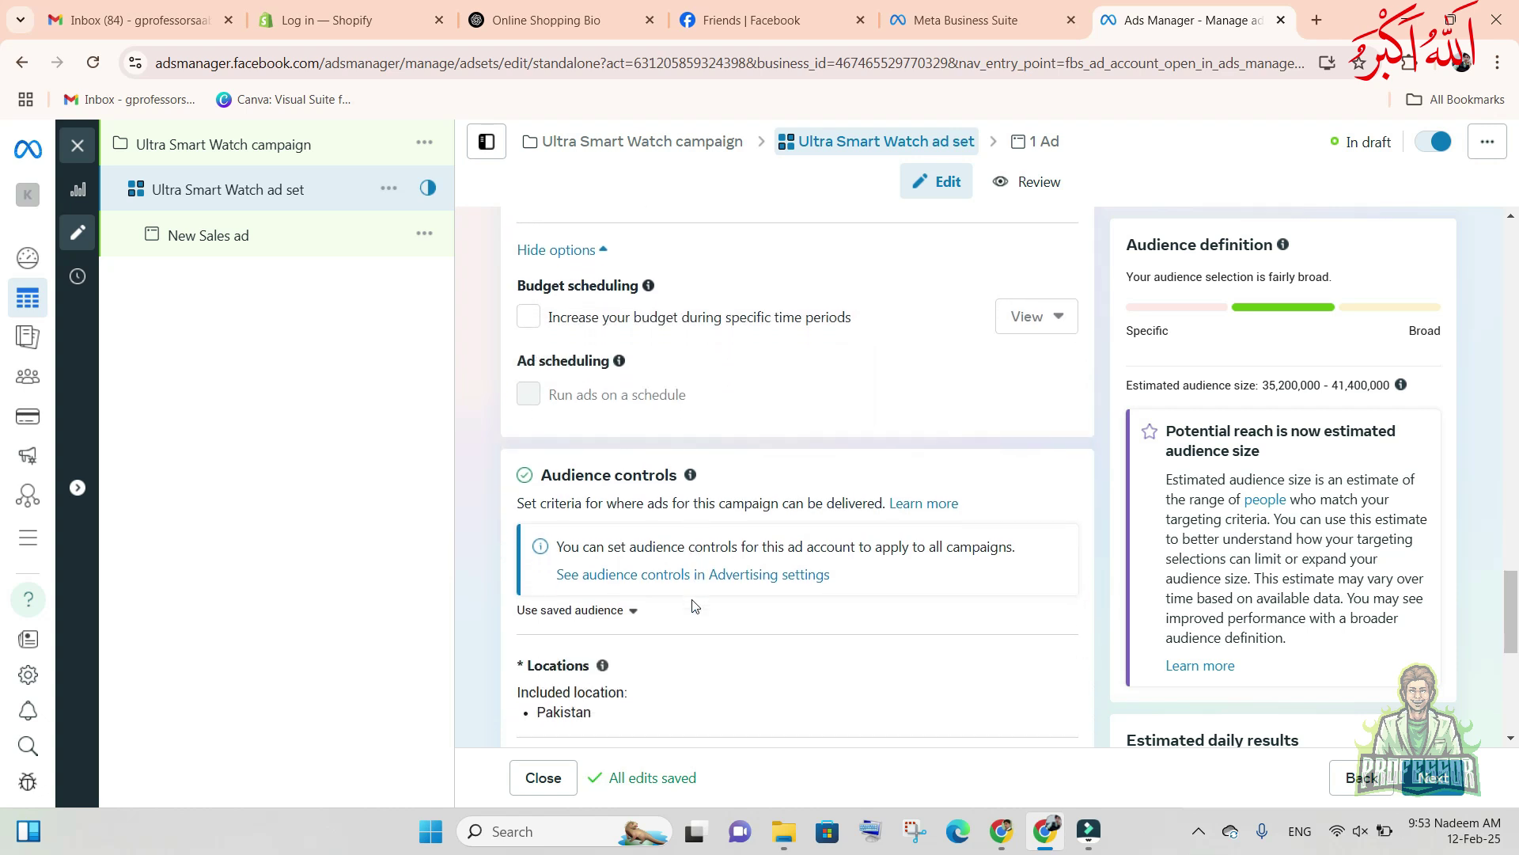
scroll(692, 605, "down", 3)
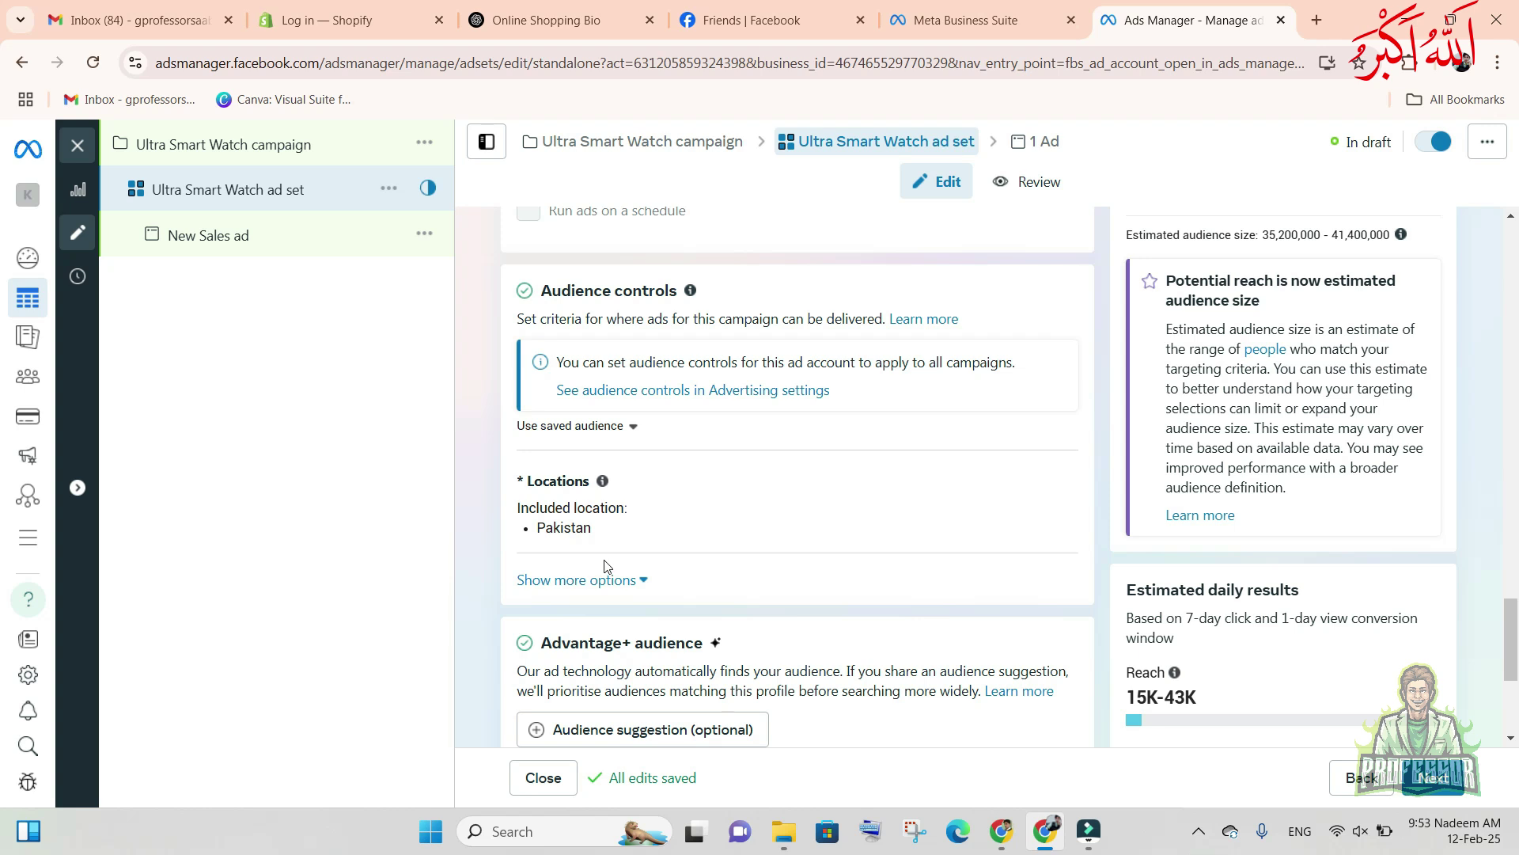
left_click(755, 530)
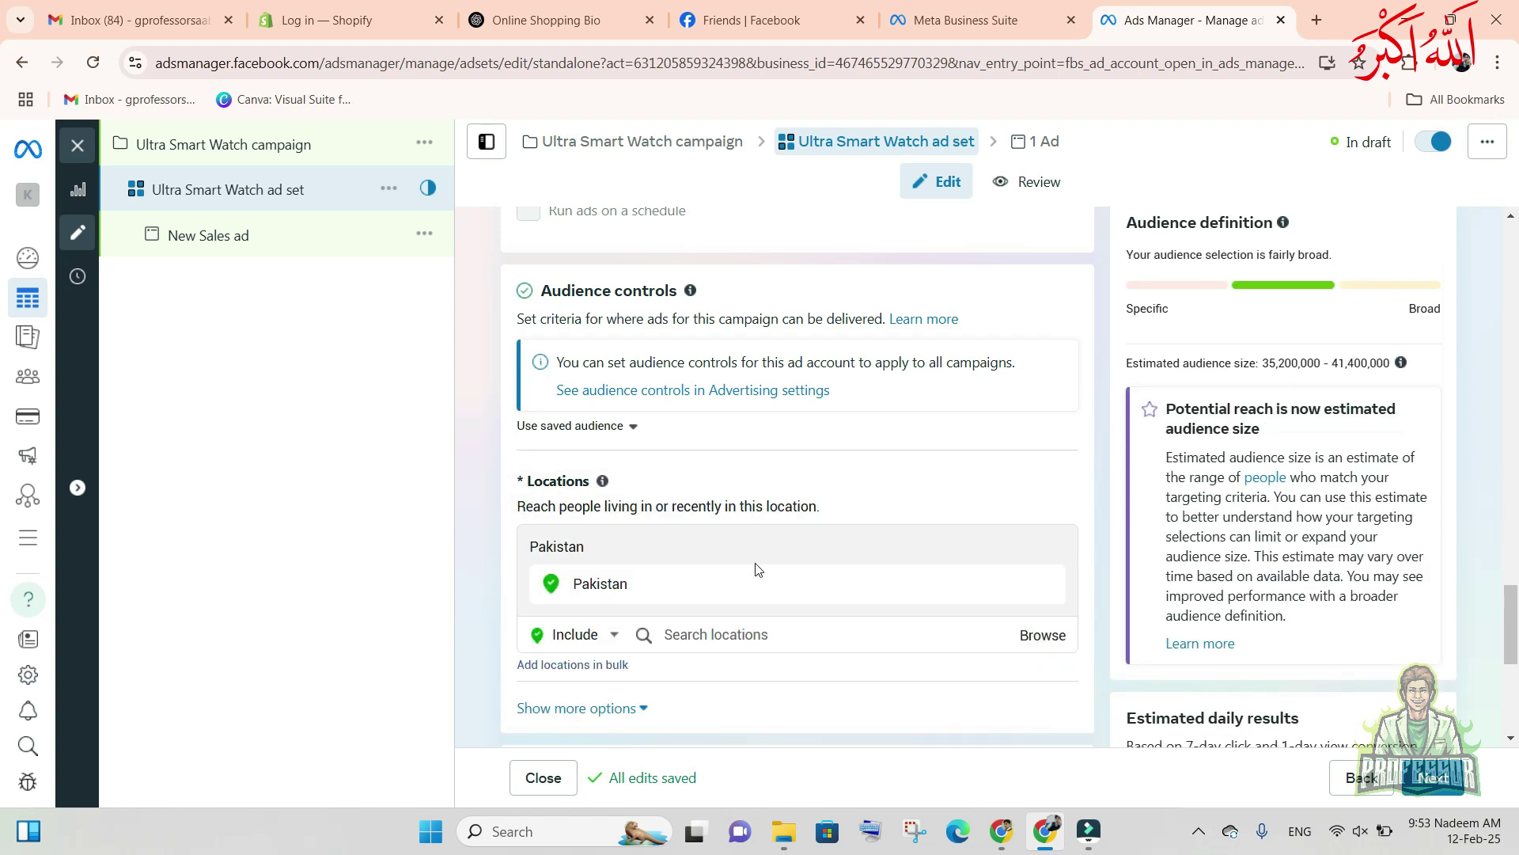
left_click(690, 636)
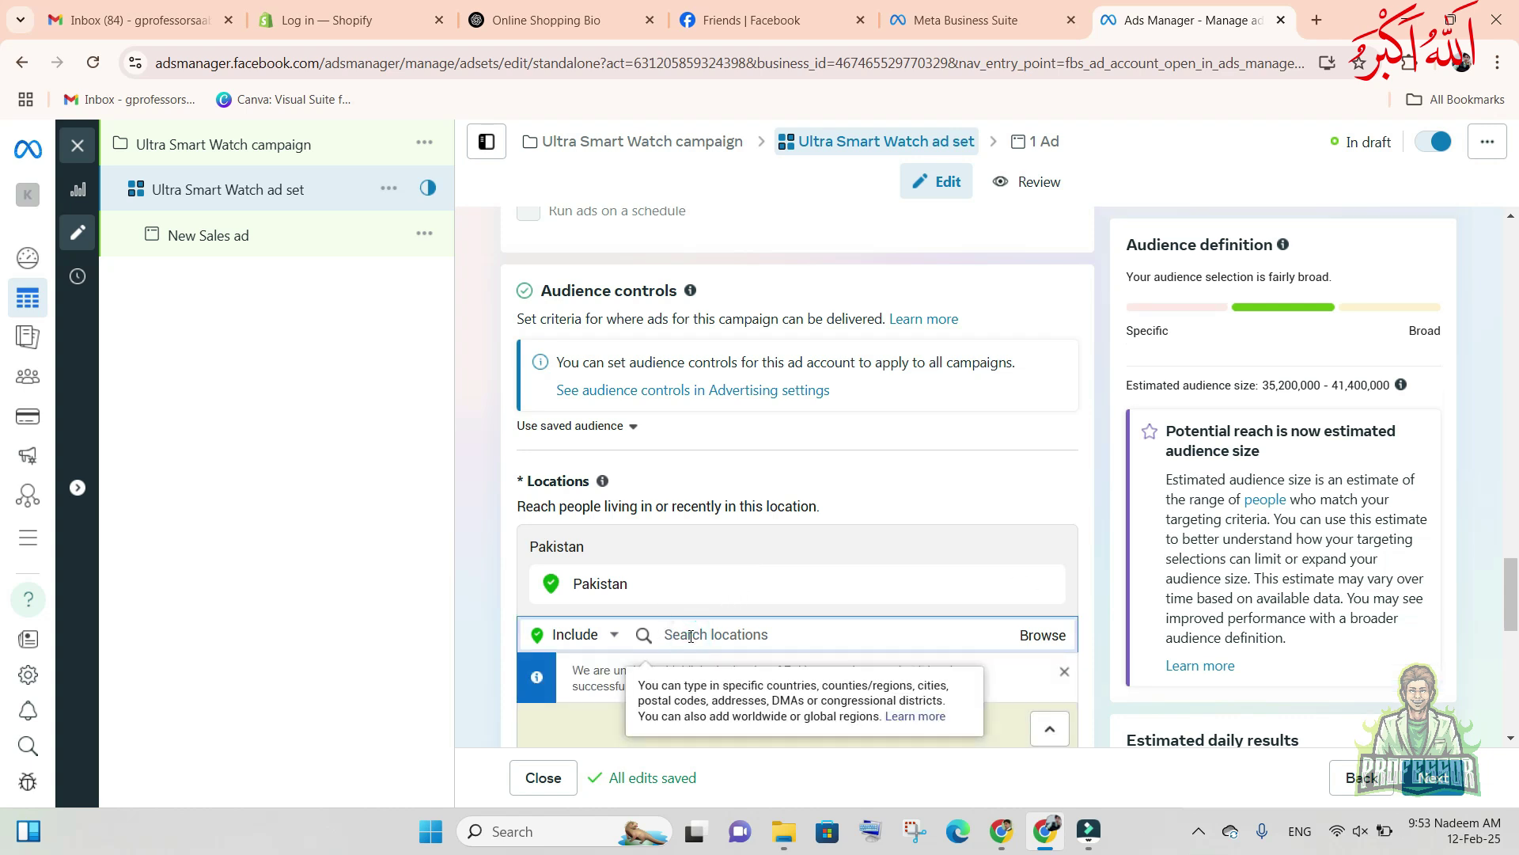
type("lahore")
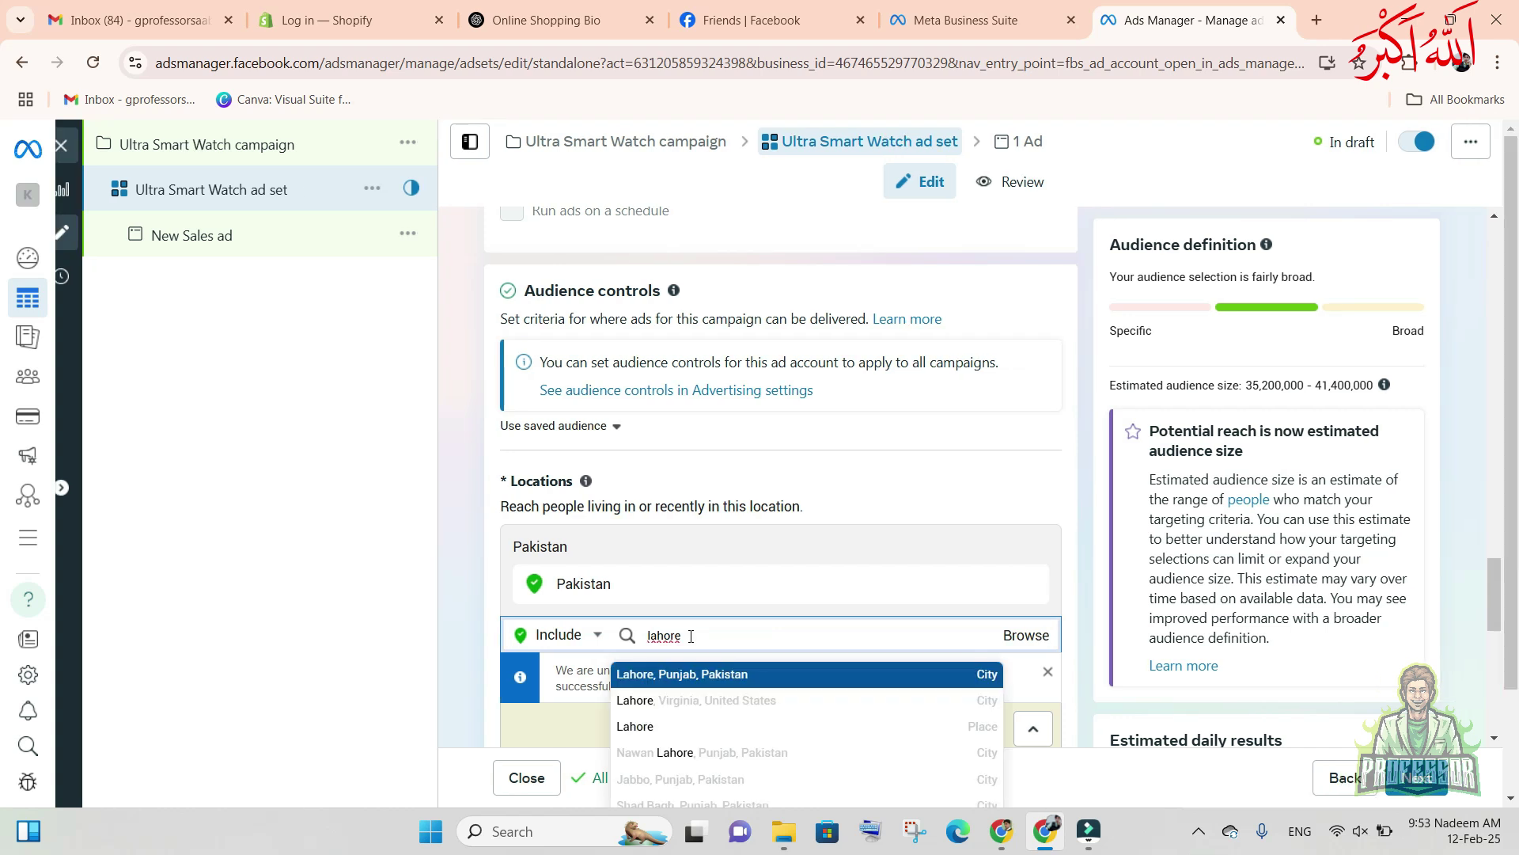
left_click(722, 673)
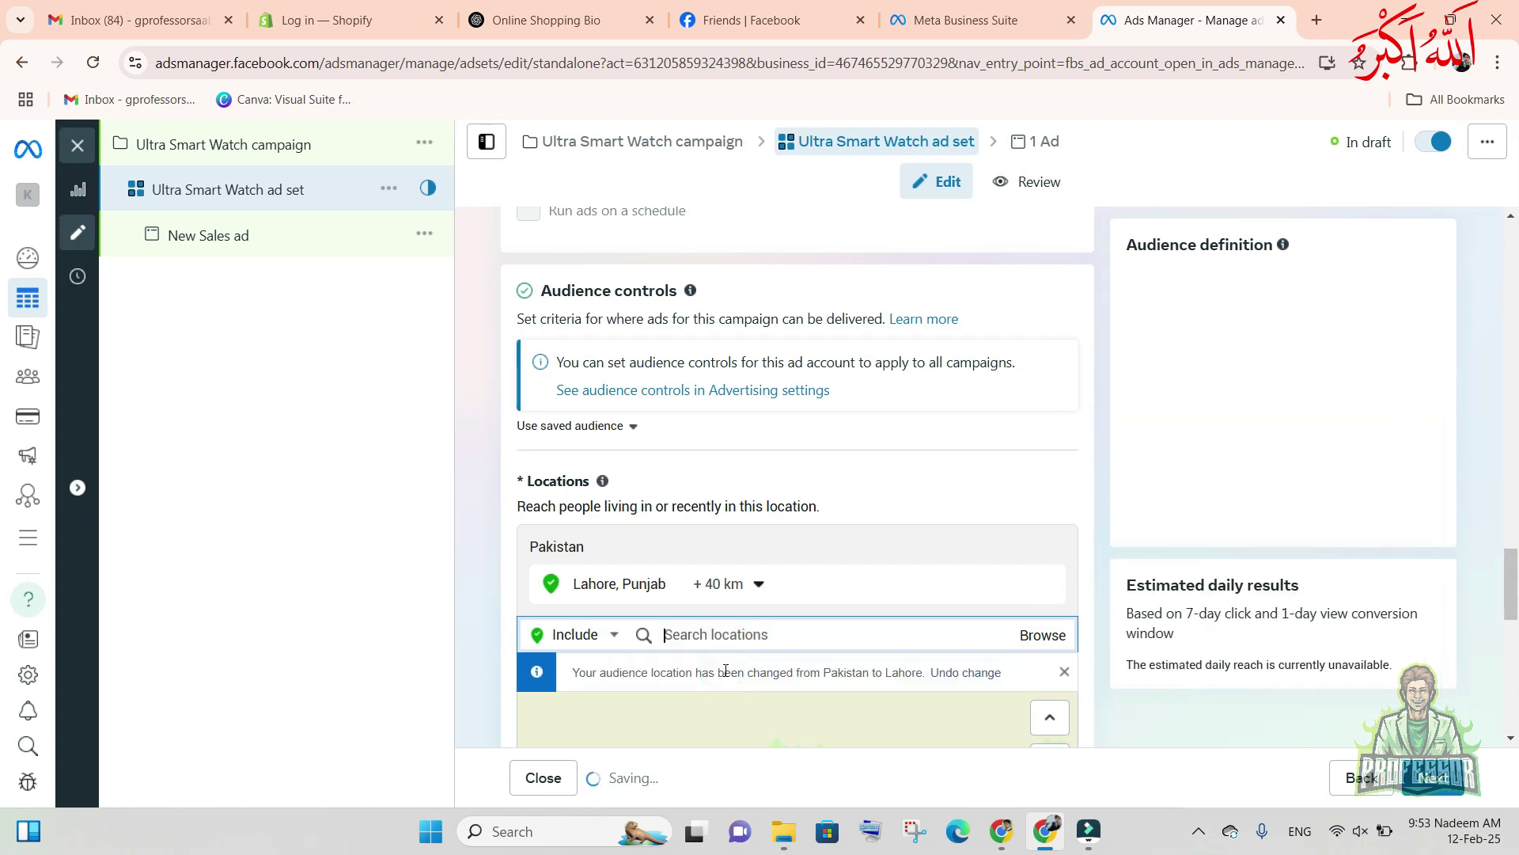
- Reduce the targeting radius around Lahore to 17 km
scroll(791, 586, "down", 3)
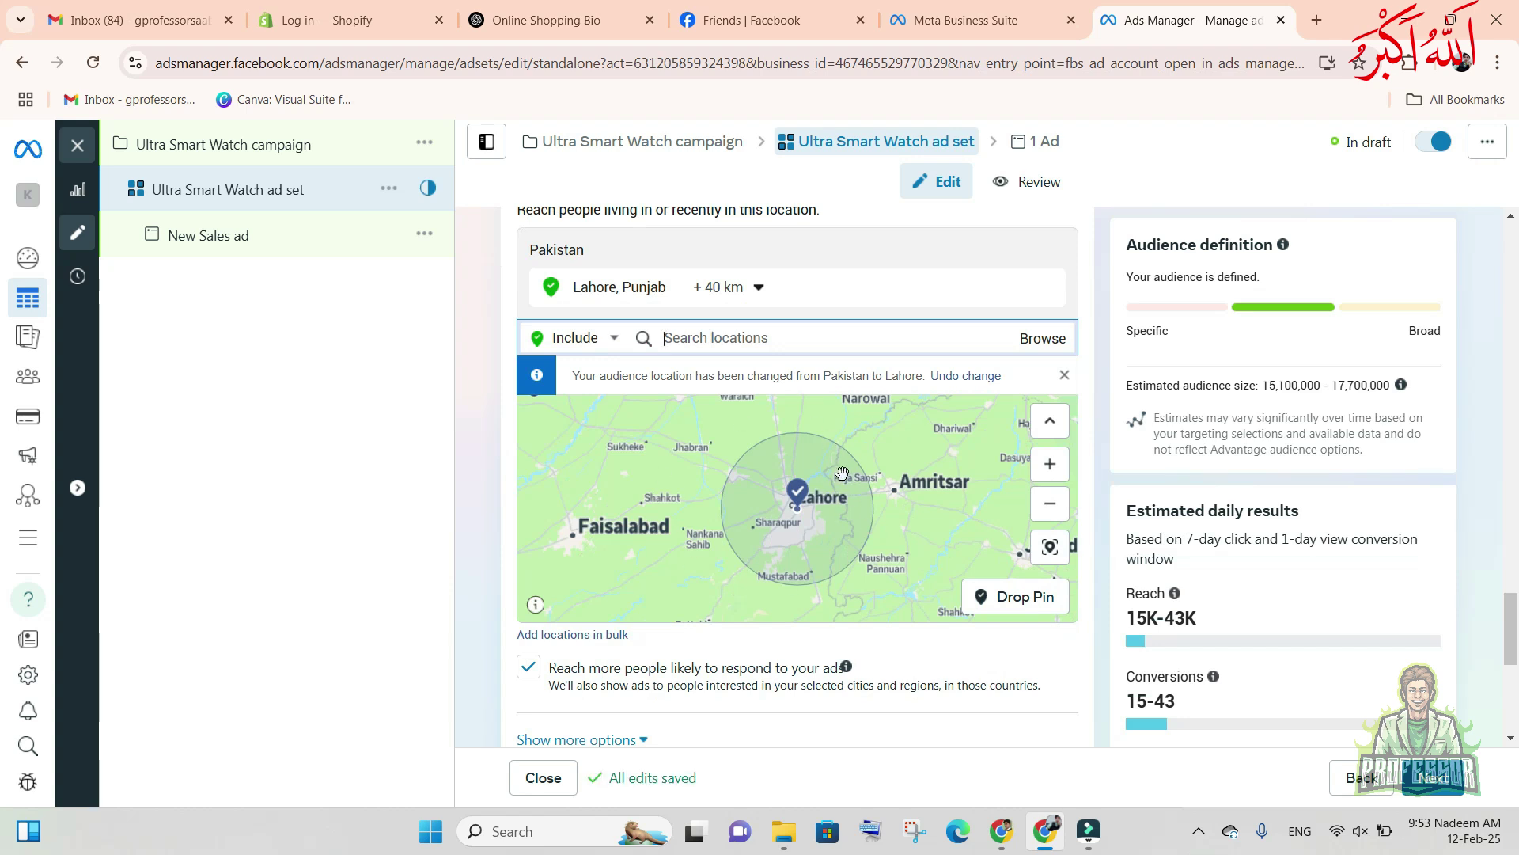
left_click(722, 286)
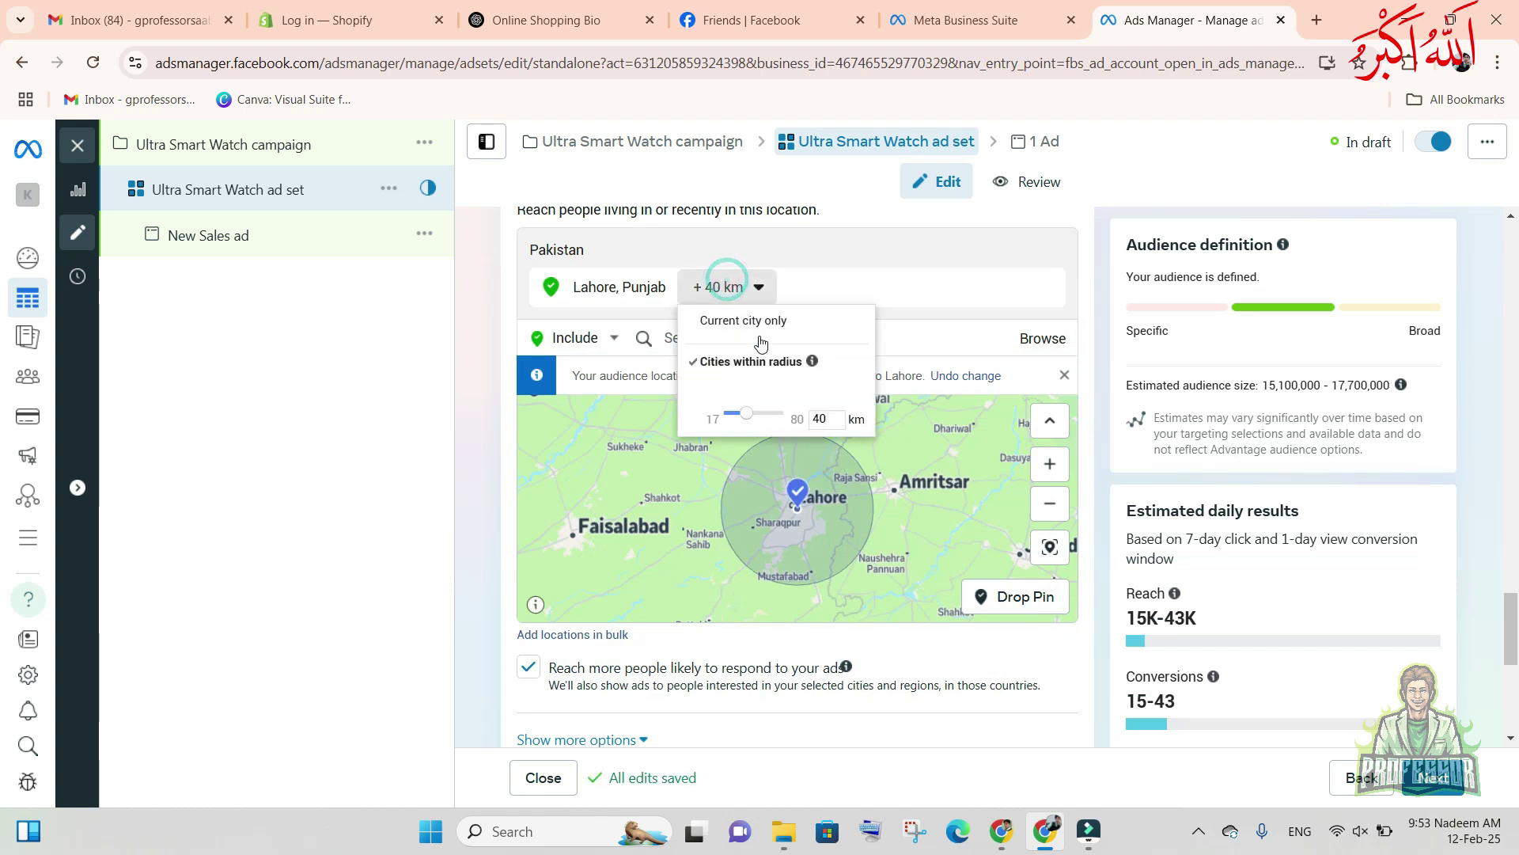
left_click(746, 421)
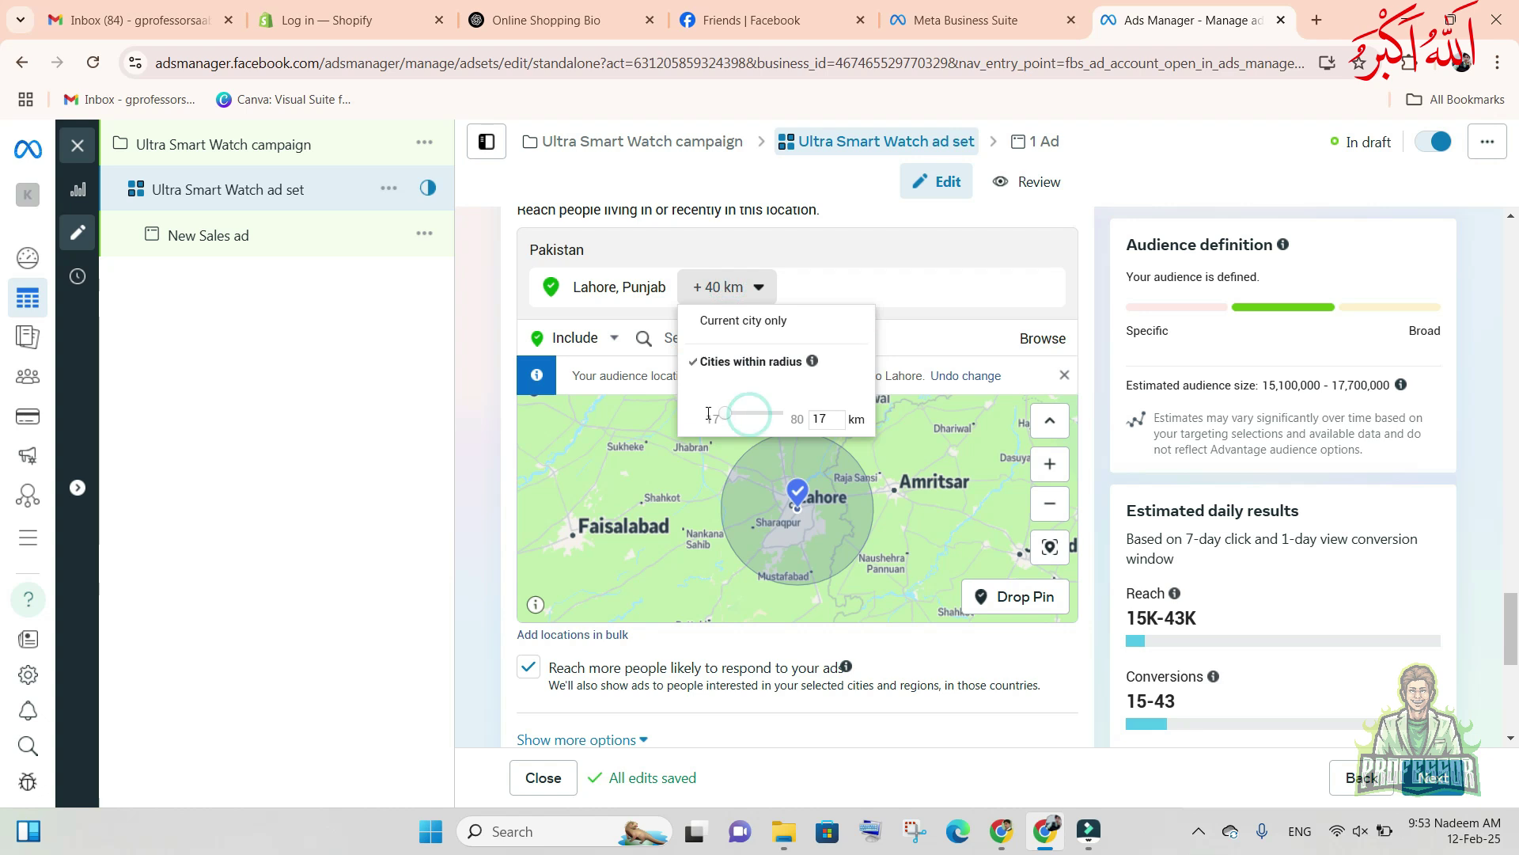
left_click(809, 508)
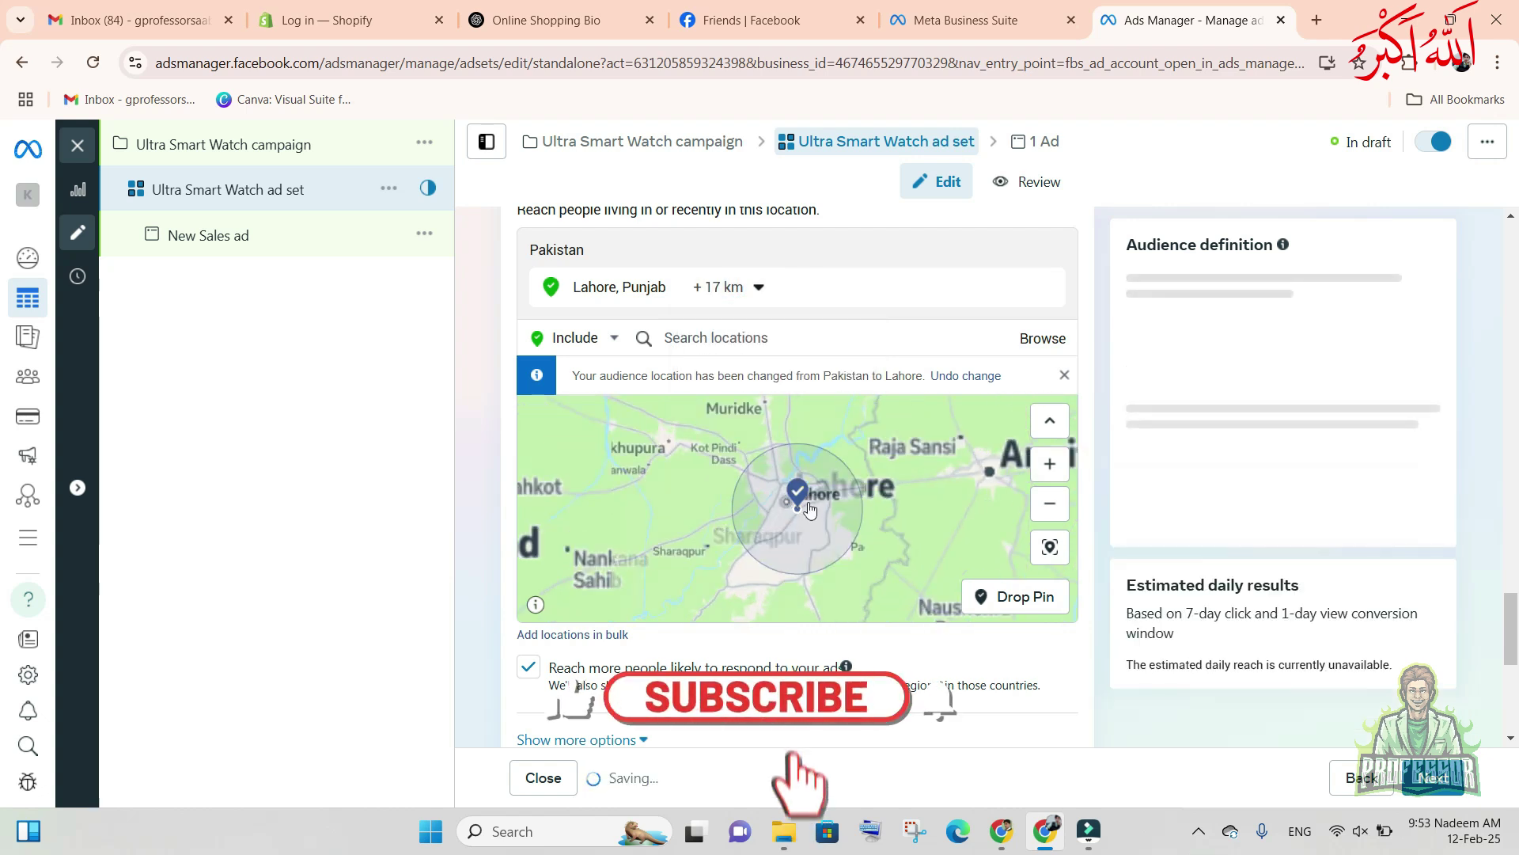
- Add the city of Faisalabad, Punjab, as a second included audience location and reduce its targeting radius to 17 km
left_click(710, 337)
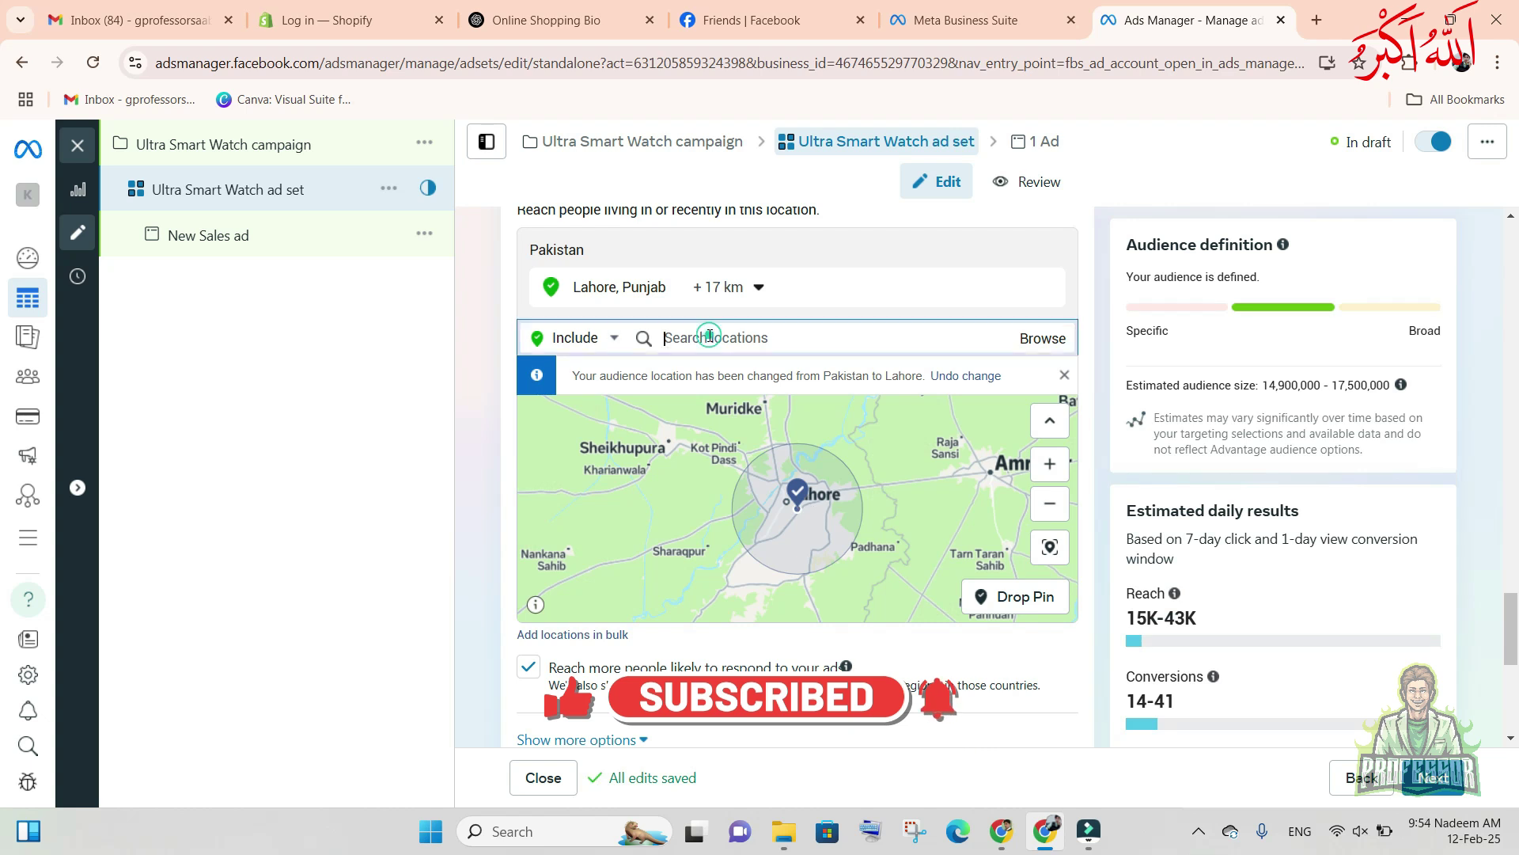
type("fais")
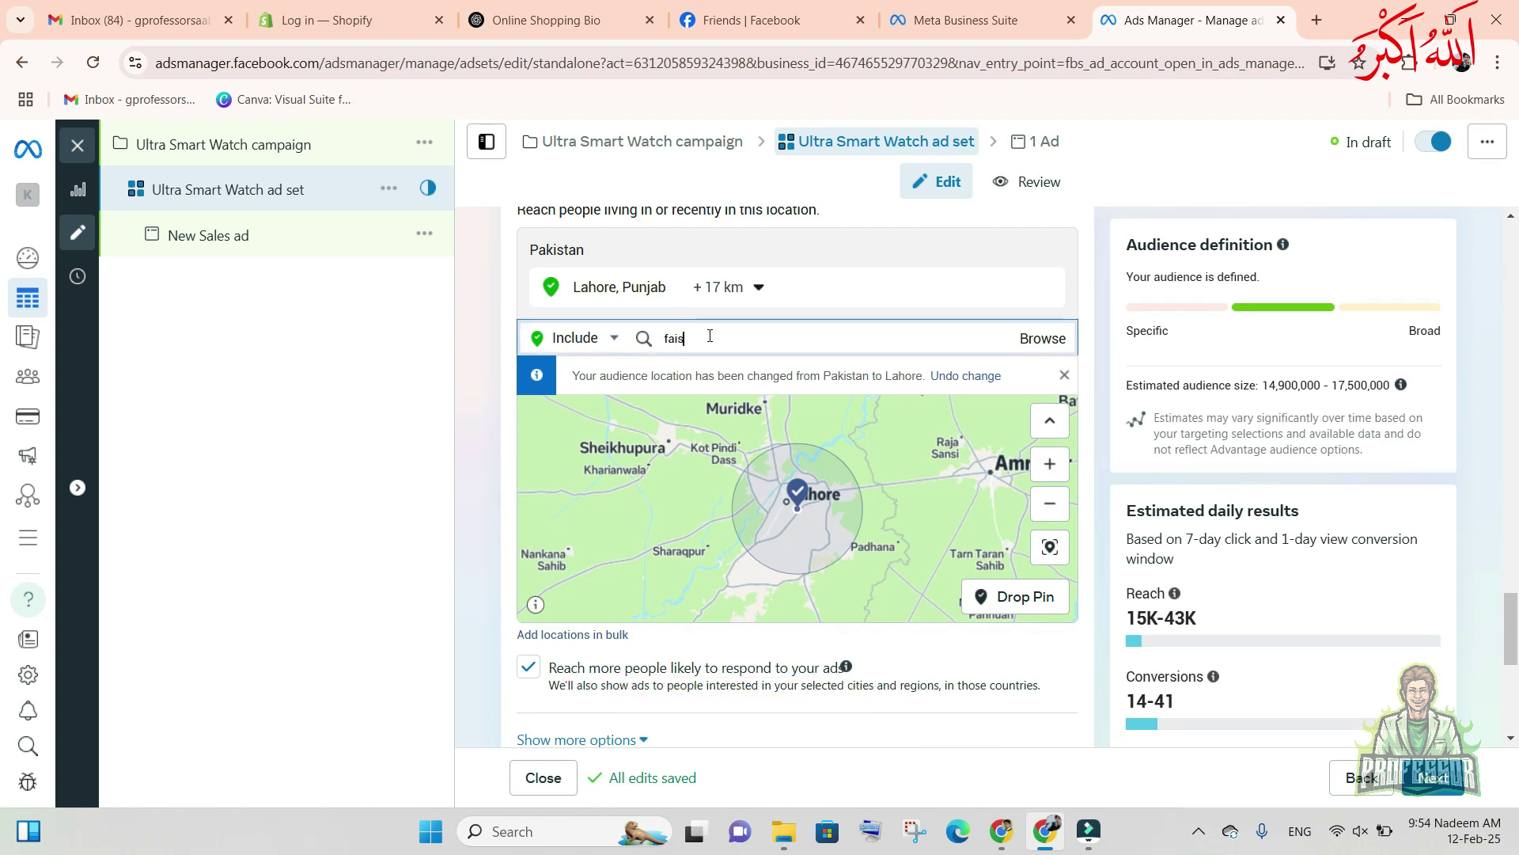
type("alabad")
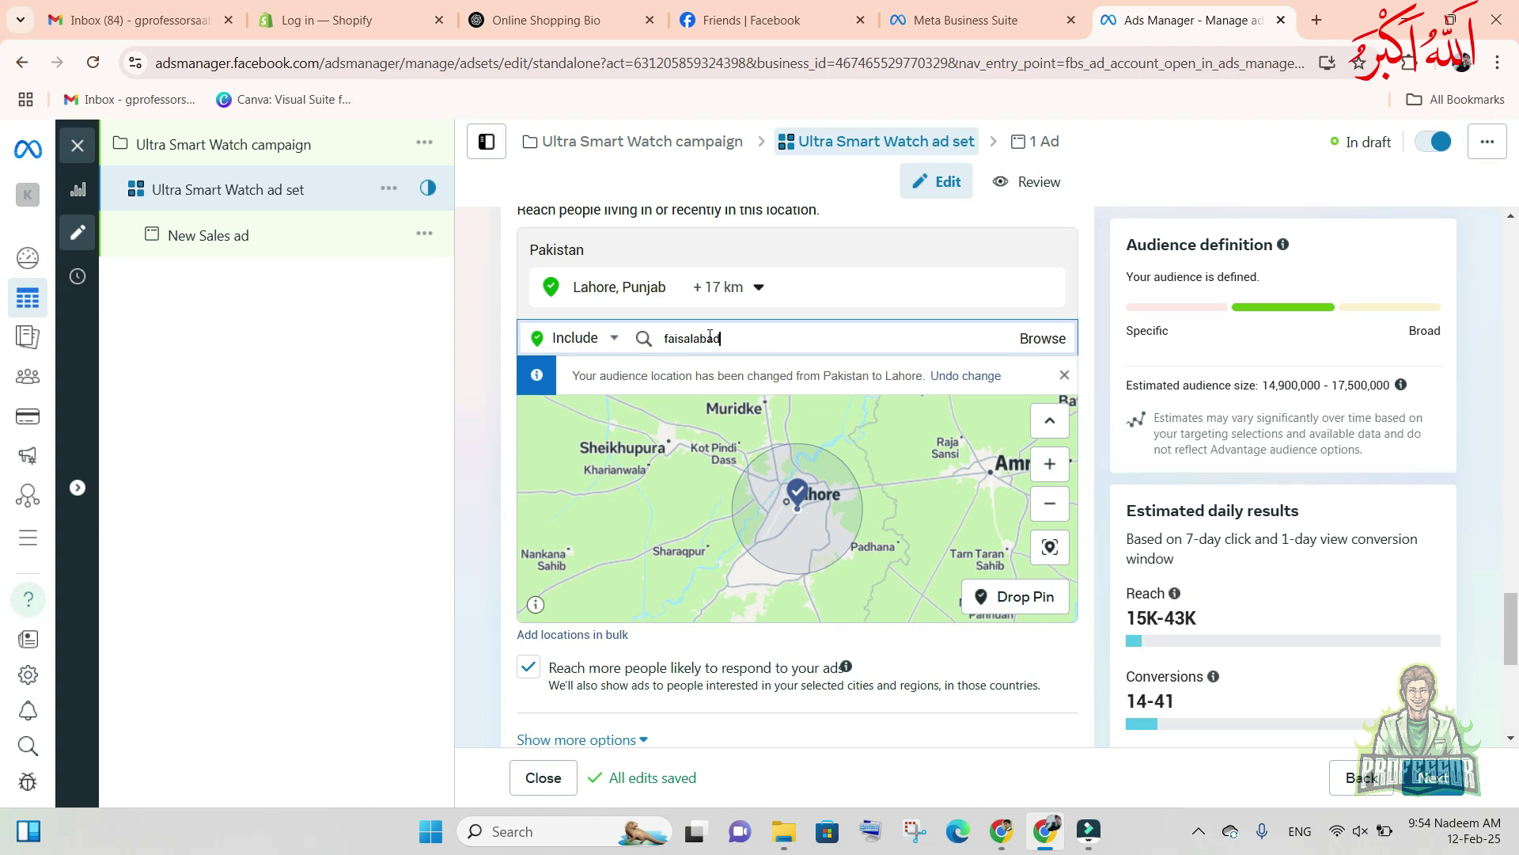
left_click(744, 387)
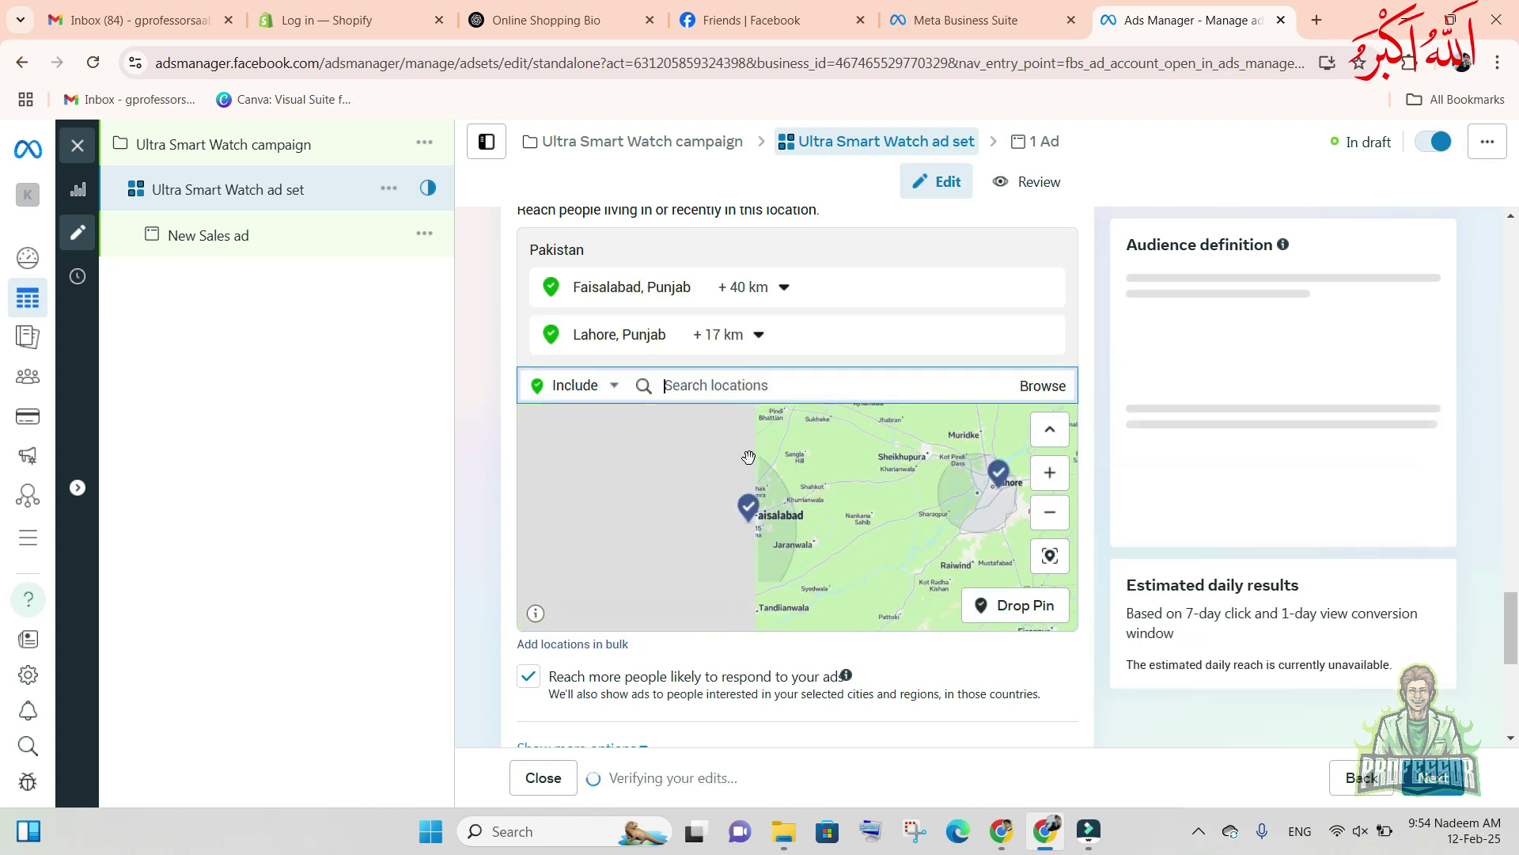
left_click(758, 287)
left_click_drag(772, 412, 750, 413)
left_click(742, 548)
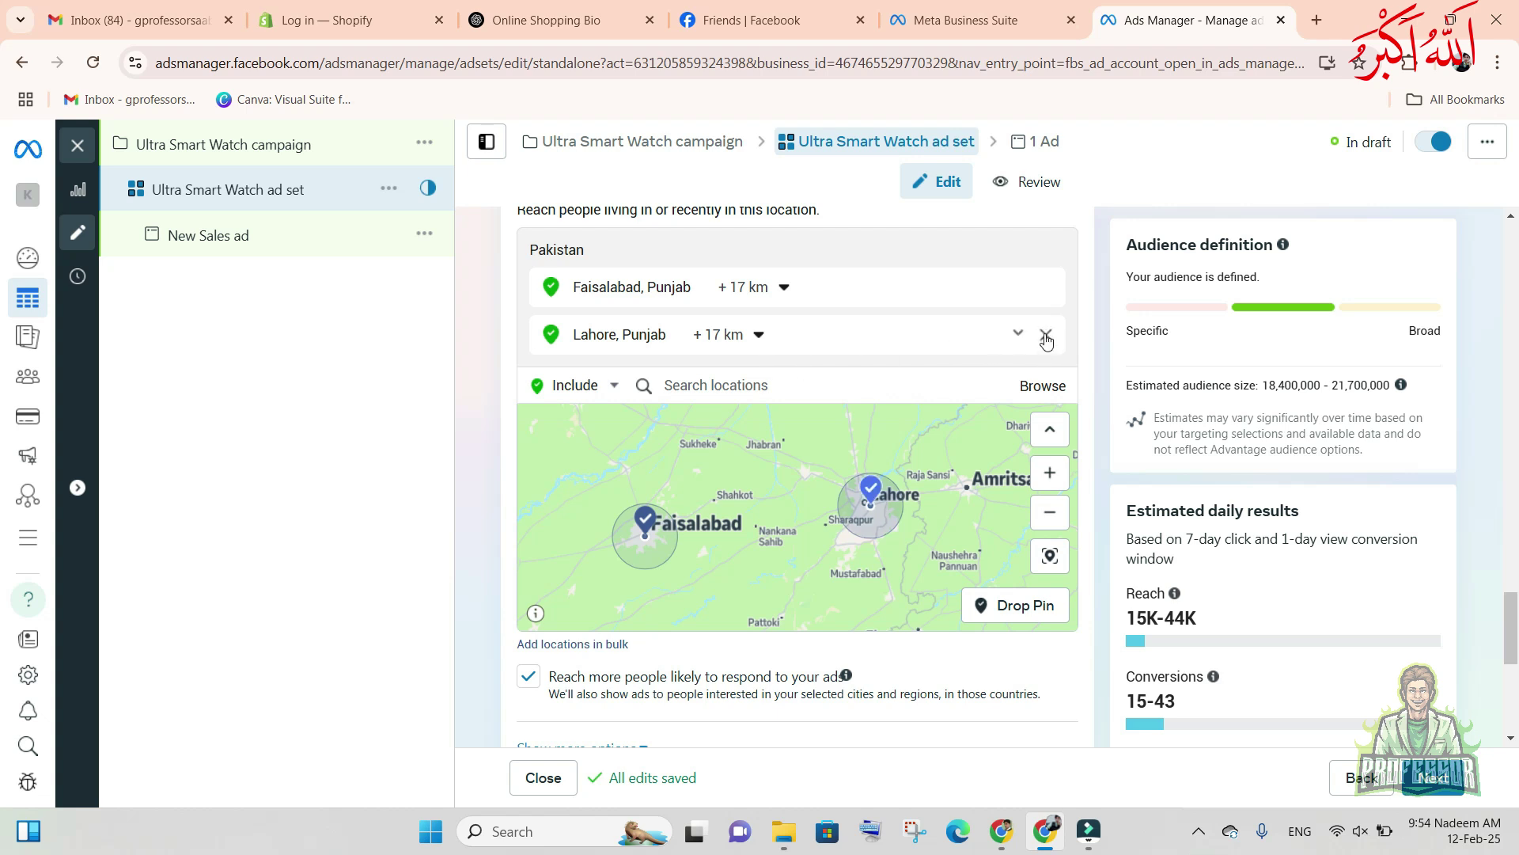
- Replace the Lahore and Faisalabad audience locations with Samanabad
left_click(1045, 336)
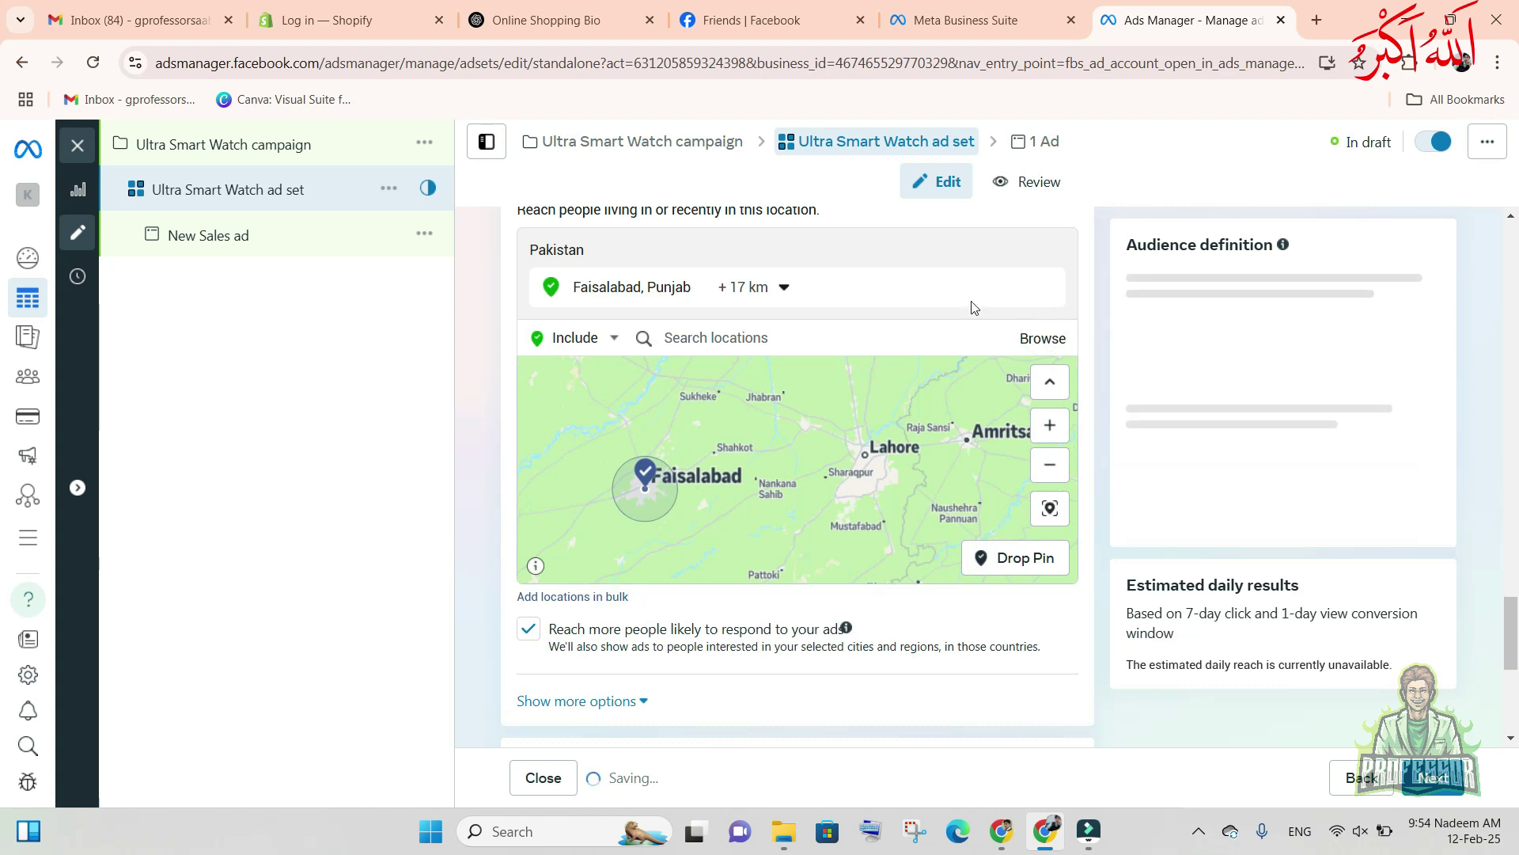
left_click(770, 338)
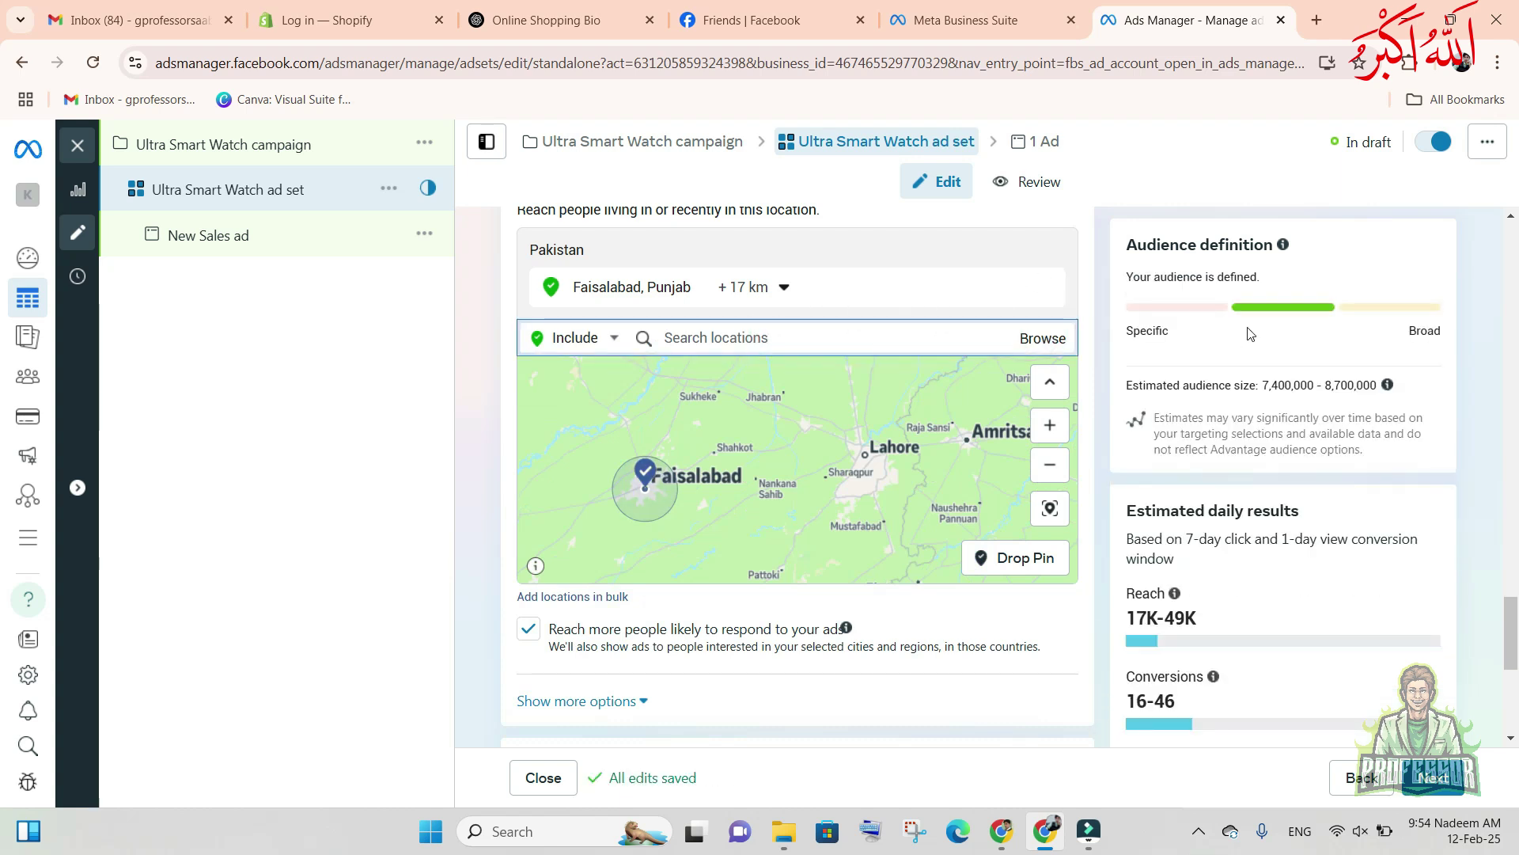
left_click(1045, 286)
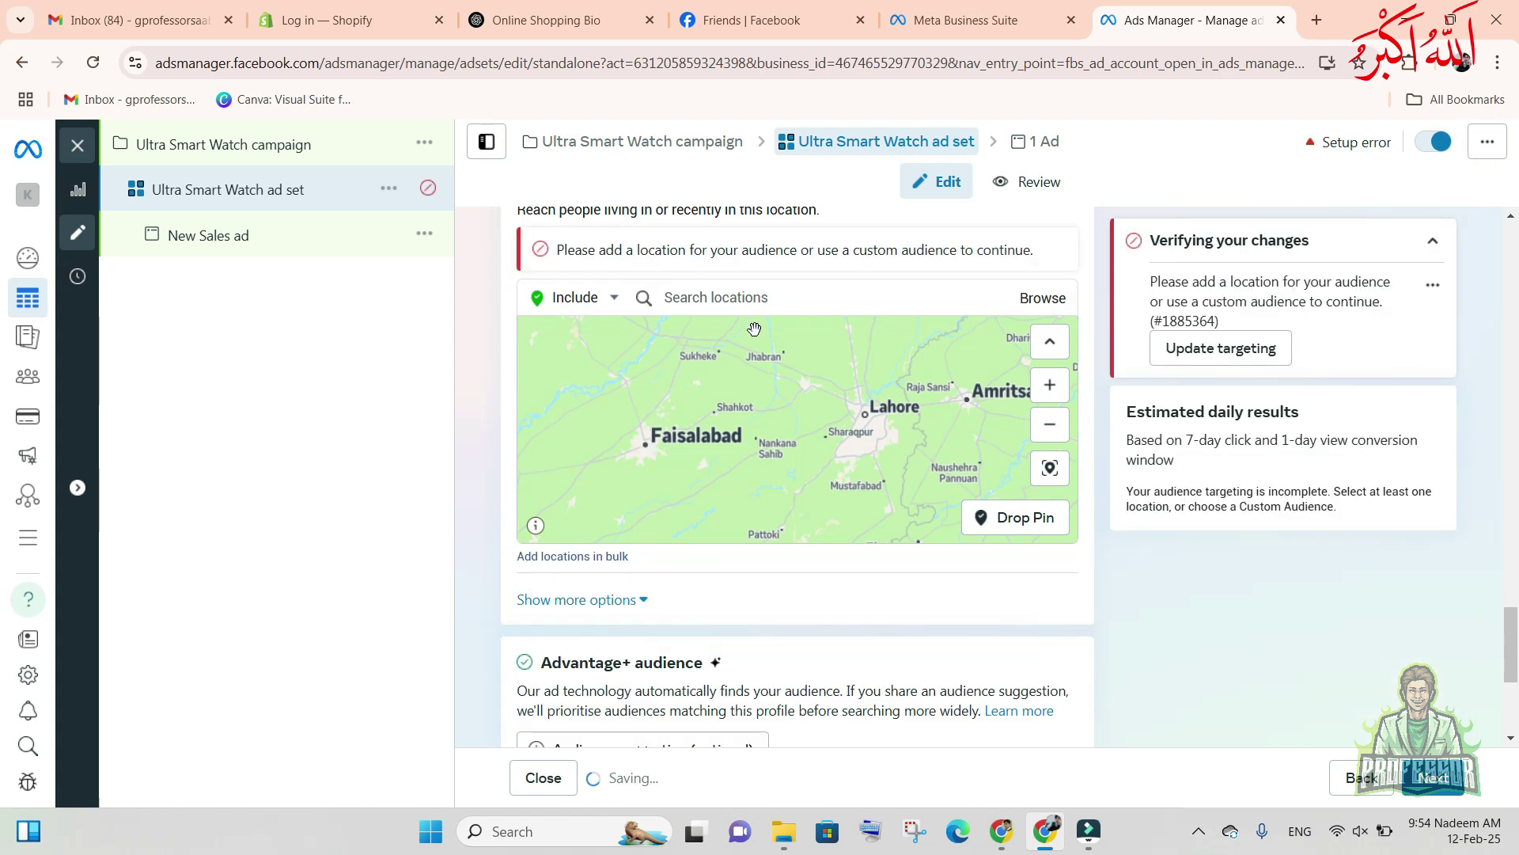
left_click(838, 505)
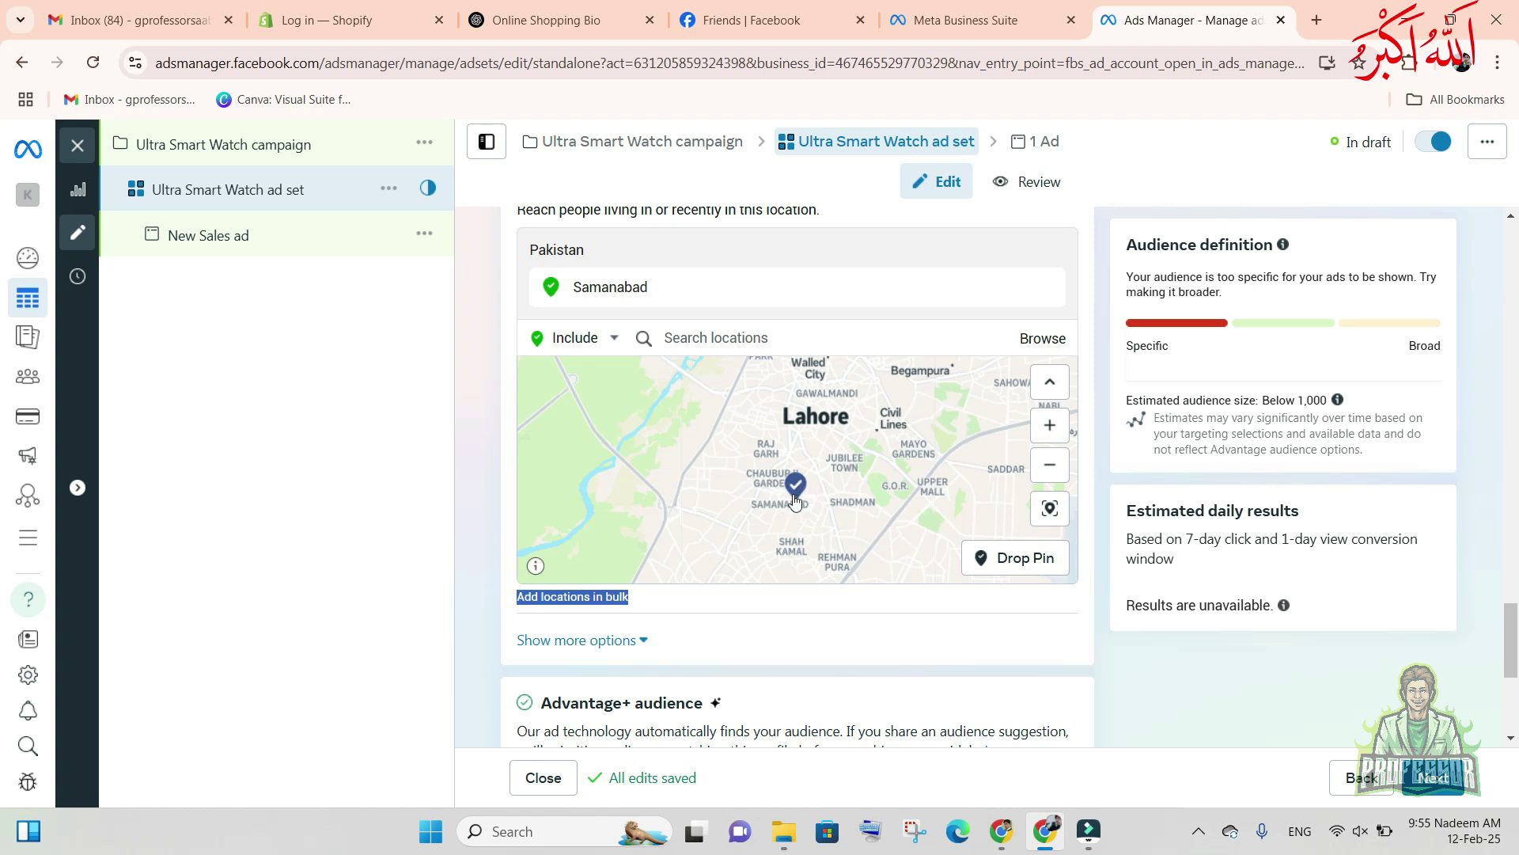
- Replace Samanabad with the city of Lahore, Punjab, as the included audience location, with a 17 km targeting radius
left_click(1045, 282)
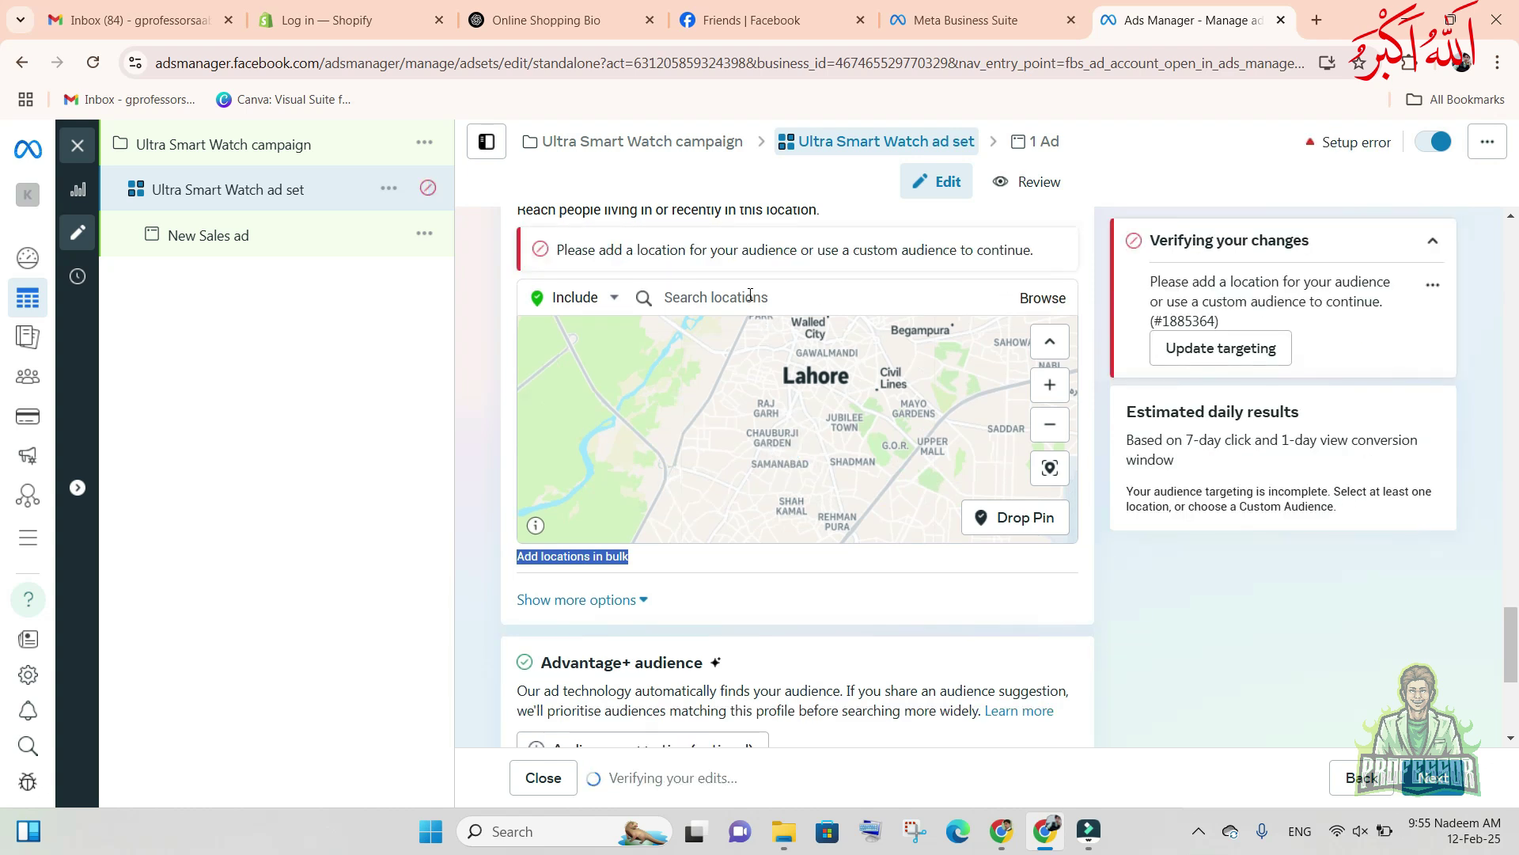
left_click(749, 298)
type("lahore")
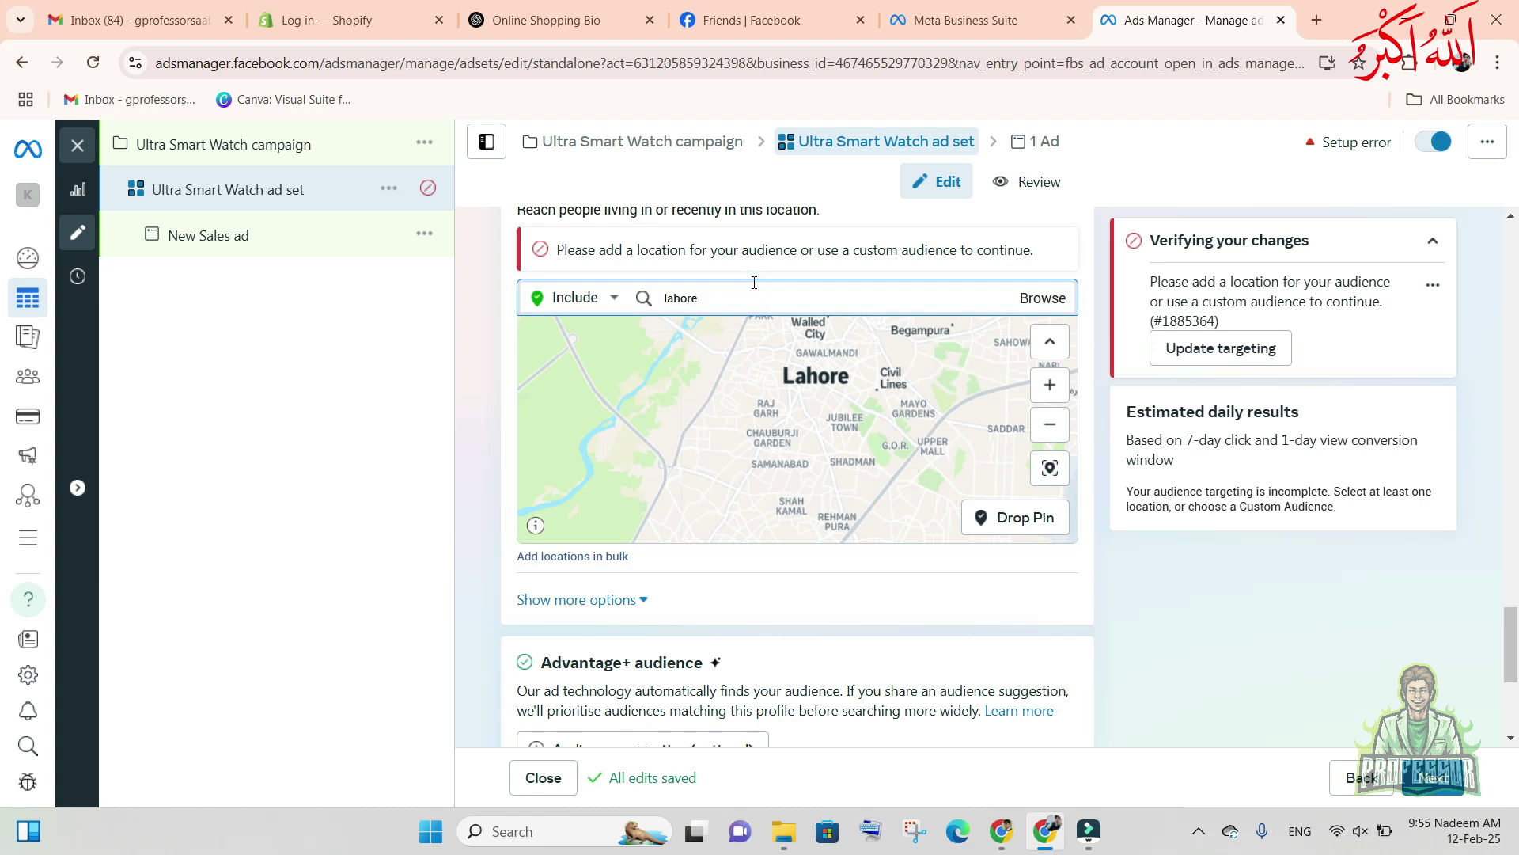
left_click(750, 336)
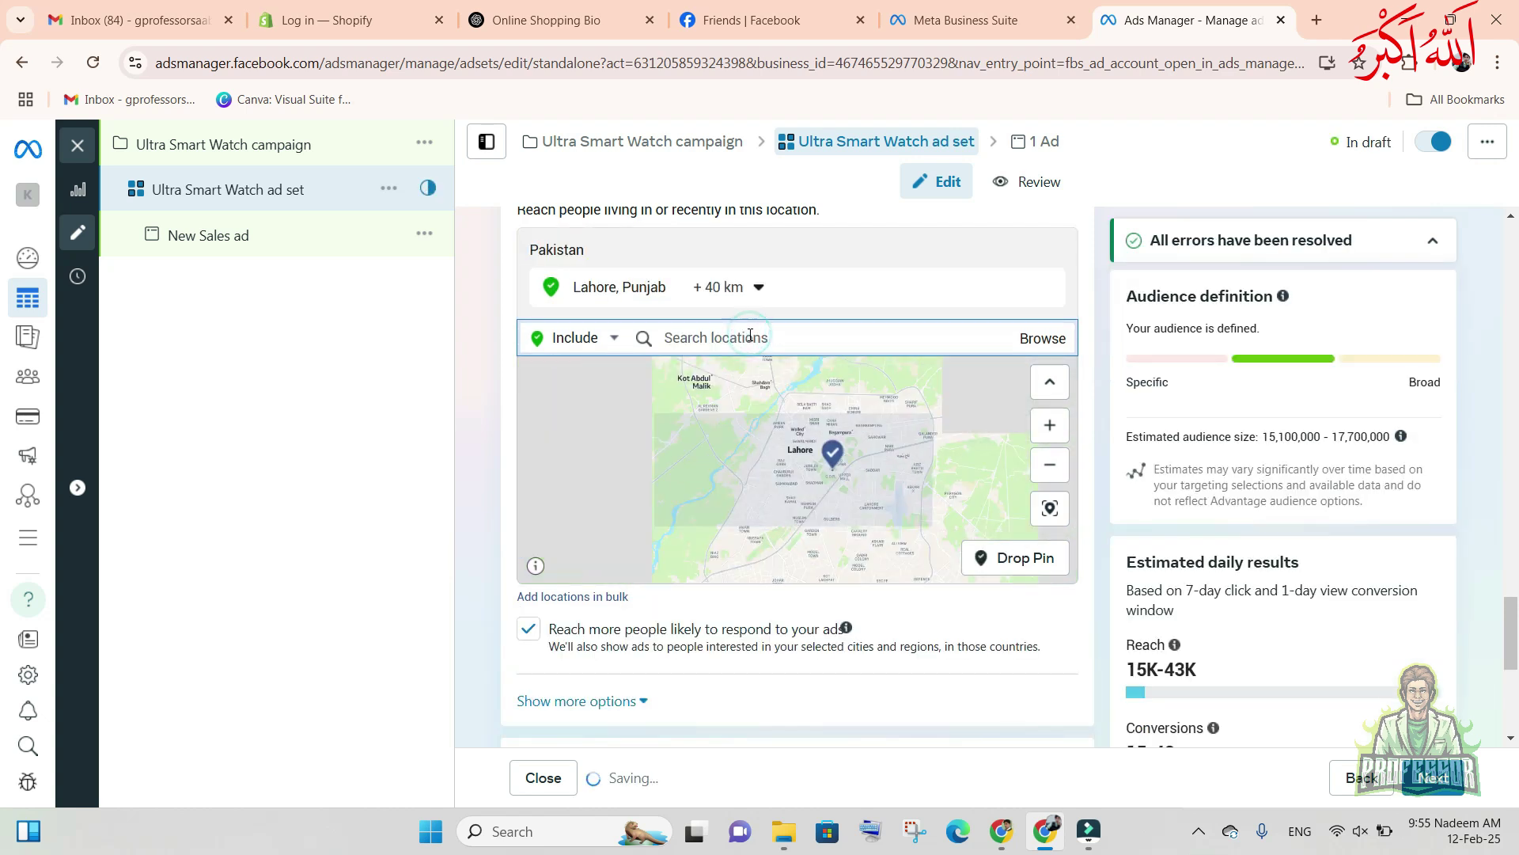
left_click(743, 279)
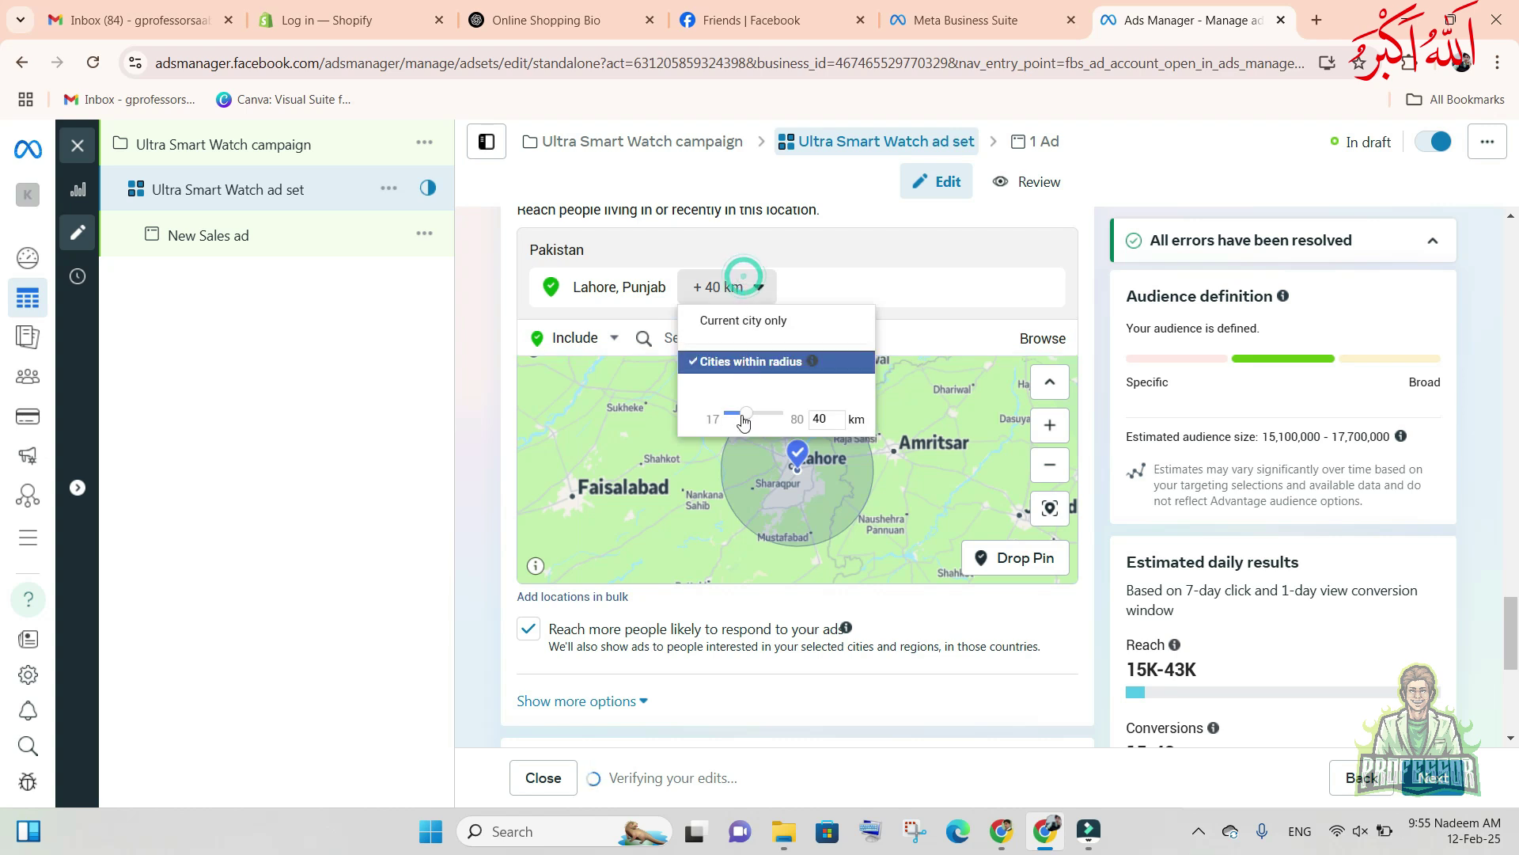
left_click_drag(744, 413, 502, 443)
left_click(865, 668)
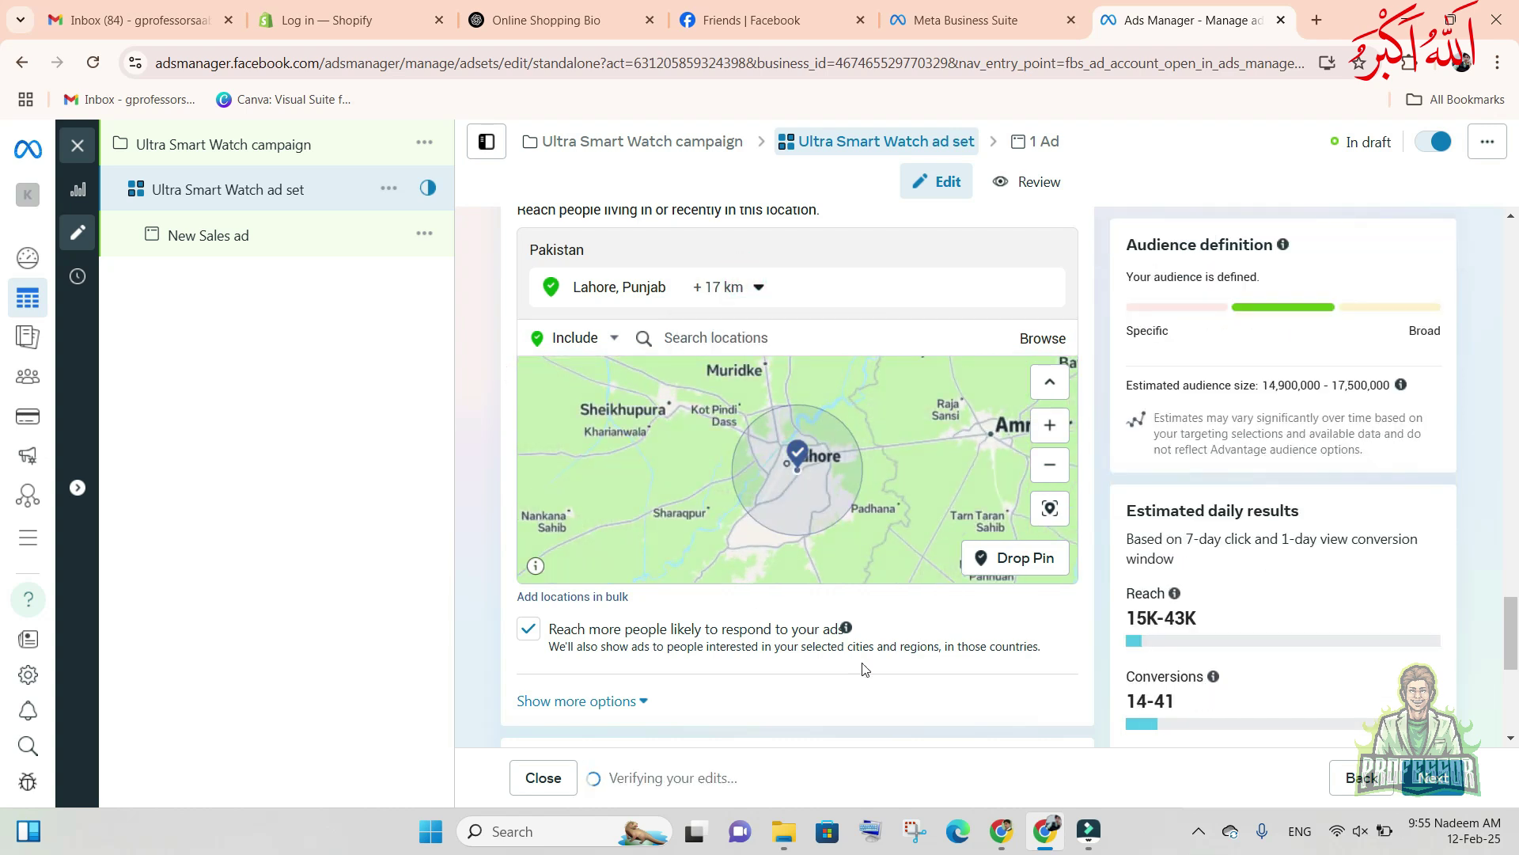
- Show the additional audience options and add Urdu and Hindi as the audience languages
scroll(865, 669, "down", 2)
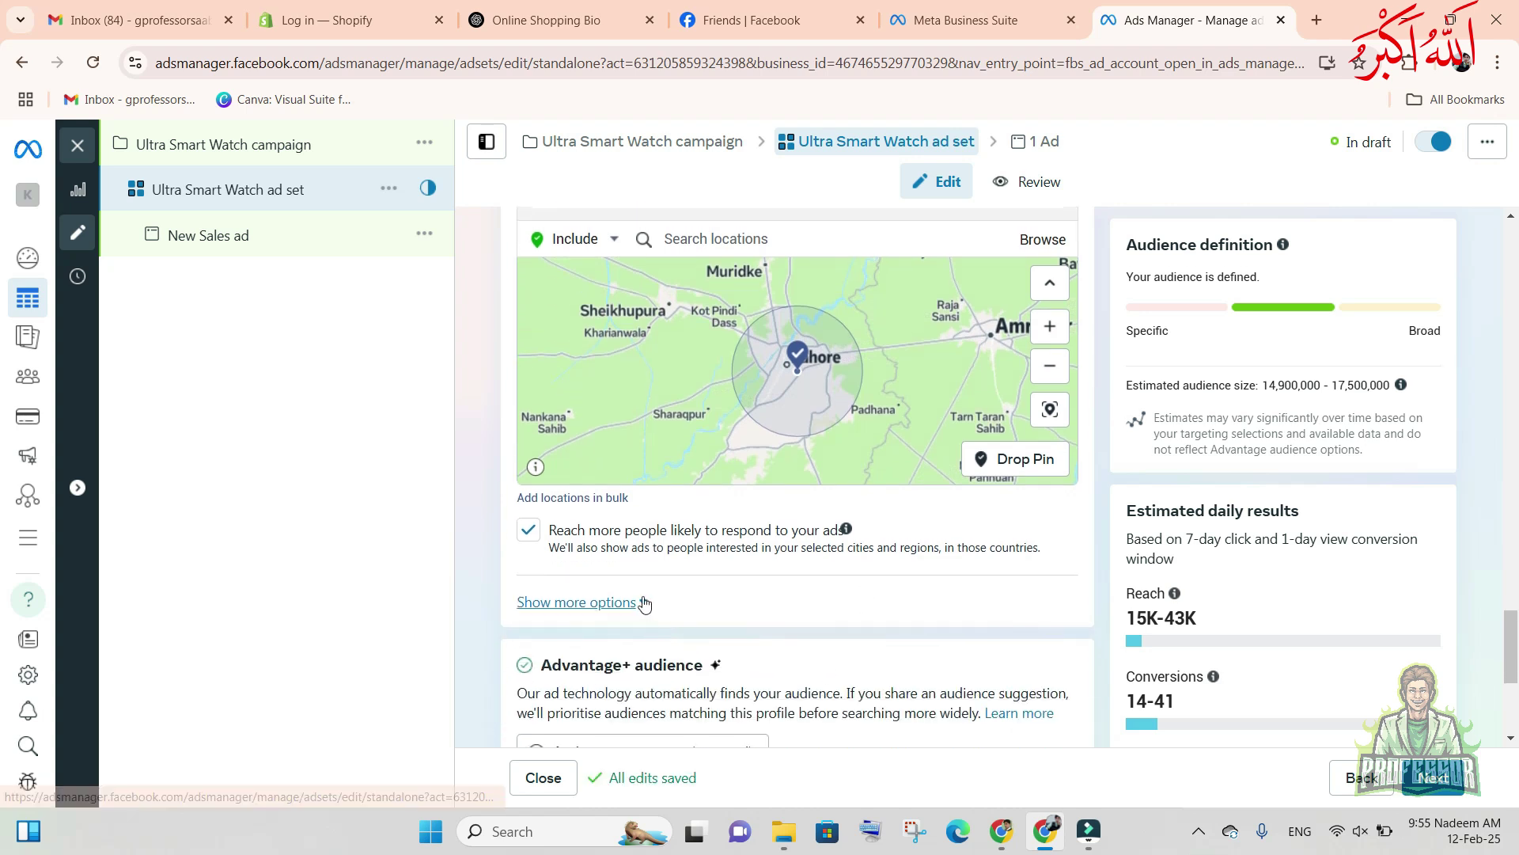
left_click(643, 602)
scroll(534, 698, "down", 2)
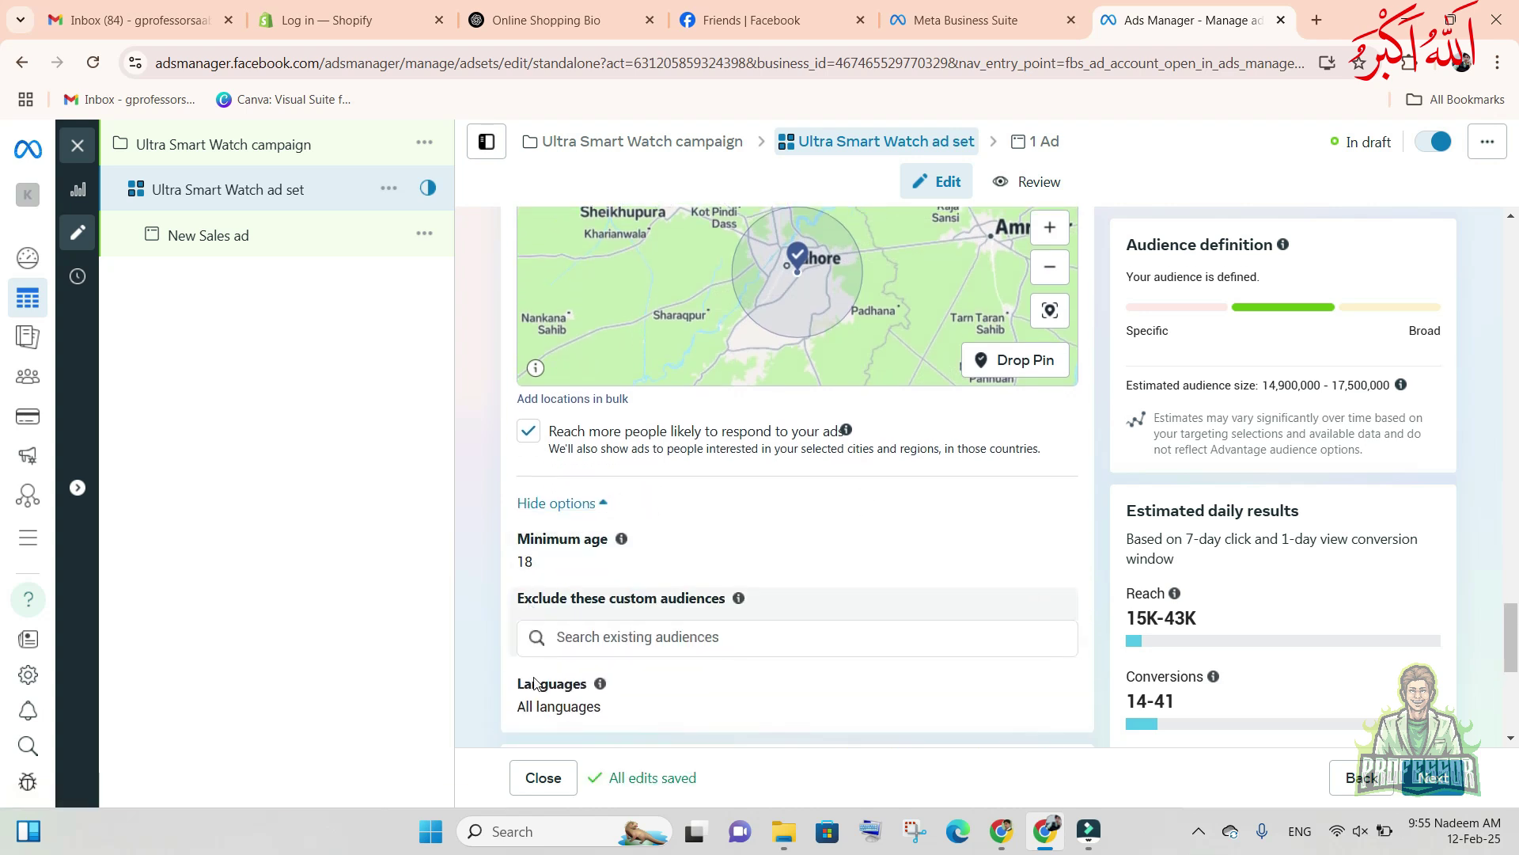
scroll(535, 698, "down", 2)
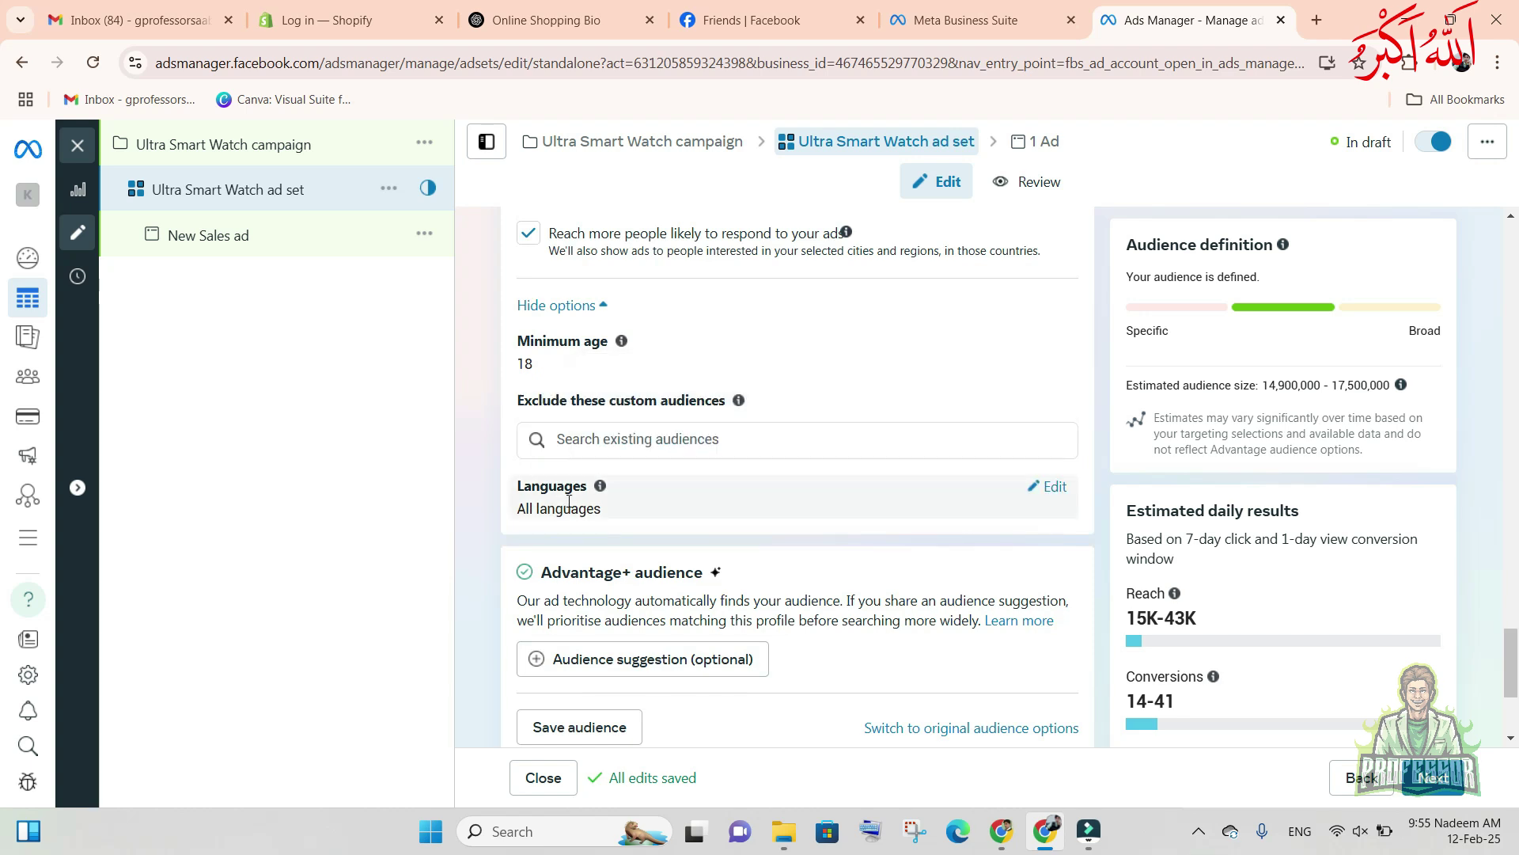
left_click(1055, 486)
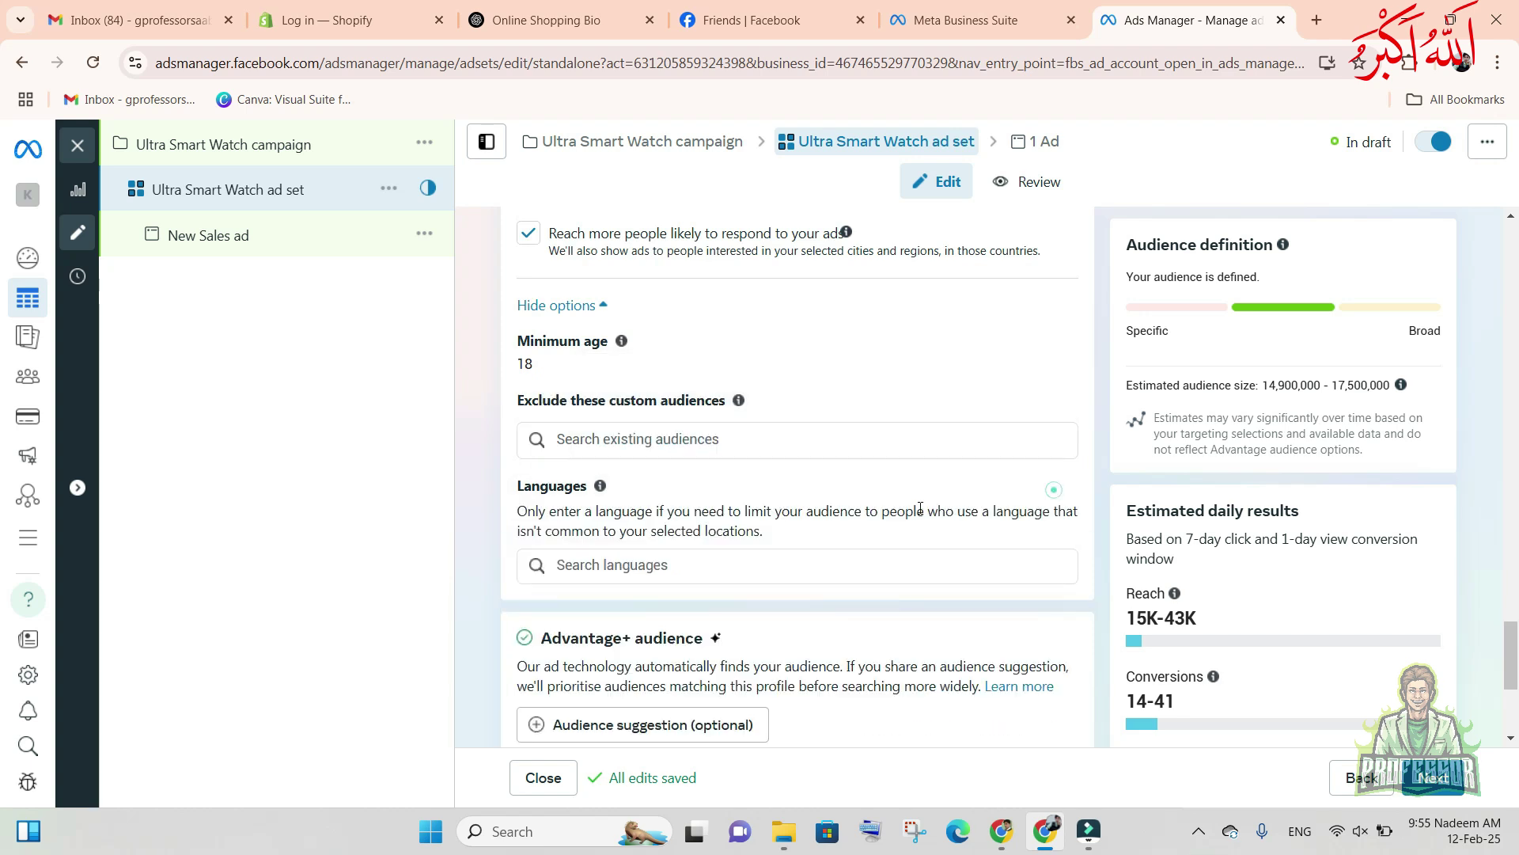
scroll(791, 475, "down", 1)
left_click(609, 471)
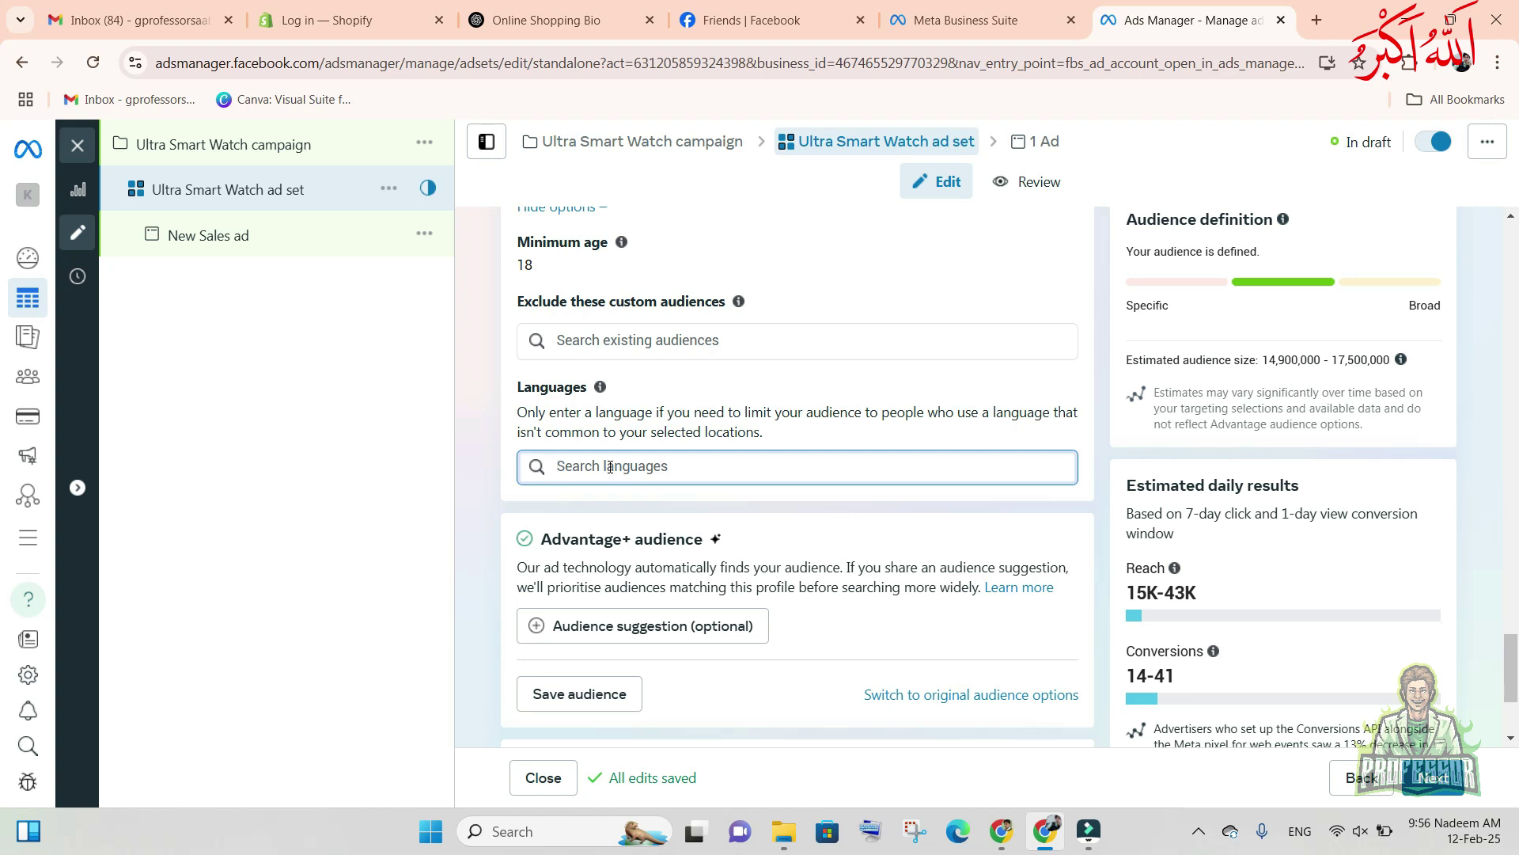
type("urdu")
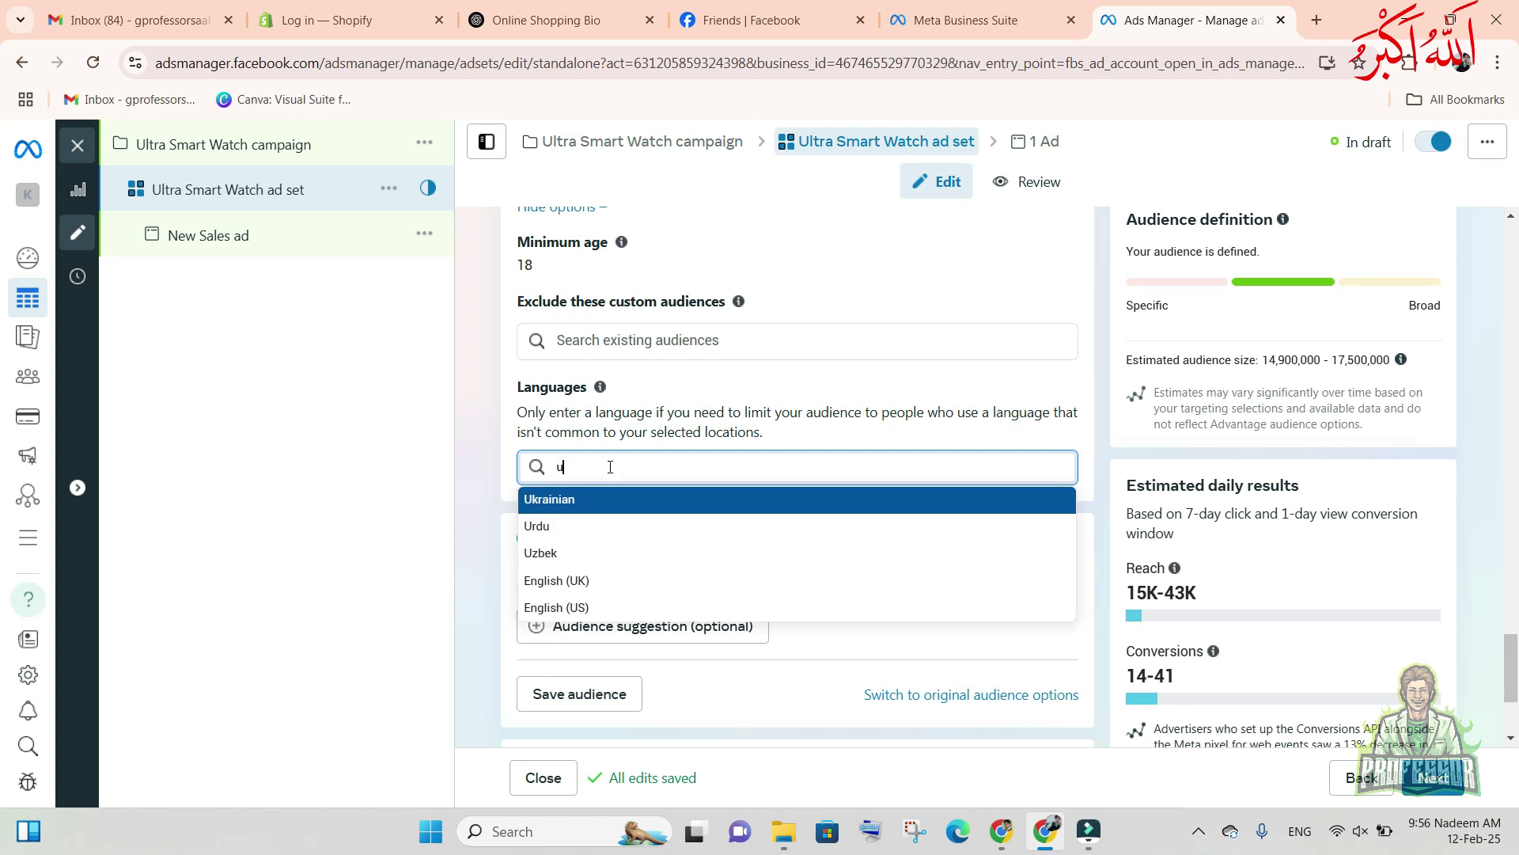
key("Return")
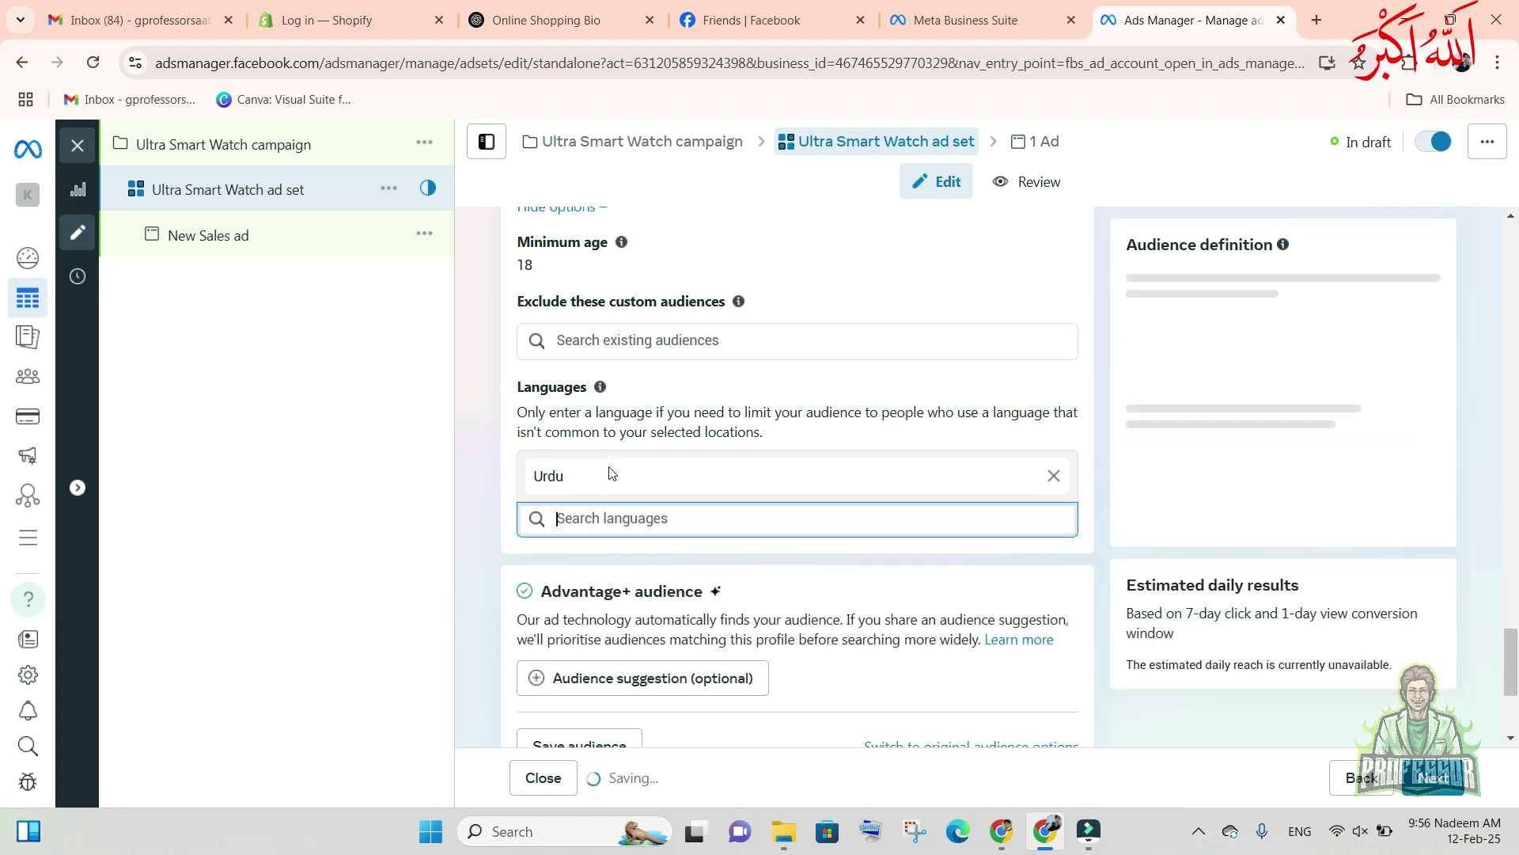
type("hin")
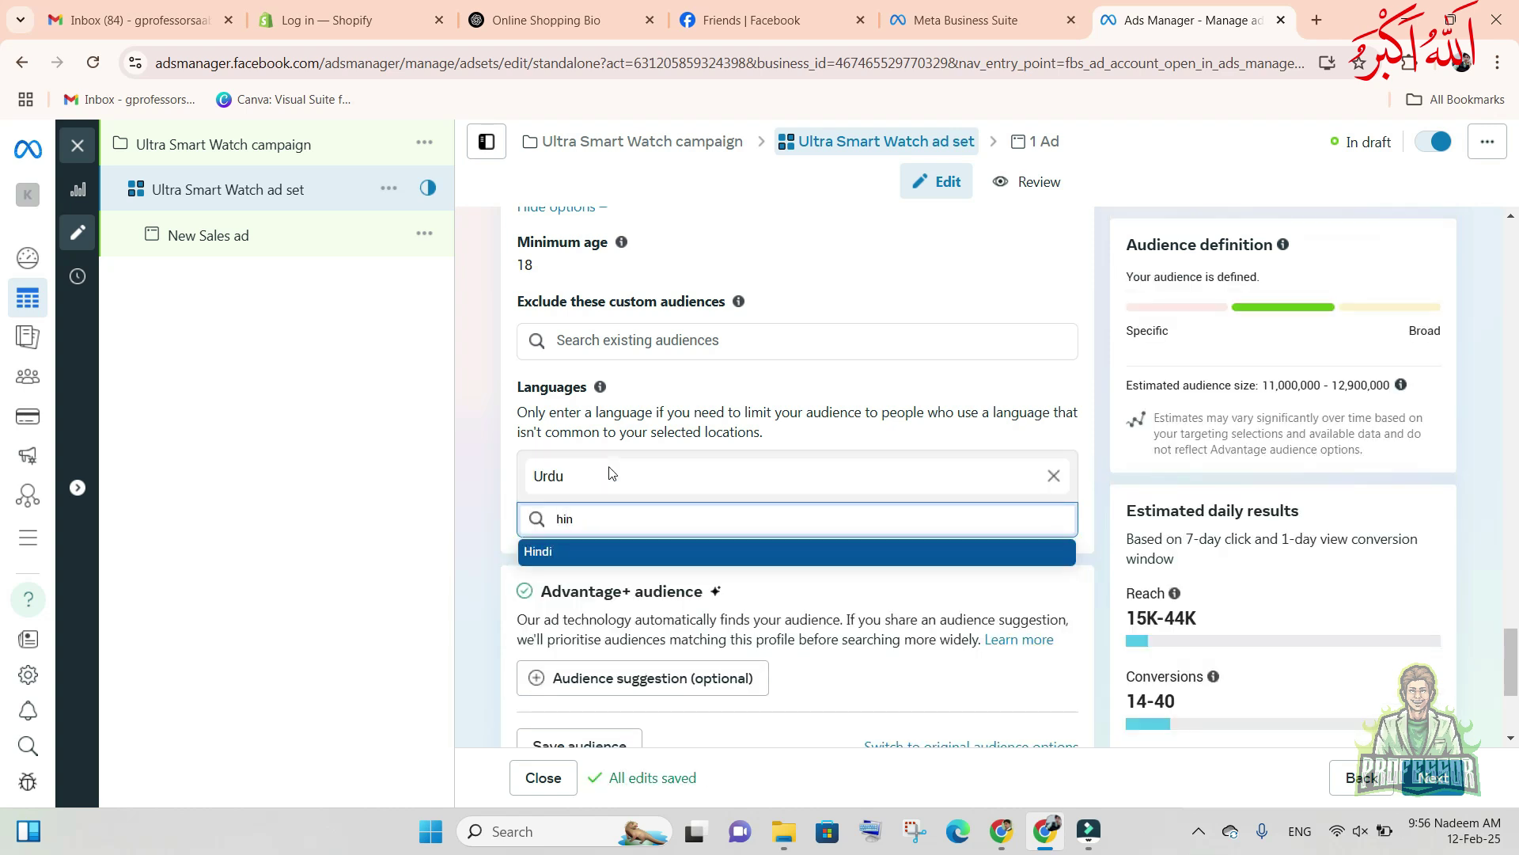
key("Return")
- Add Punjabi, Tamil and Pashto to the audience languages
type("pu")
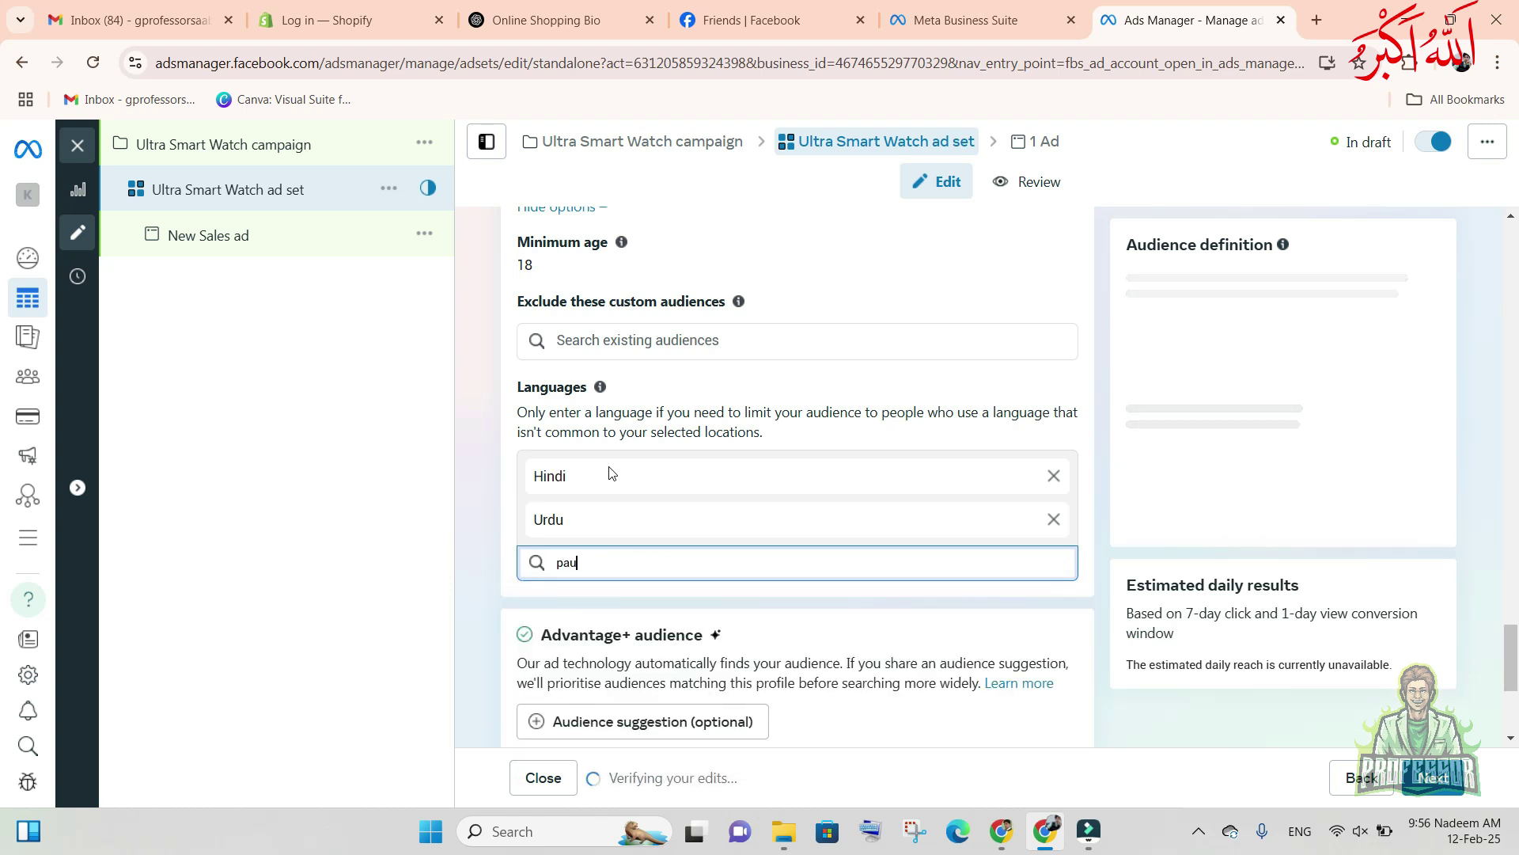
type("n")
key("Return")
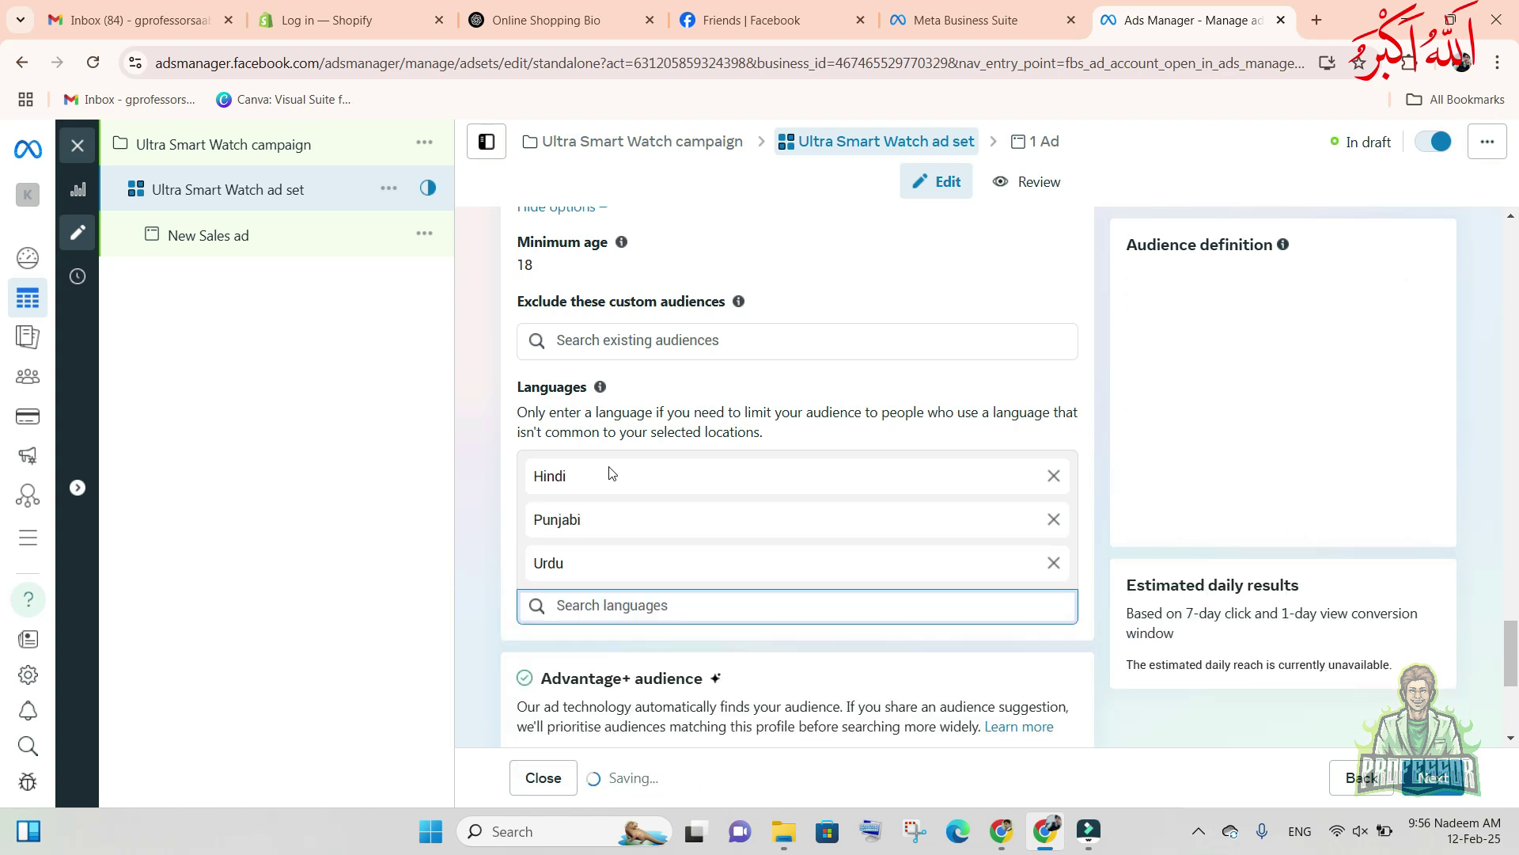
type("tam")
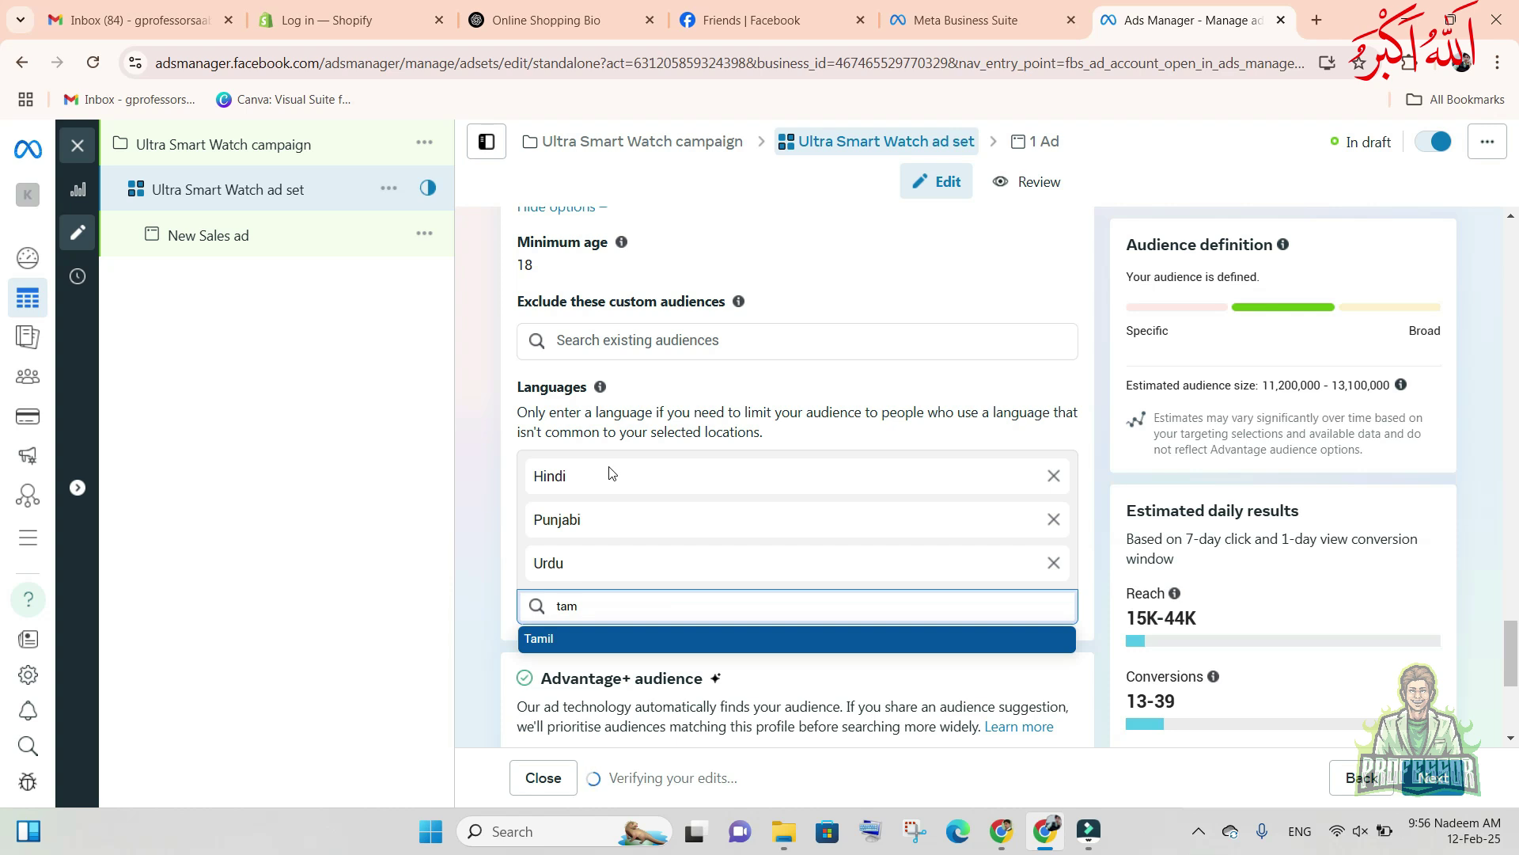
key("Return")
type("pash")
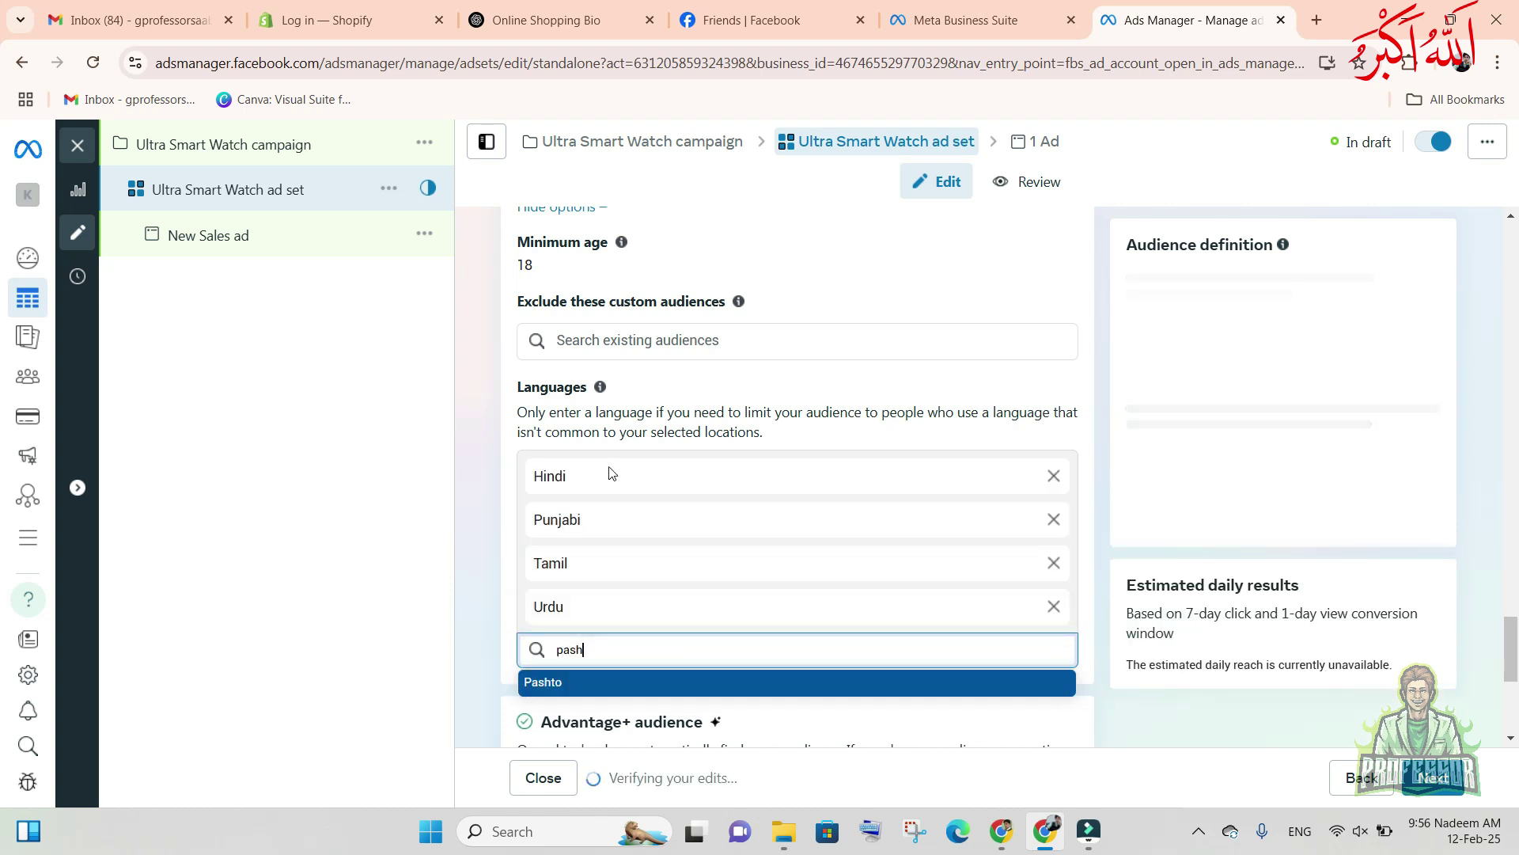
key("Return")
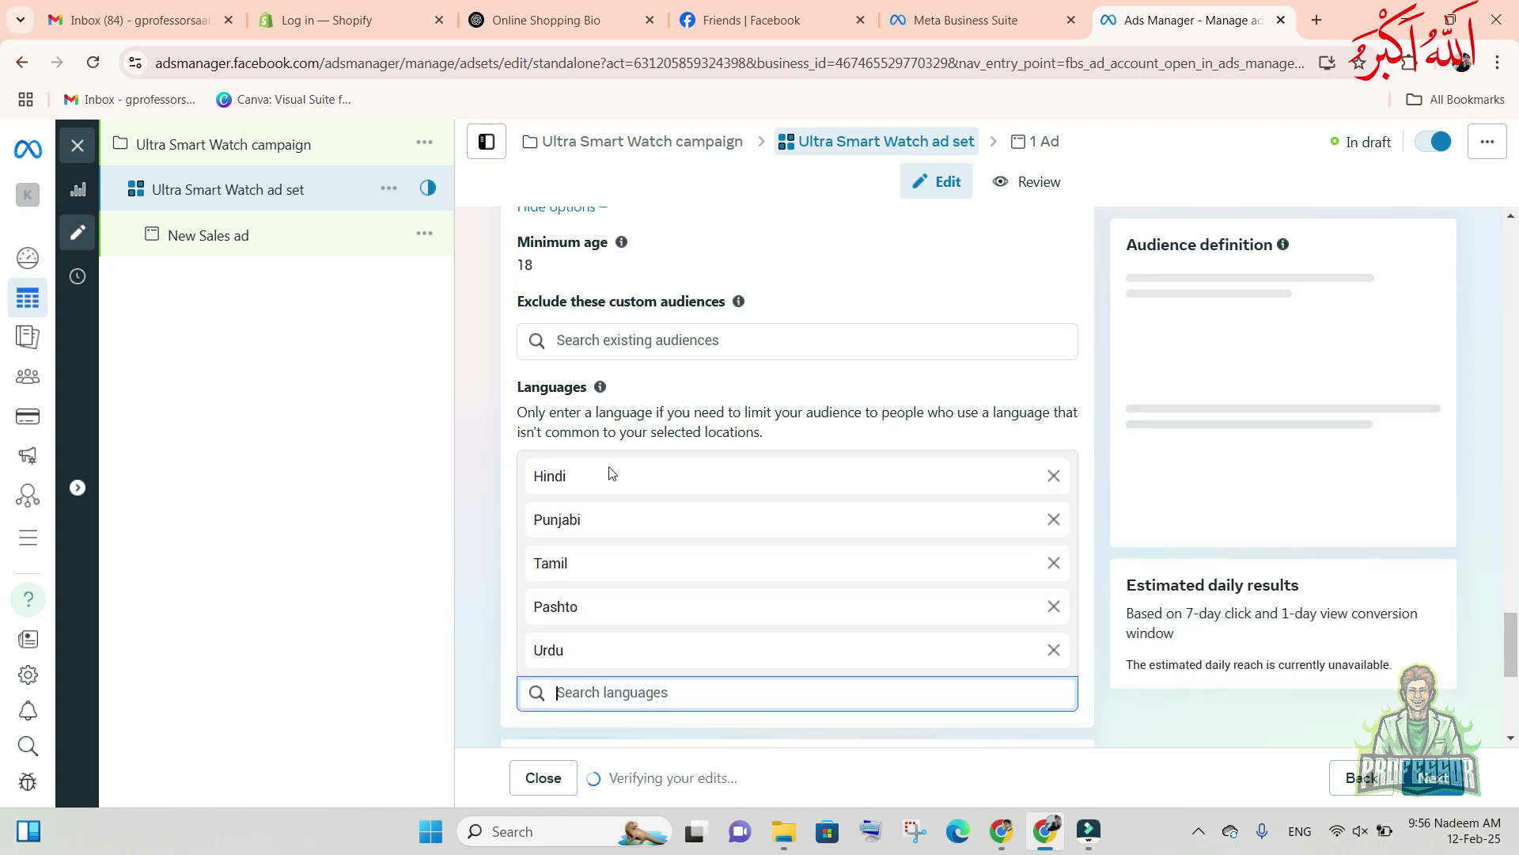
- Add English (All), English (UK) and English (US) to the audience languages
type("eng")
key("Return")
type("en")
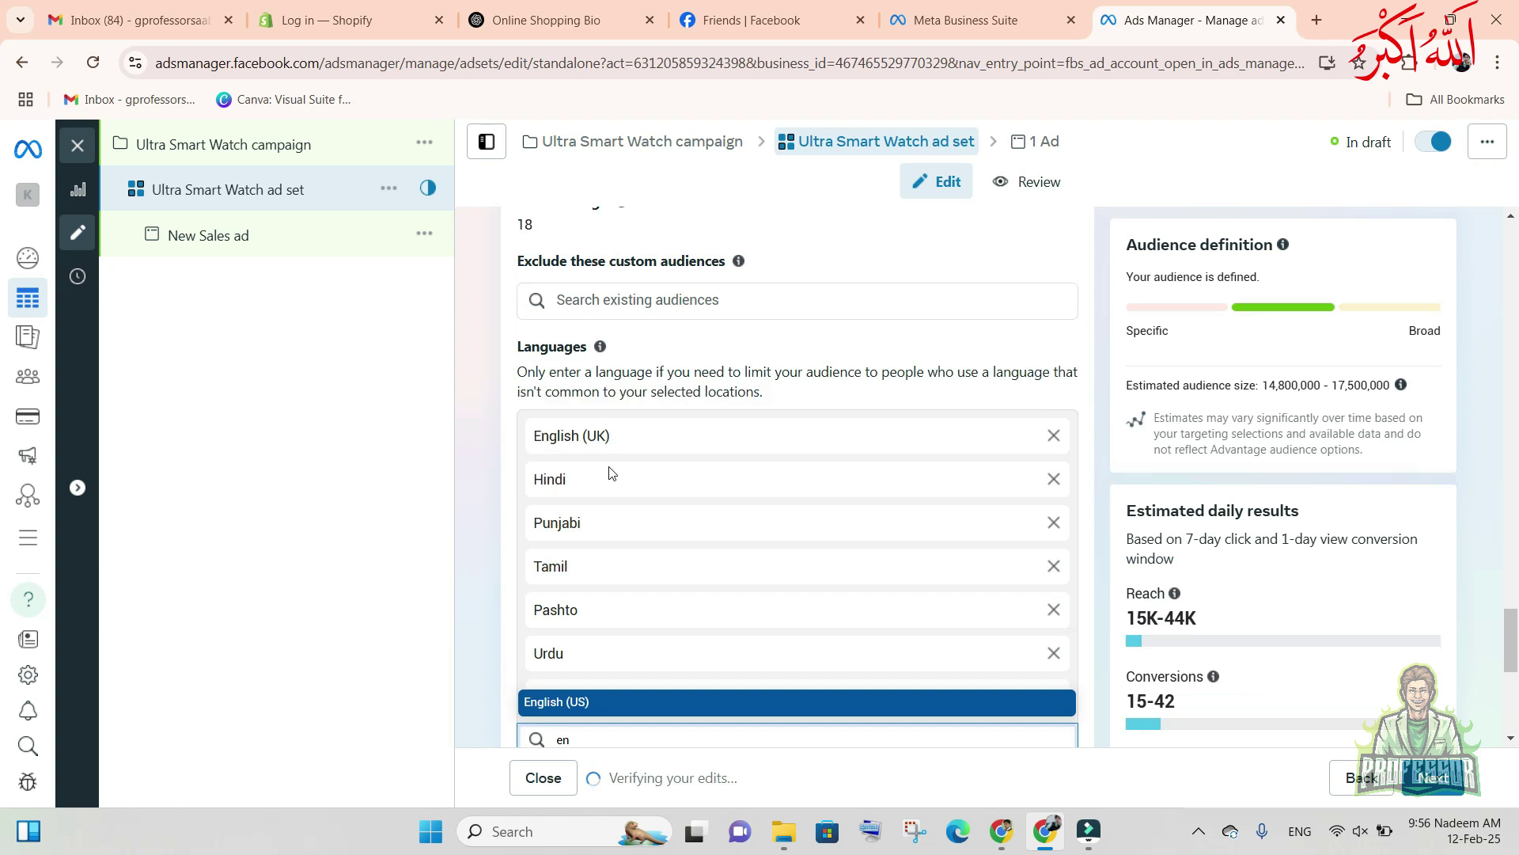
key("Return")
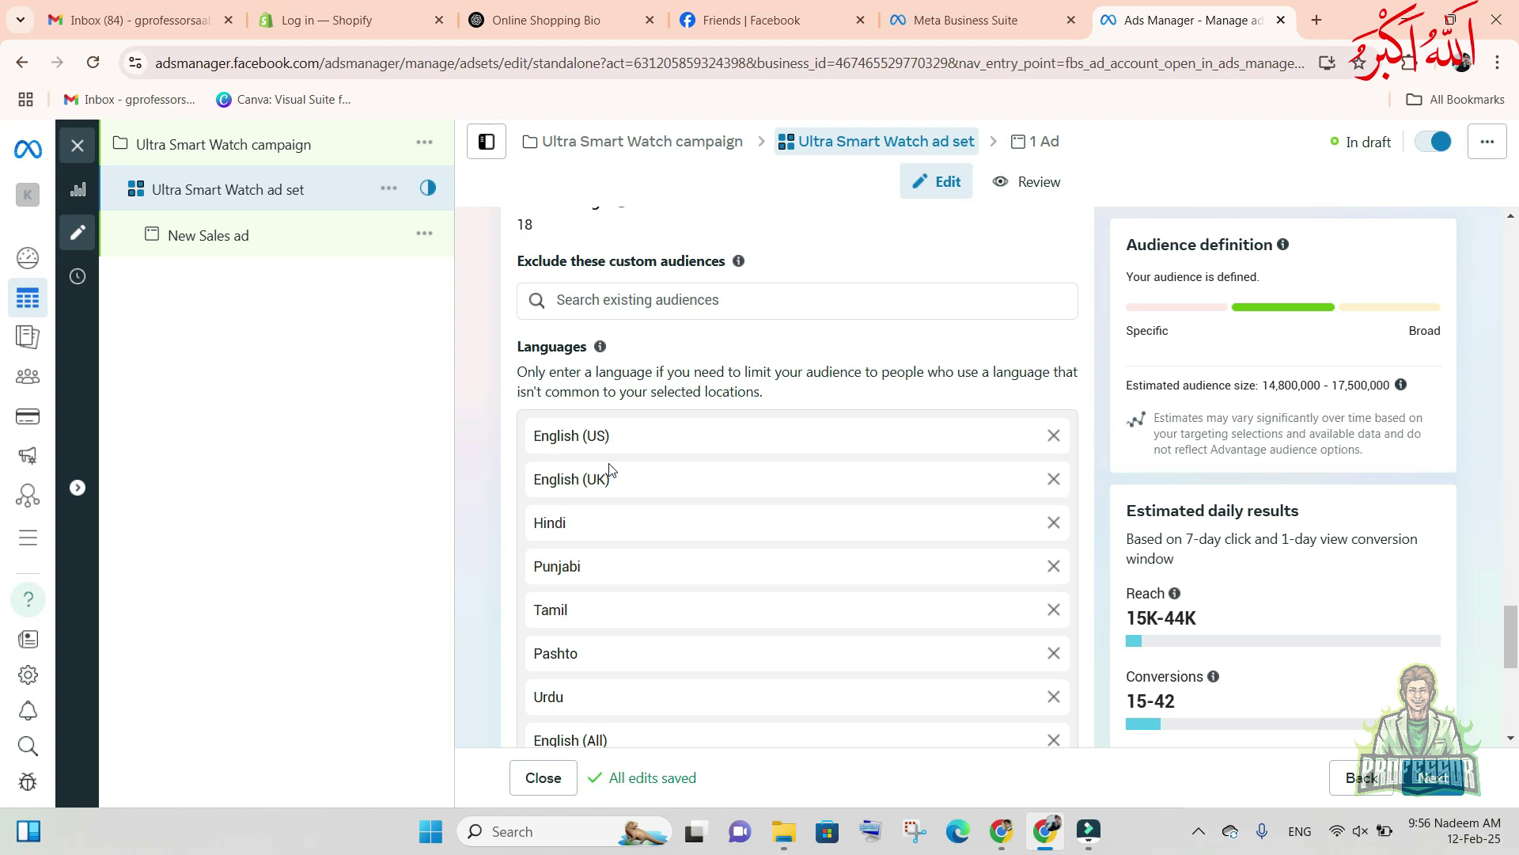
- Remove every selected language from the audience's language targeting
left_click(1053, 435)
left_click(1053, 436)
left_click(1054, 436)
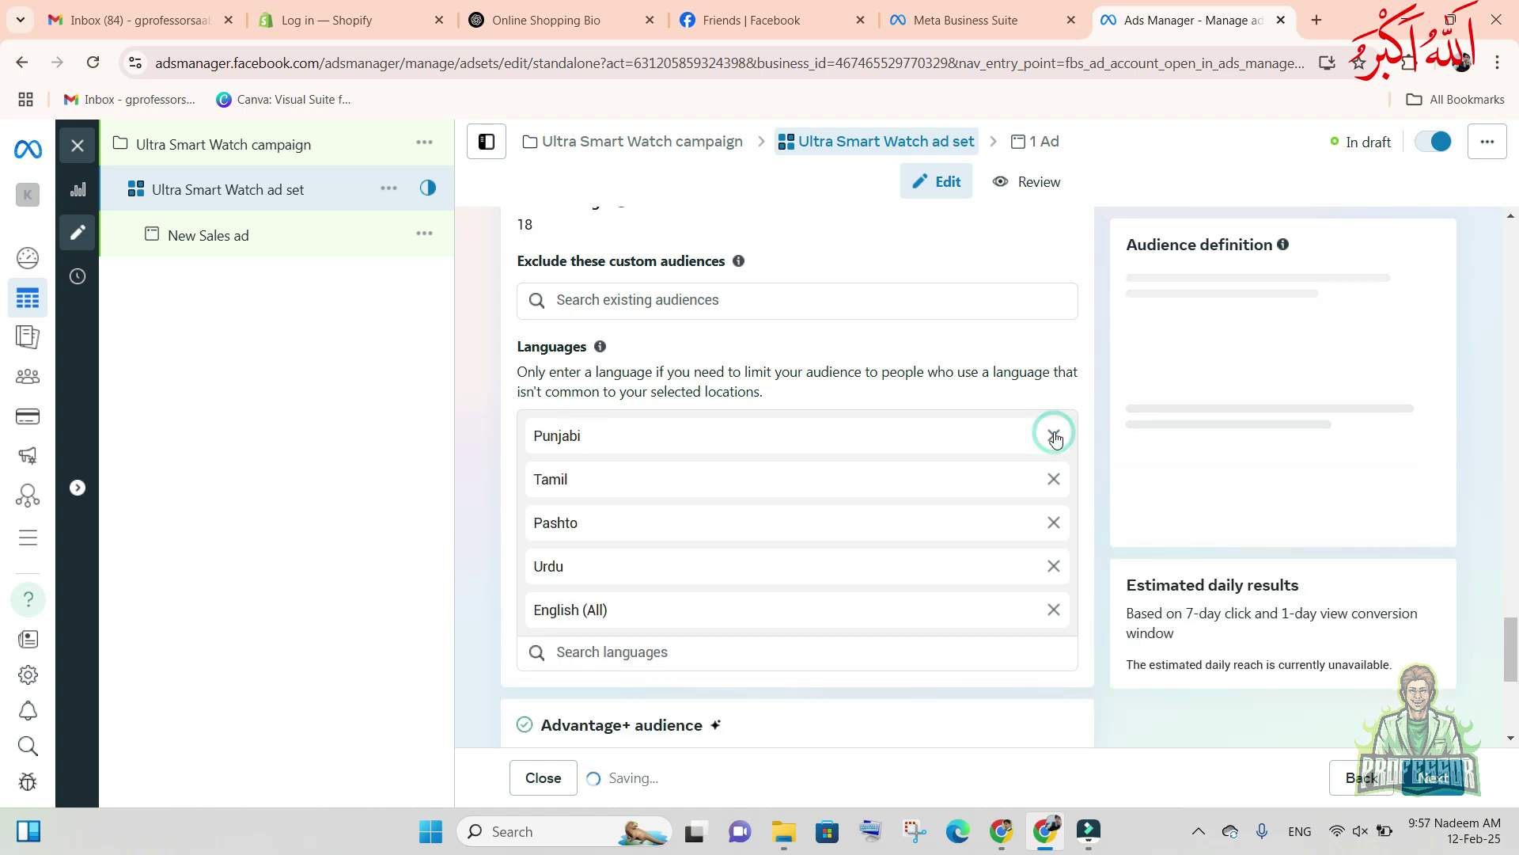
left_click(1054, 436)
left_click(1054, 436)
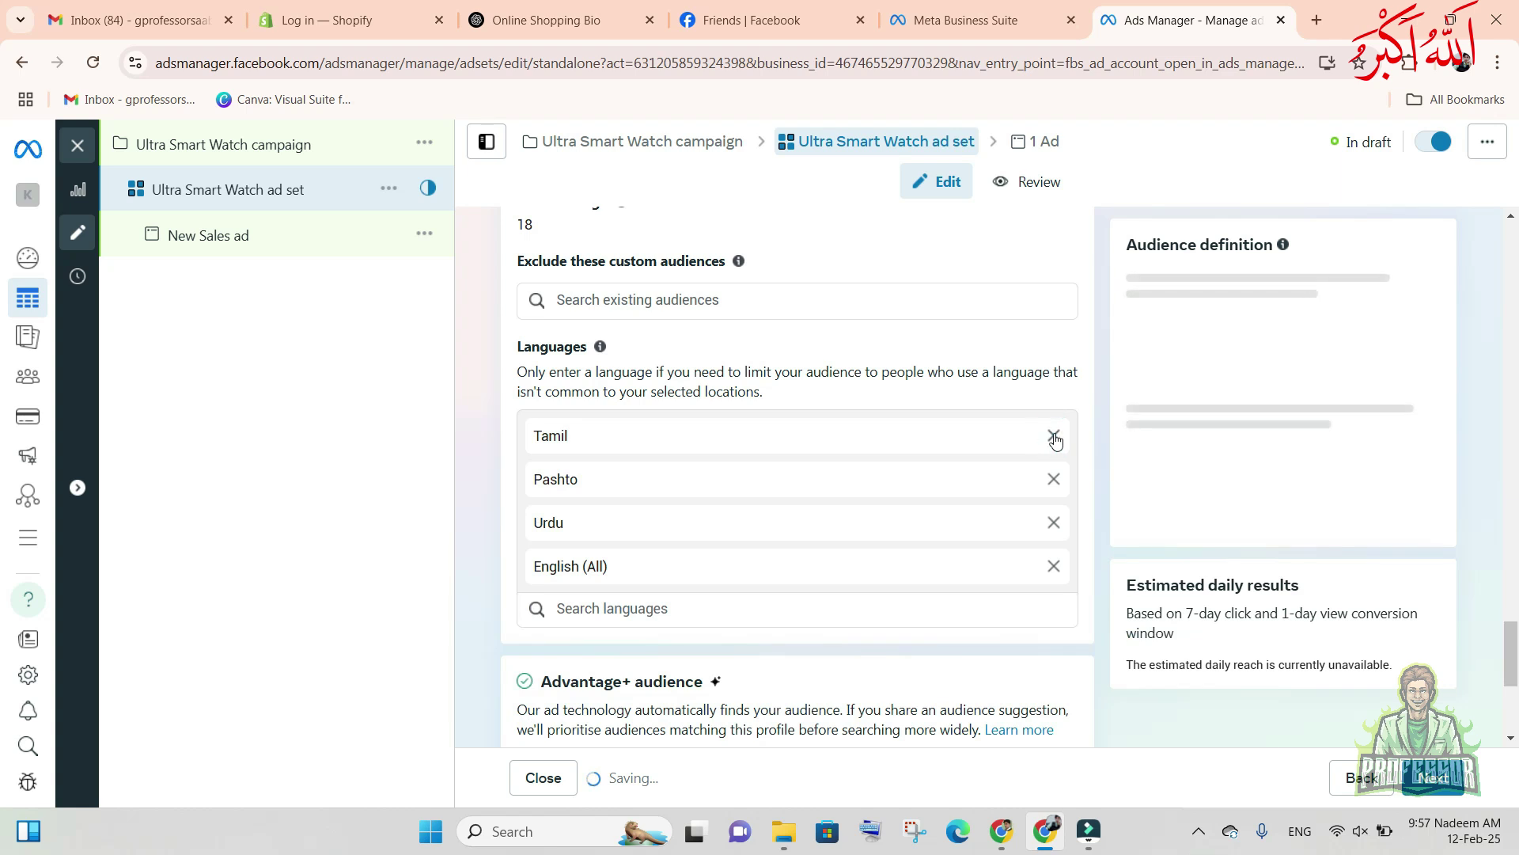
left_click(1054, 436)
left_click(1055, 436)
left_click(1055, 436)
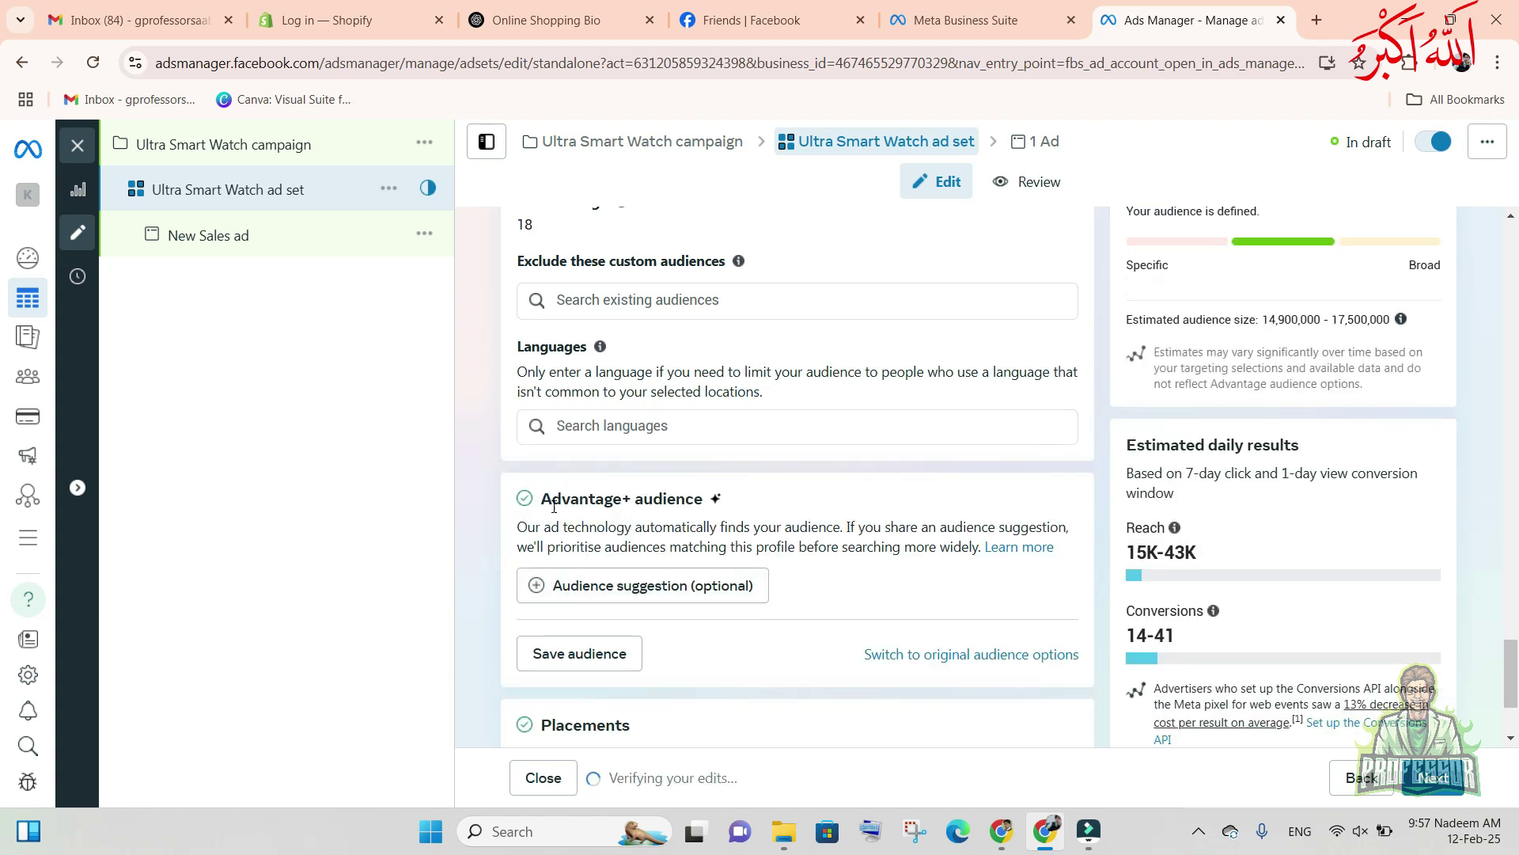
- Add an audience suggestion under Advantage+ audience and set its age range to 18–45
left_click(607, 586)
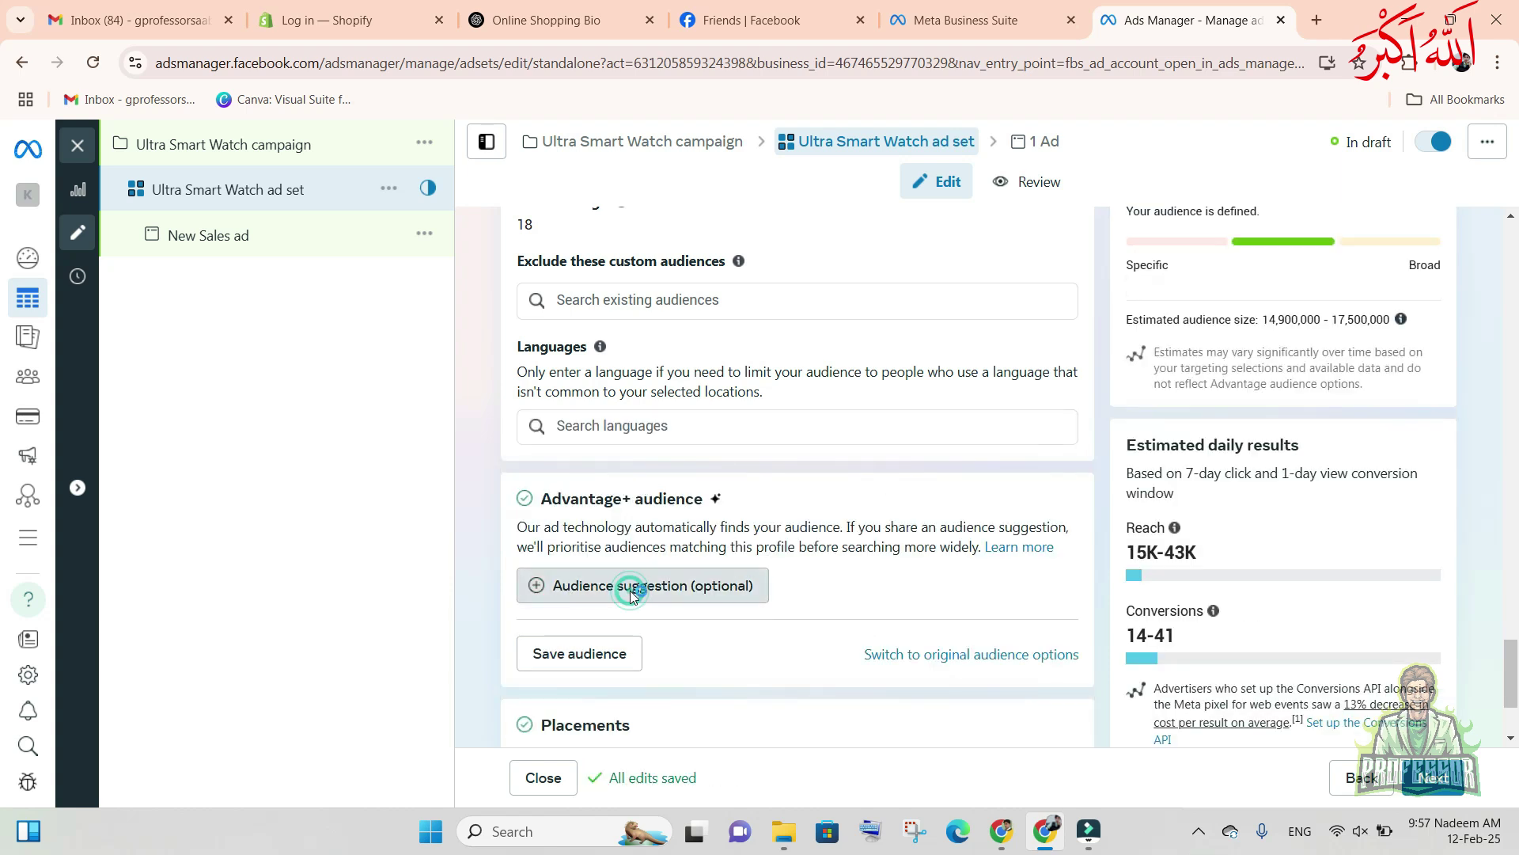
scroll(570, 486, "down", 2)
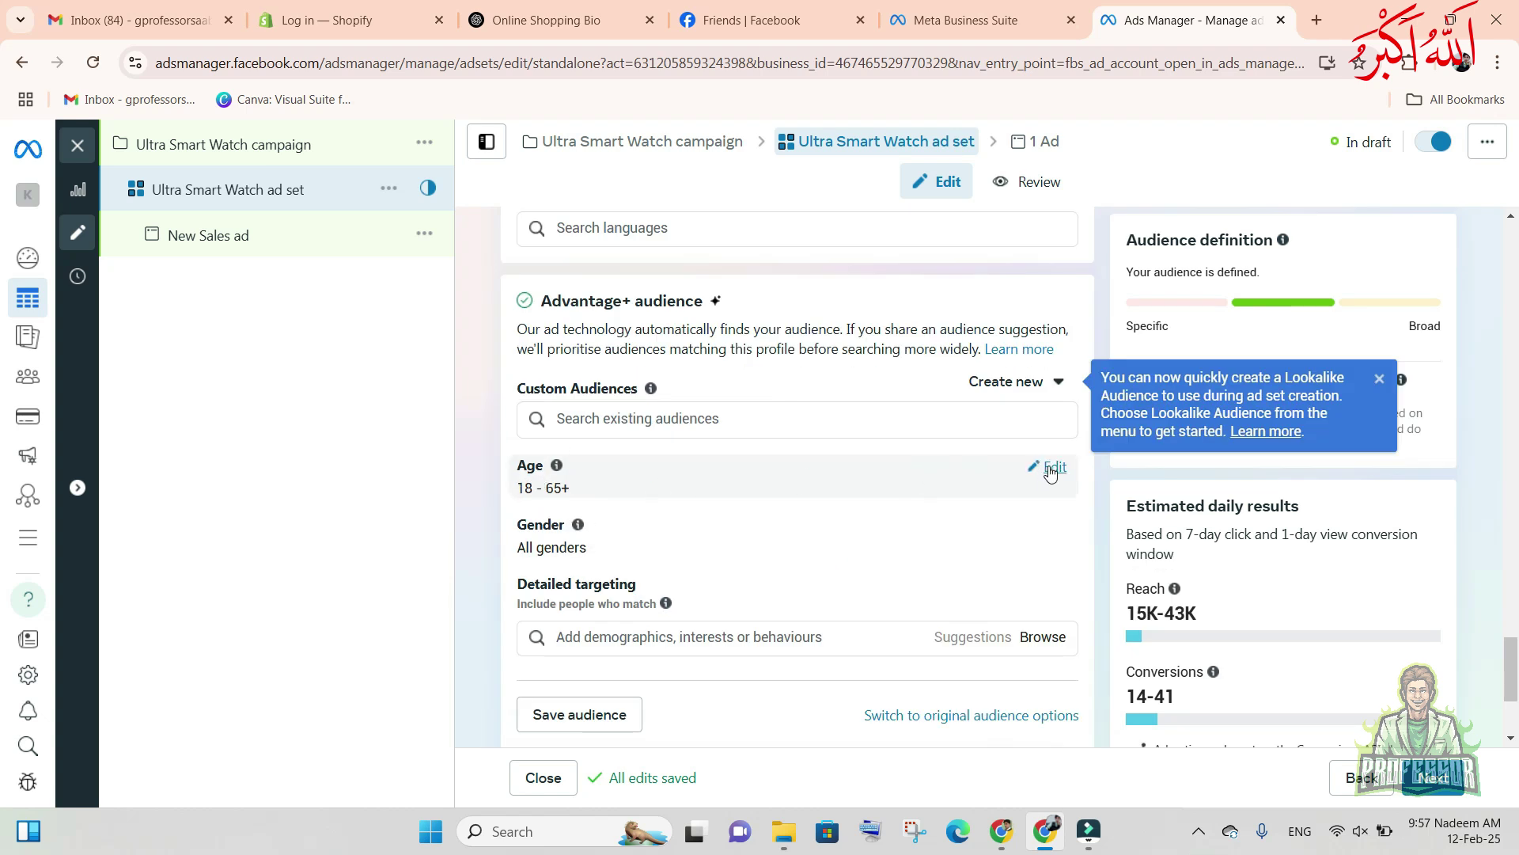
left_click(1050, 468)
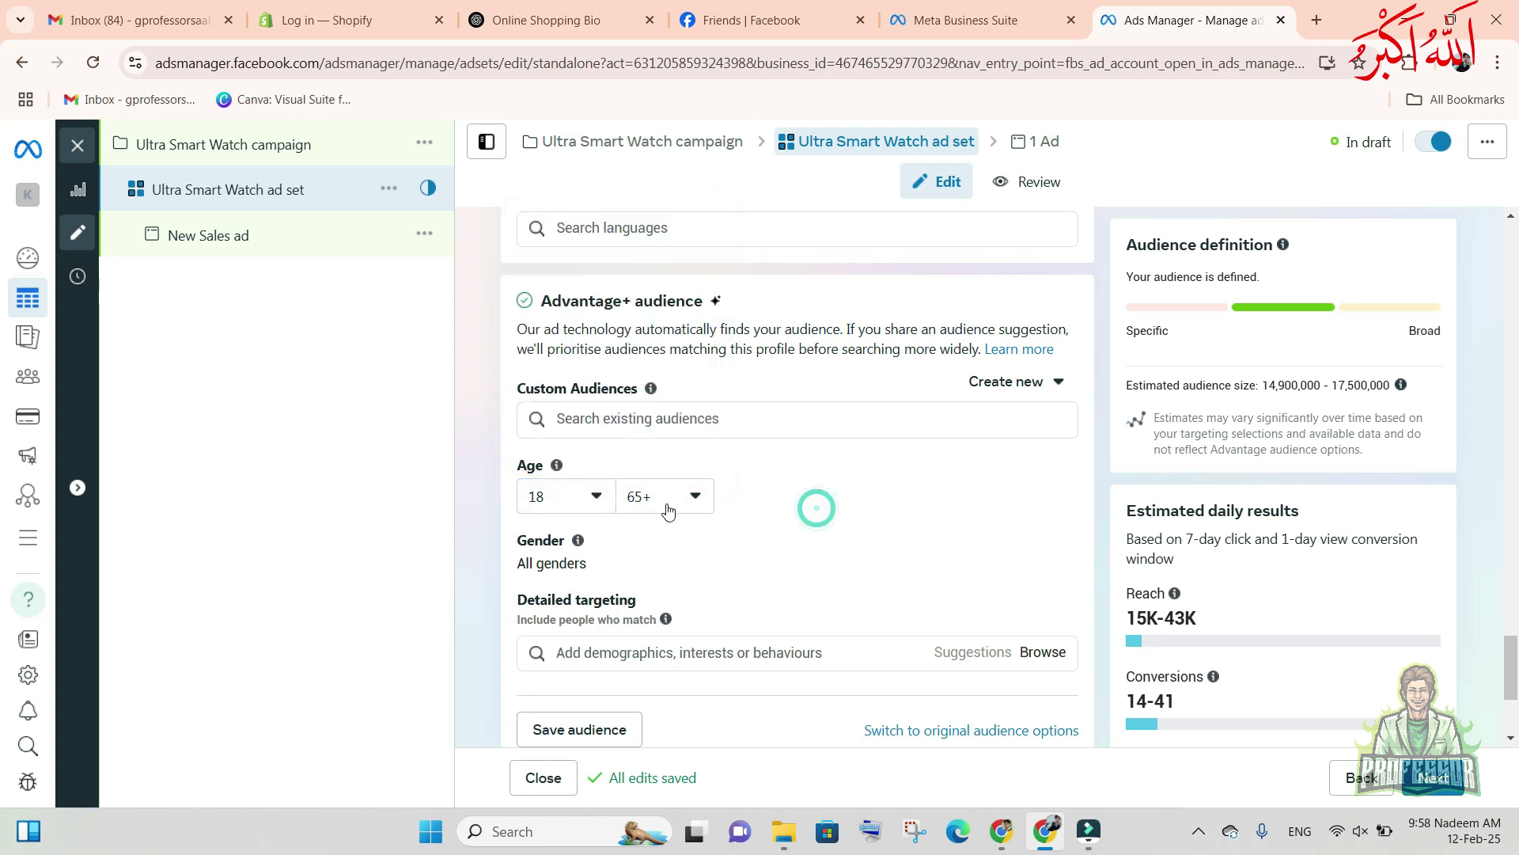
left_click(597, 497)
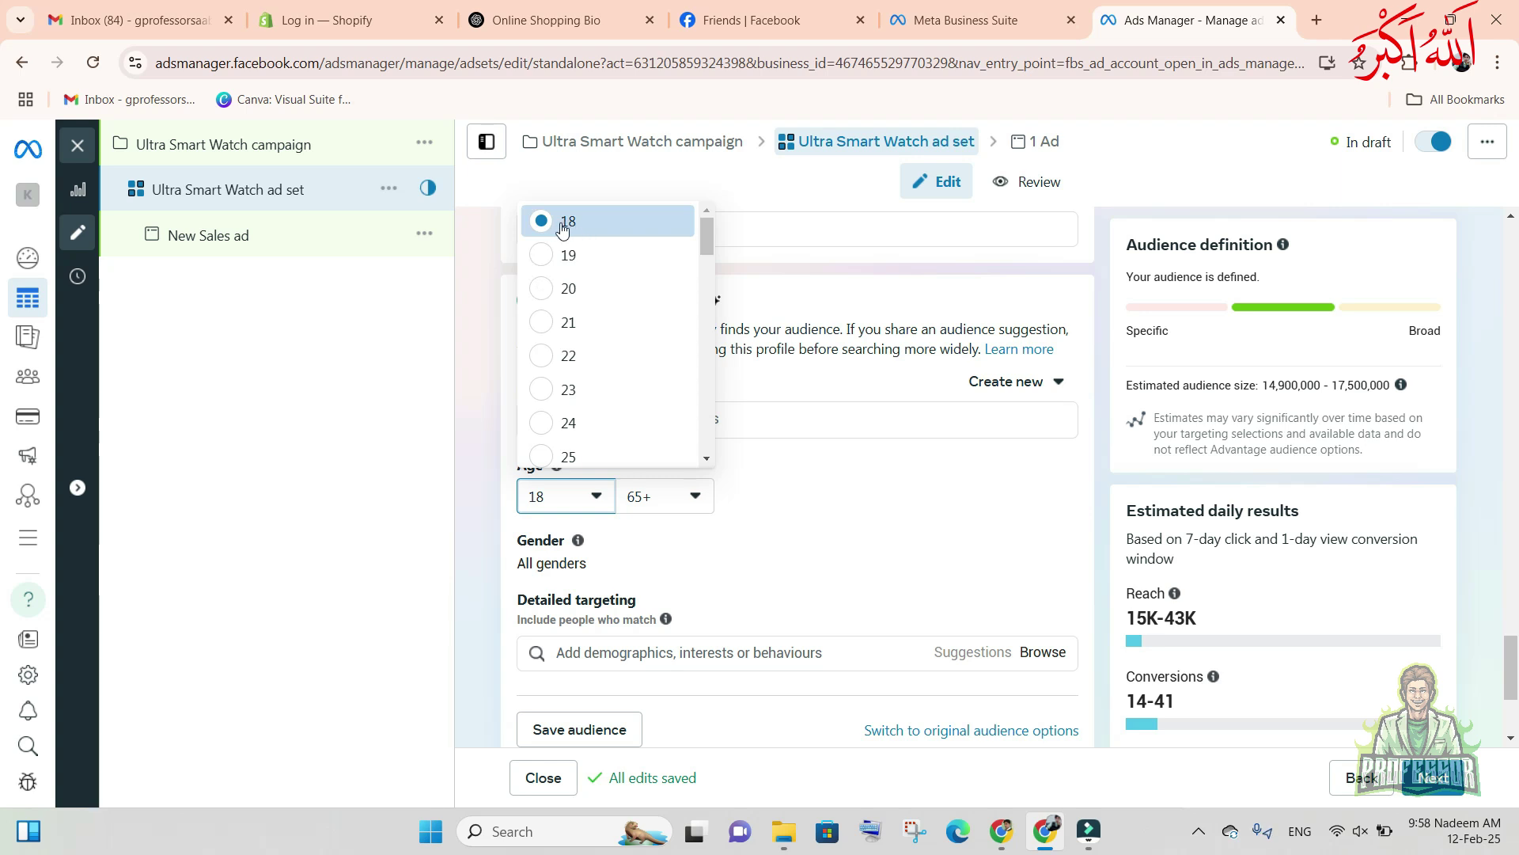
scroll(546, 379, "down", 1)
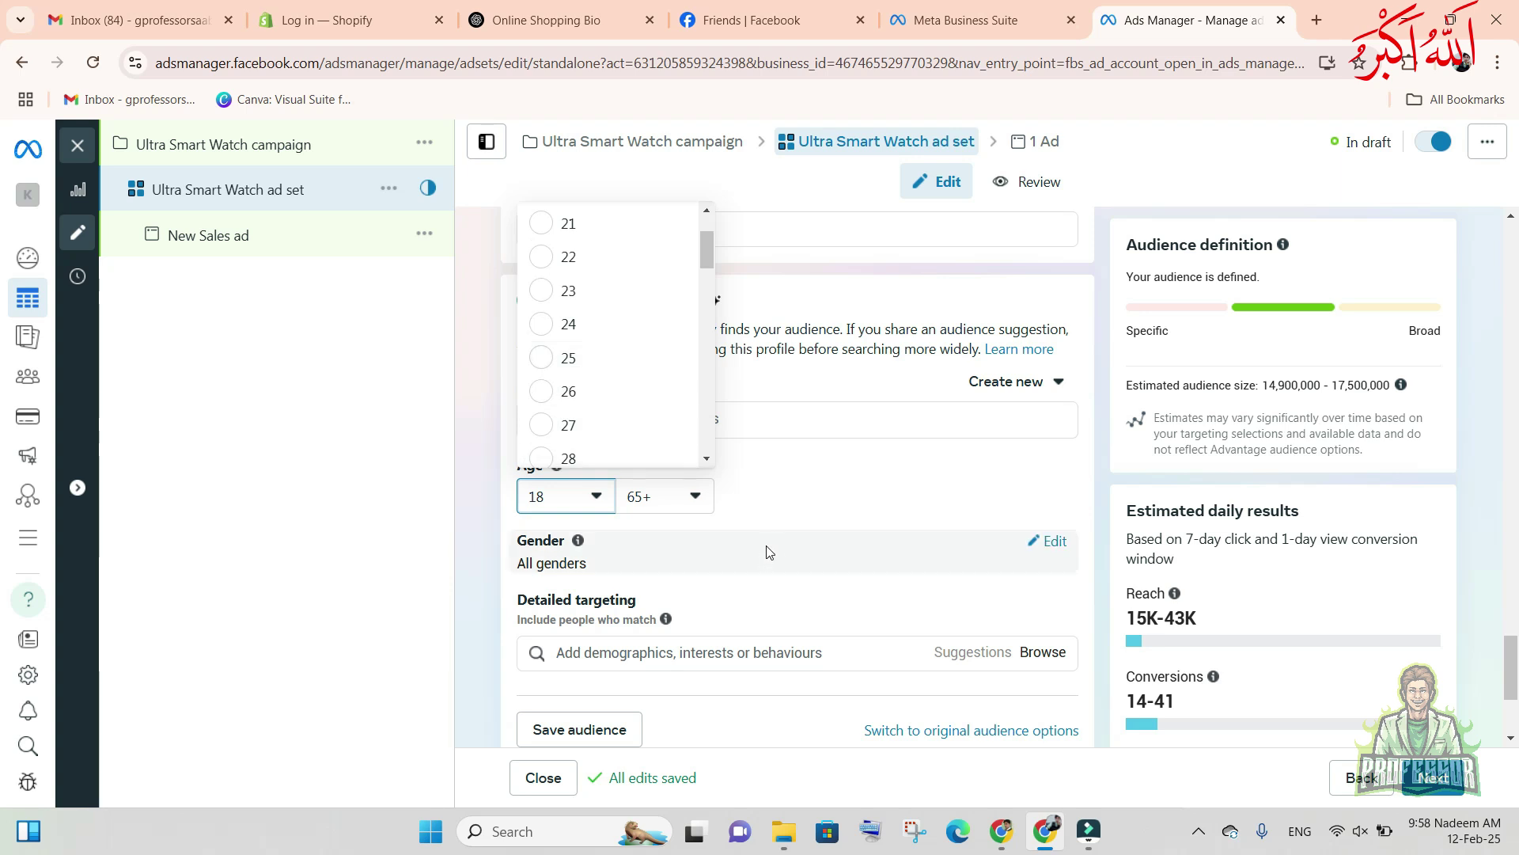
left_click(700, 498)
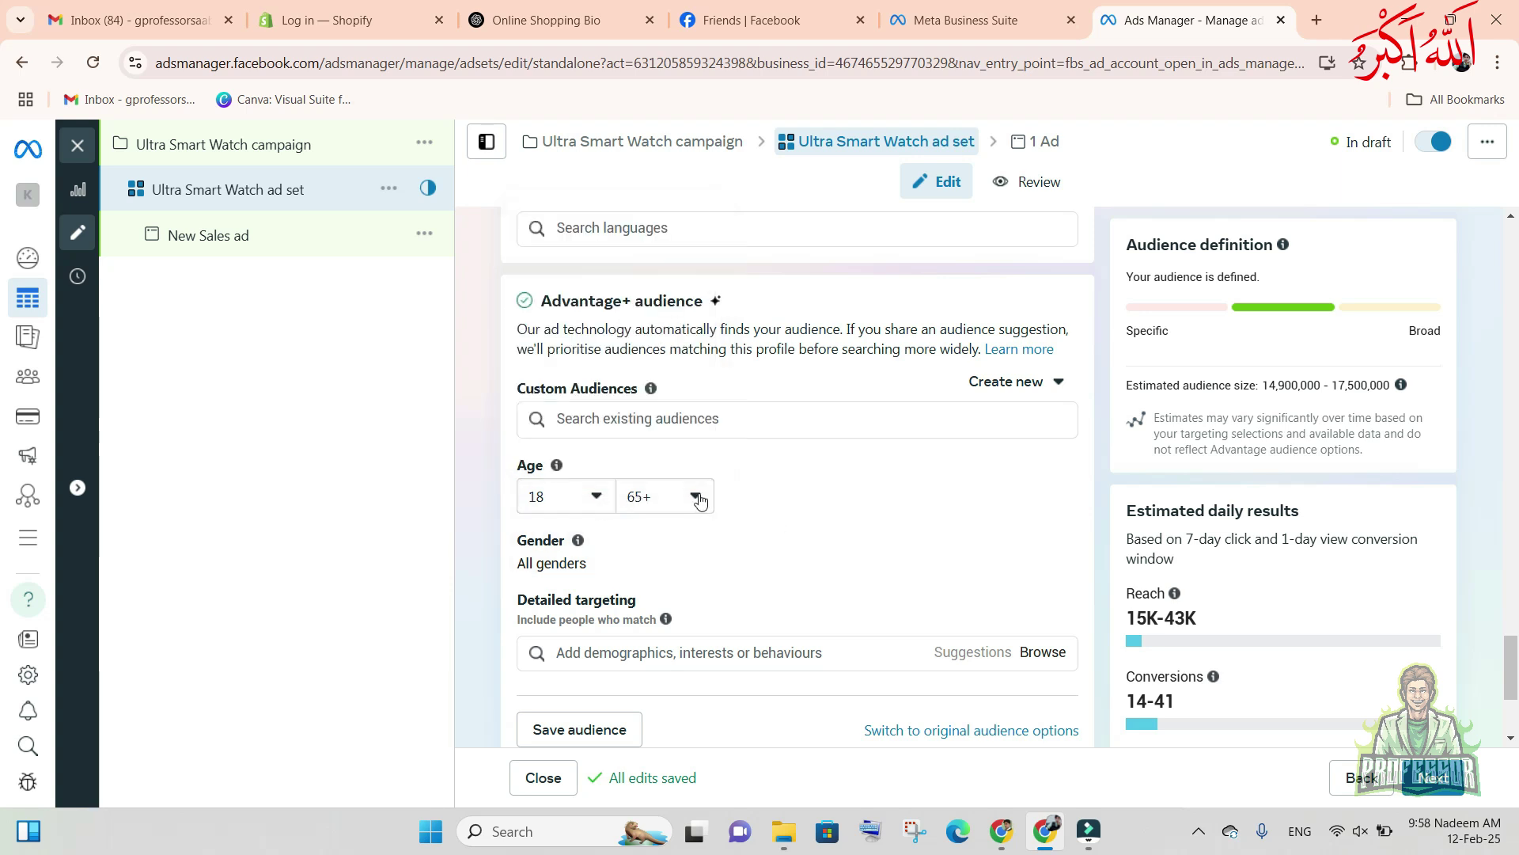
left_click(699, 498)
scroll(709, 377, "up", 4)
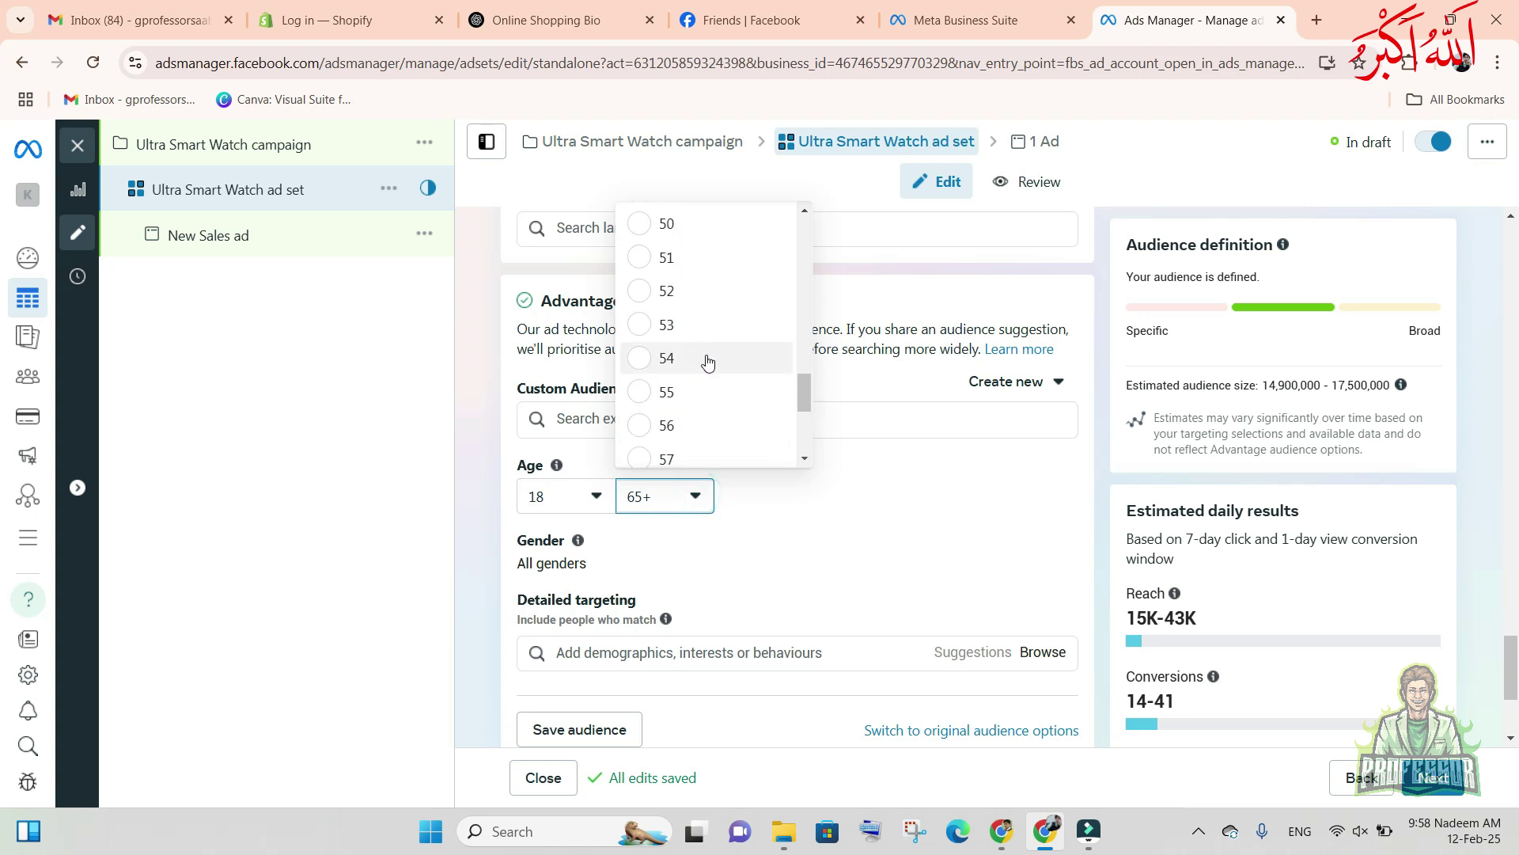
scroll(709, 377, "up", 3)
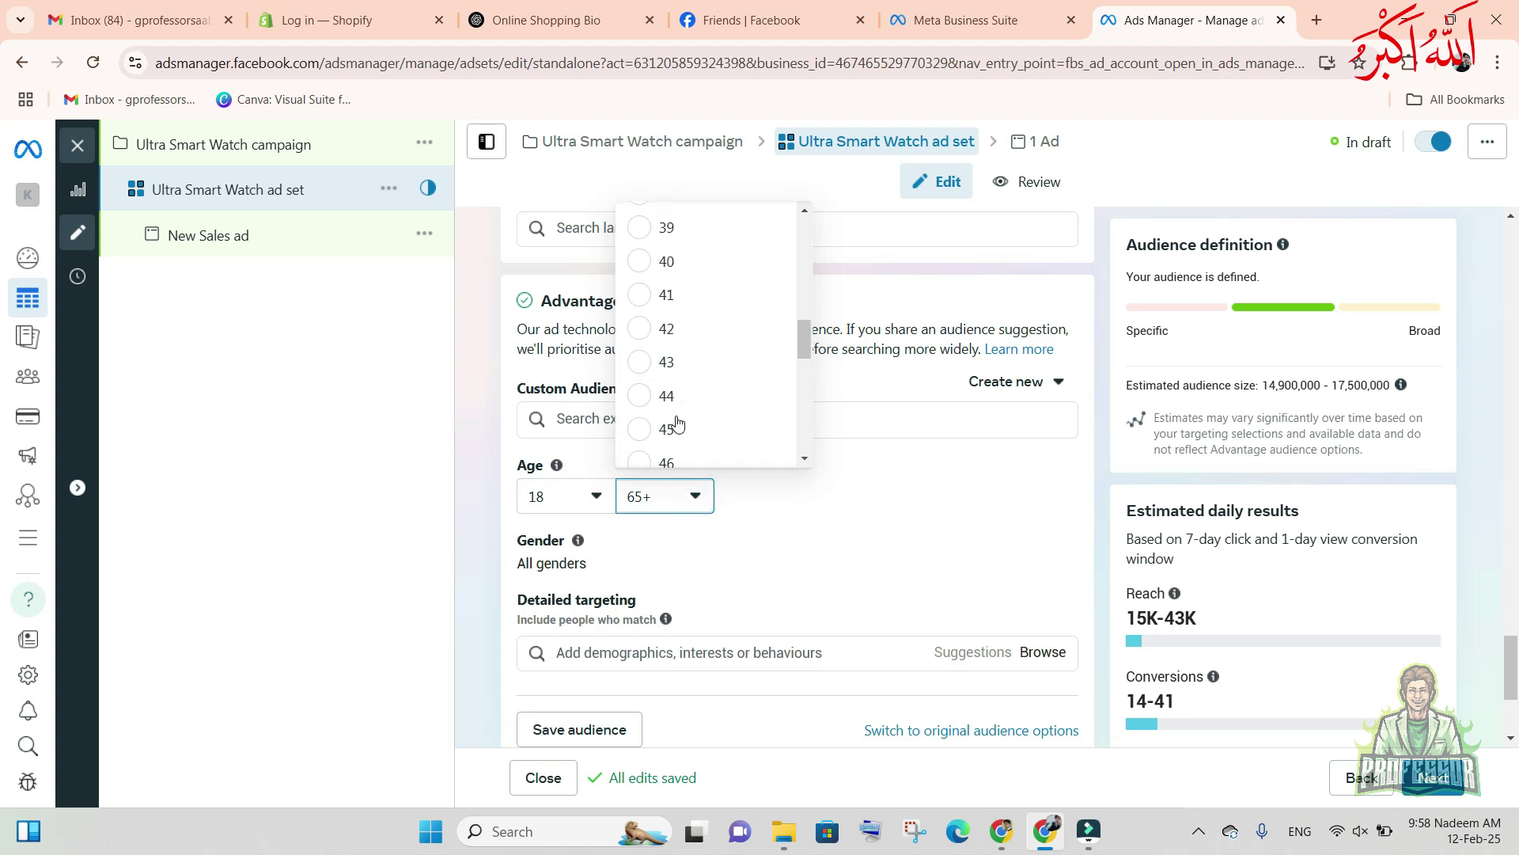
left_click(644, 432)
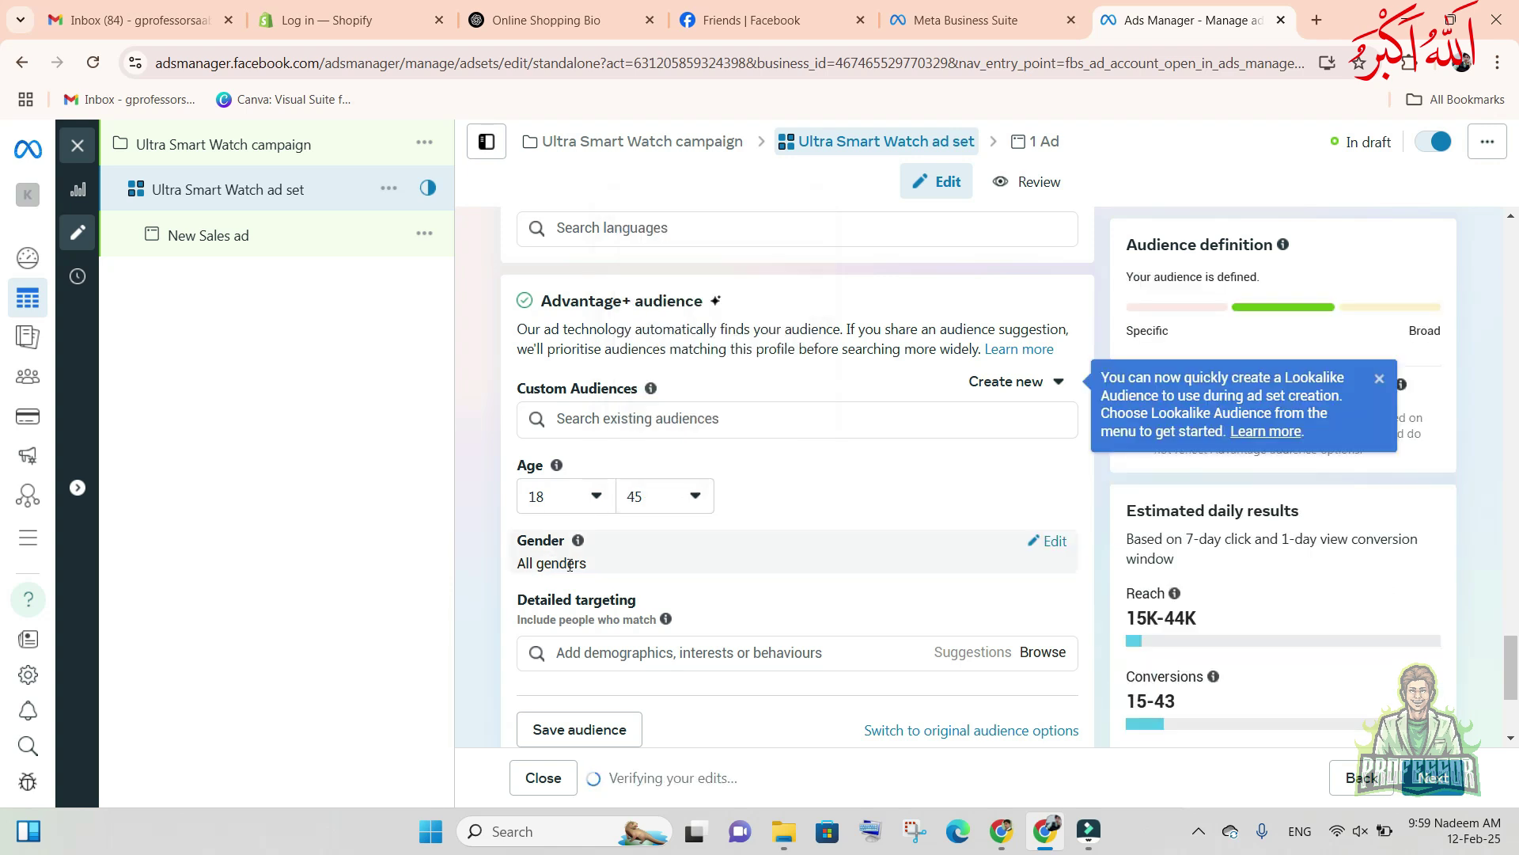
- Compare the estimated audience size for women only with that for all genders, leaving the suggested gender at All
left_click(1053, 542)
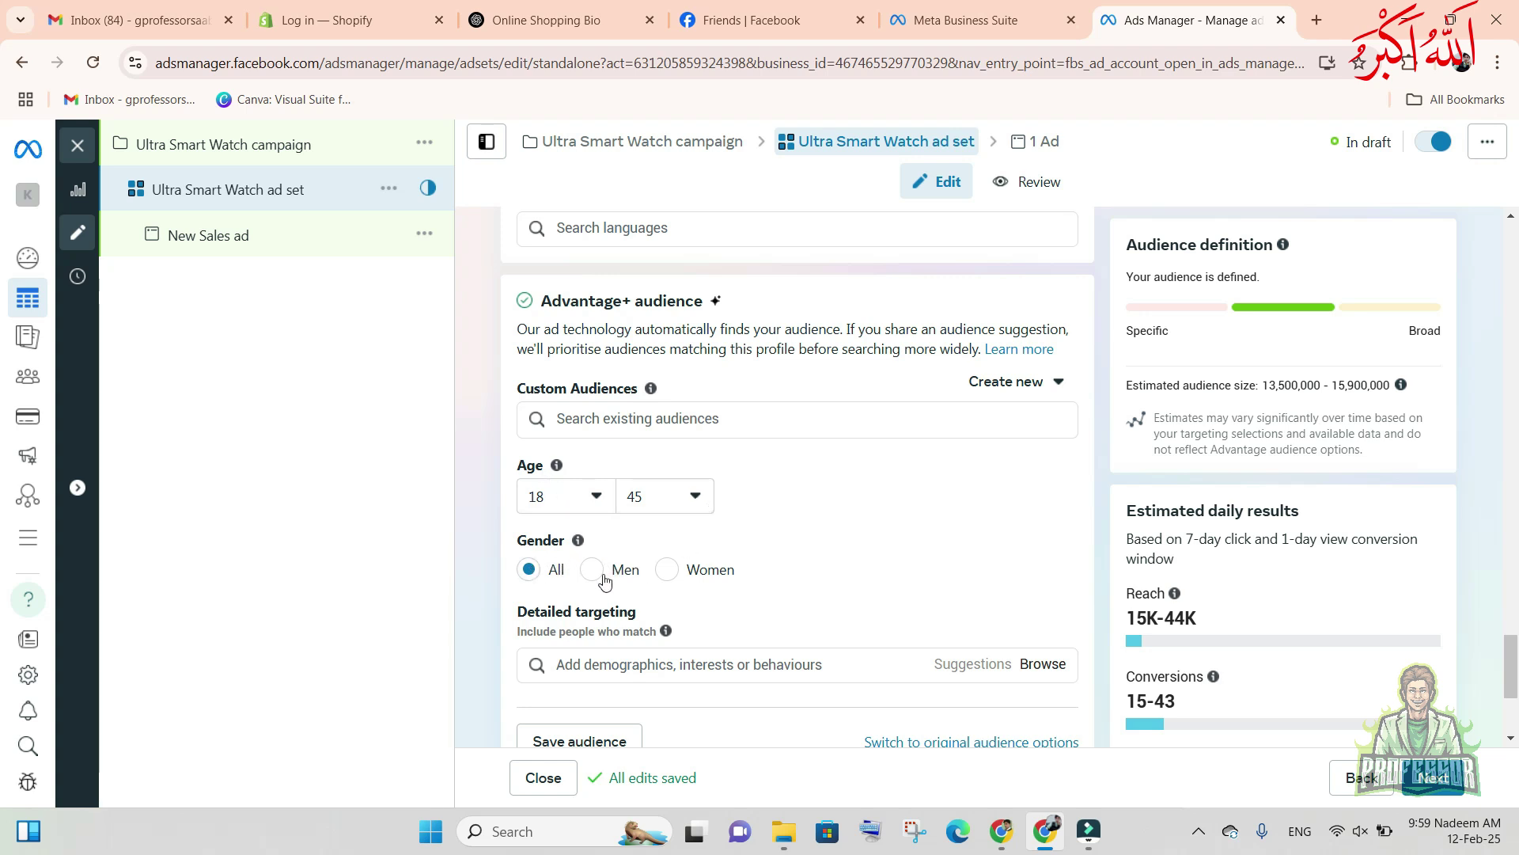
left_click(671, 575)
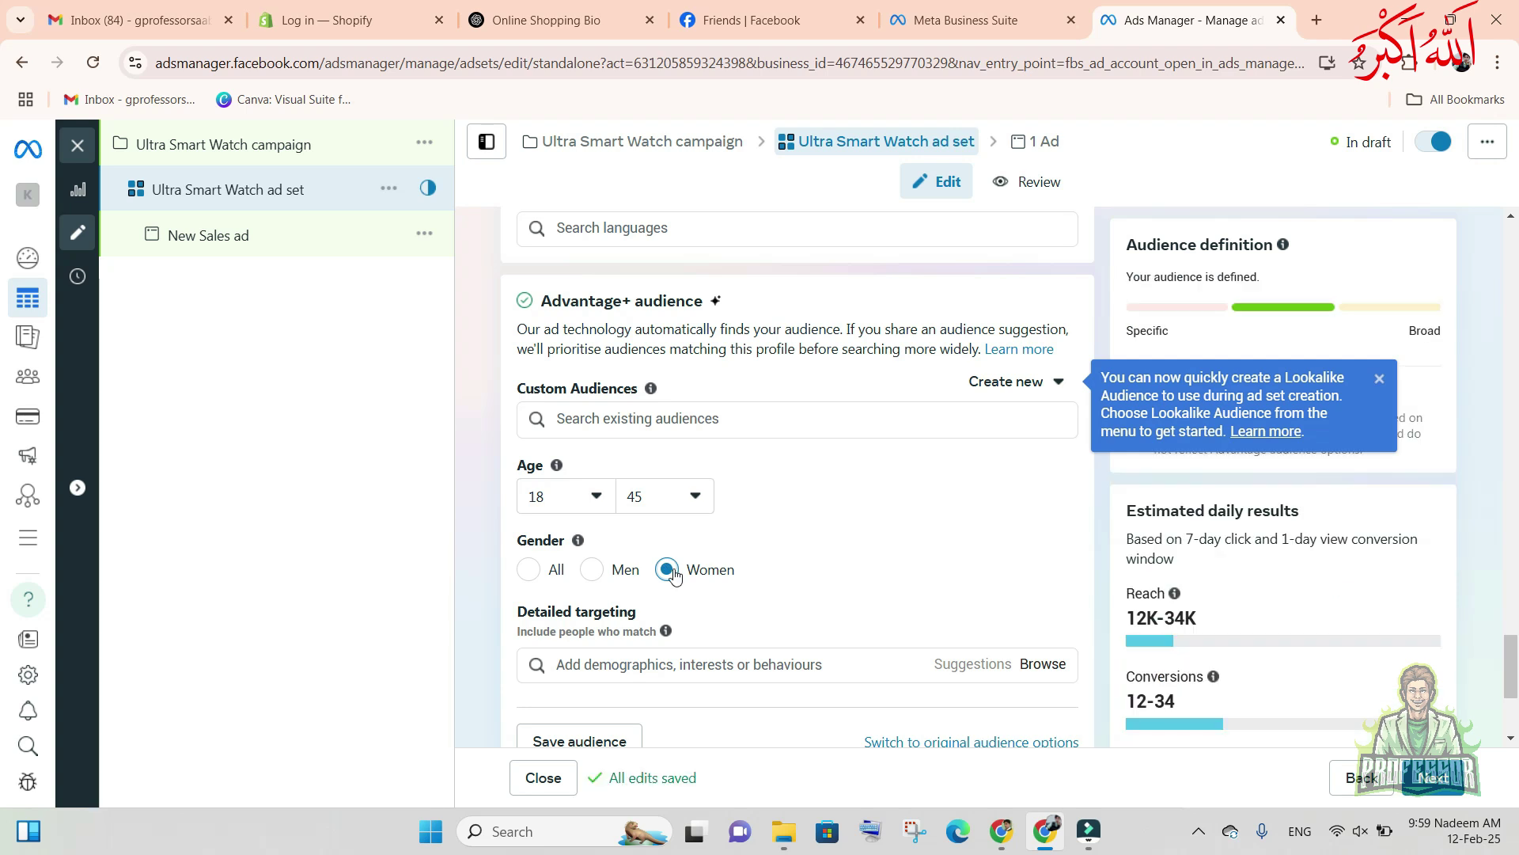
left_click(1381, 380)
left_click_drag(1258, 385, 1356, 382)
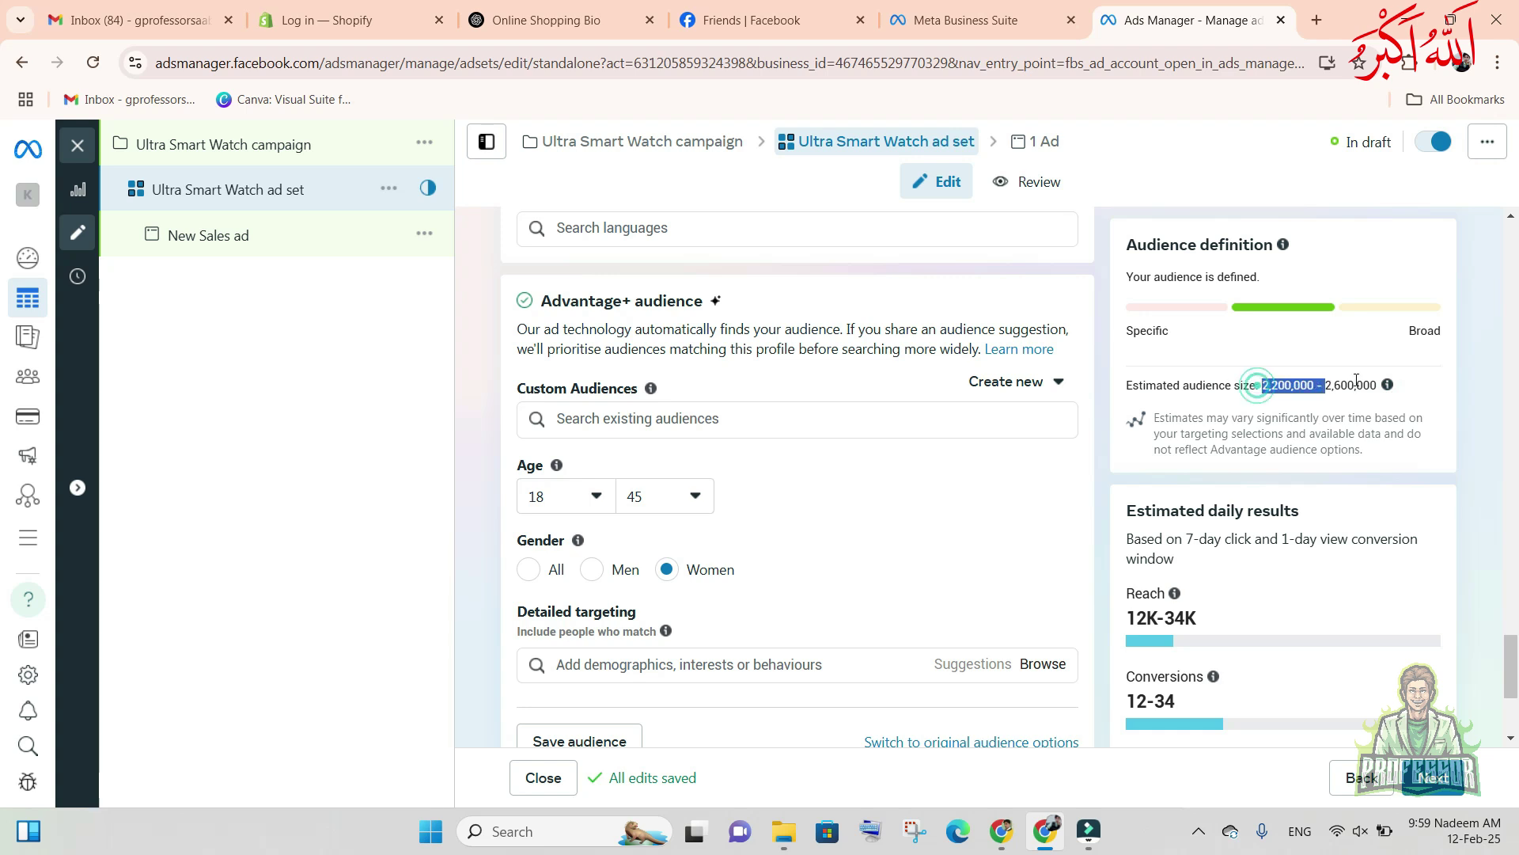
left_click(1283, 386)
left_click(528, 582)
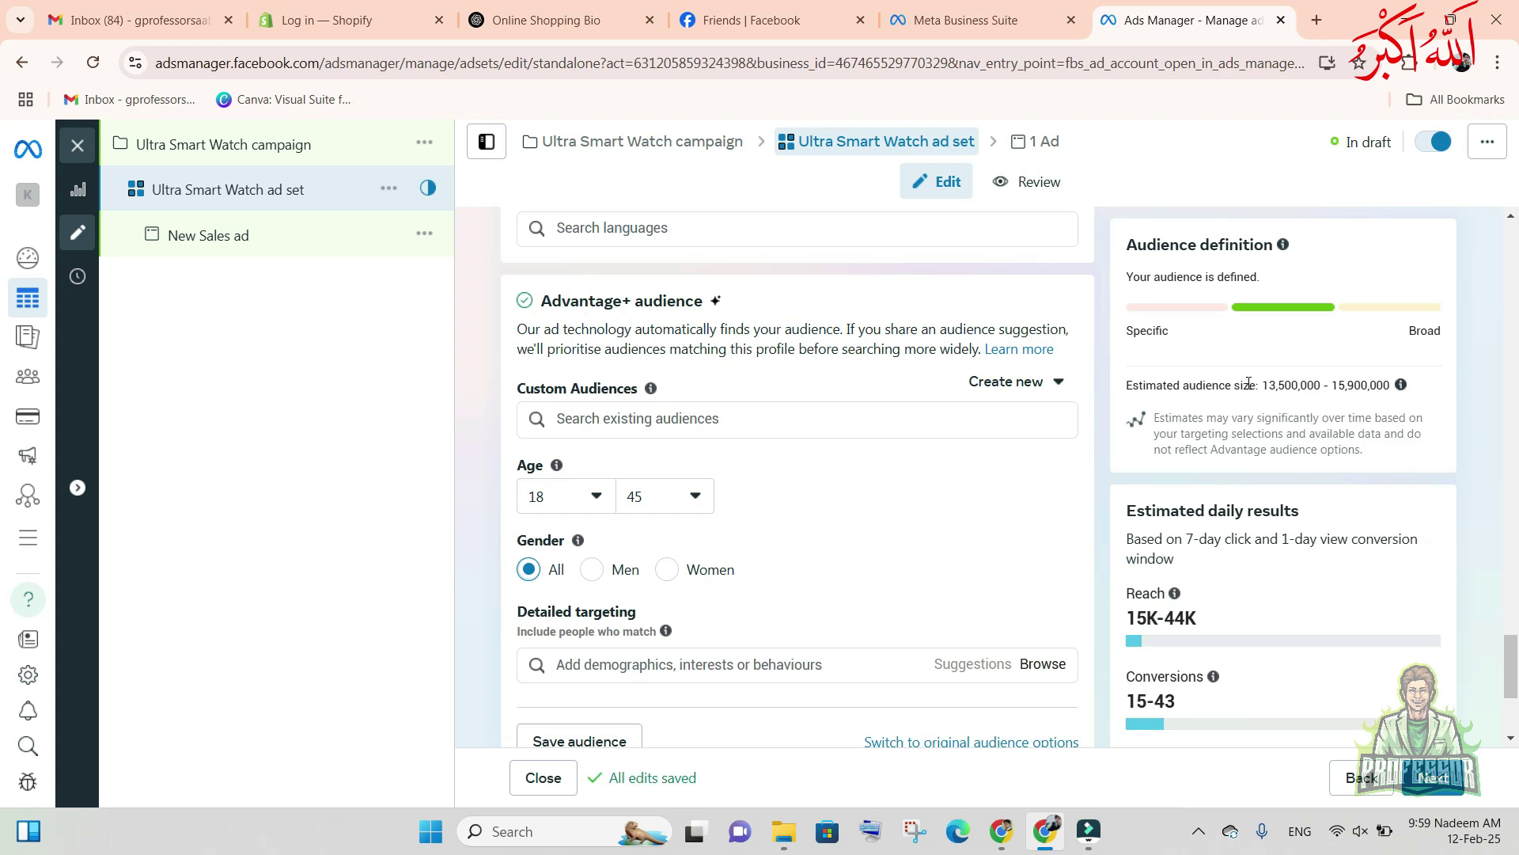
left_click_drag(1269, 387, 1354, 387)
left_click(667, 570)
left_click(1266, 385)
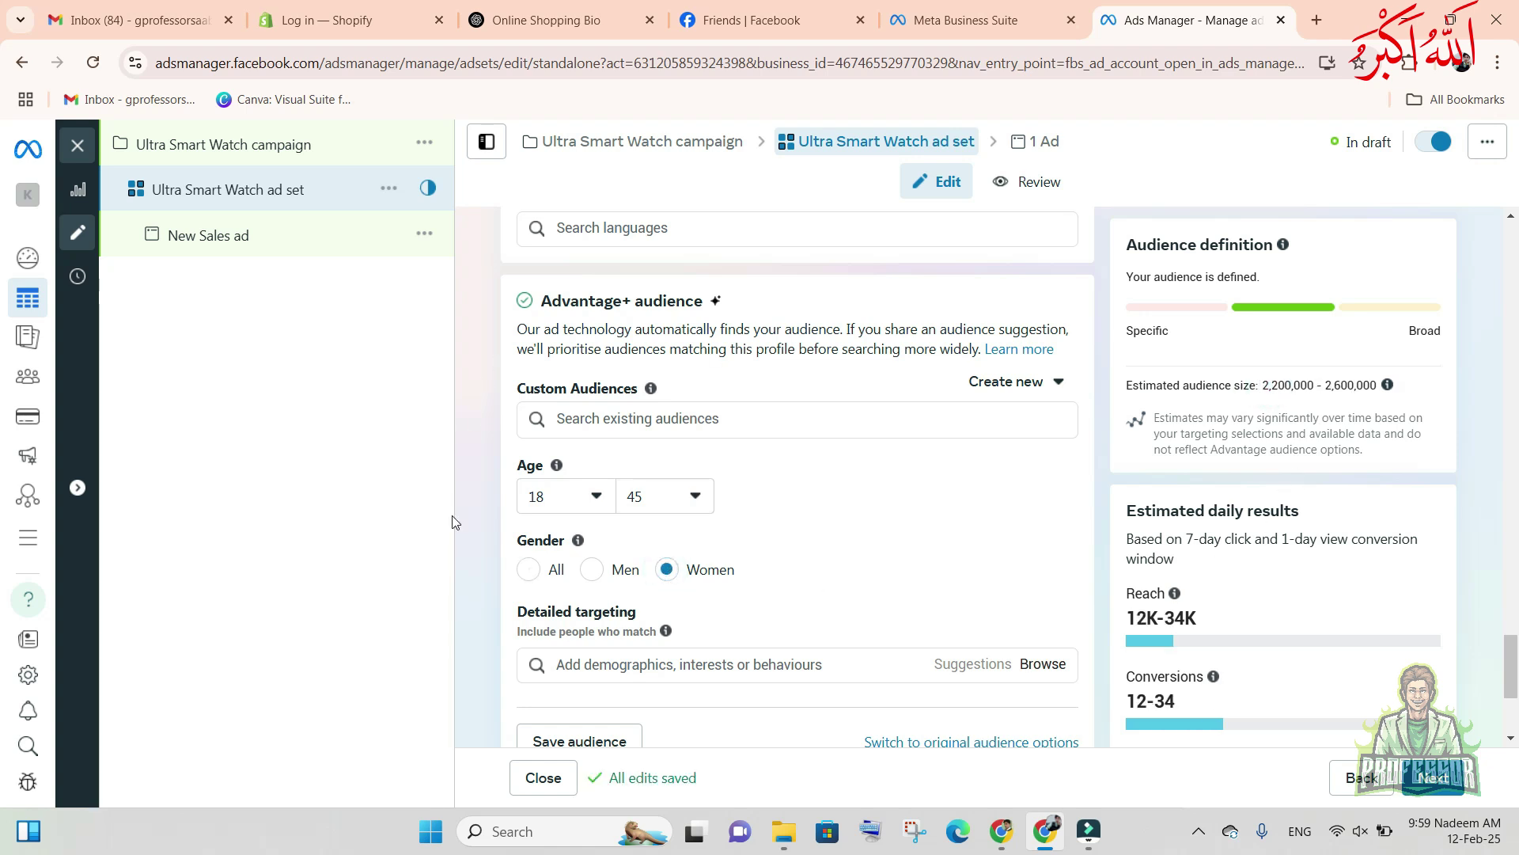
left_click(528, 571)
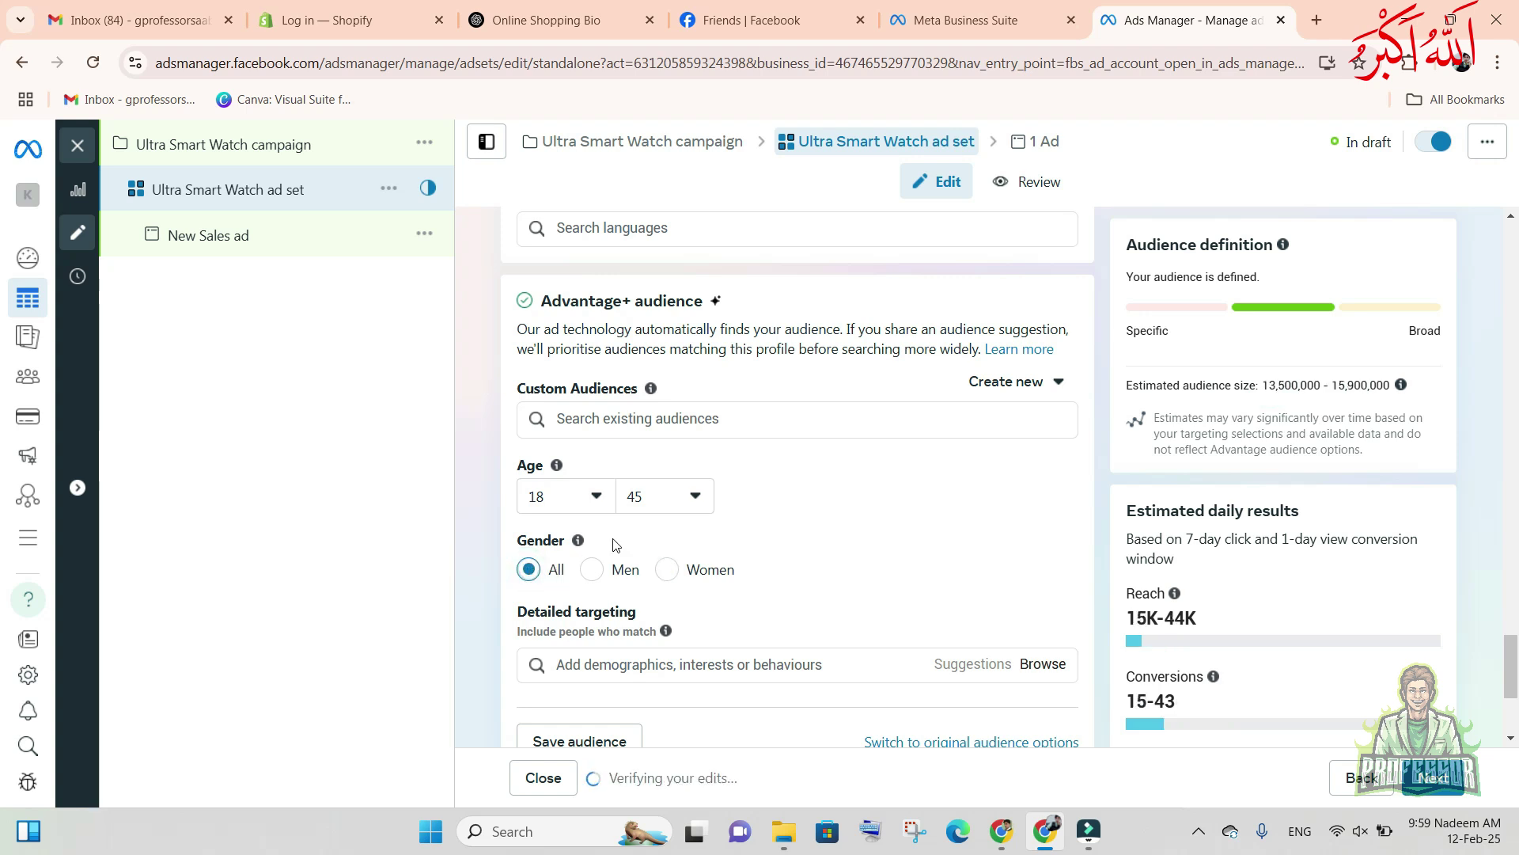
- Search detailed targeting for "smartwatch" and add the interest Smartwatch (consumer electronics)
scroll(615, 543, "down", 2)
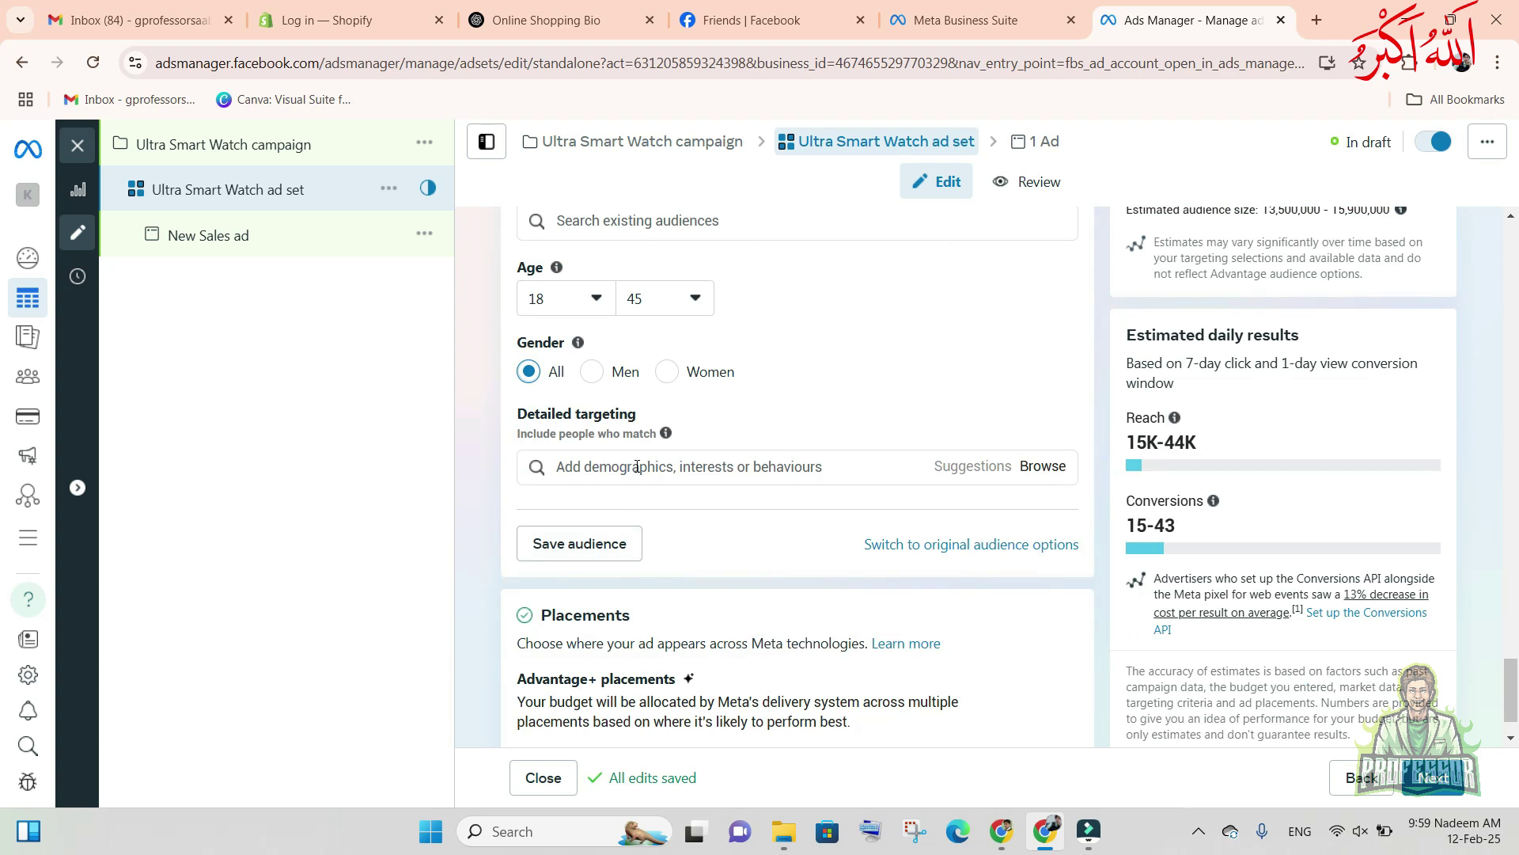
left_click(637, 466)
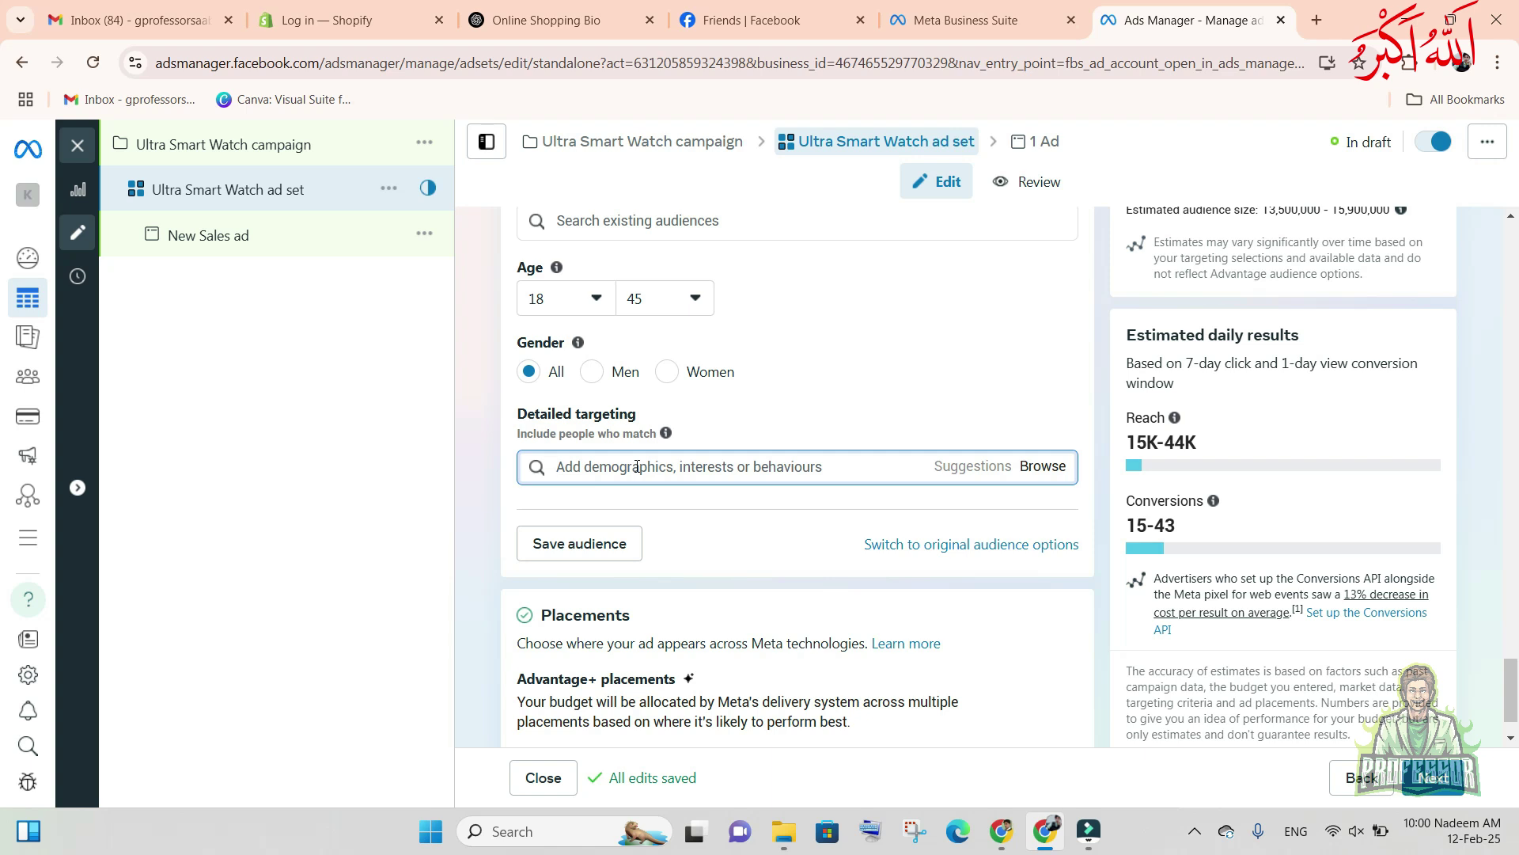
type("smart")
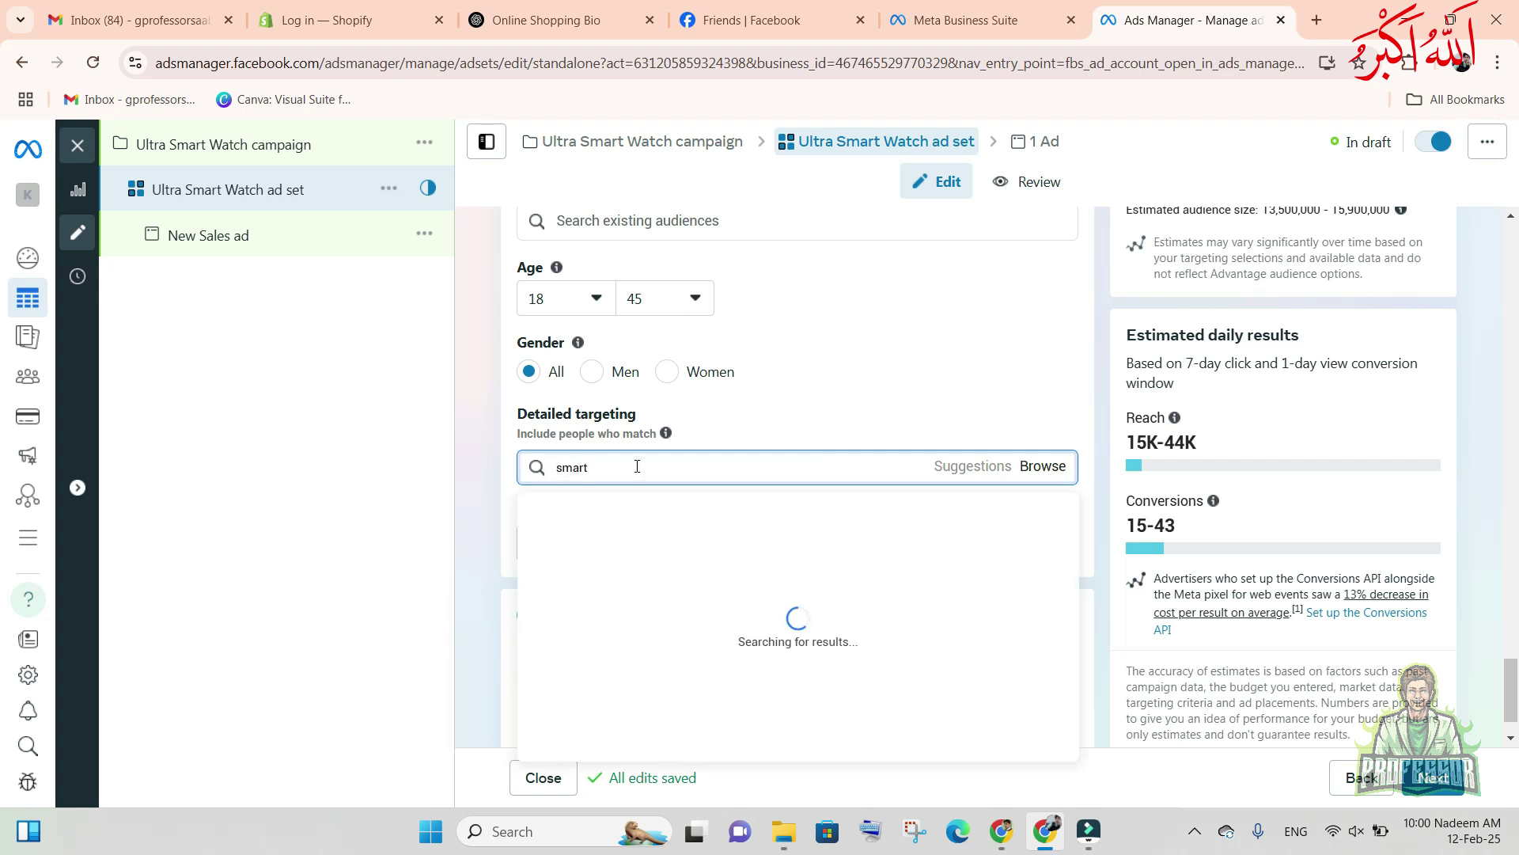
type("t")
type("wart")
type("ch")
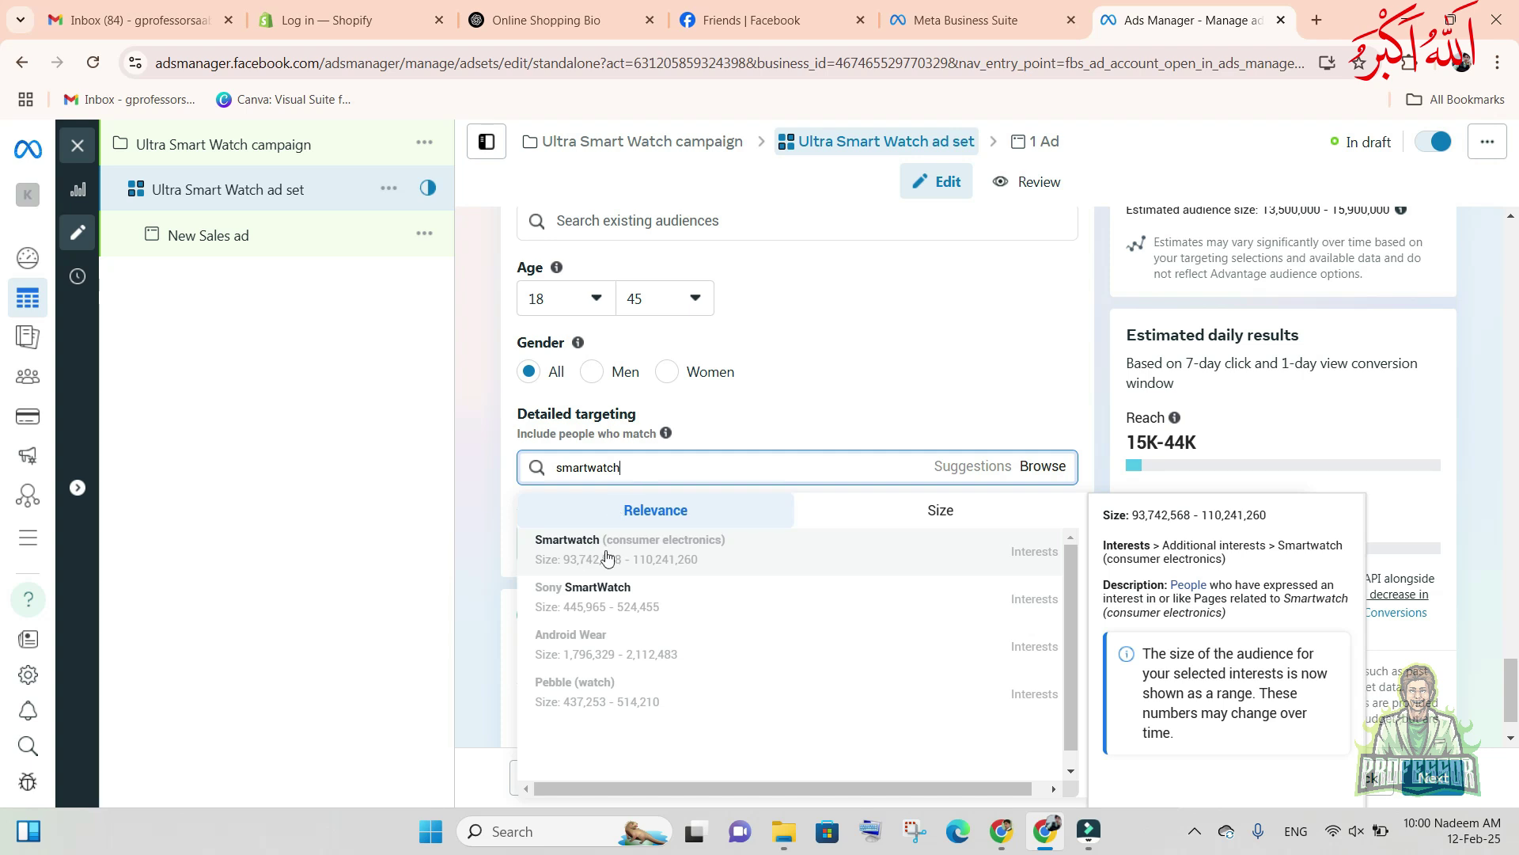
left_click(573, 549)
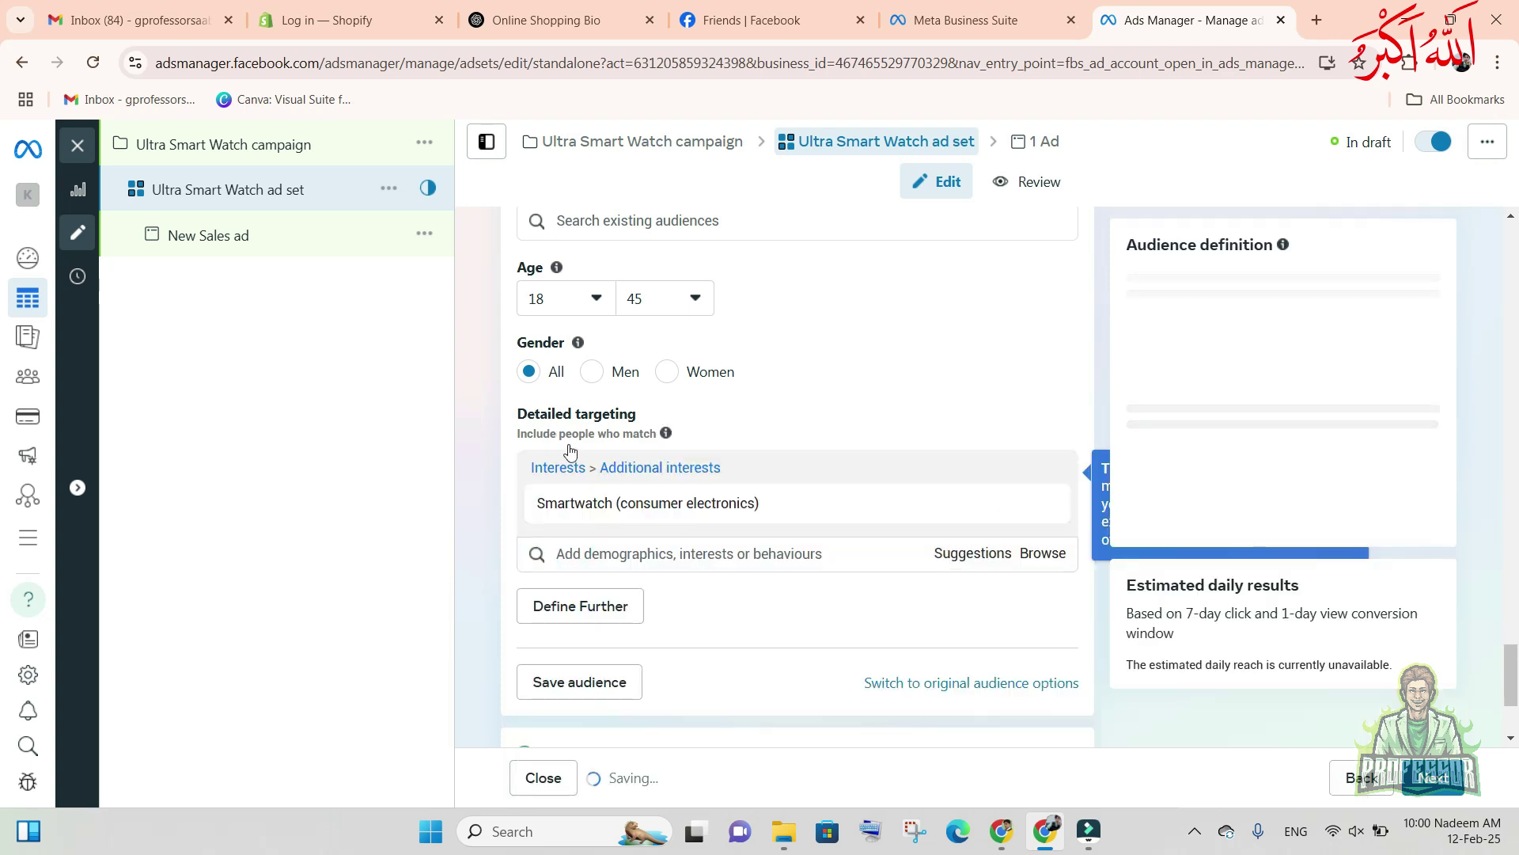
- Add the suggested interests Apple Watch (consumer electronics) and Wearable technology (consumer electronics) to the detailed targeting
left_click(948, 559)
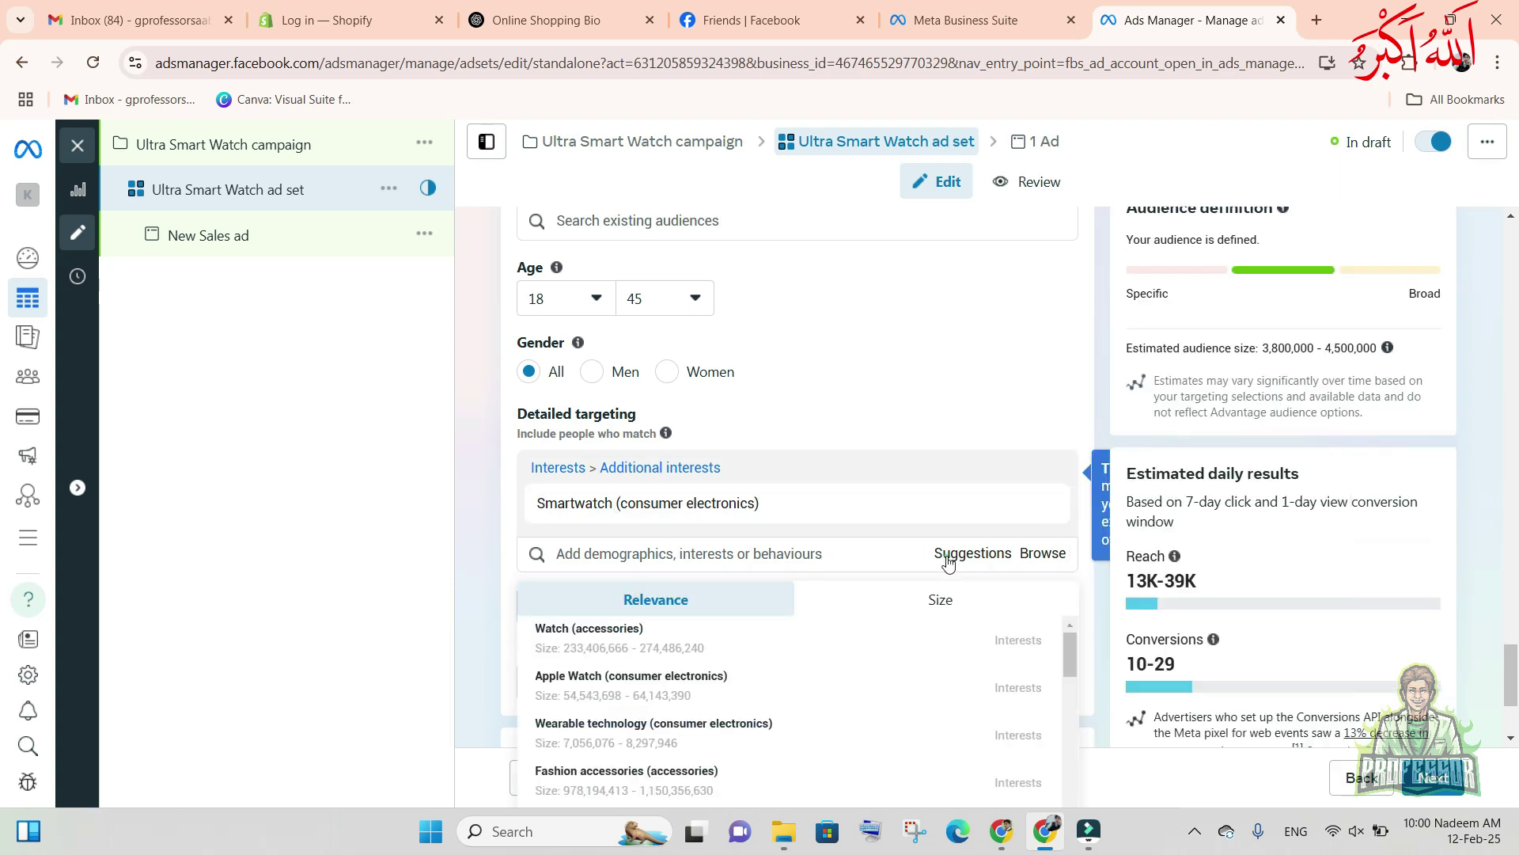
left_click(959, 554)
mouse_move(622, 643)
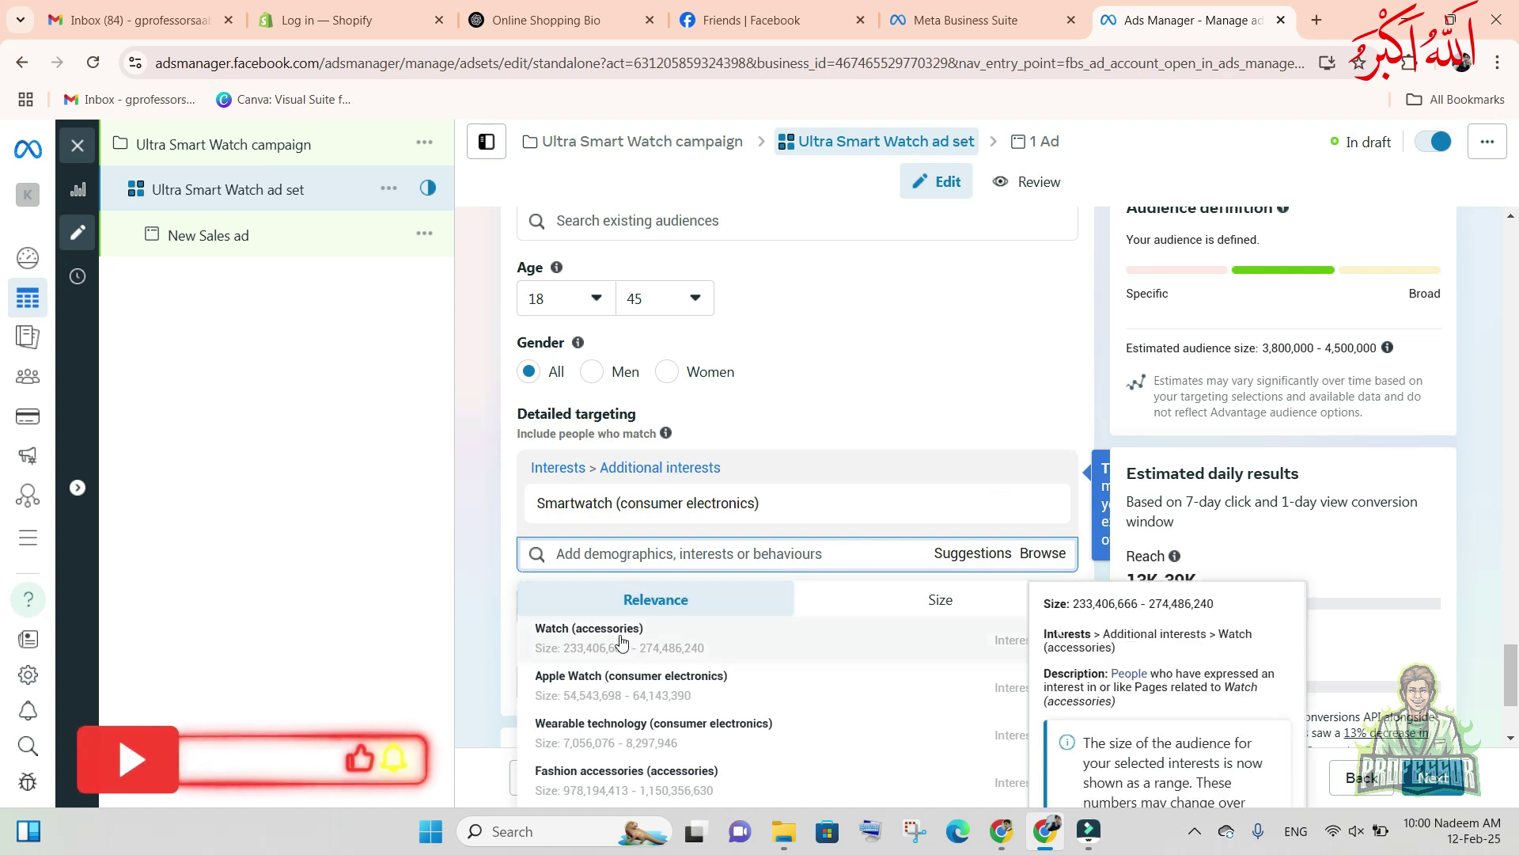
left_click(557, 685)
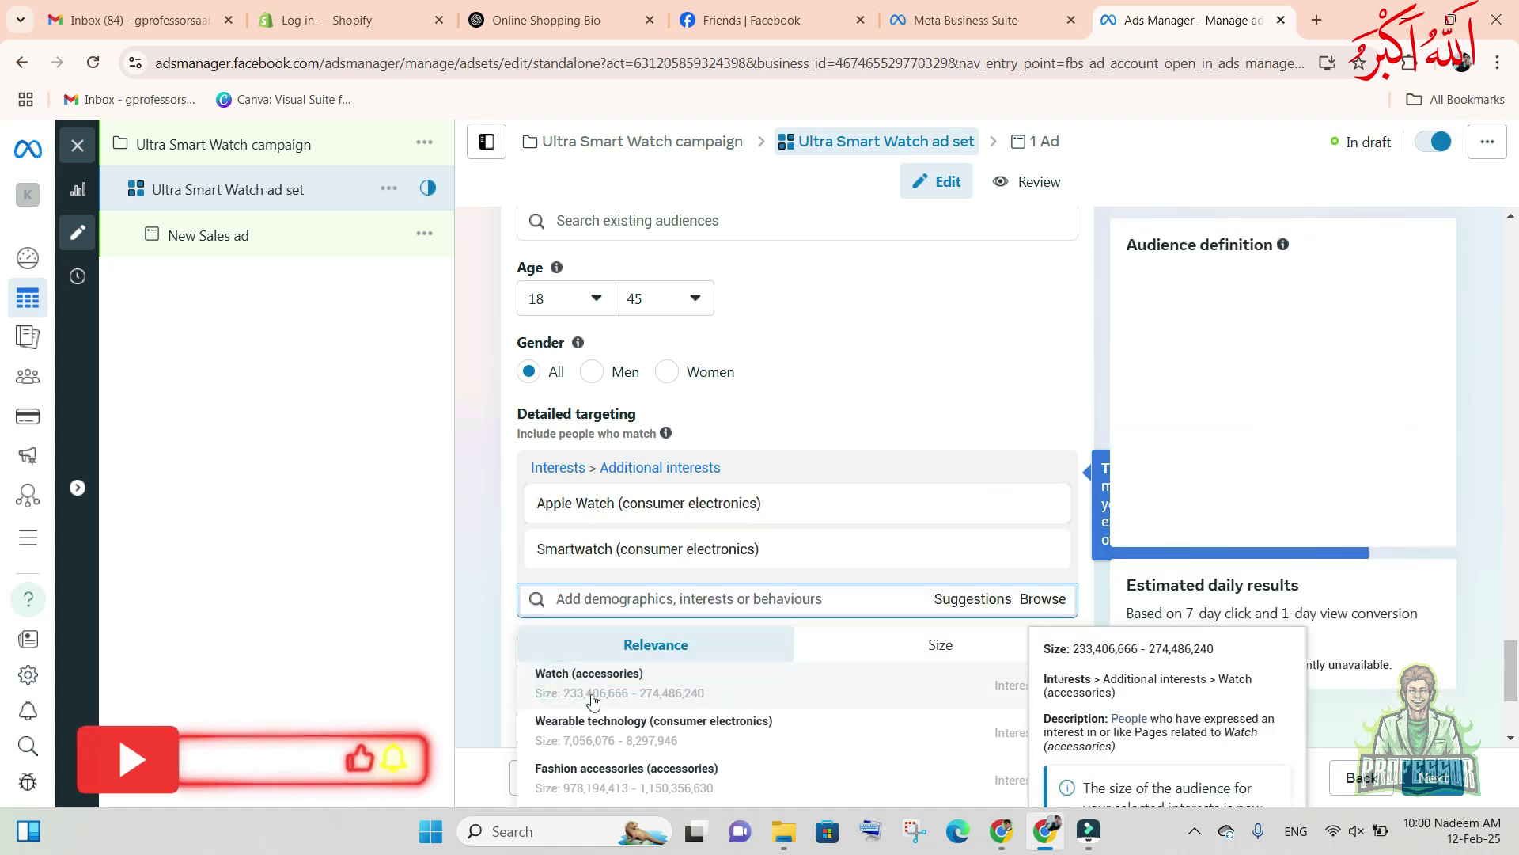
left_click(600, 726)
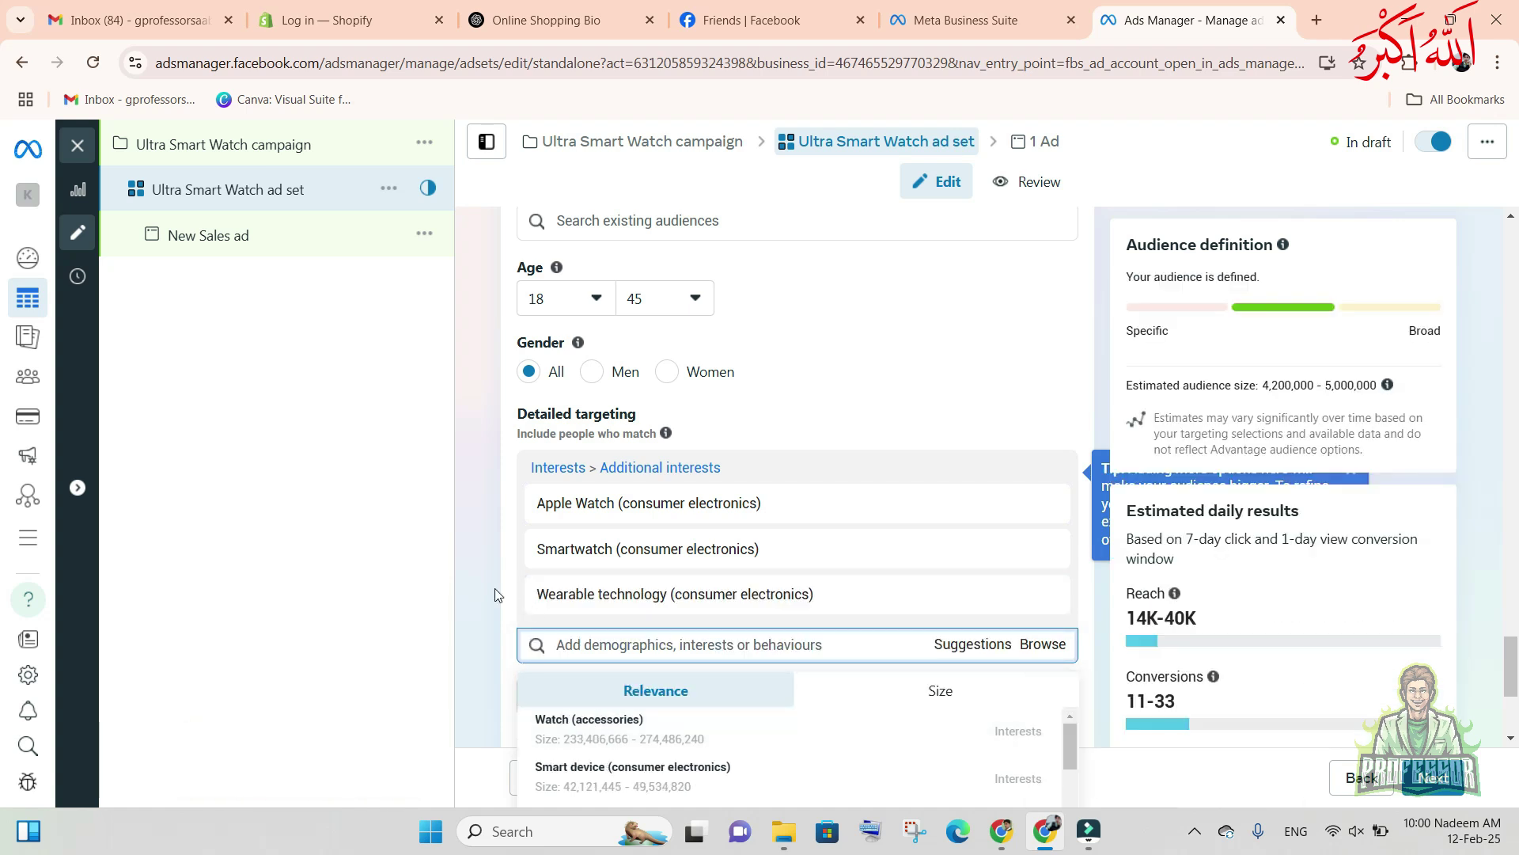
- Add the suggested interests smart technologies (consumer electronics) and Fashion accessories (accessories) to the detailed targeting
scroll(467, 561, "down", 4)
mouse_move(615, 483)
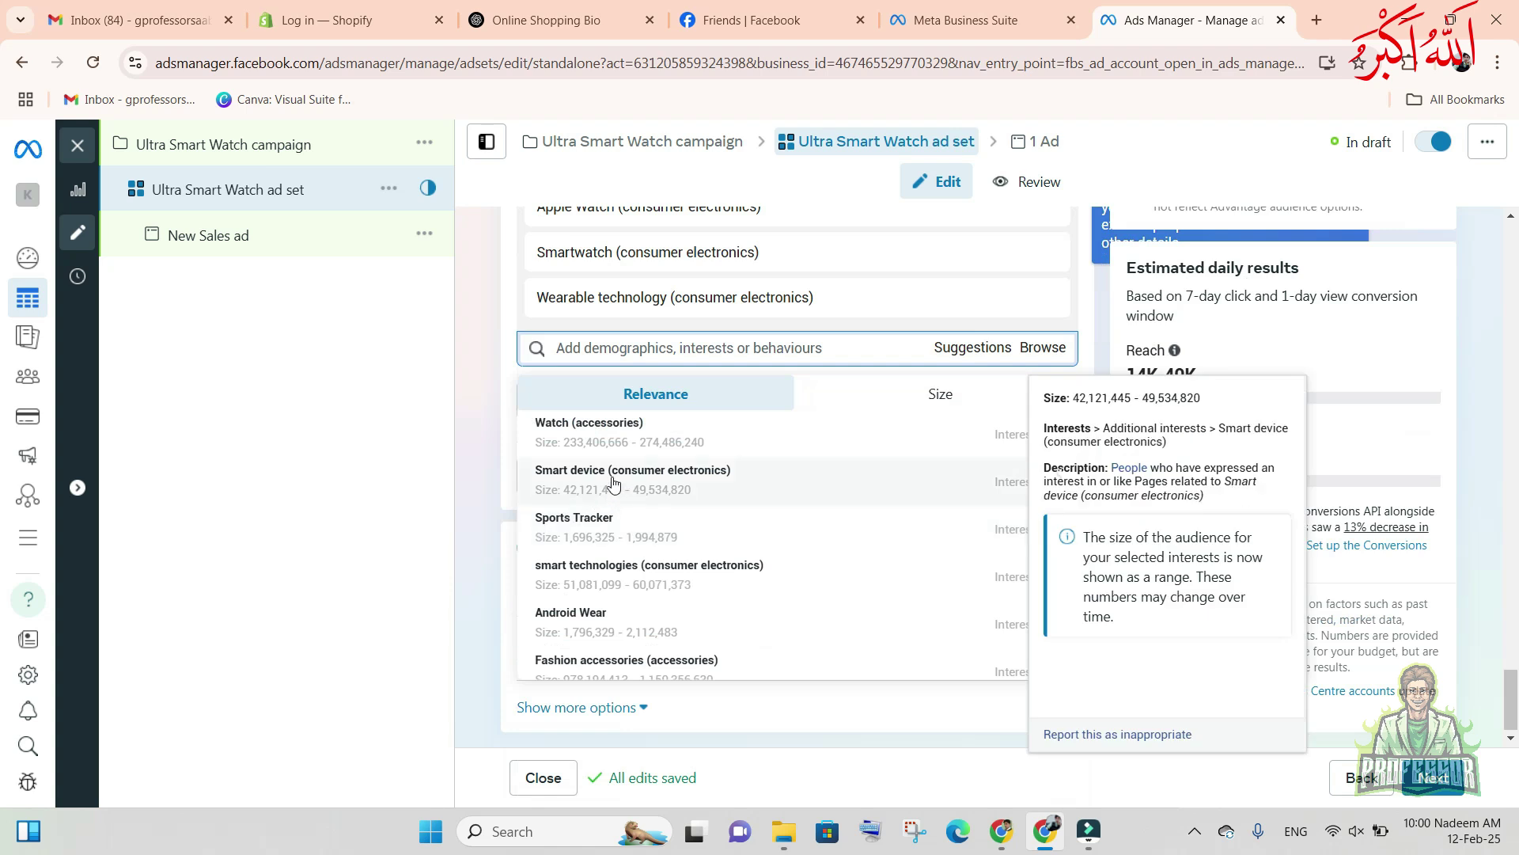
left_click(573, 571)
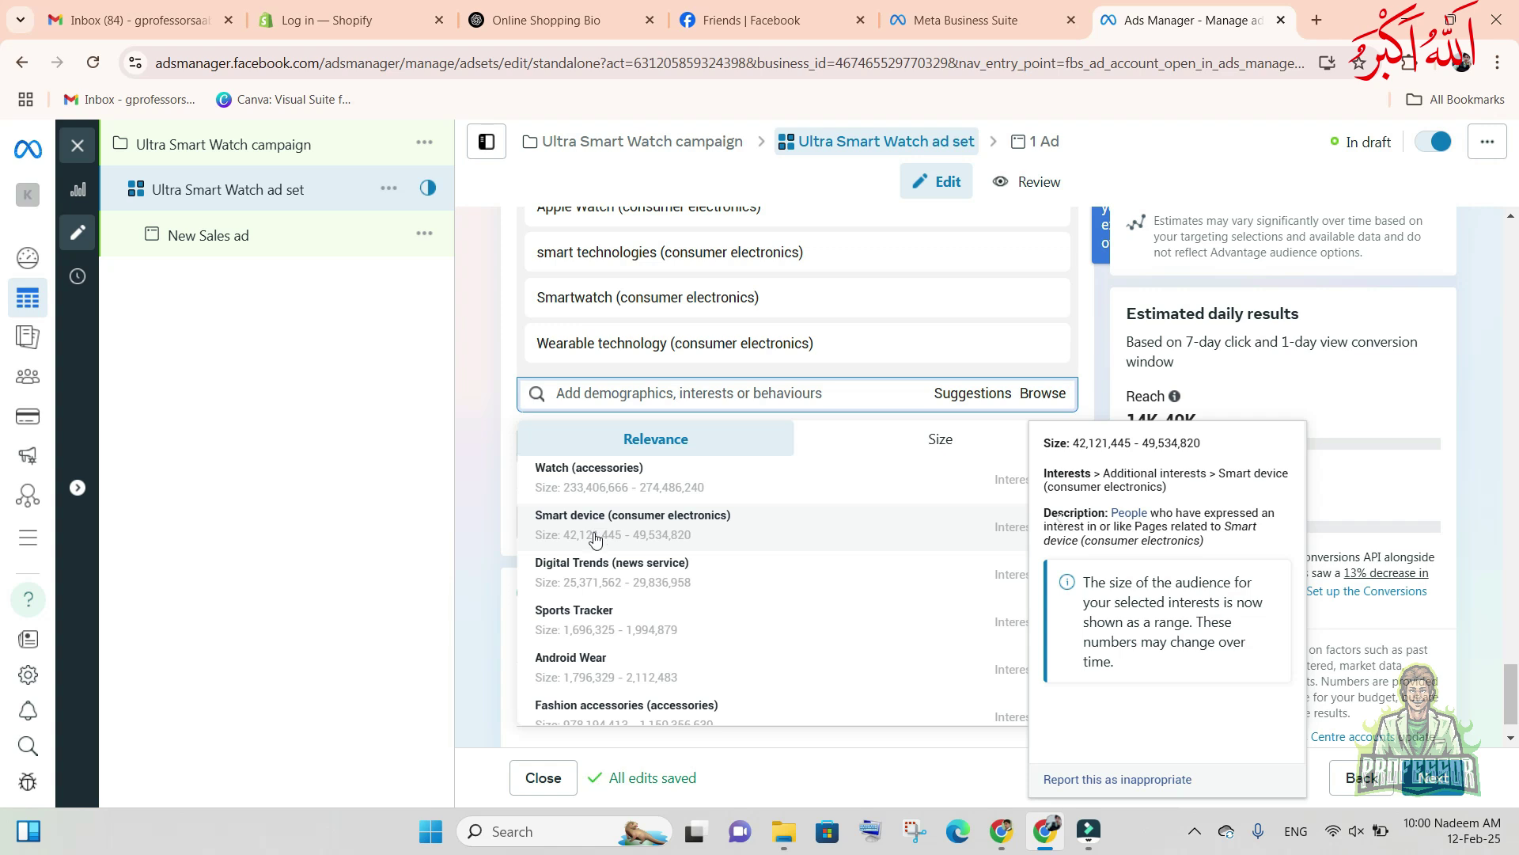
left_click(595, 692)
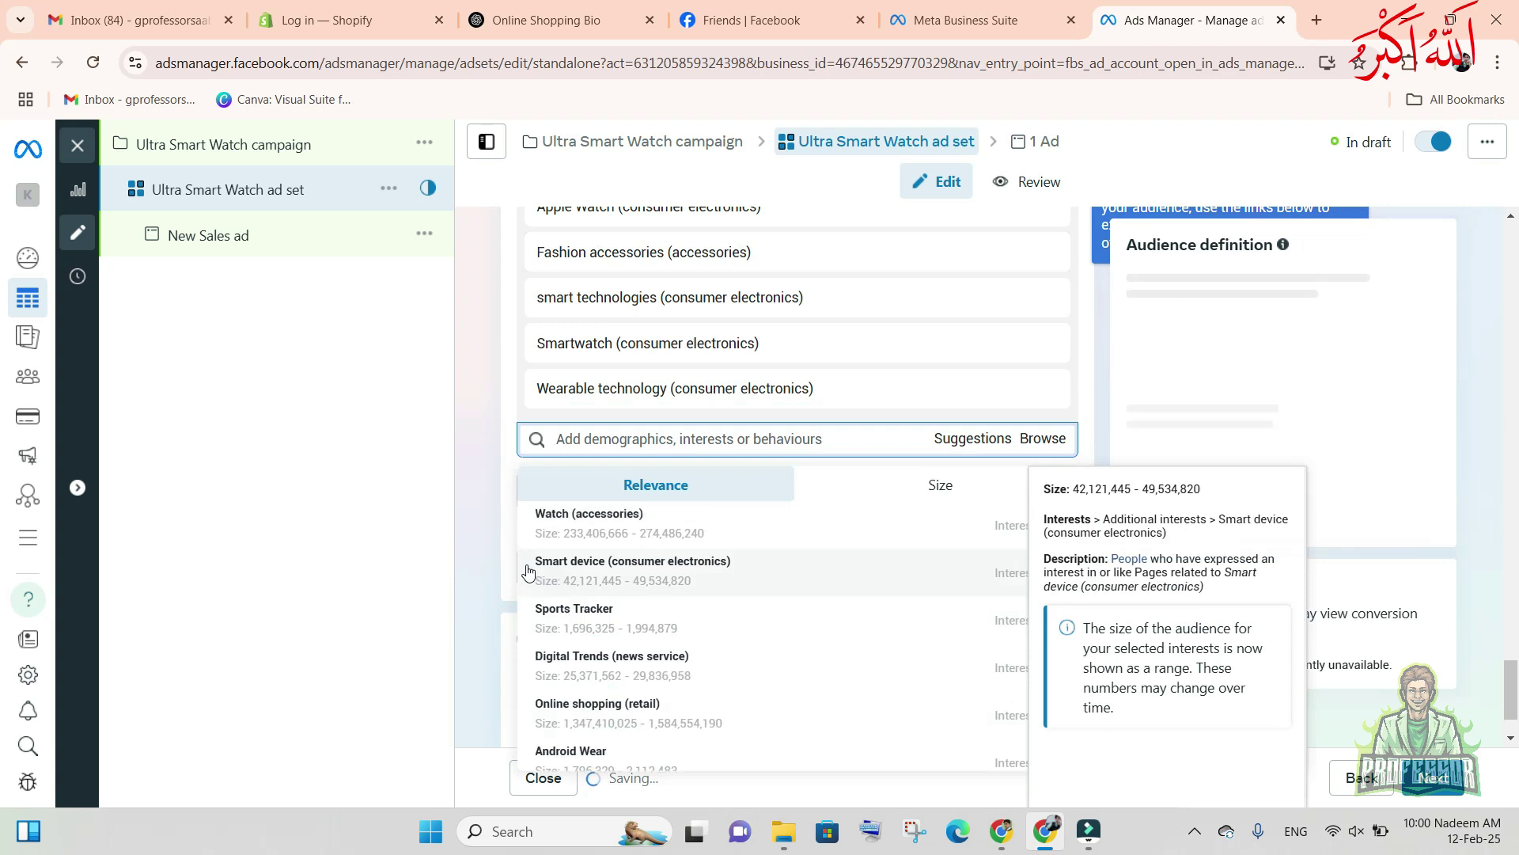
- Add the suggested behaviours Engaged shoppers and Early technology adopters to the detailed targeting and close the suggestions
scroll(532, 568, "down", 4)
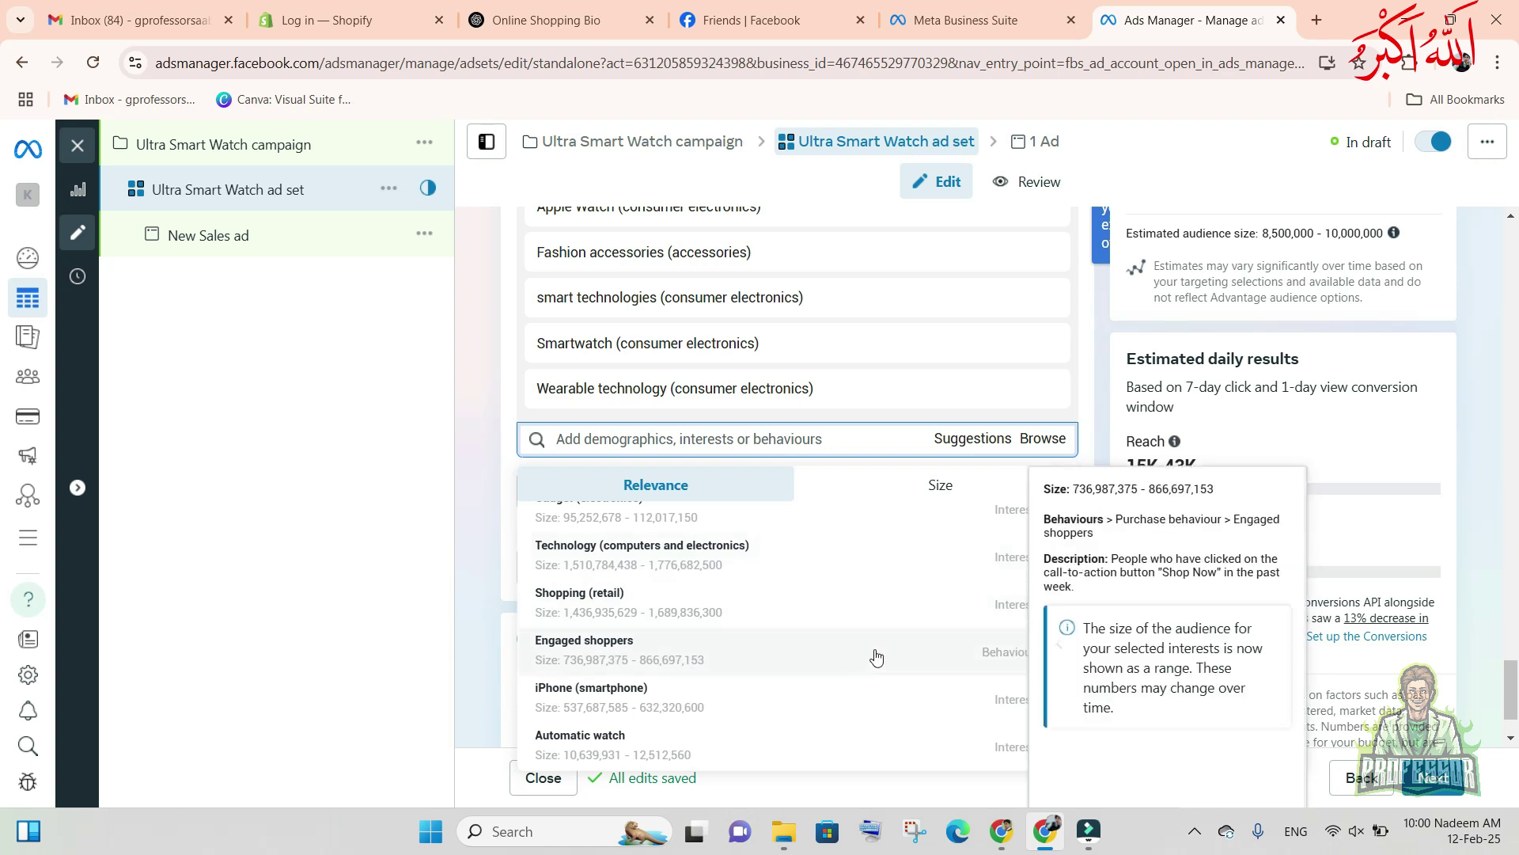
left_click(595, 647)
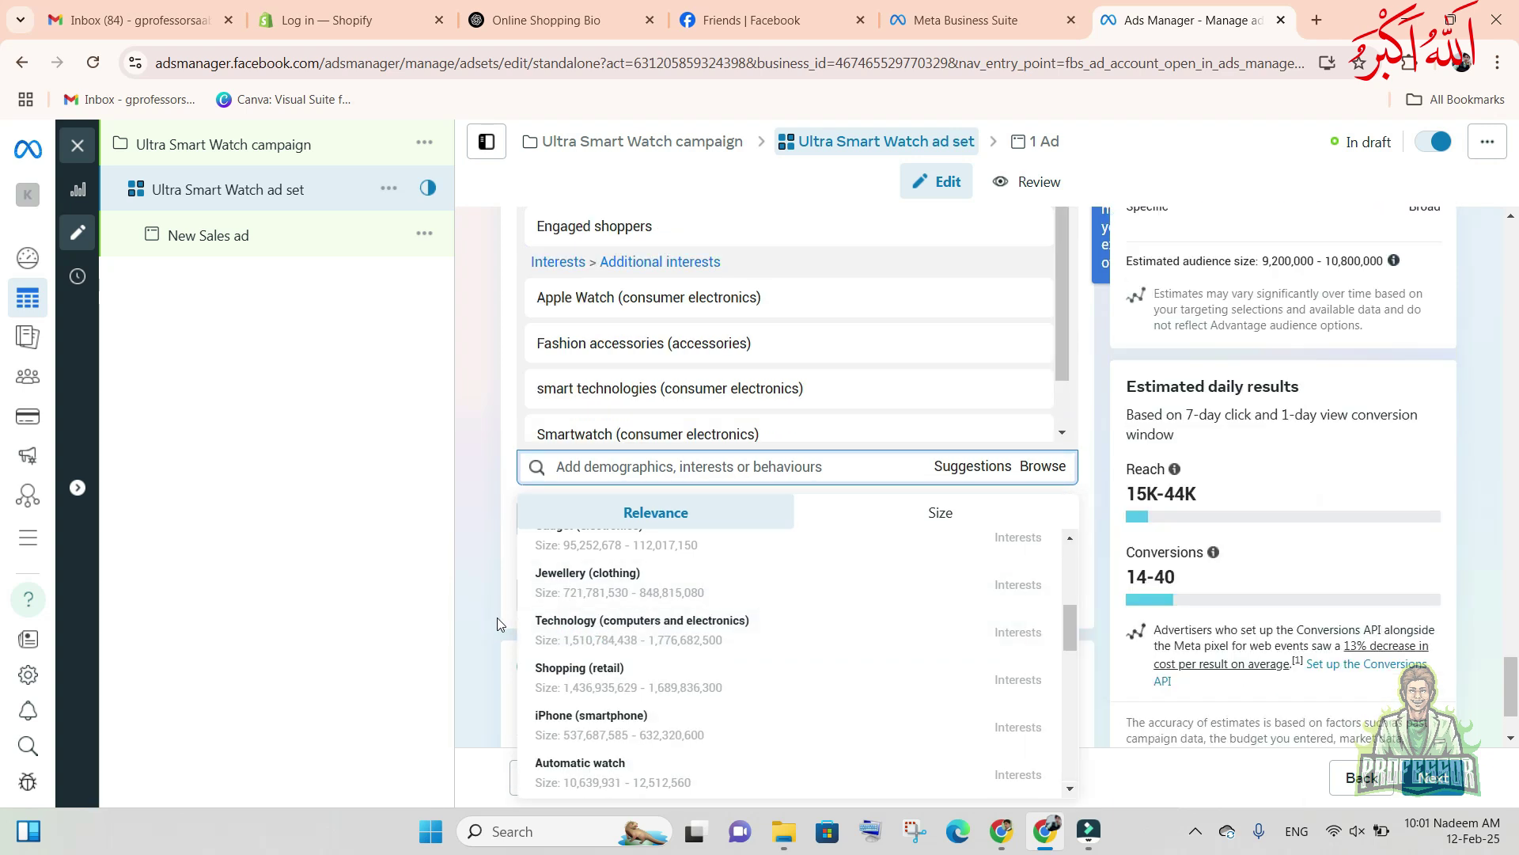
scroll(592, 648, "down", 3)
scroll(592, 649, "down", 3)
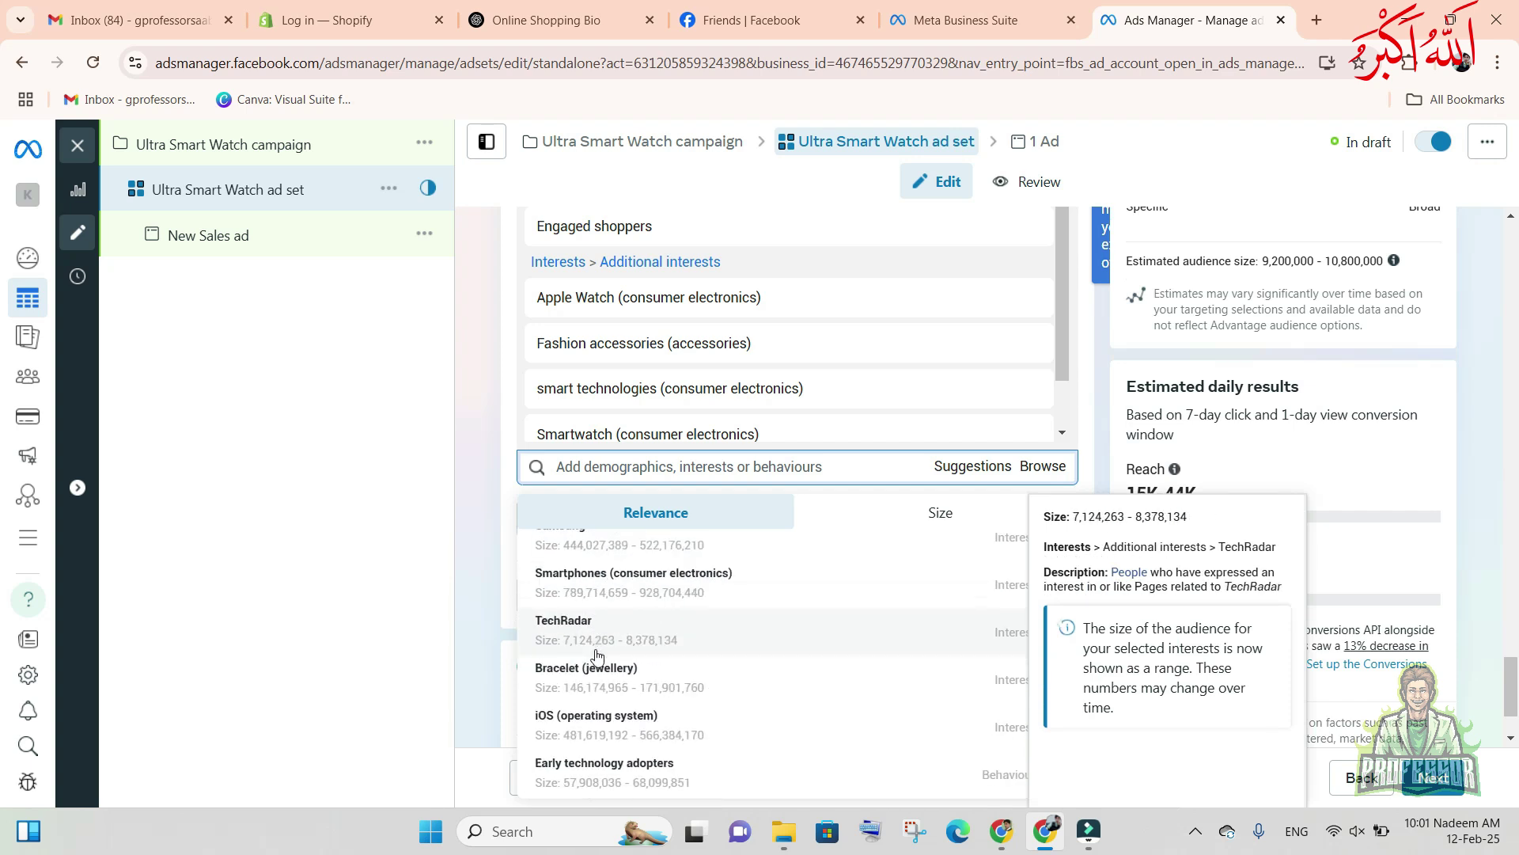
left_click(631, 768)
left_click(482, 510)
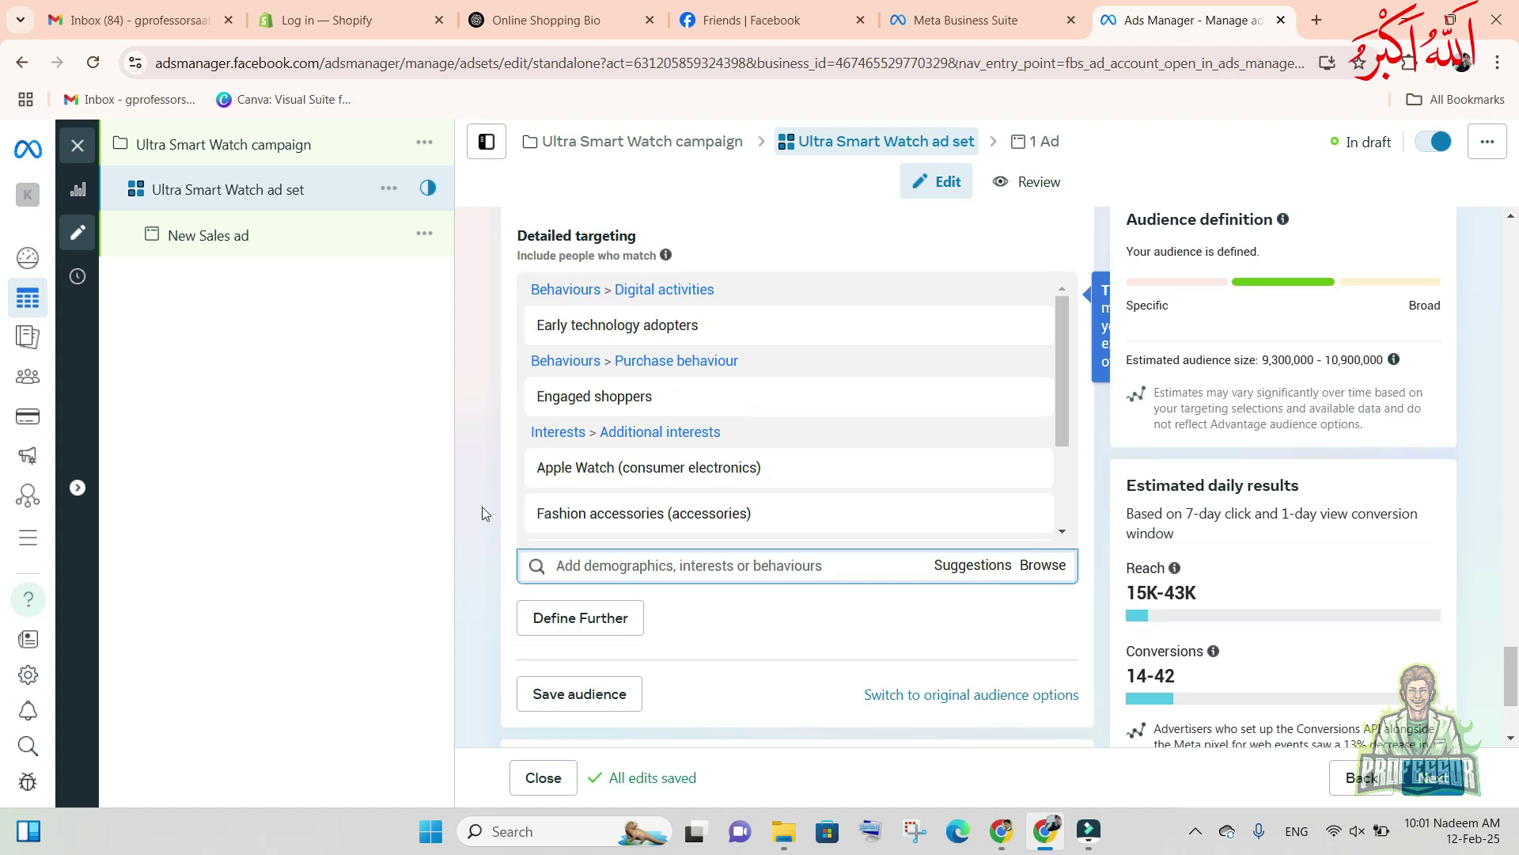
- Save the ad set's current targeting as a reusable audience named Smart Watch audience
mouse_move(535, 514)
scroll(546, 443, "up", 4)
scroll(610, 585, "down", 1)
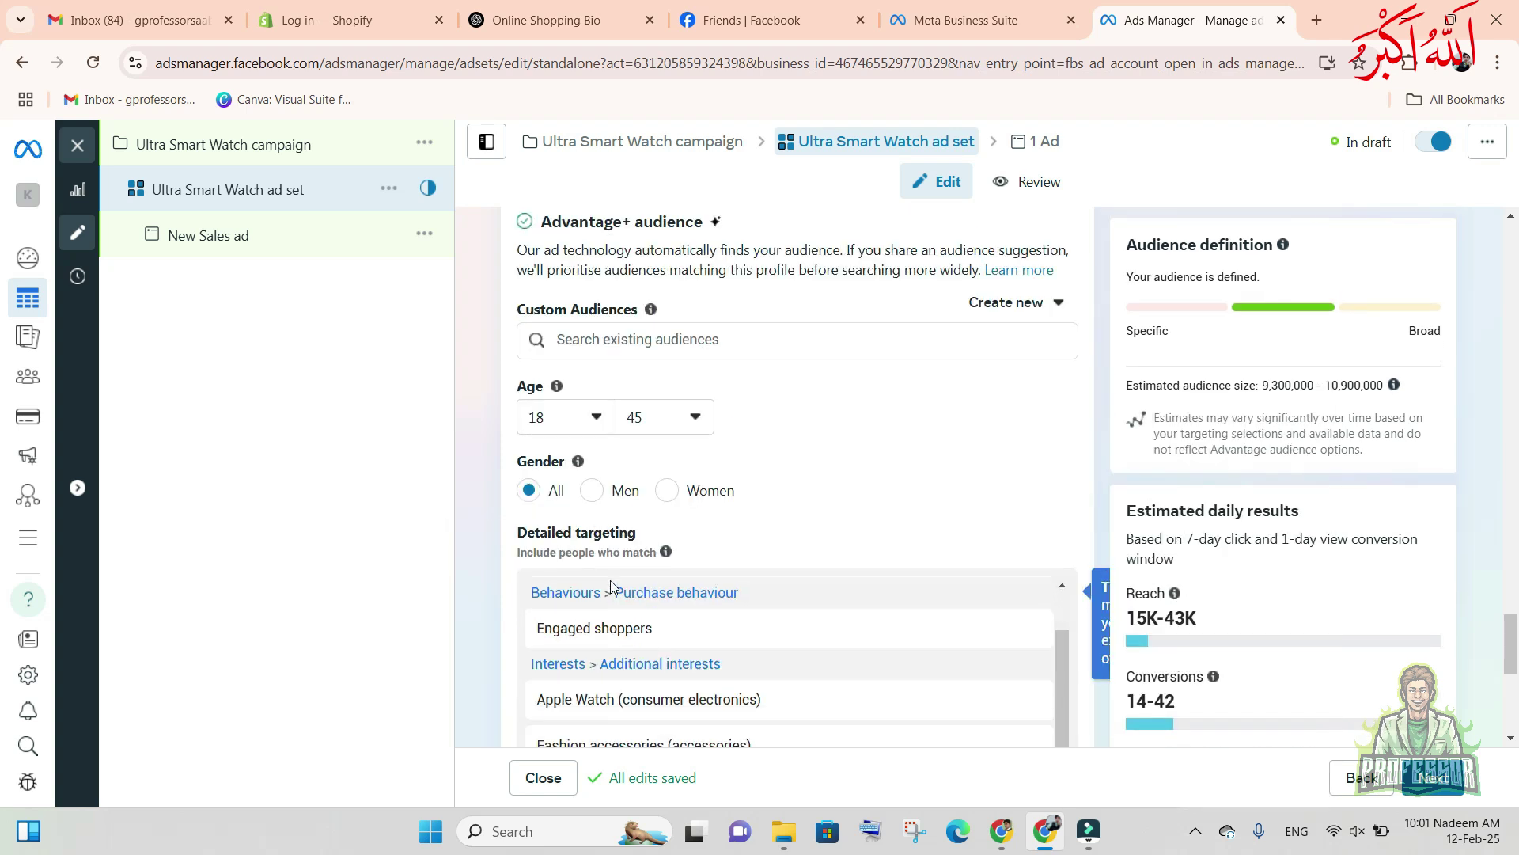
scroll(610, 585, "down", 2)
scroll(485, 590, "down", 2)
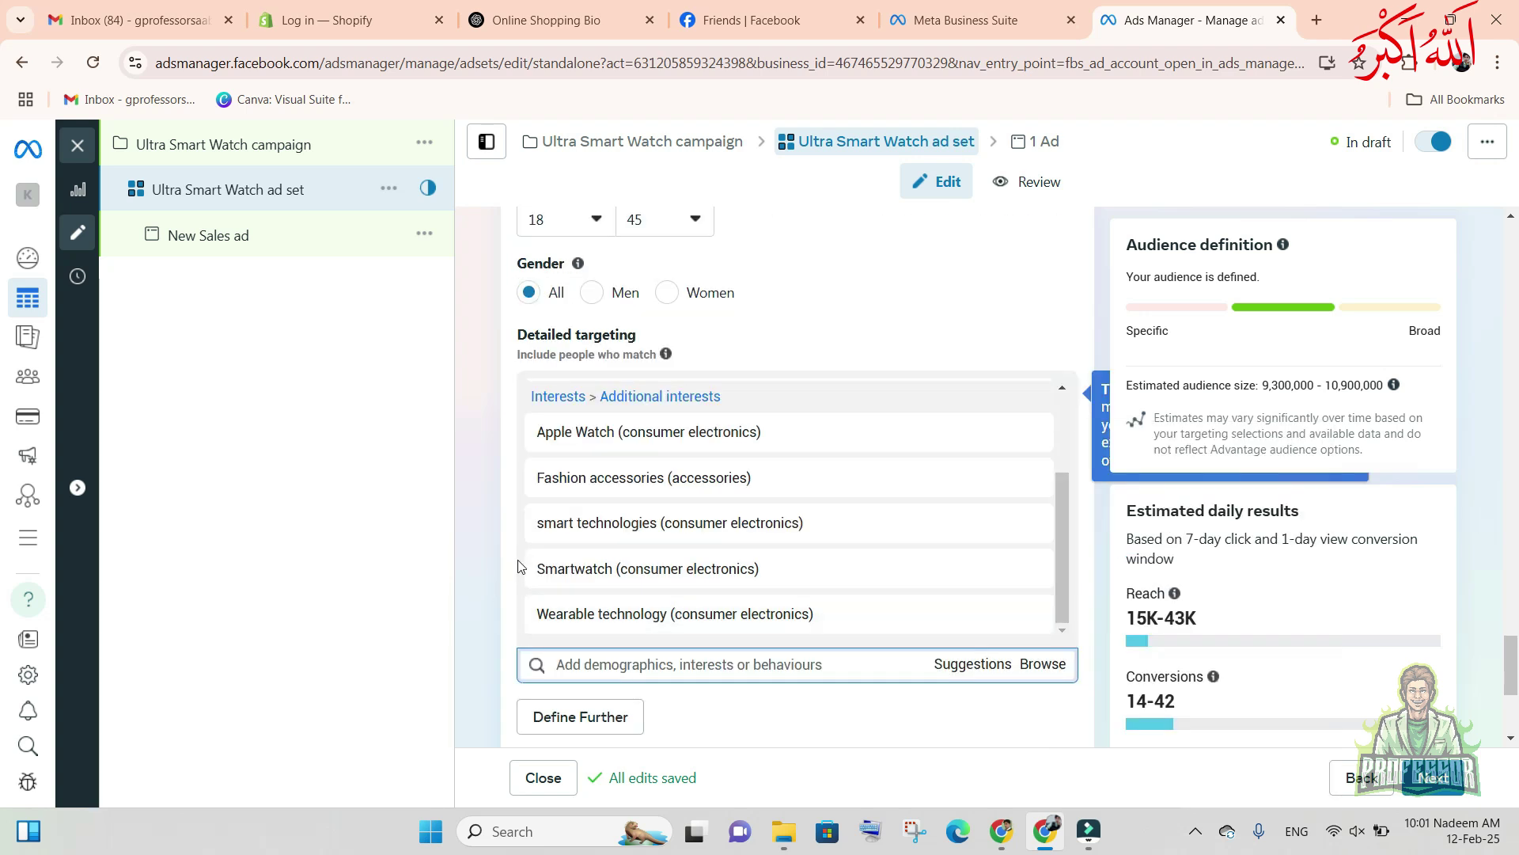
scroll(520, 567, "down", 2)
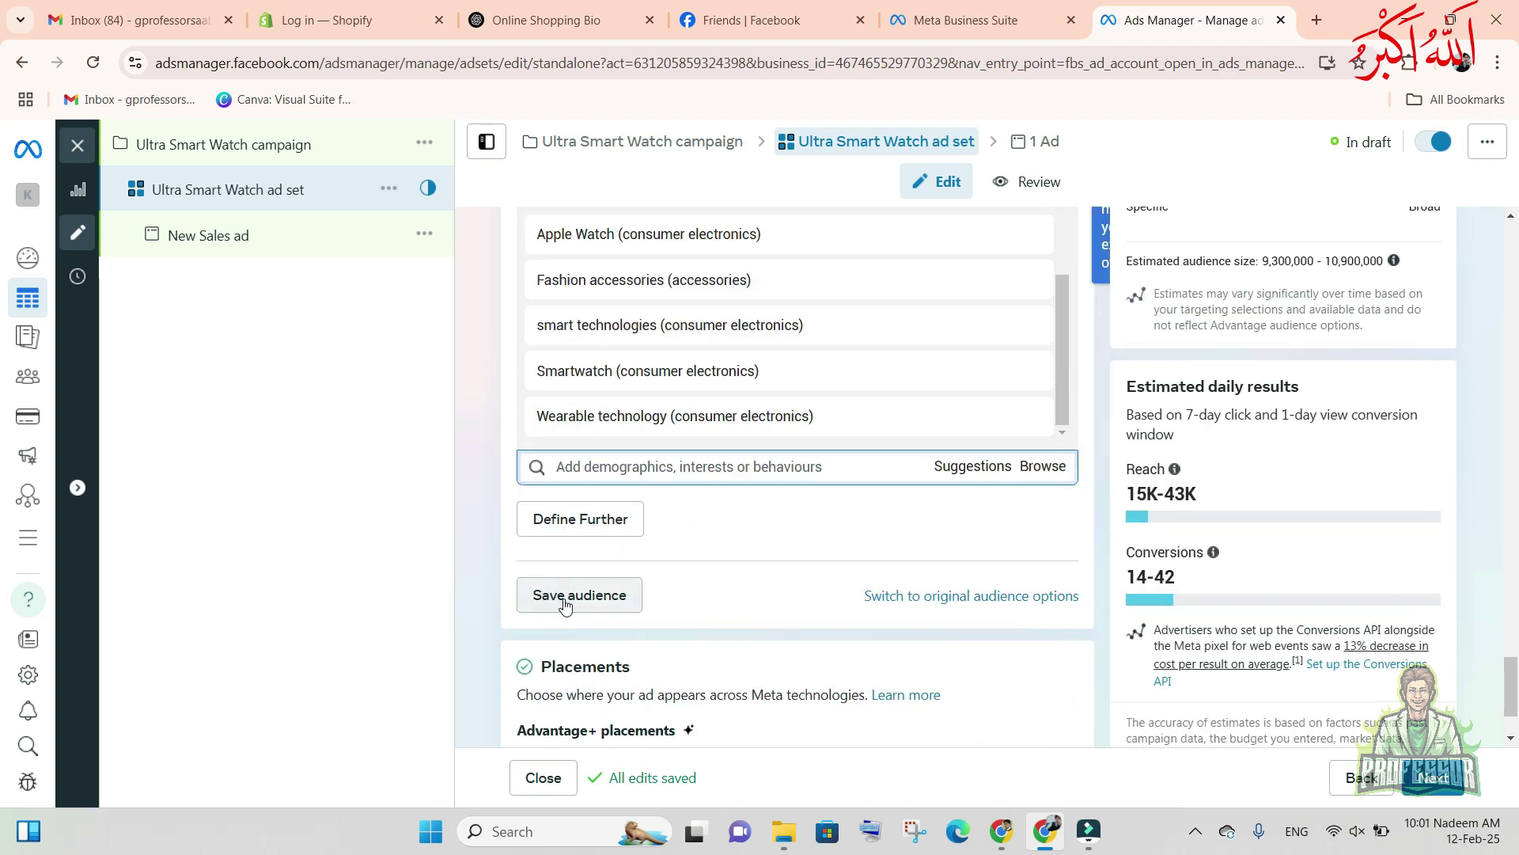
left_click(564, 603)
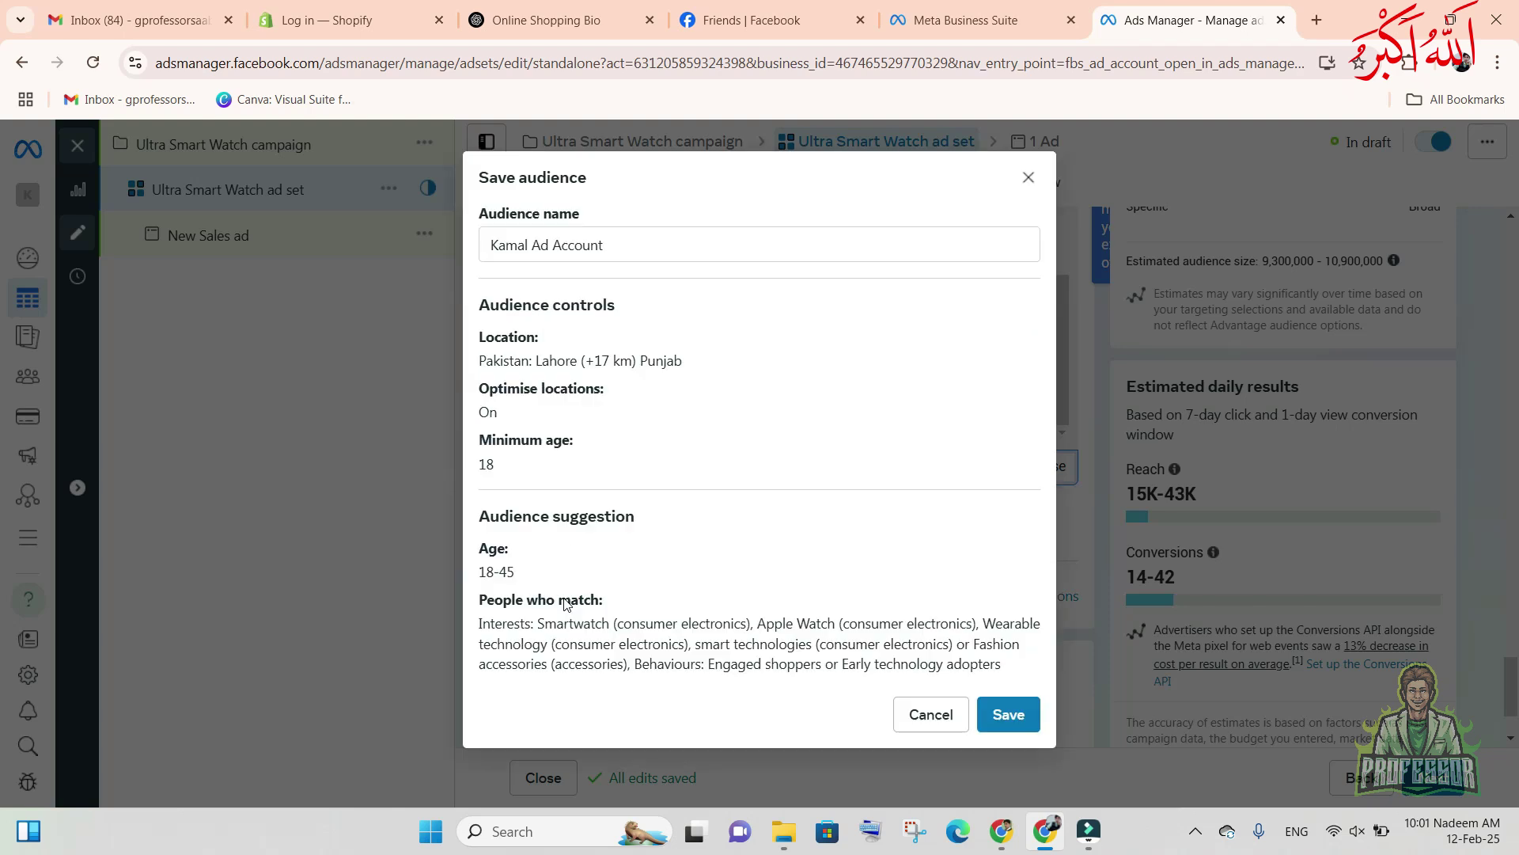
left_click(626, 249)
left_click(487, 252)
left_click_drag(617, 242, 486, 243)
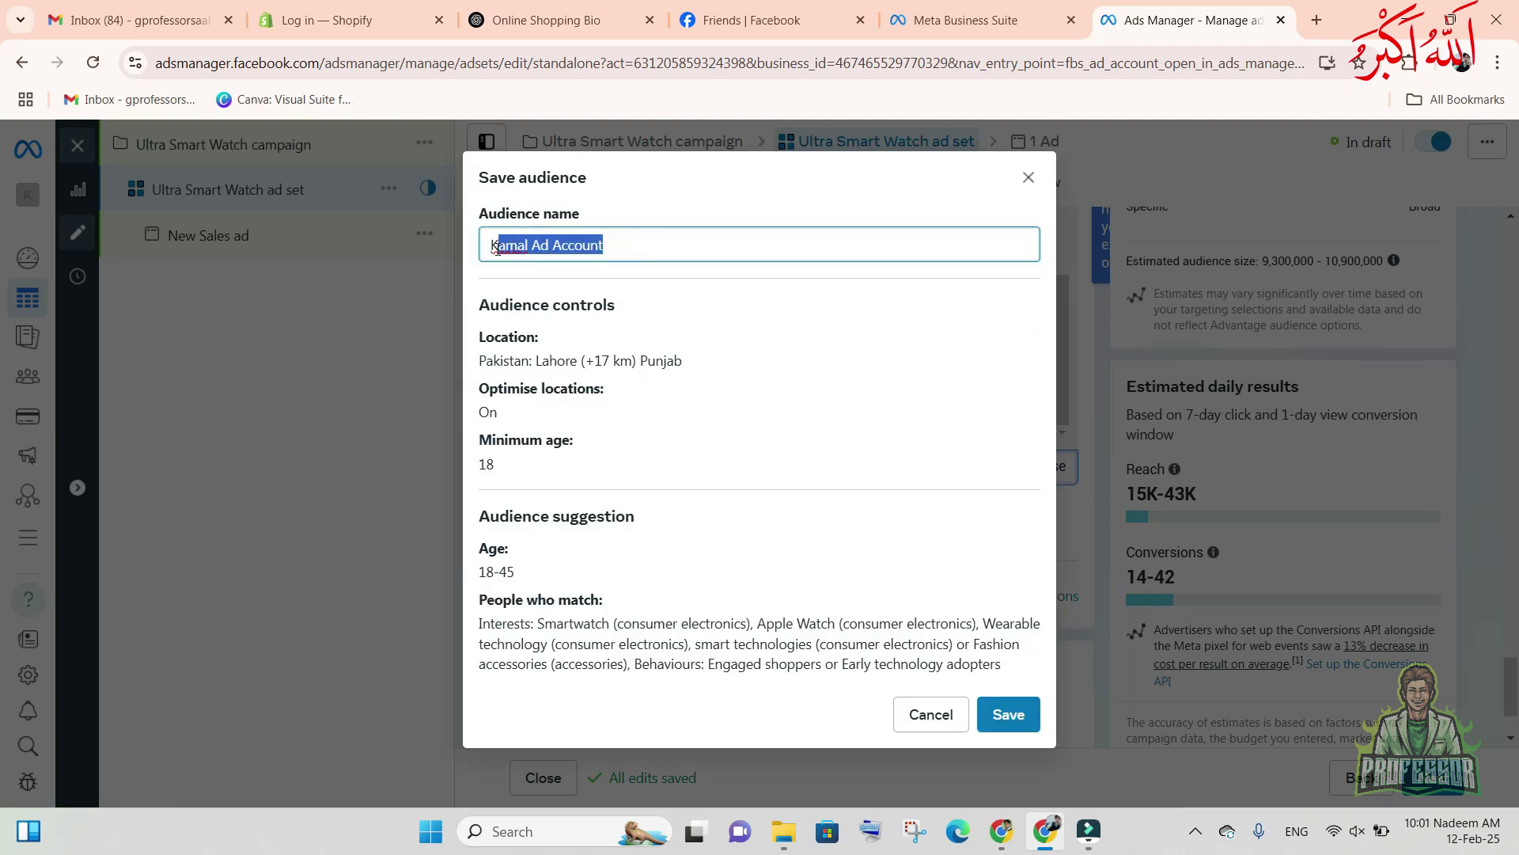
key("BackSpace")
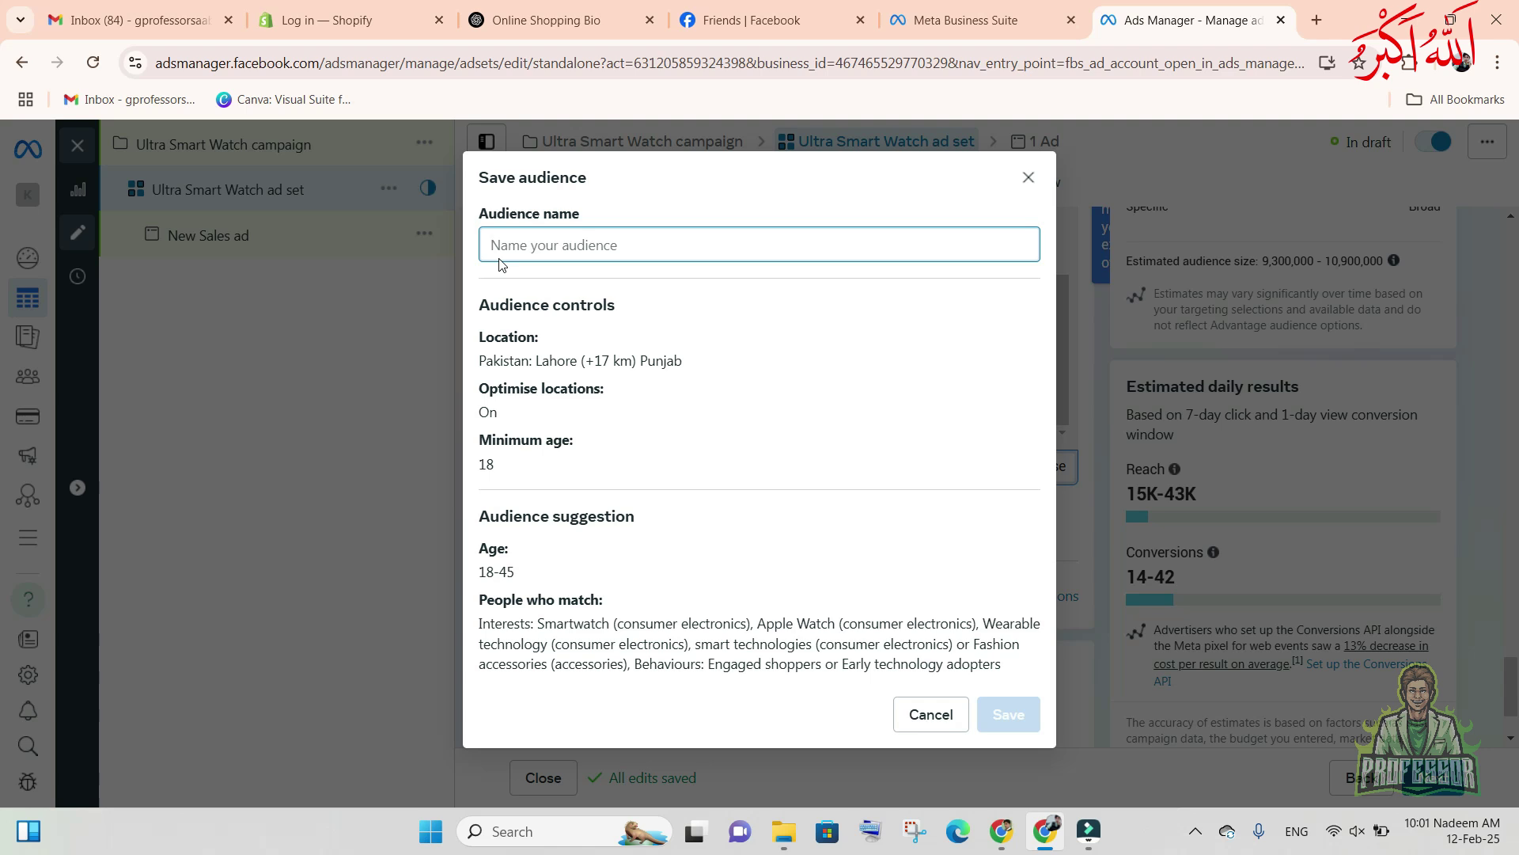
type("Smart Watch audience")
left_click(995, 715)
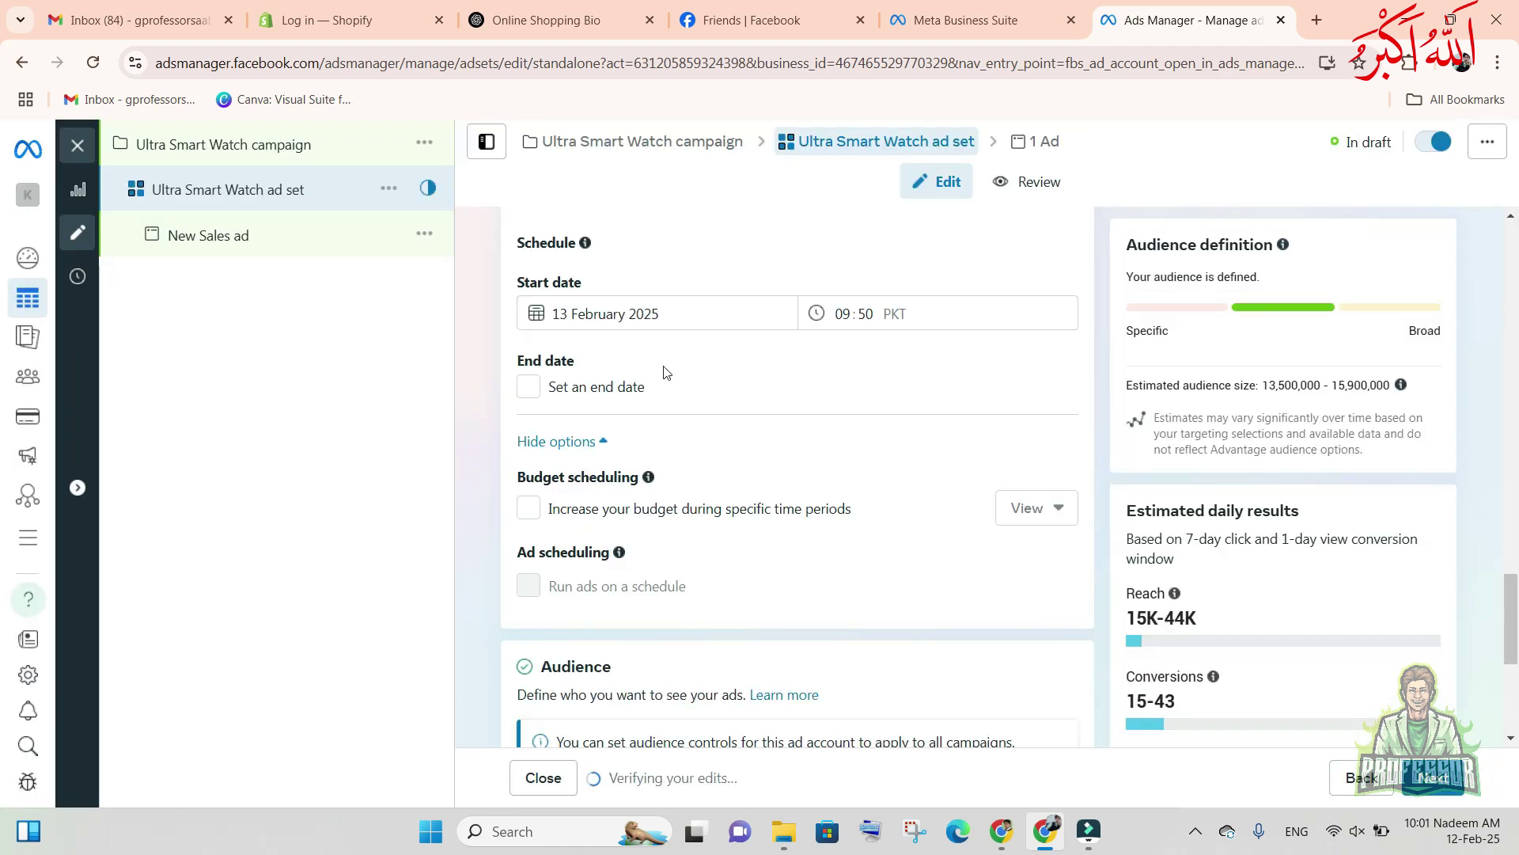
- Check the saved audience selector and review the Smart Watch audience's location, age and interest settings
scroll(632, 435, "down", 5)
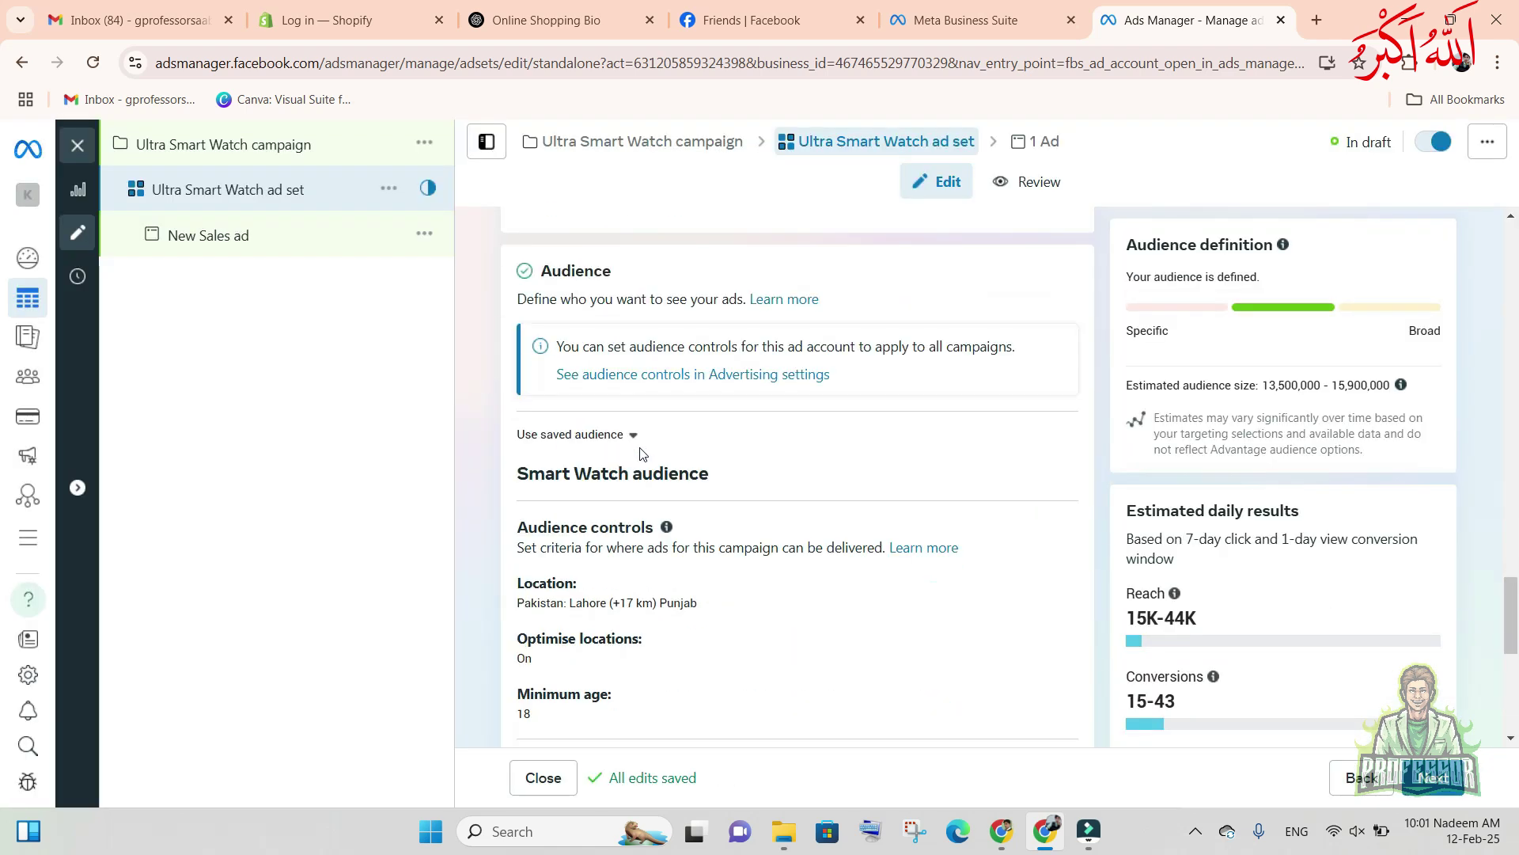
left_click(638, 440)
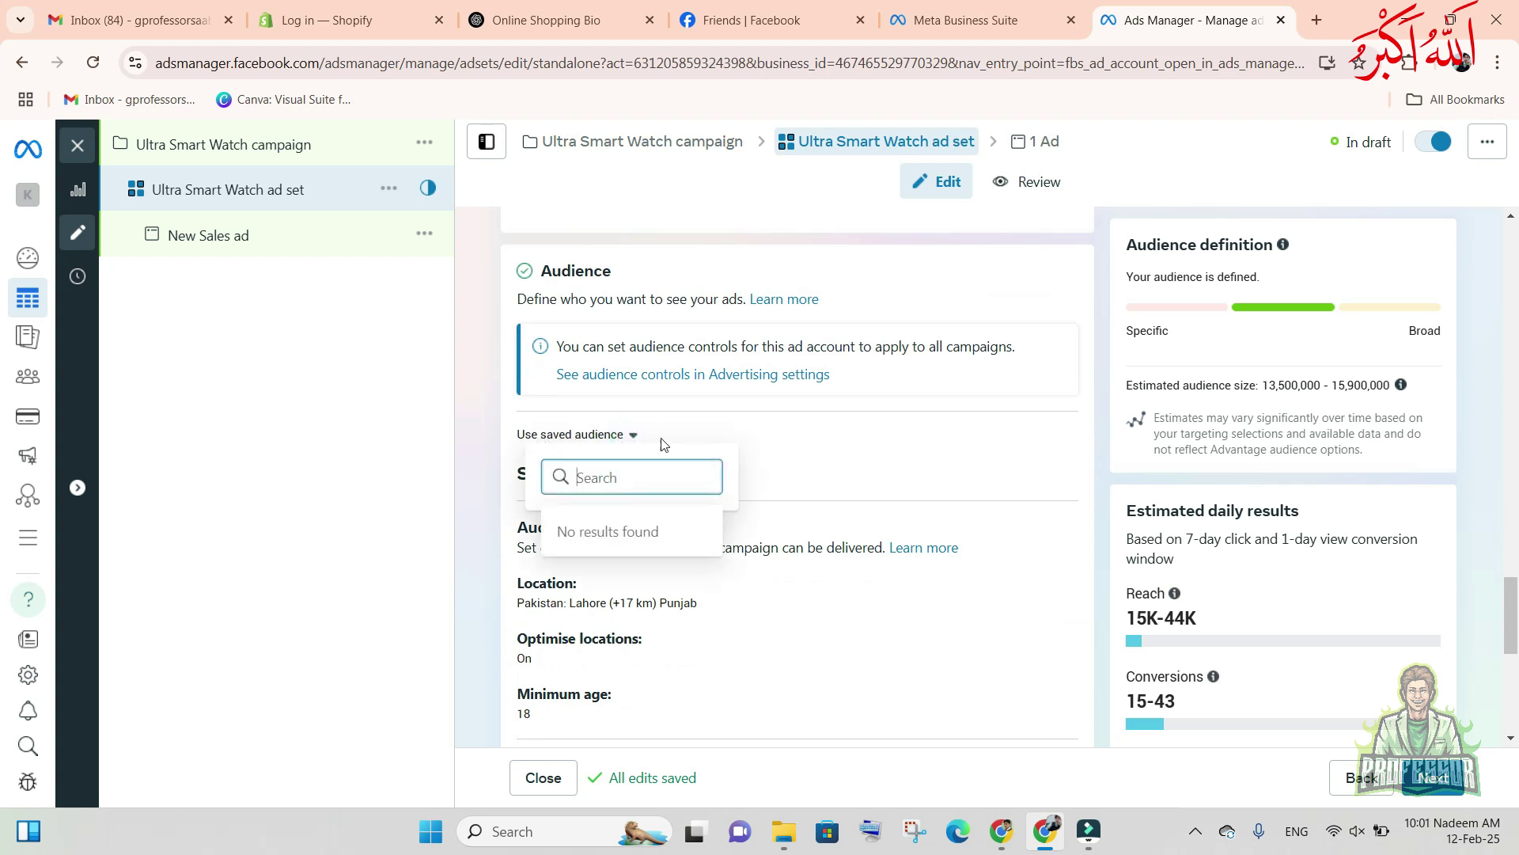
left_click(483, 478)
scroll(487, 549, "down", 3)
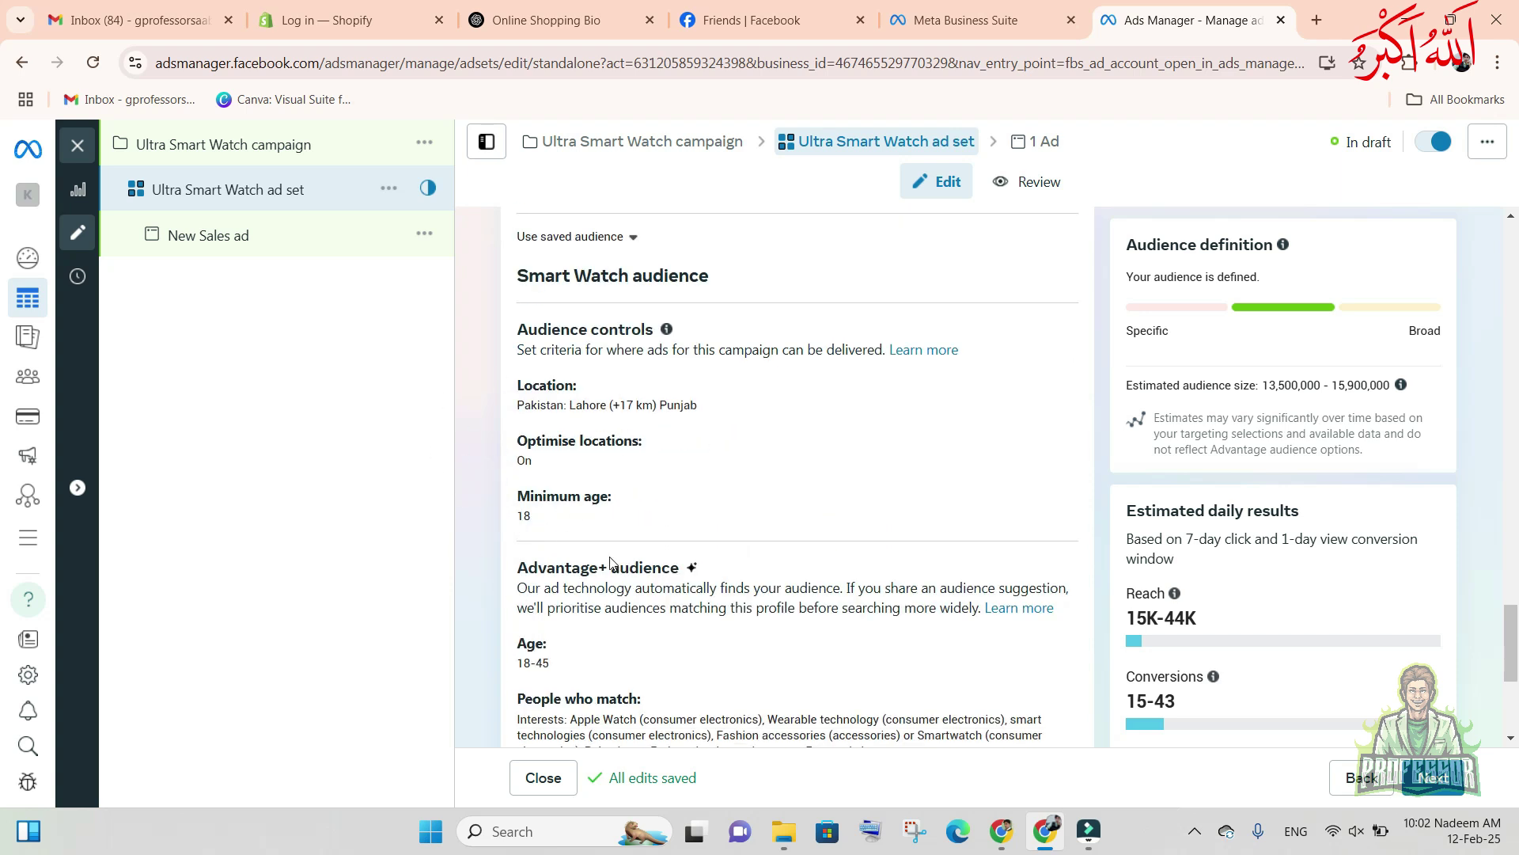
scroll(554, 267, "down", 1)
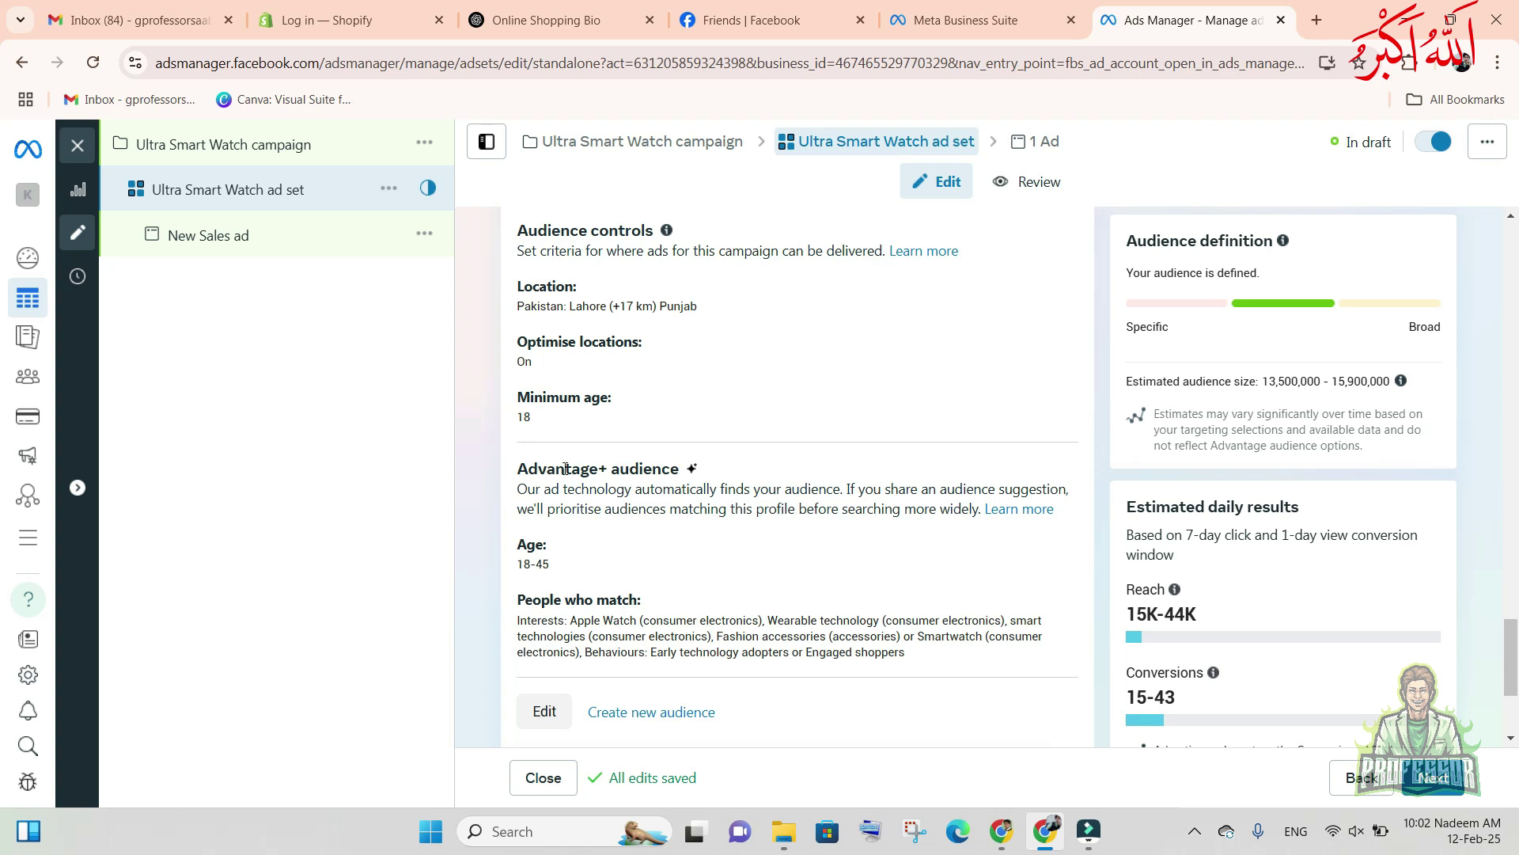
- Edit the ad set's placements and switch from Advantage+ placements to Manual placements
scroll(622, 459, "down", 3)
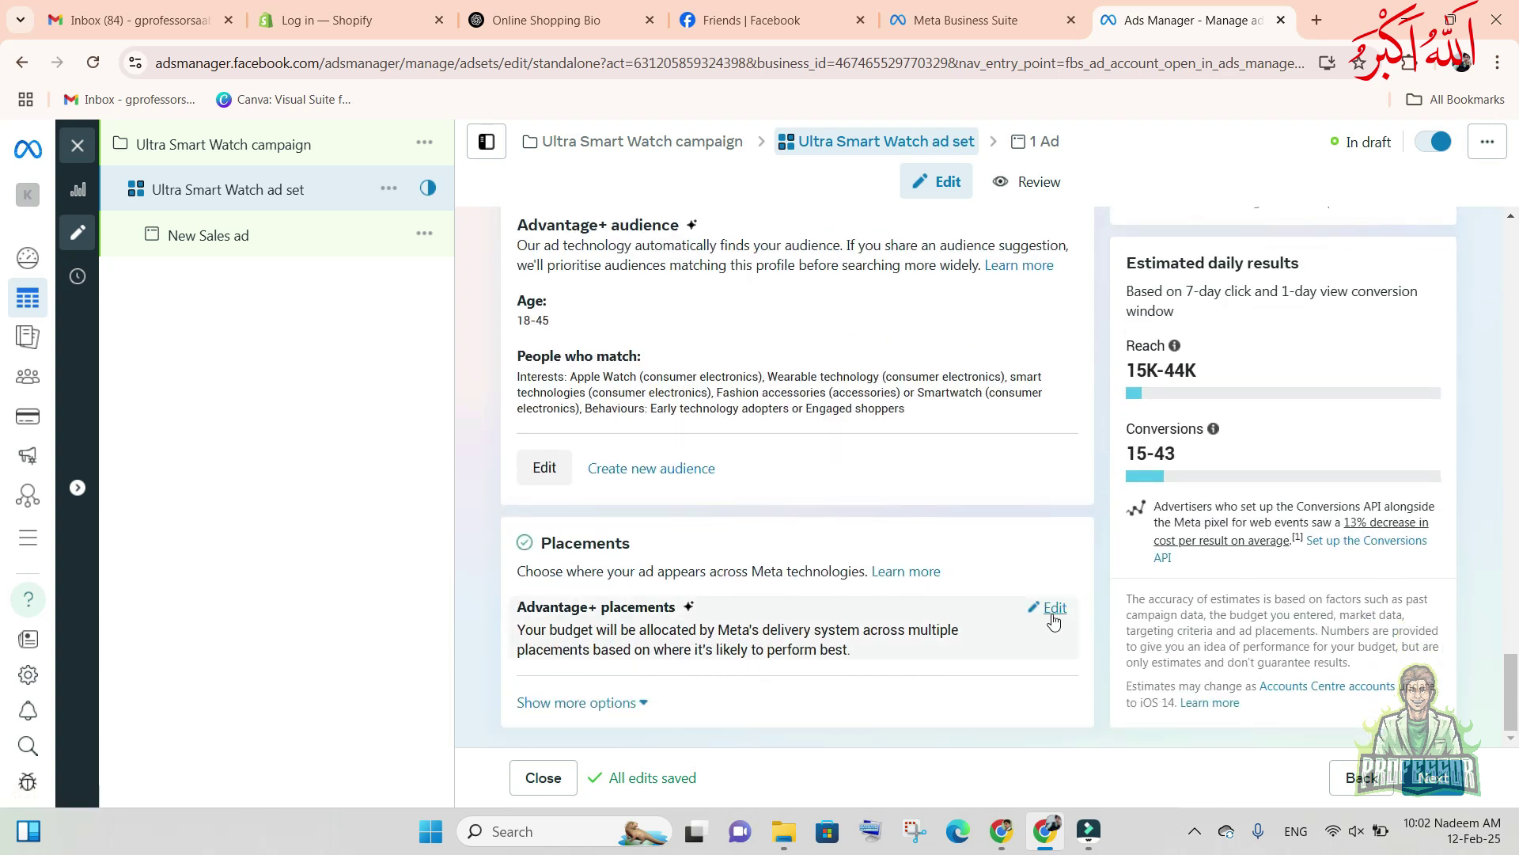
left_click(1054, 611)
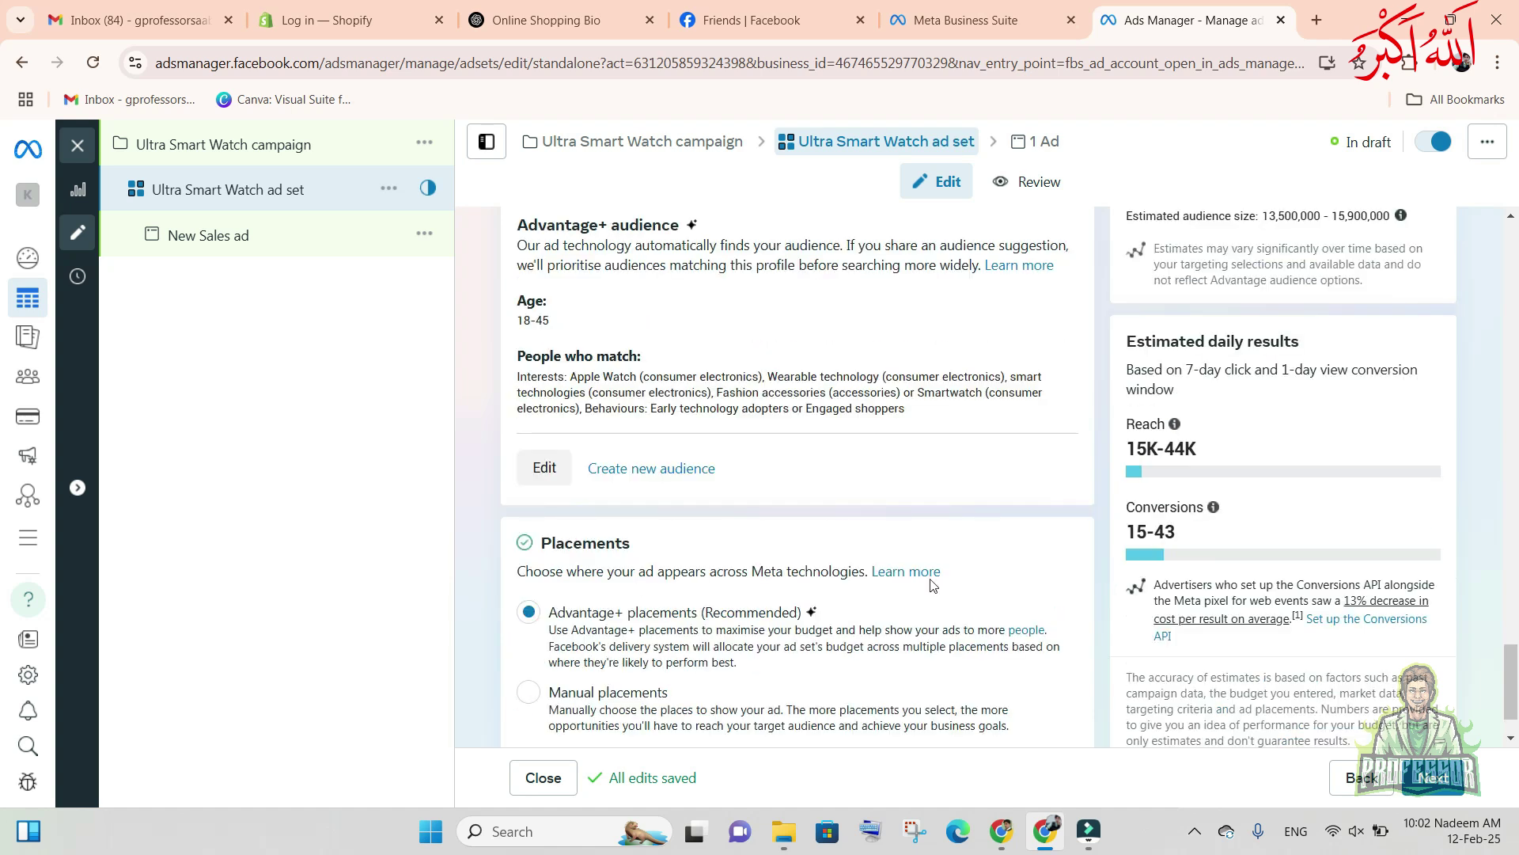
scroll(573, 562, "down", 1)
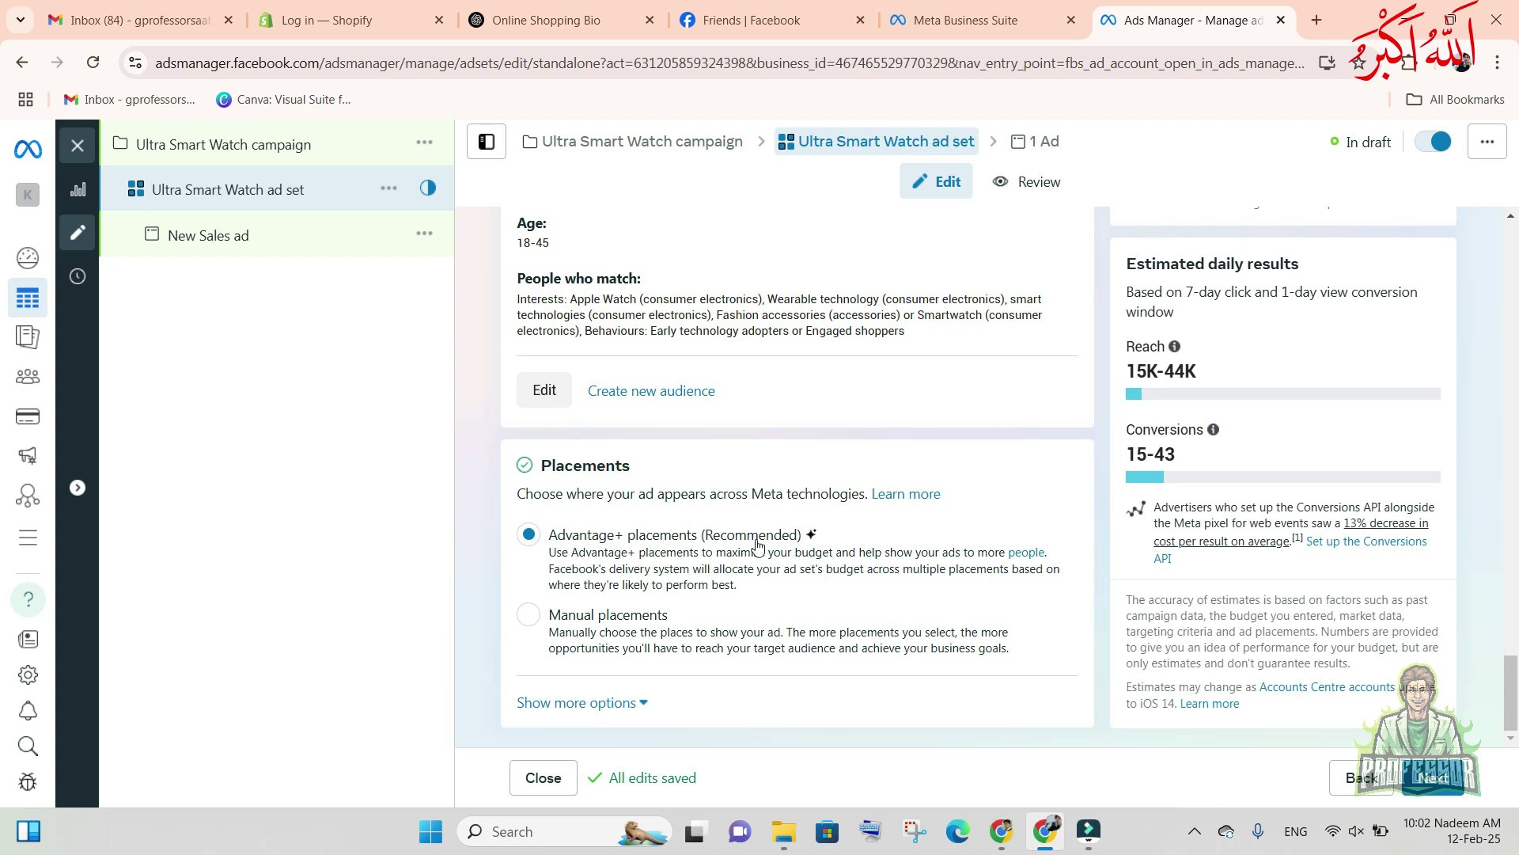
left_click(531, 622)
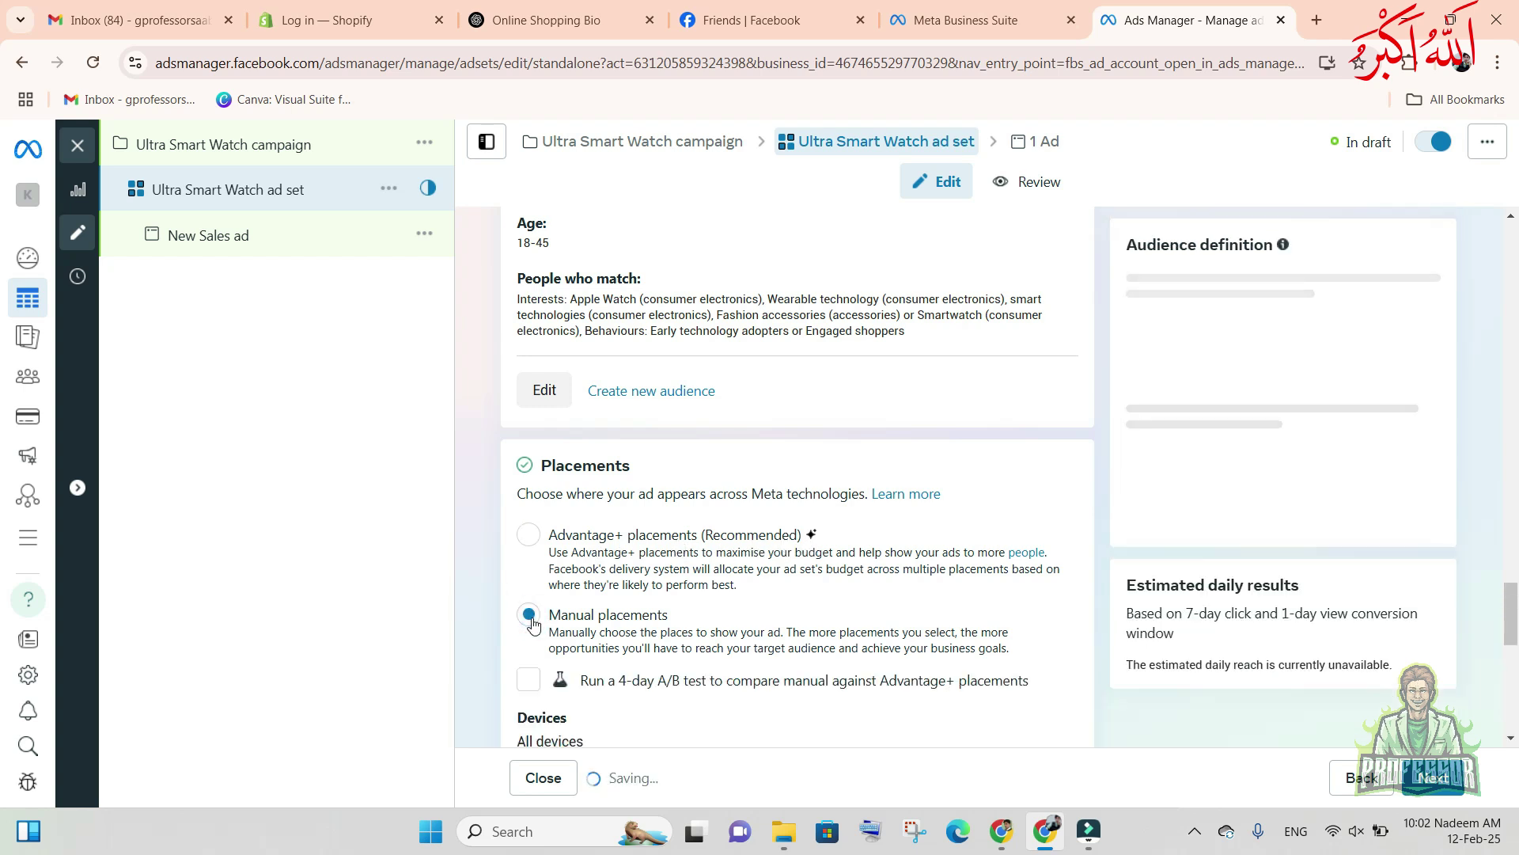
- Exclude Messenger and Audience Network from the platforms, keeping only Facebook and Instagram, and review the placement categories
scroll(533, 609, "down", 6)
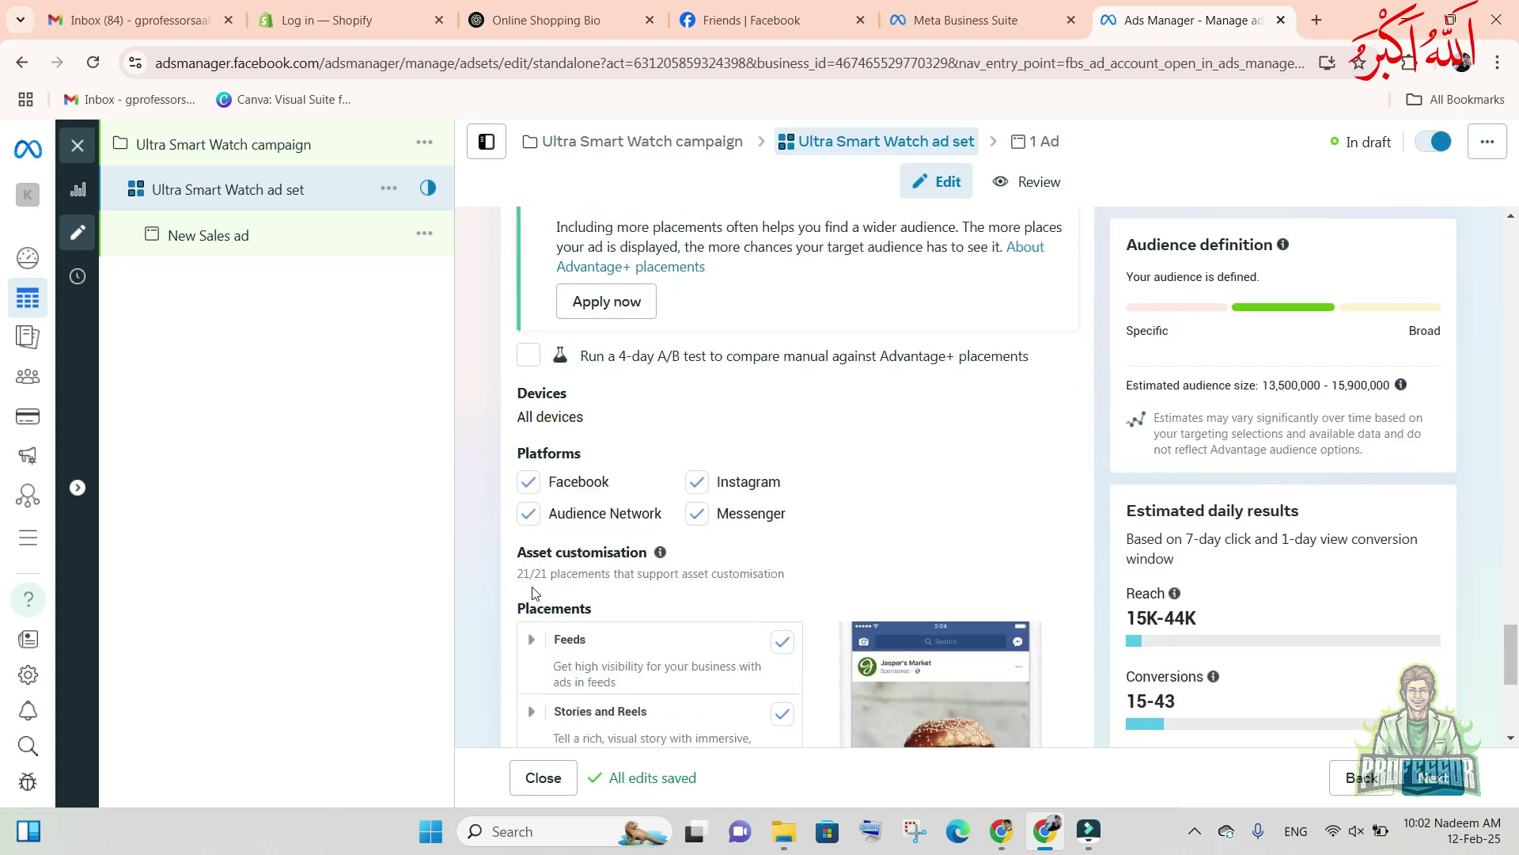
left_click(705, 520)
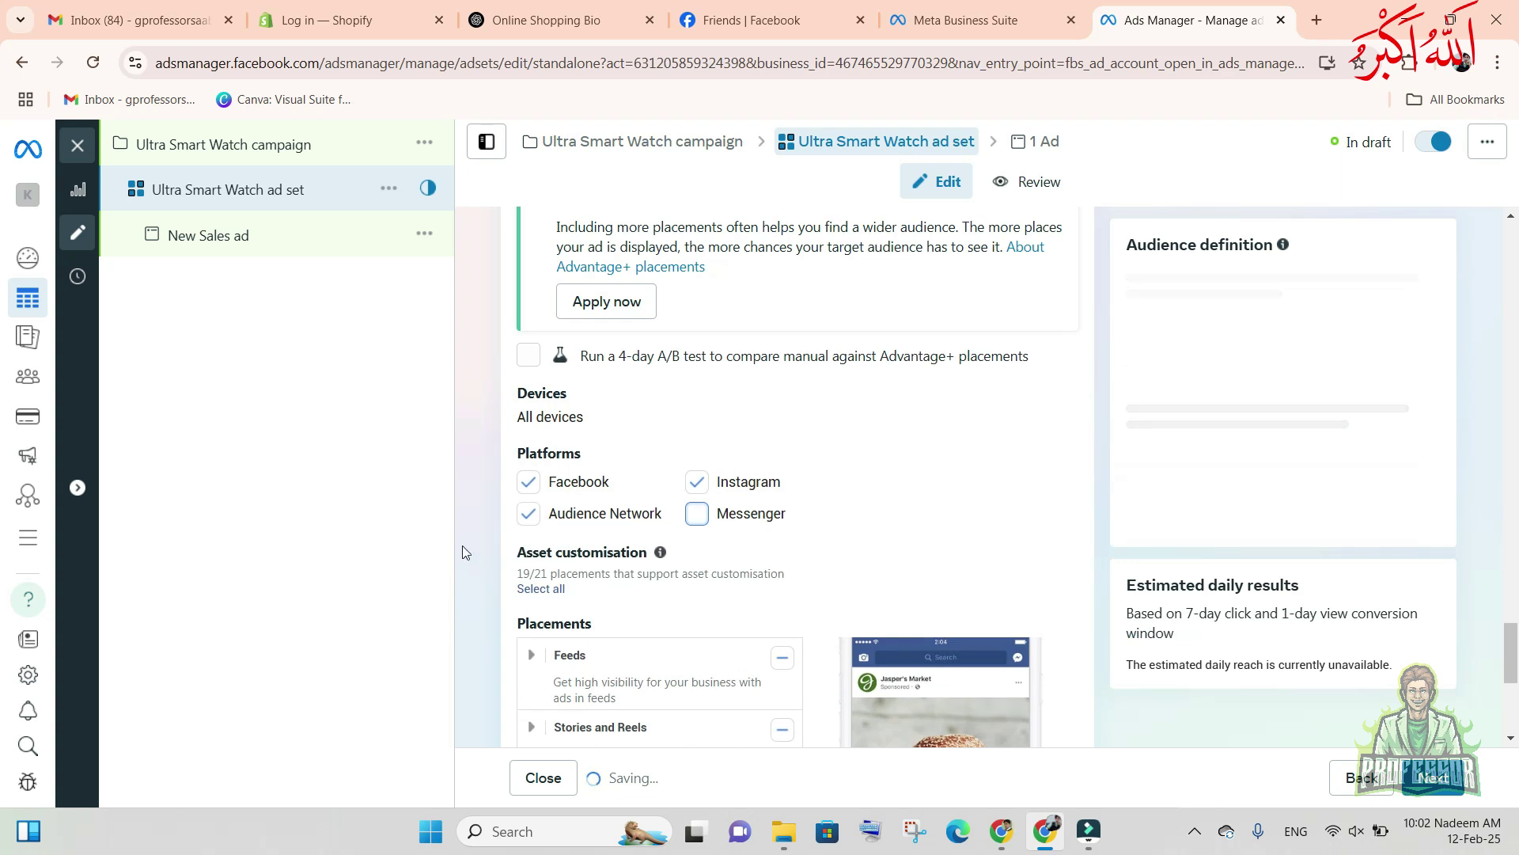
double_click(528, 513)
left_click(528, 513)
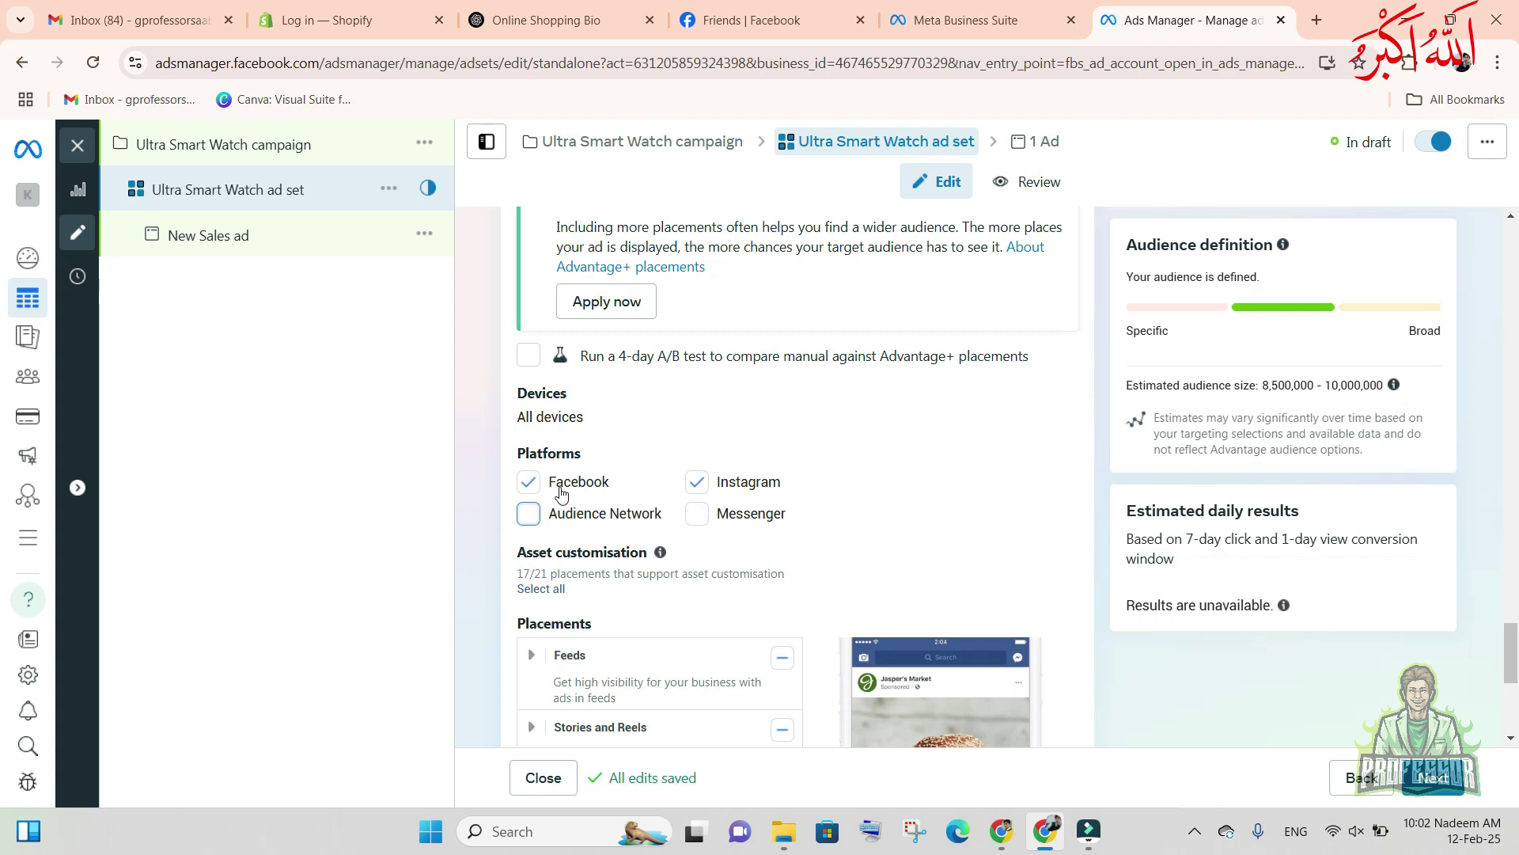
scroll(634, 618, "down", 5)
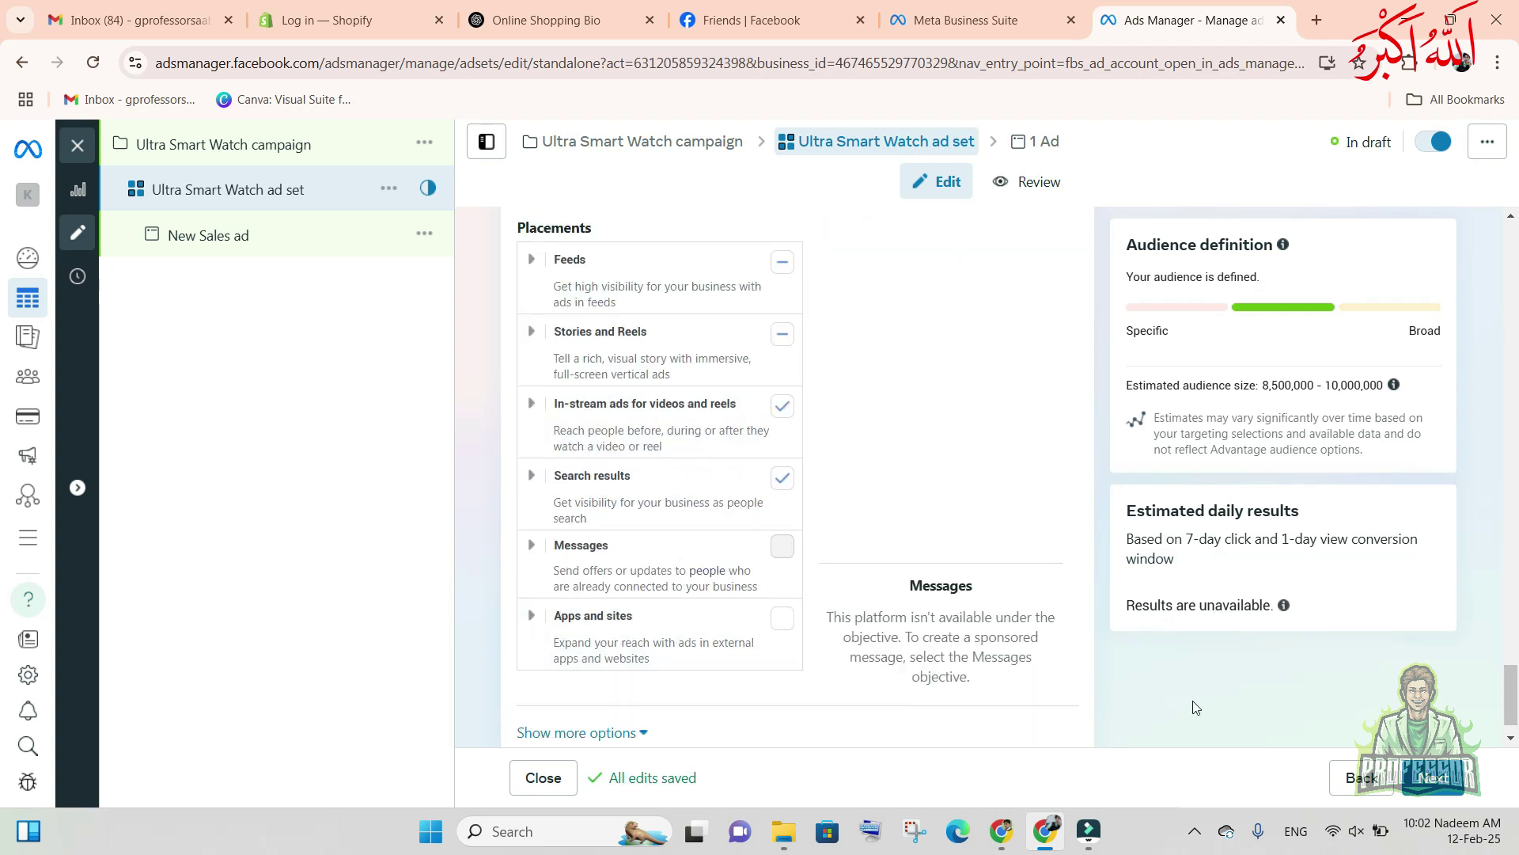
scroll(882, 599, "up", 1)
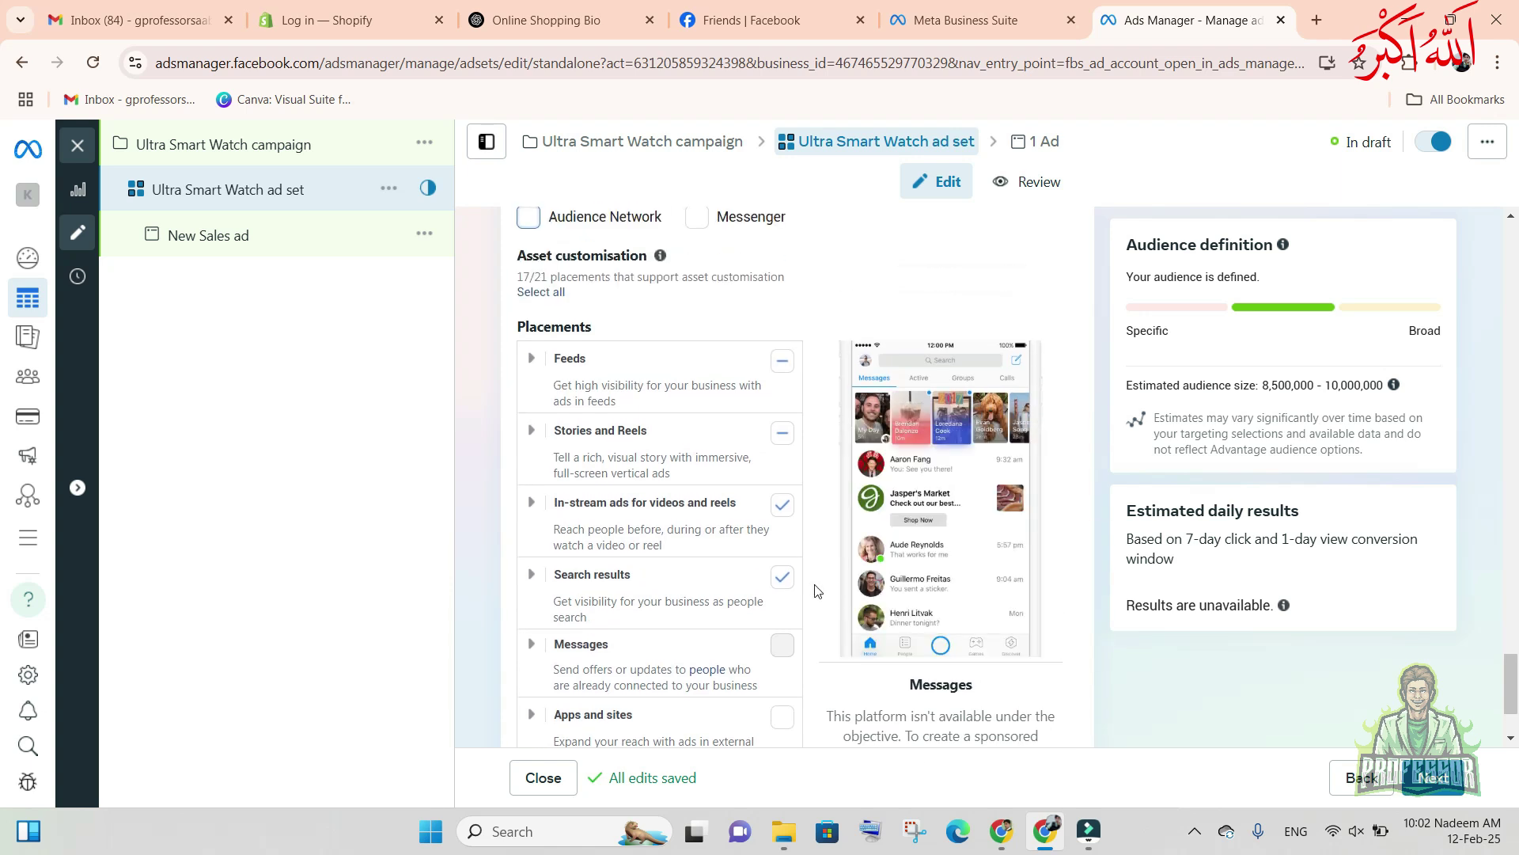
scroll(818, 590, "down", 2)
scroll(716, 490, "up", 5)
scroll(717, 490, "up", 4)
scroll(718, 502, "down", 10)
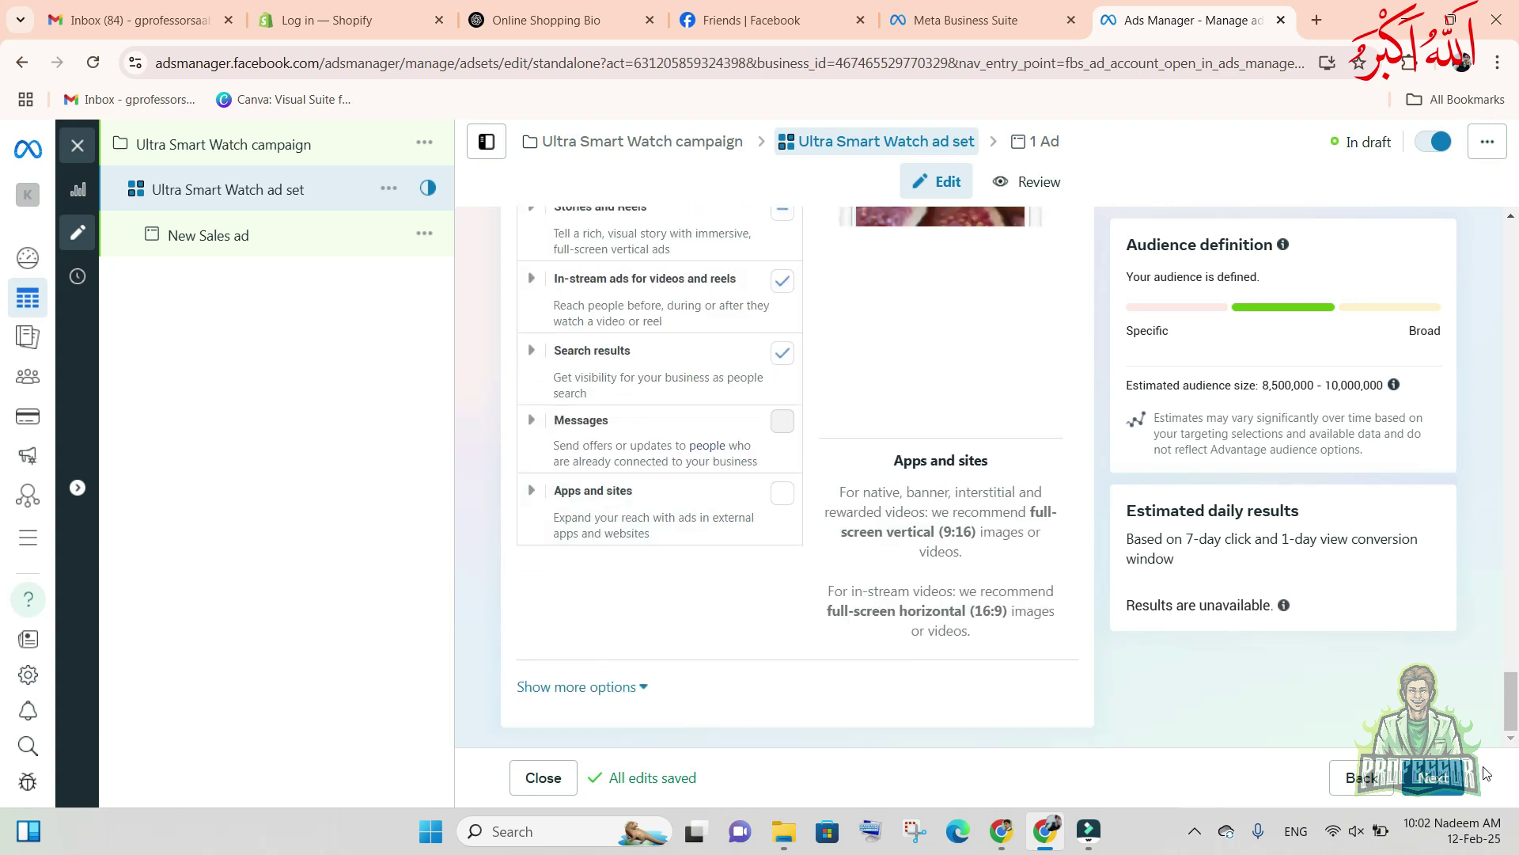
- Continue to the ad level, rename the ad as Ultra Watch ad and turn on its ad preview
left_click(1444, 779)
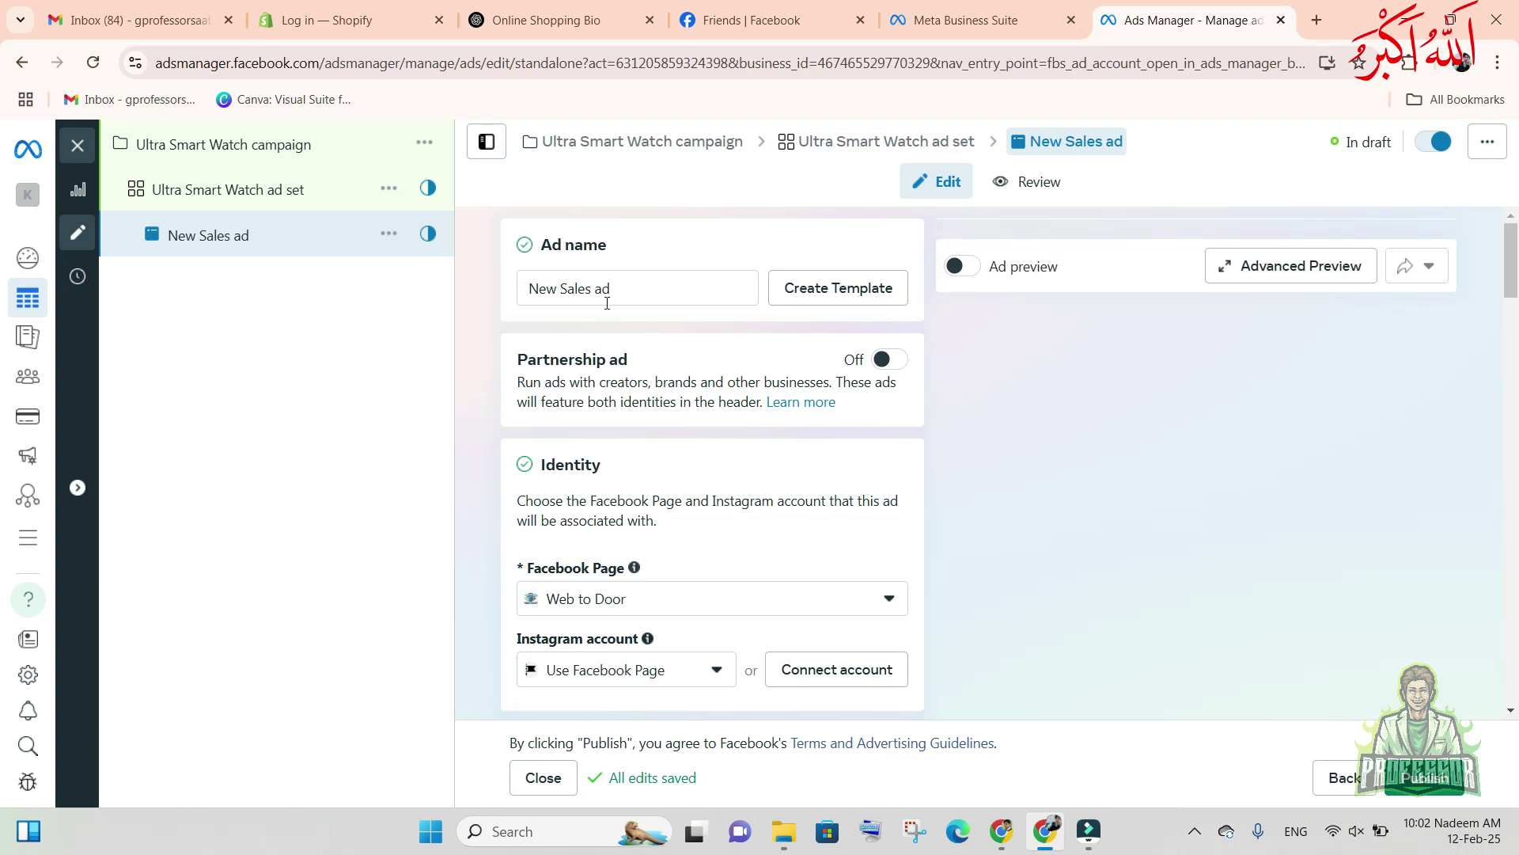
left_click(629, 287)
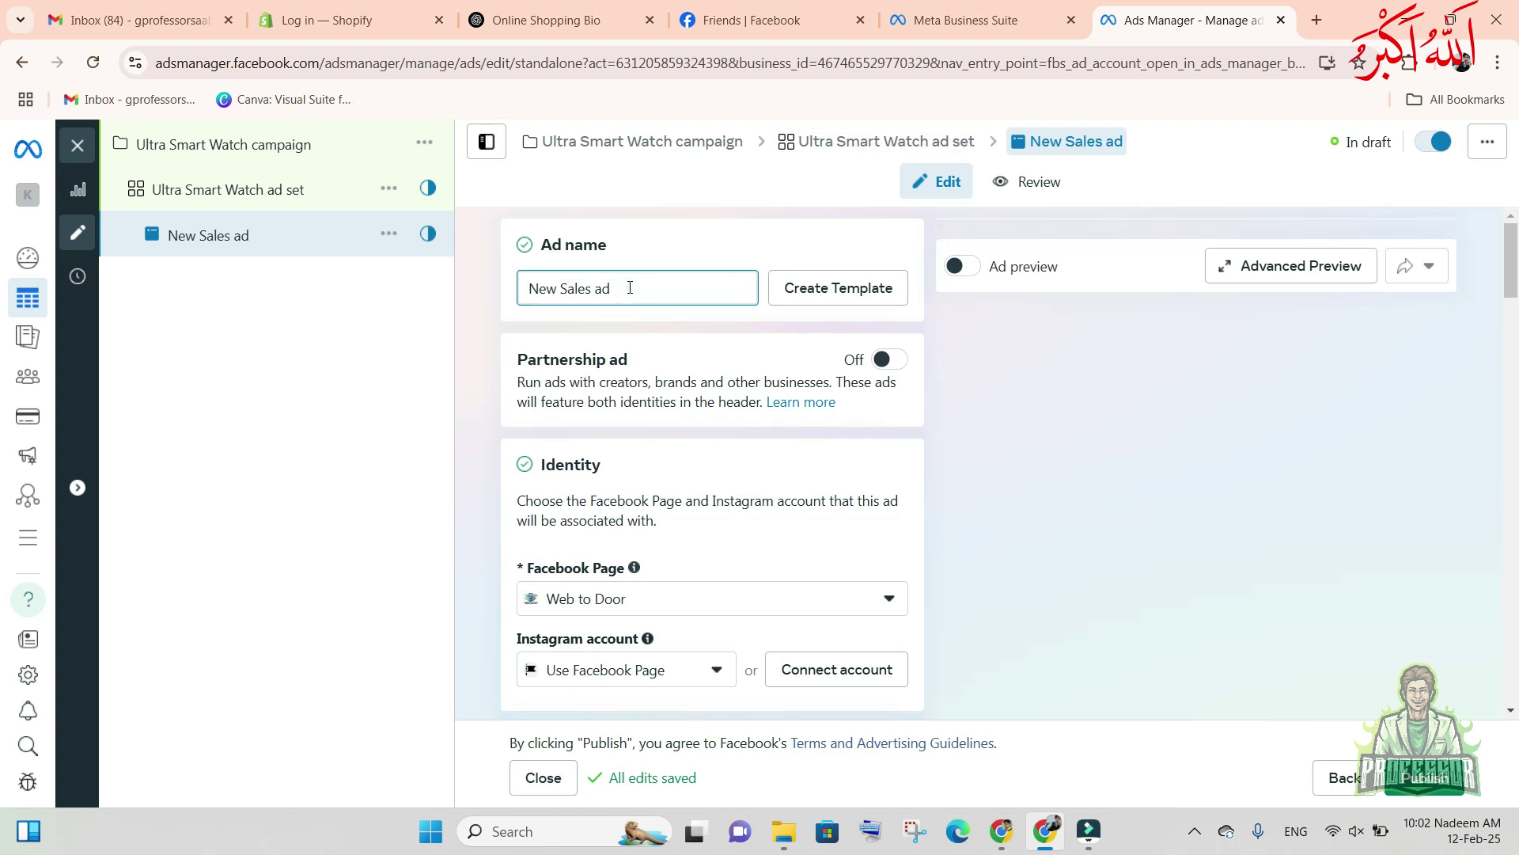
key("ctrl+shift+Left")
key("ctrl+shift+Left")
type("Ultra Watch")
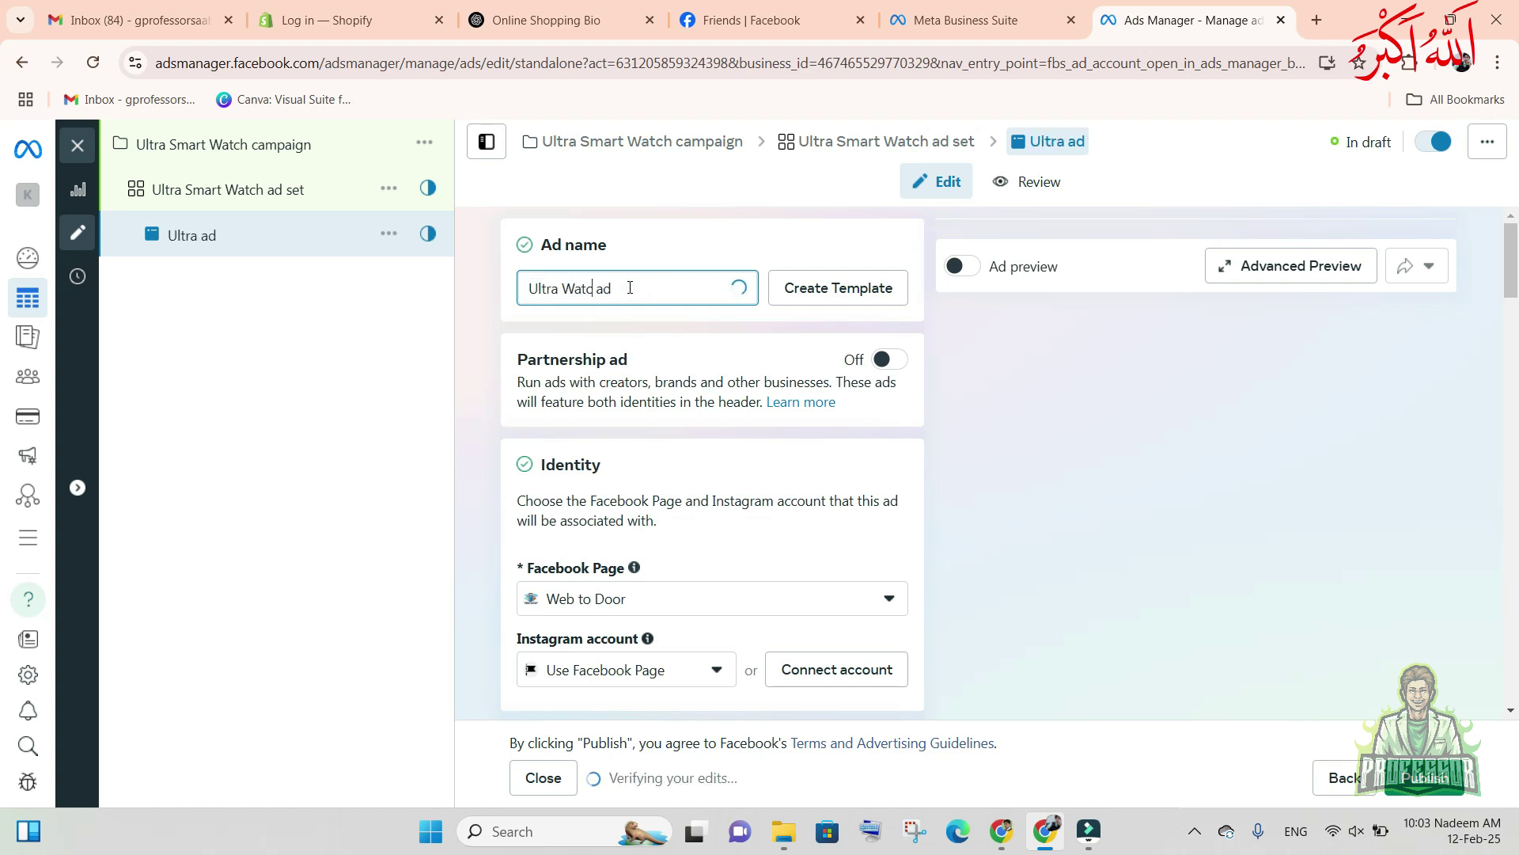
left_click(963, 266)
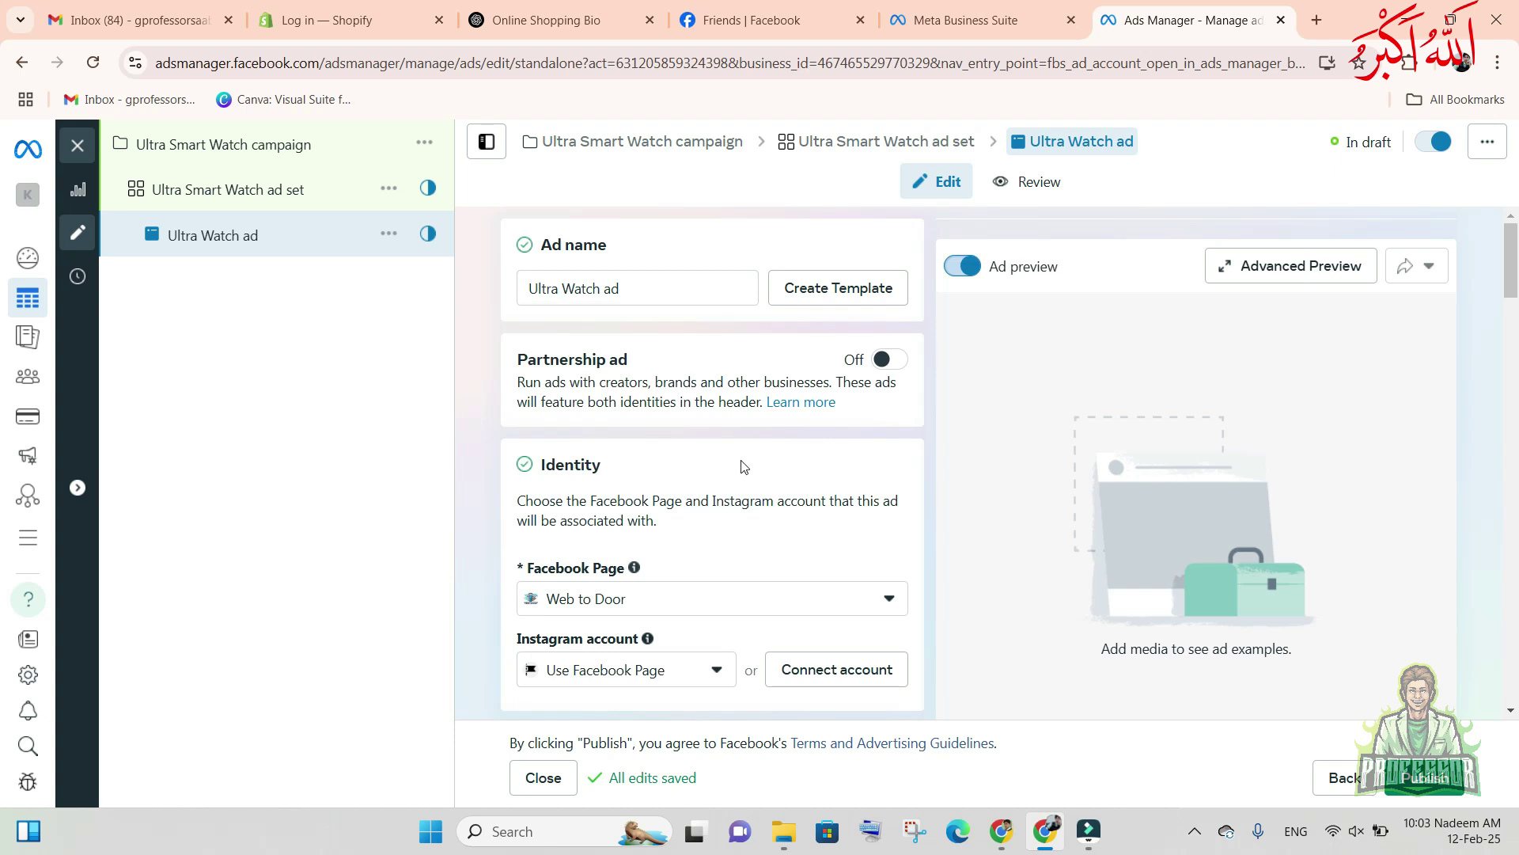
- Keep Web to Door as the ad's Facebook Page and choose the Single image or video format
scroll(601, 590, "down", 3)
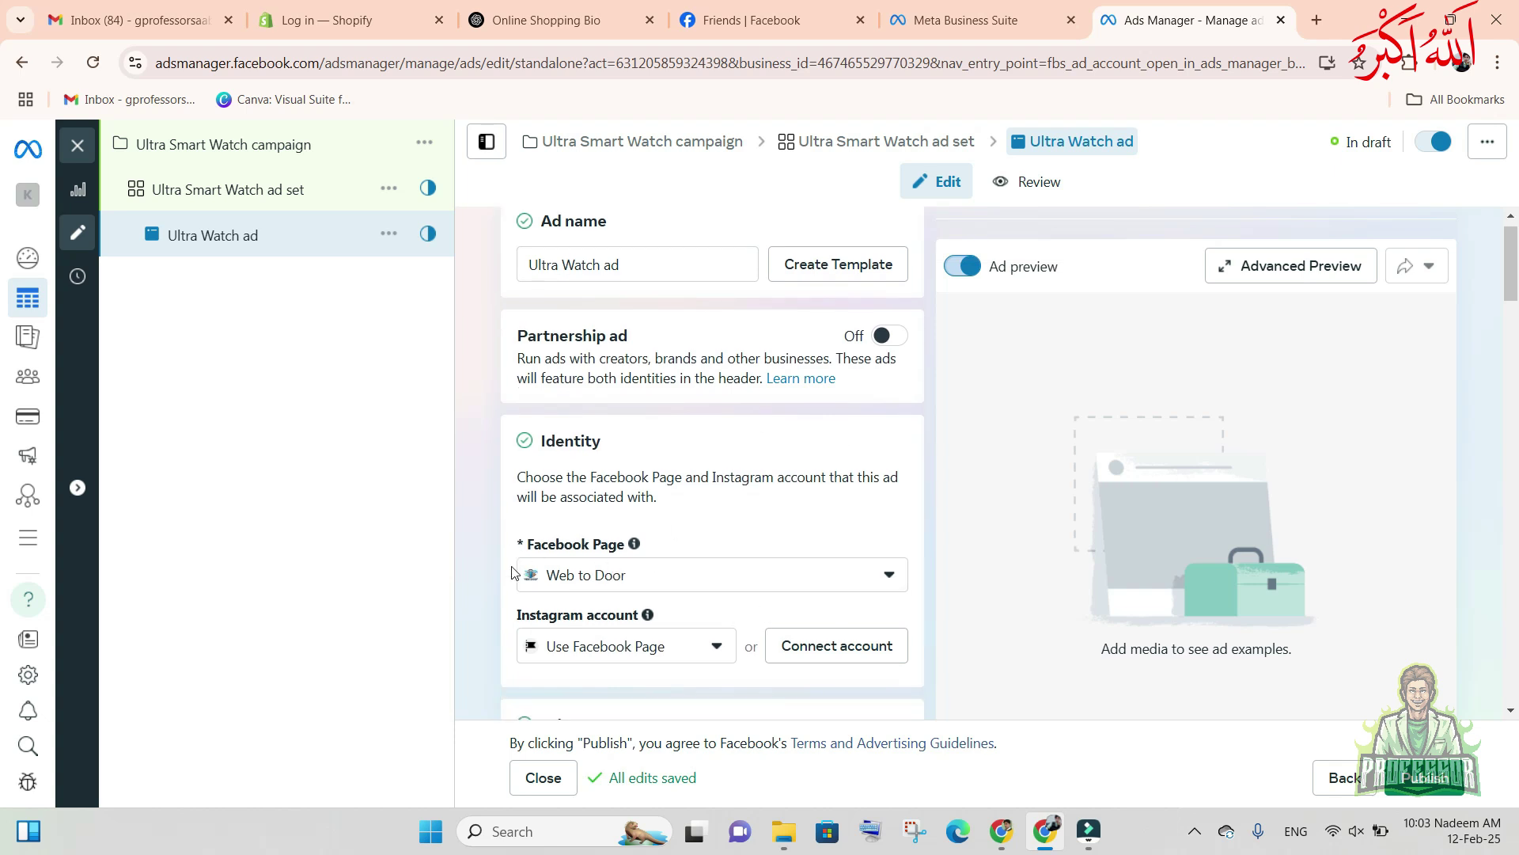
left_click(898, 405)
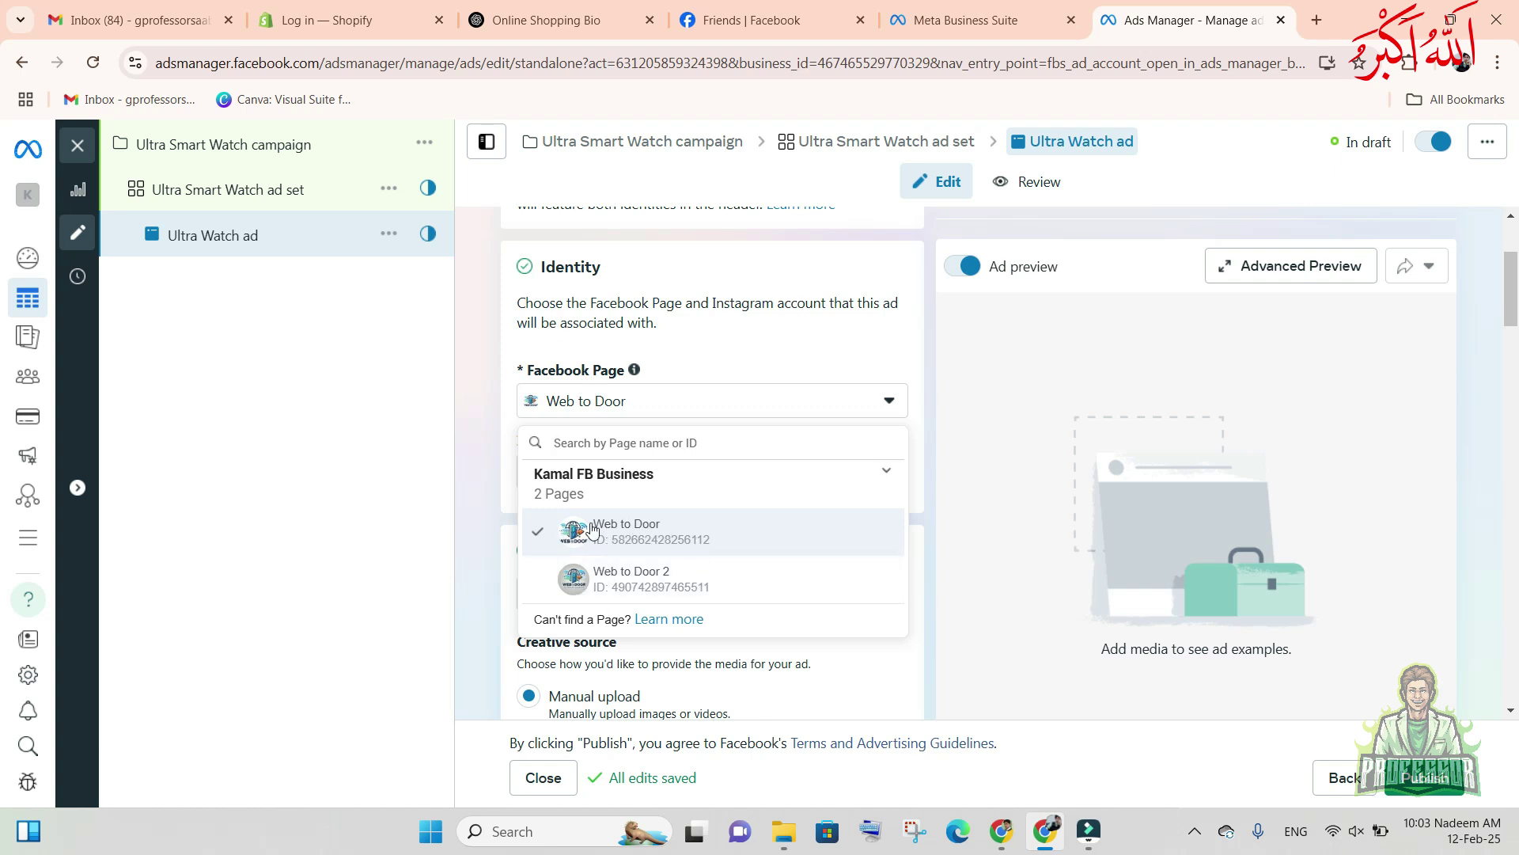
left_click(471, 404)
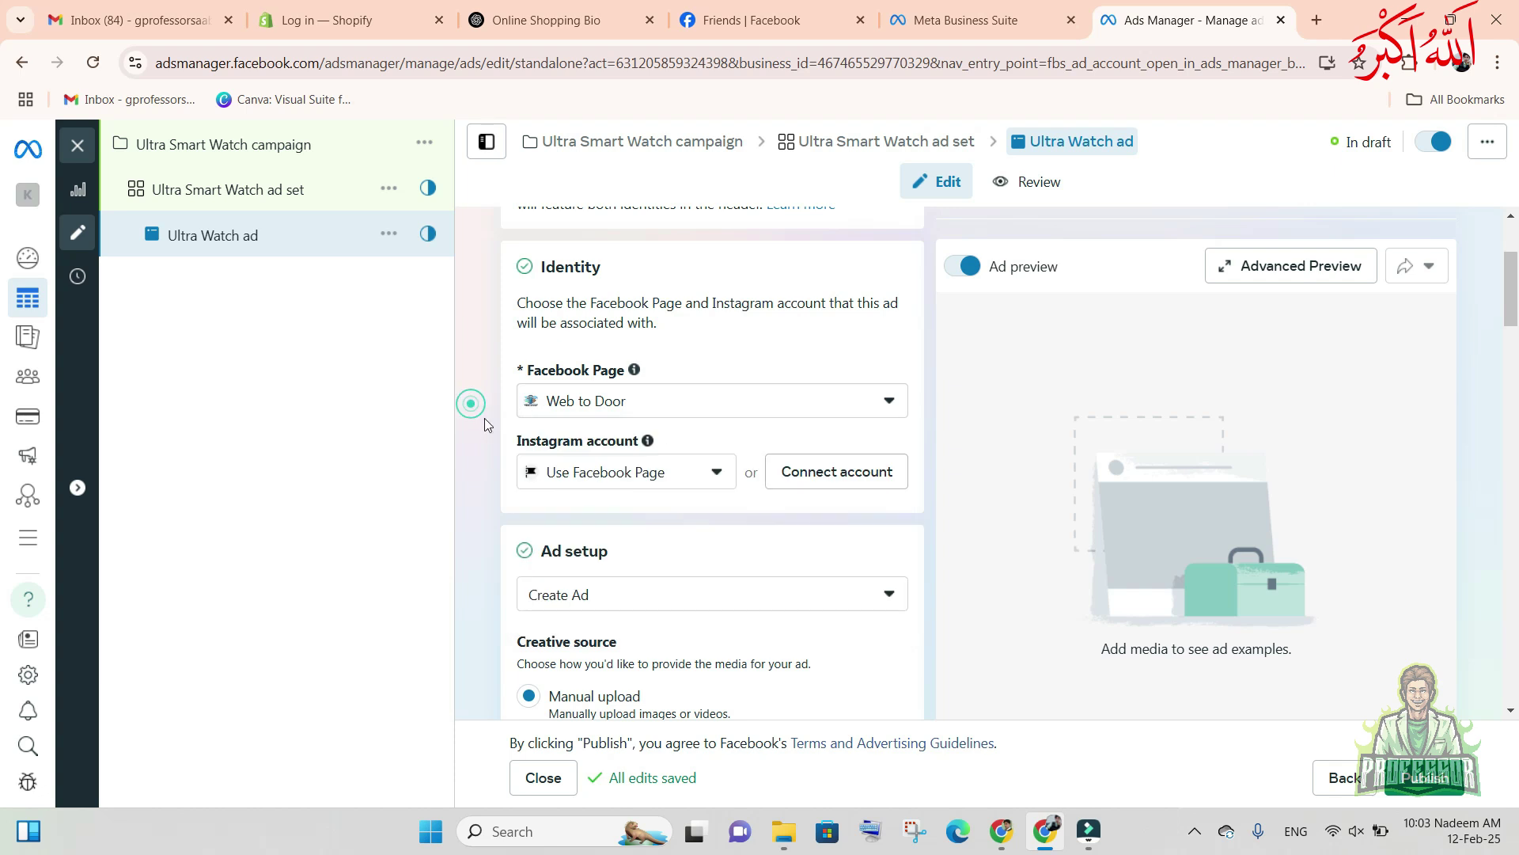
scroll(484, 427, "down", 12)
scroll(483, 461, "up", 6)
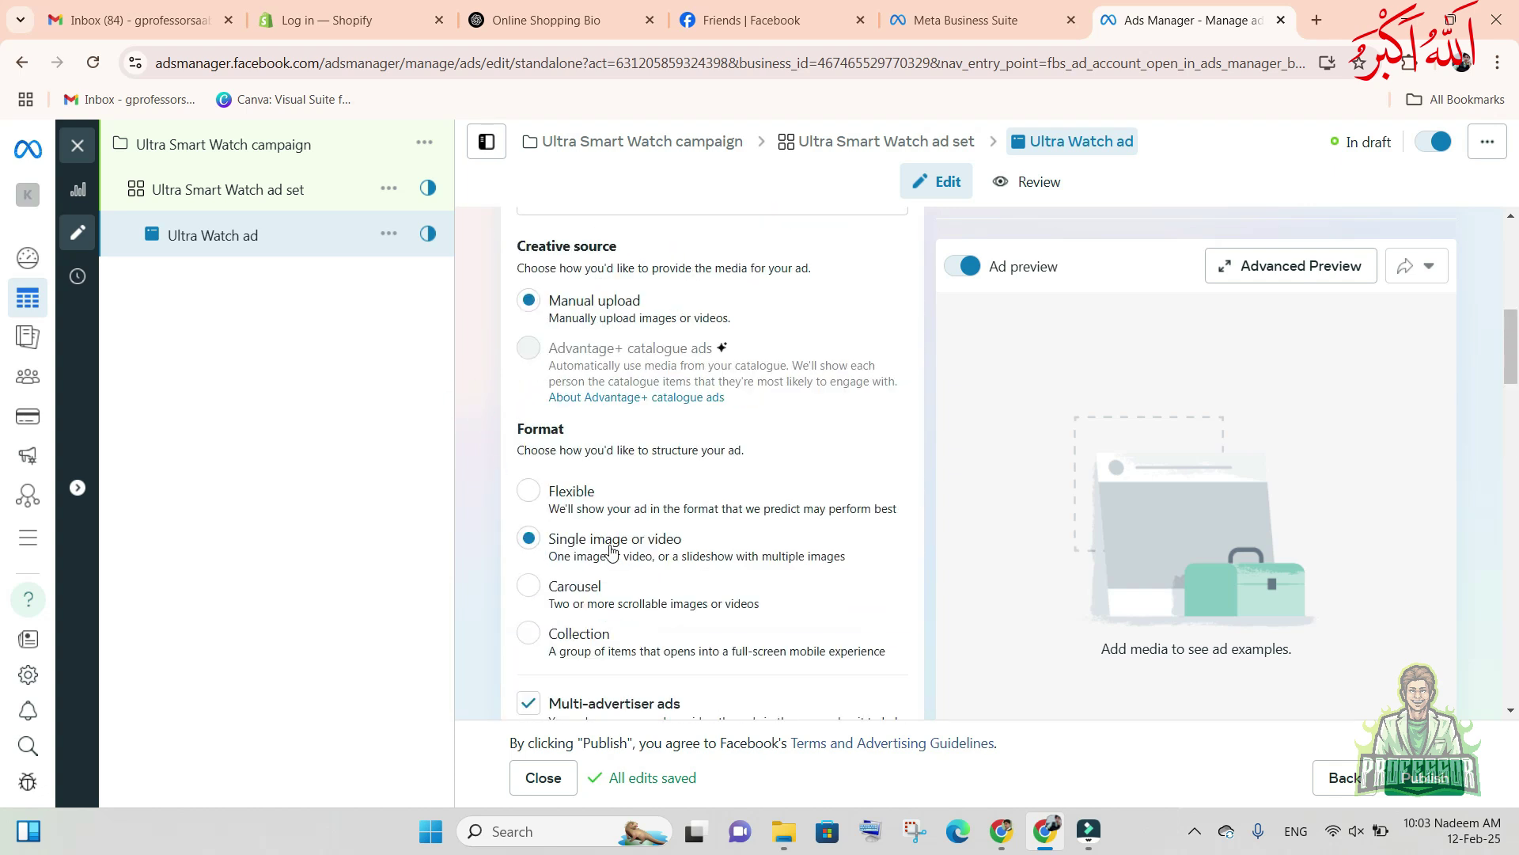
left_click(615, 545)
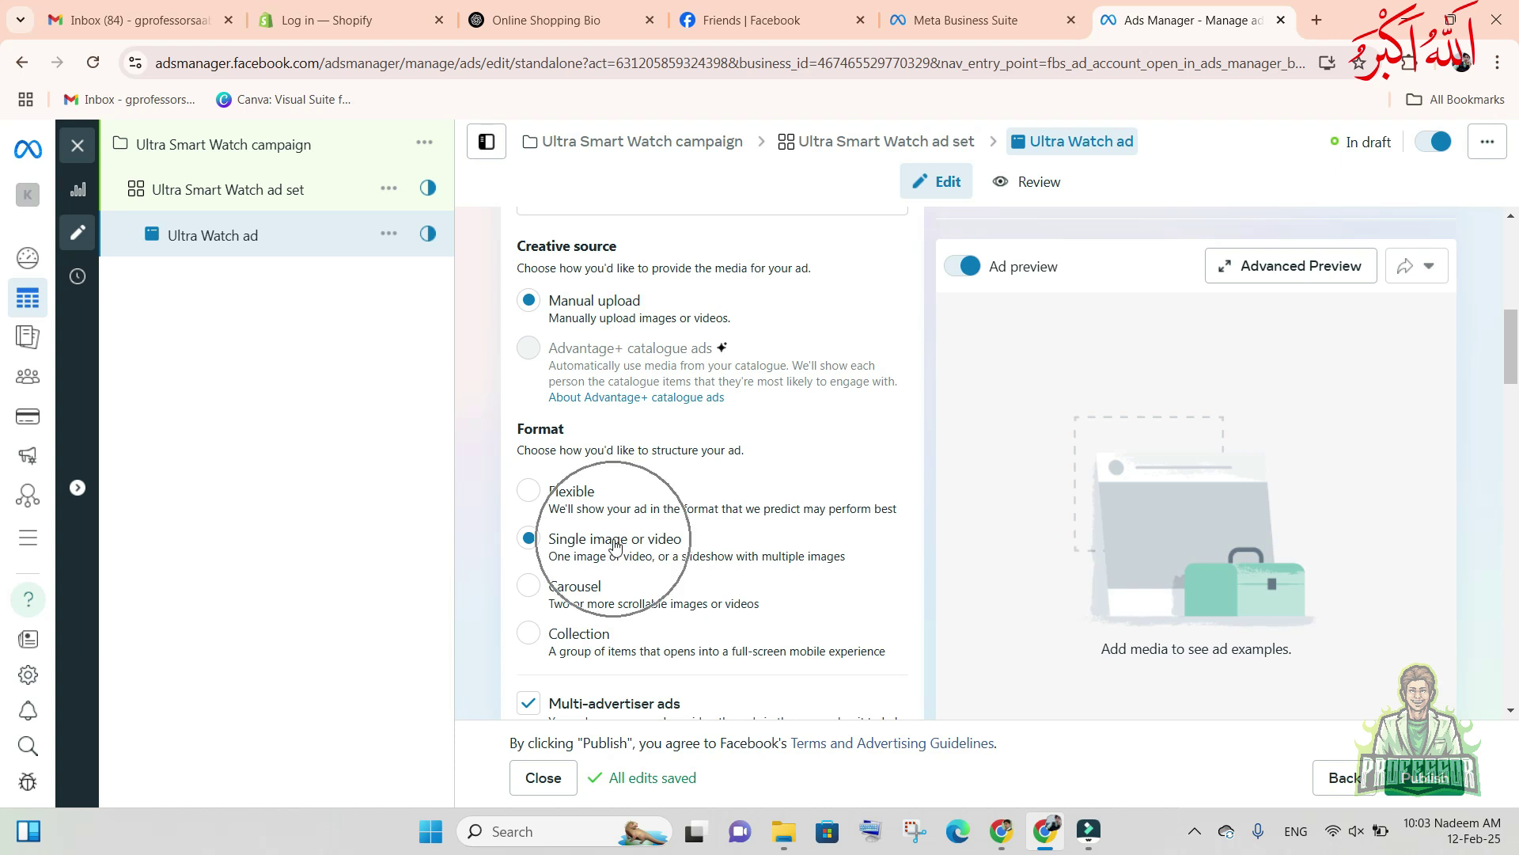
- Start setting up the ad creative as an image ad
scroll(615, 545, "down", 6)
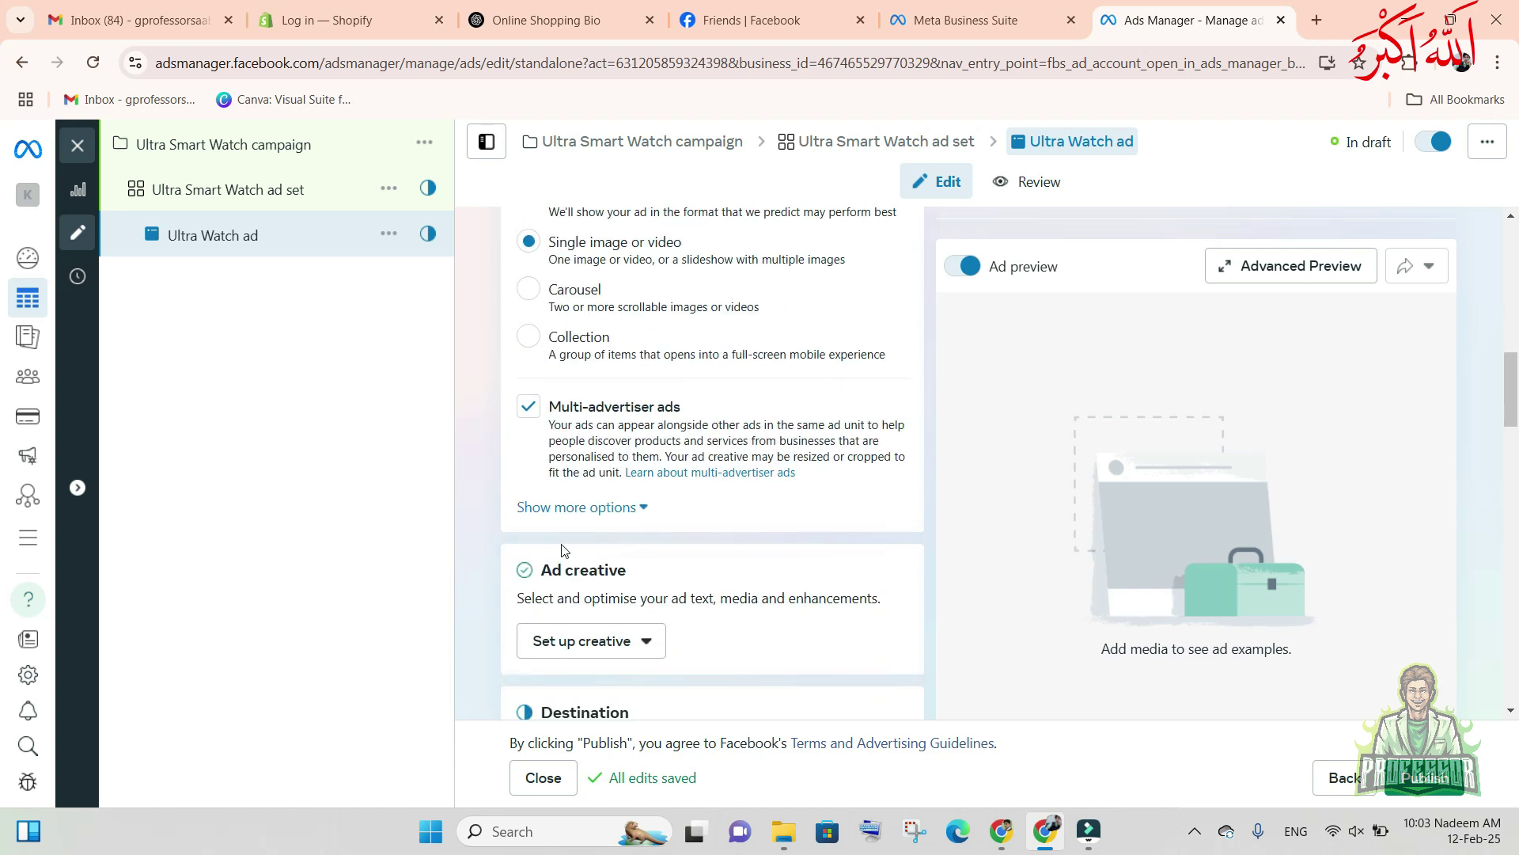
left_click(640, 453)
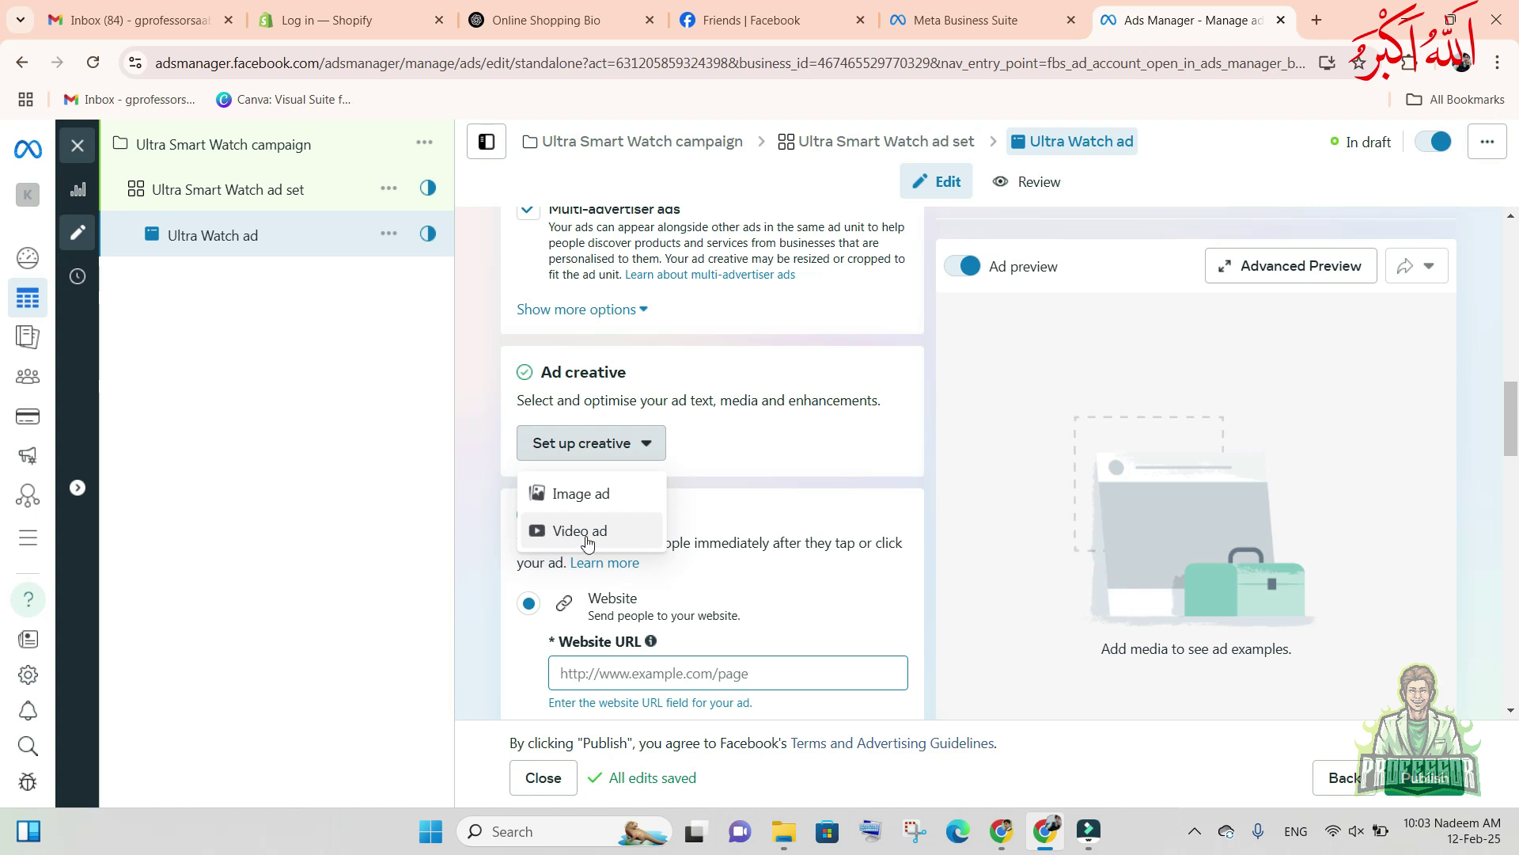
left_click(607, 495)
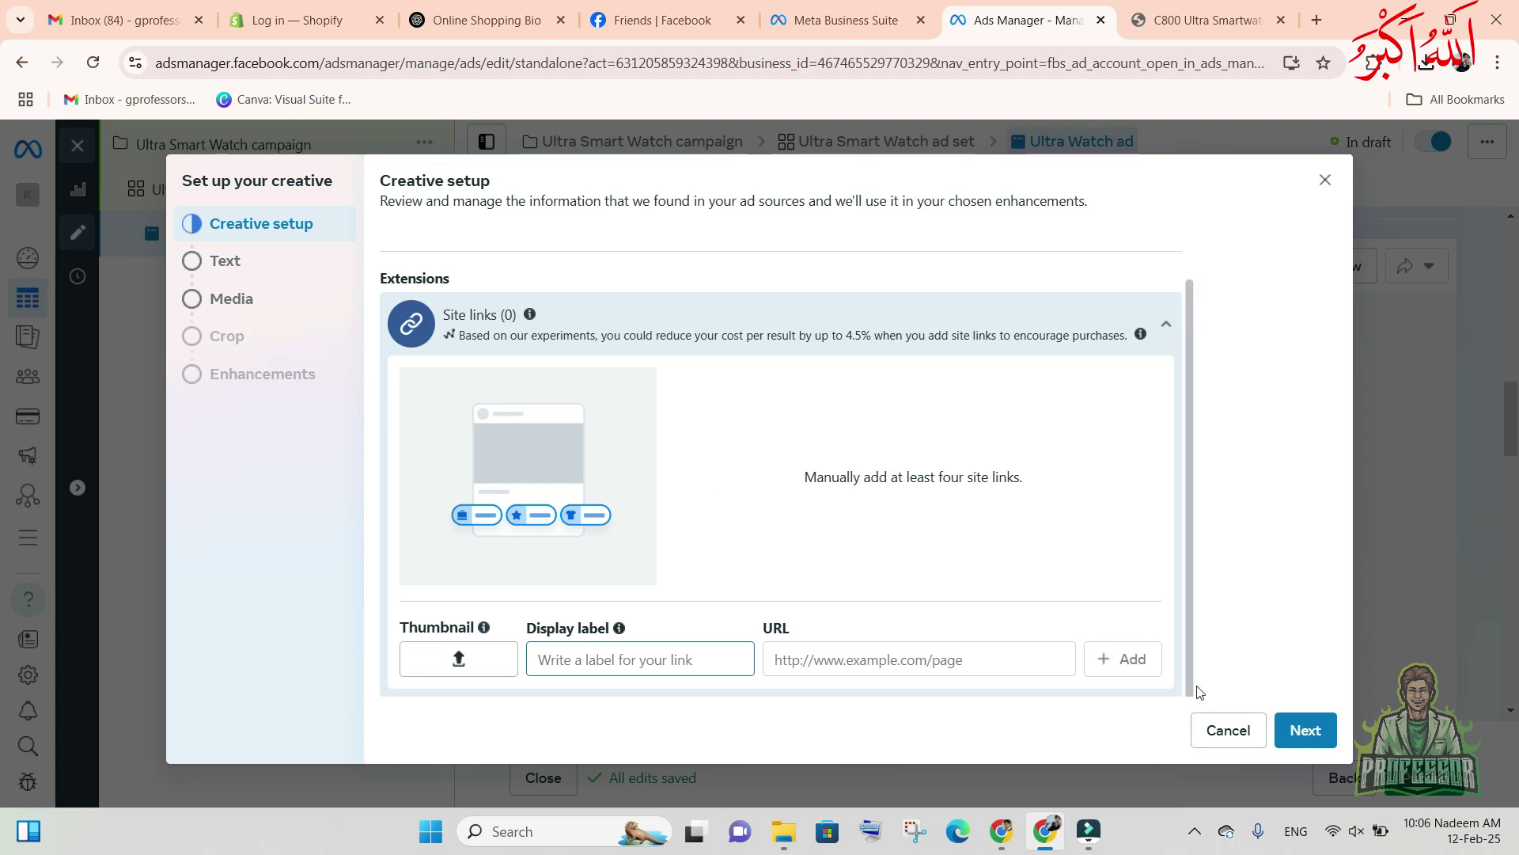
- Switch to the xarar.pk product page for the C800 Ultra Smartwatch Series 8 and look through it
left_click(1207, 20)
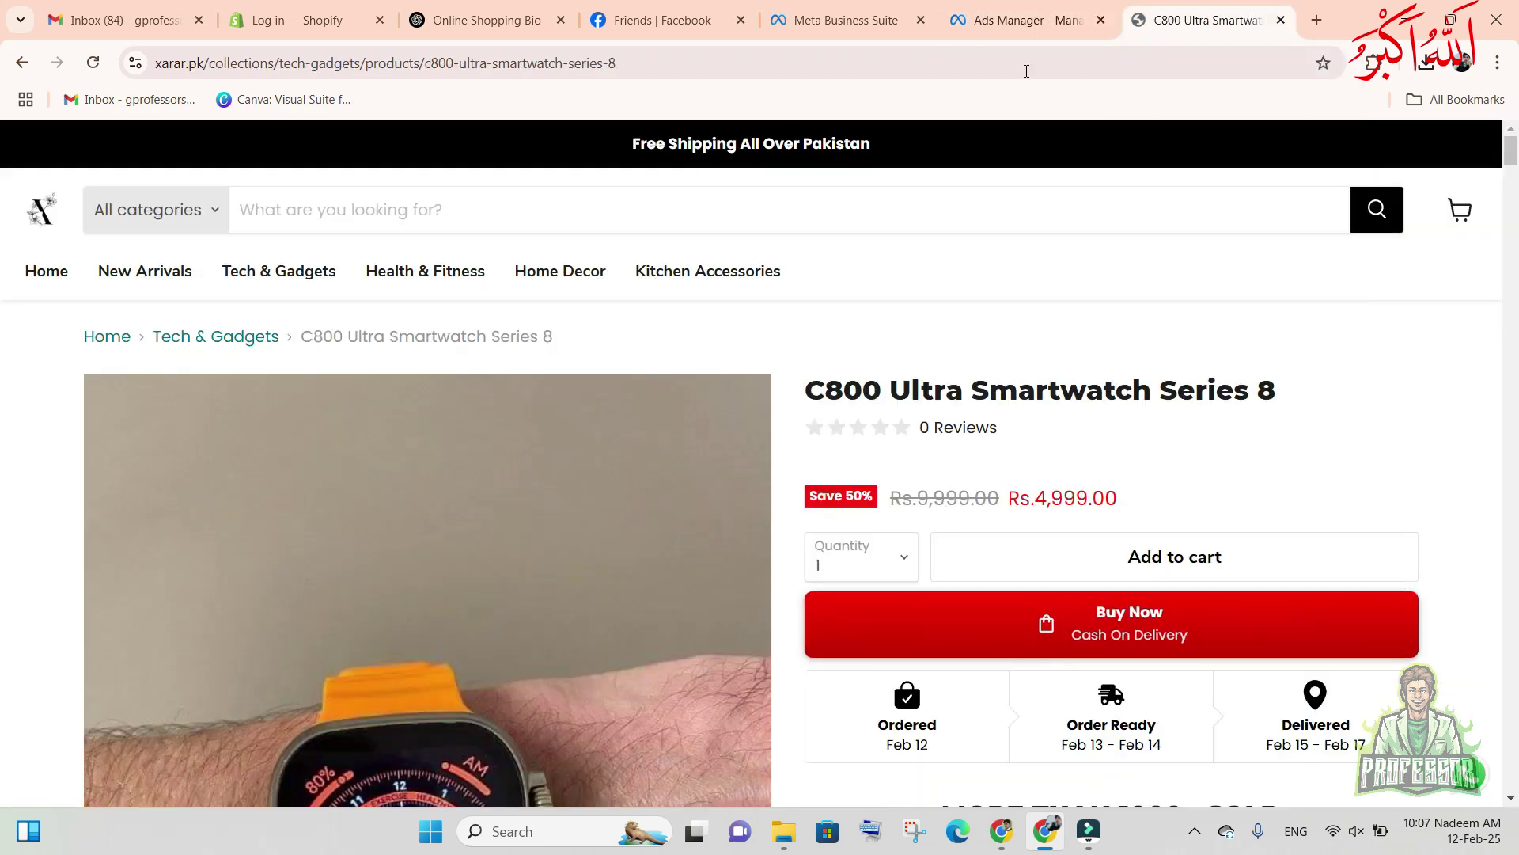
scroll(728, 661, "down", 5)
scroll(682, 621, "down", 2)
scroll(672, 554, "up", 10)
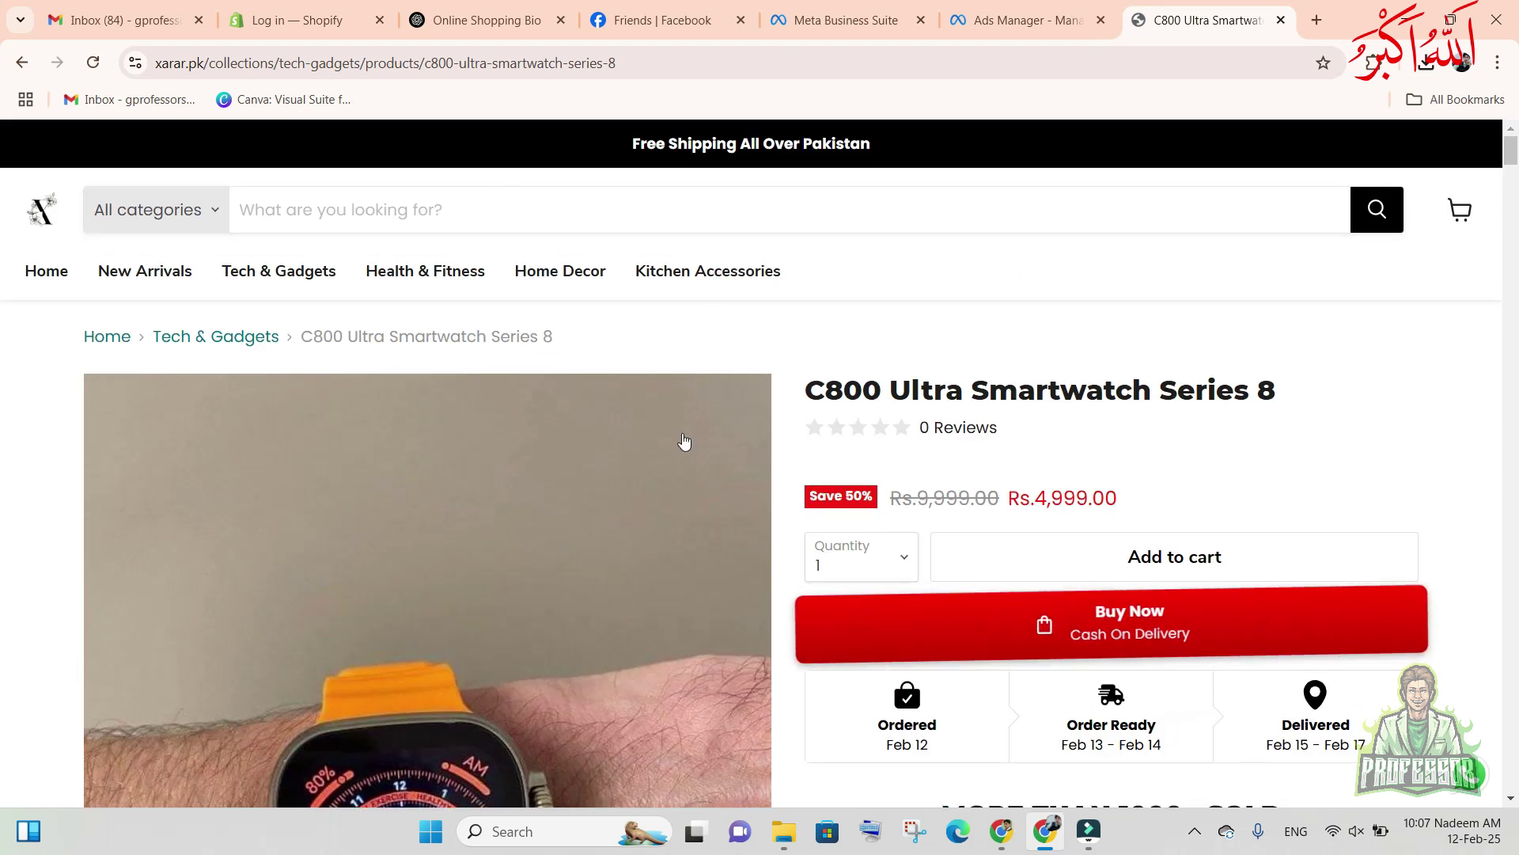
- Copy the web address of the C800 Ultra Smartwatch Series 8 product page into the ad's site link URL
left_click(657, 62)
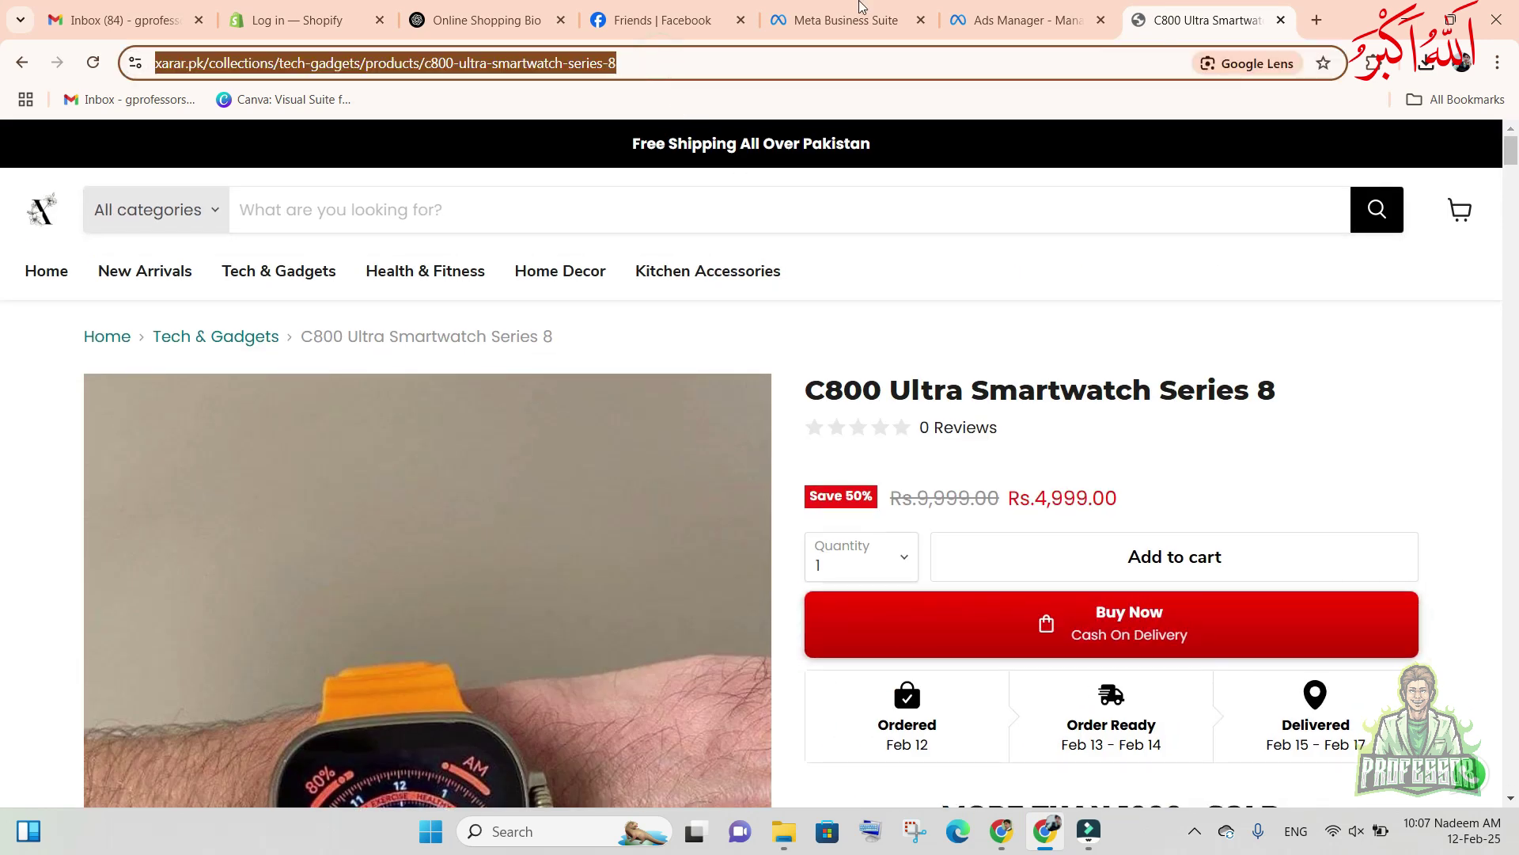
left_click(1017, 20)
left_click(861, 659)
key("ctrl+v")
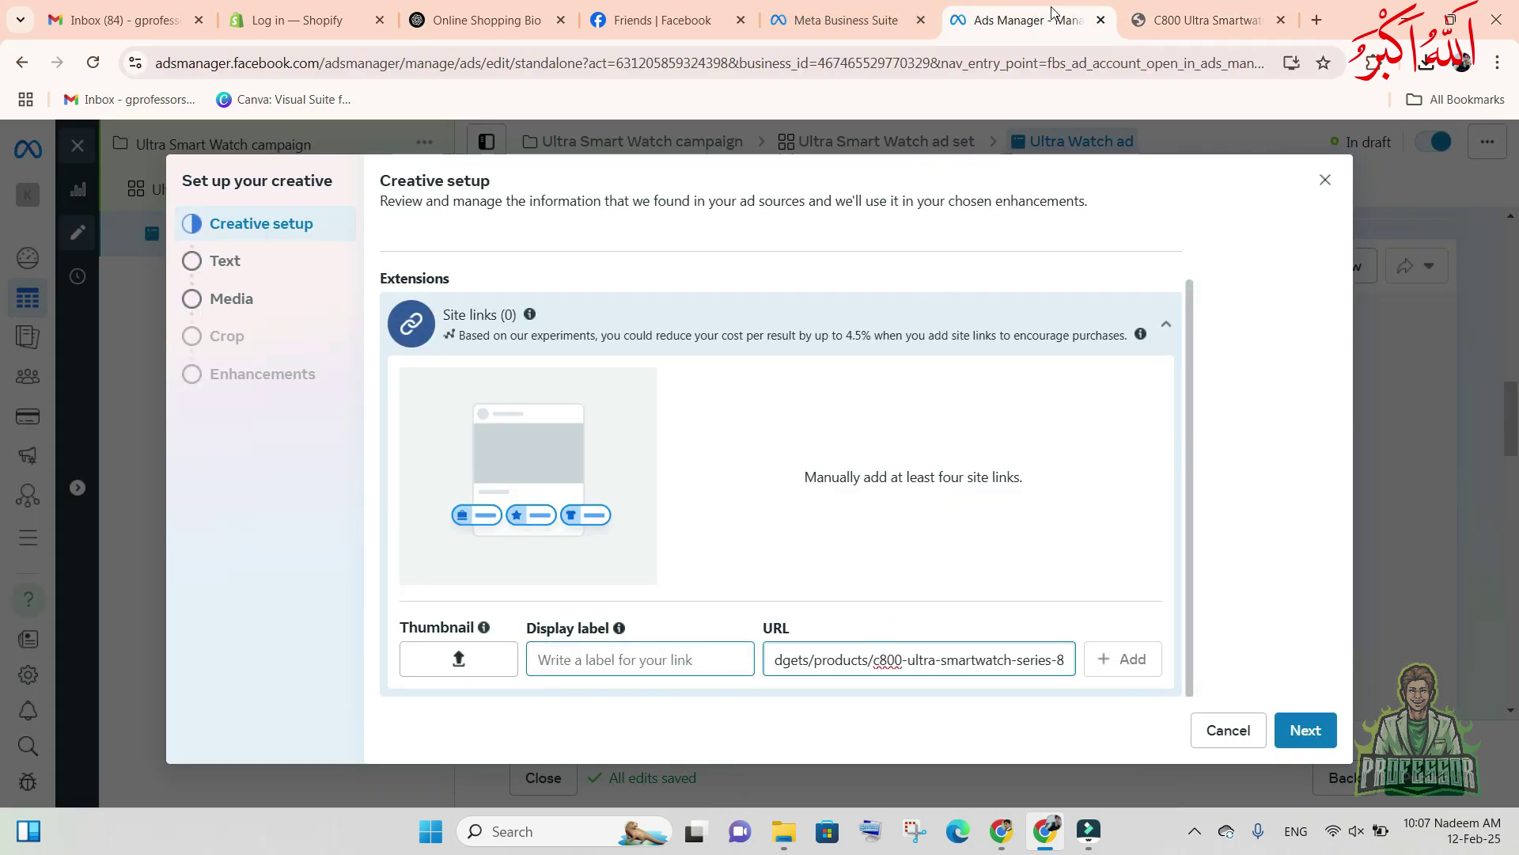
left_click(633, 657)
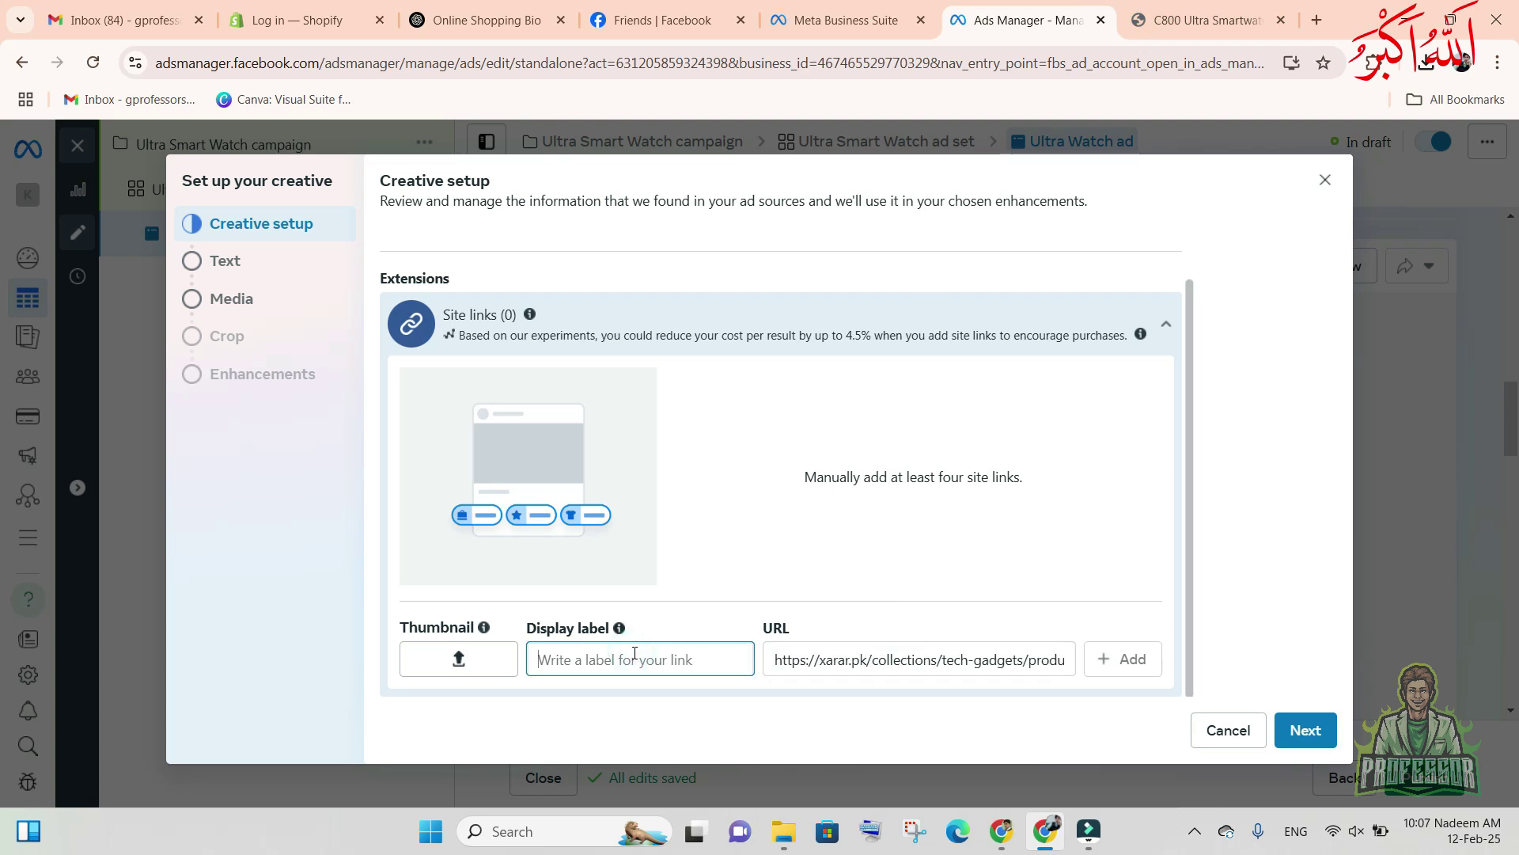
type("www.xarar.pkk")
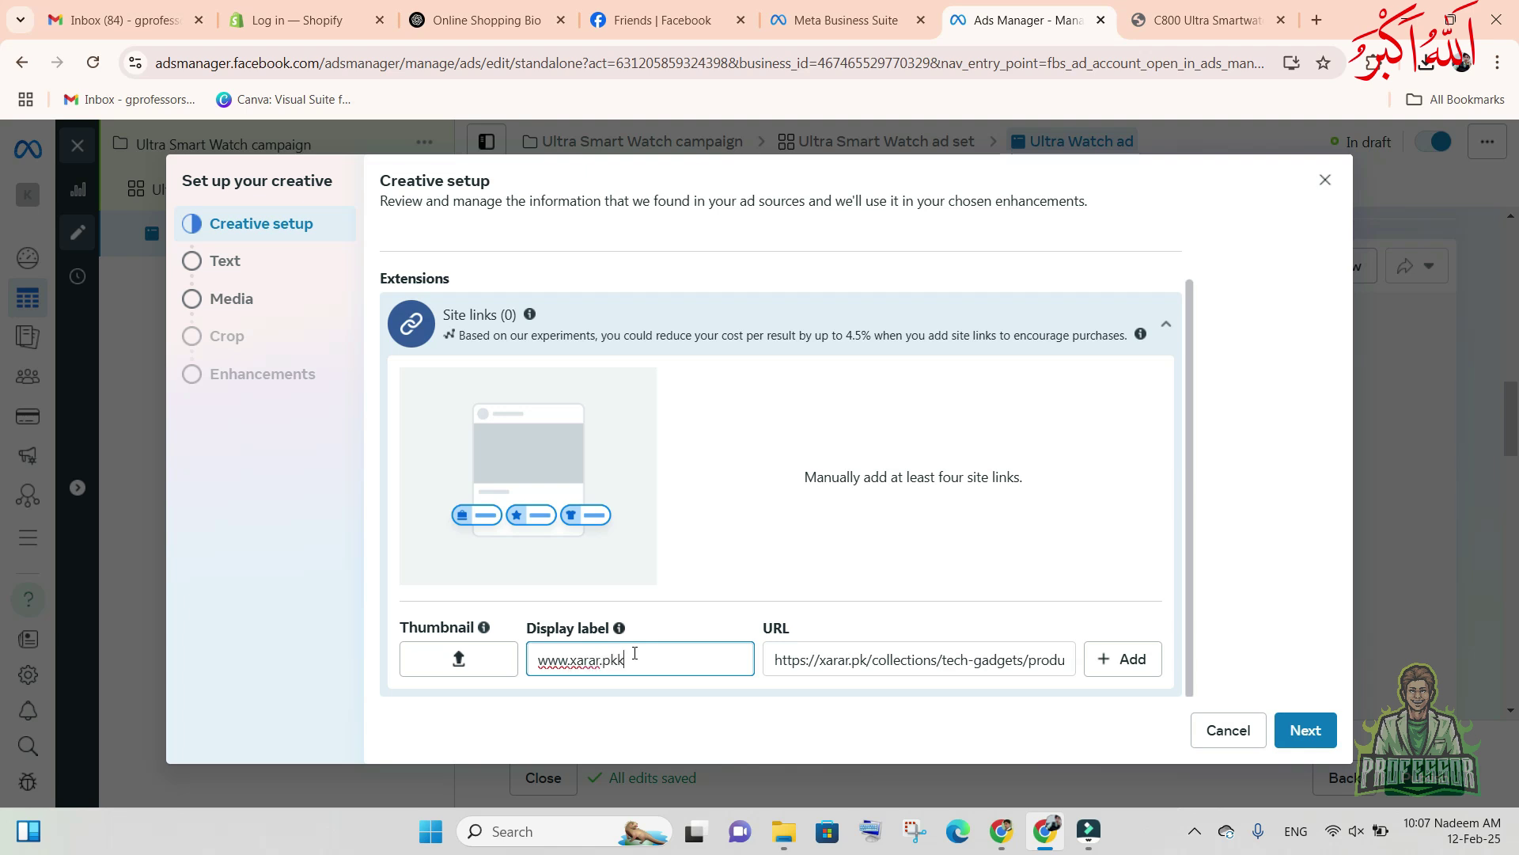
key("BackSpace")
left_click(447, 657)
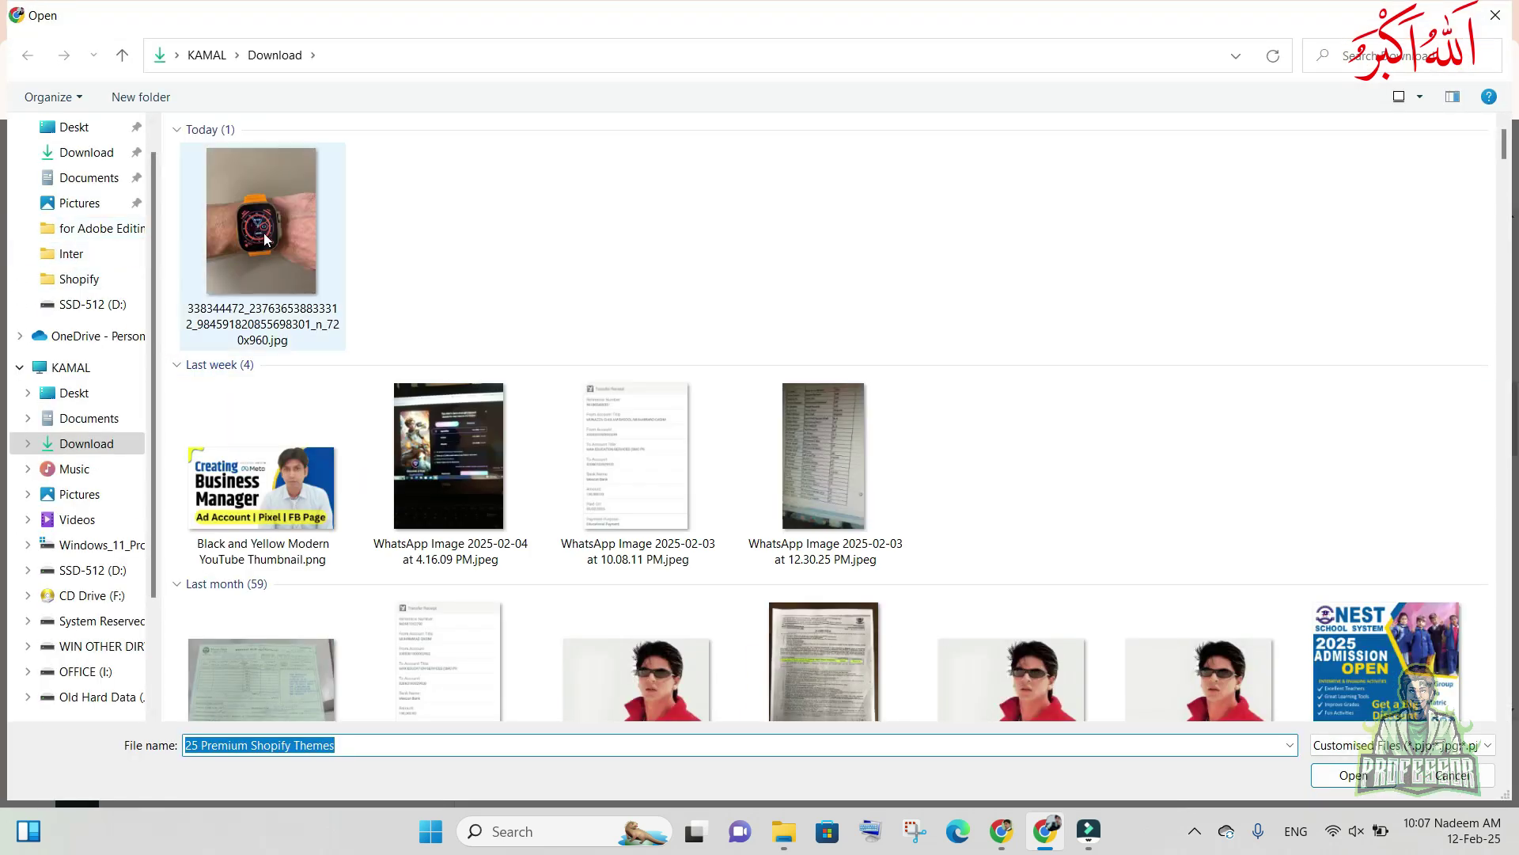
double_click(266, 239)
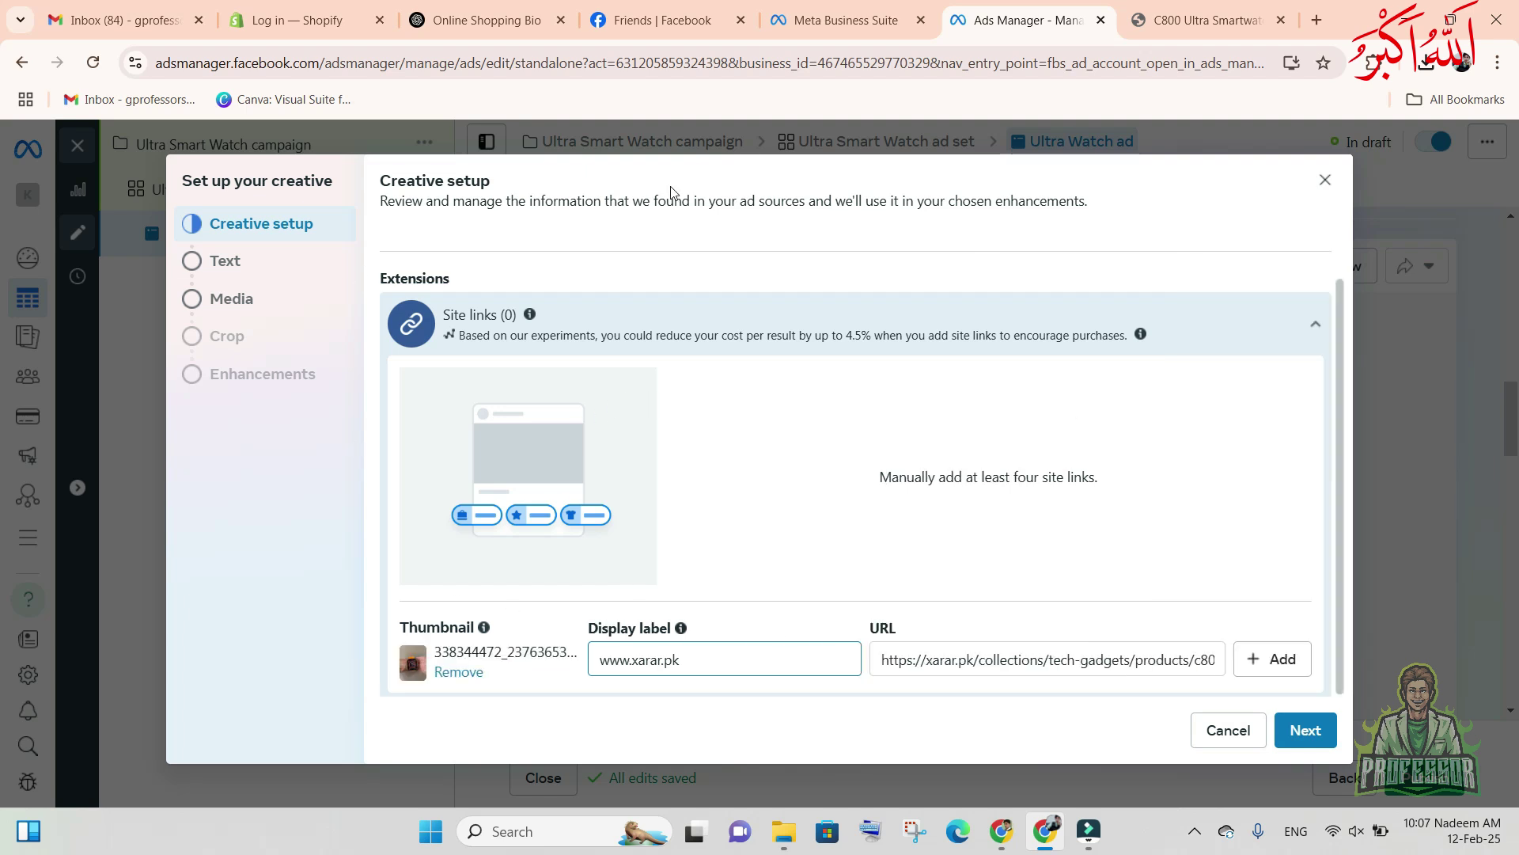
left_click(1319, 730)
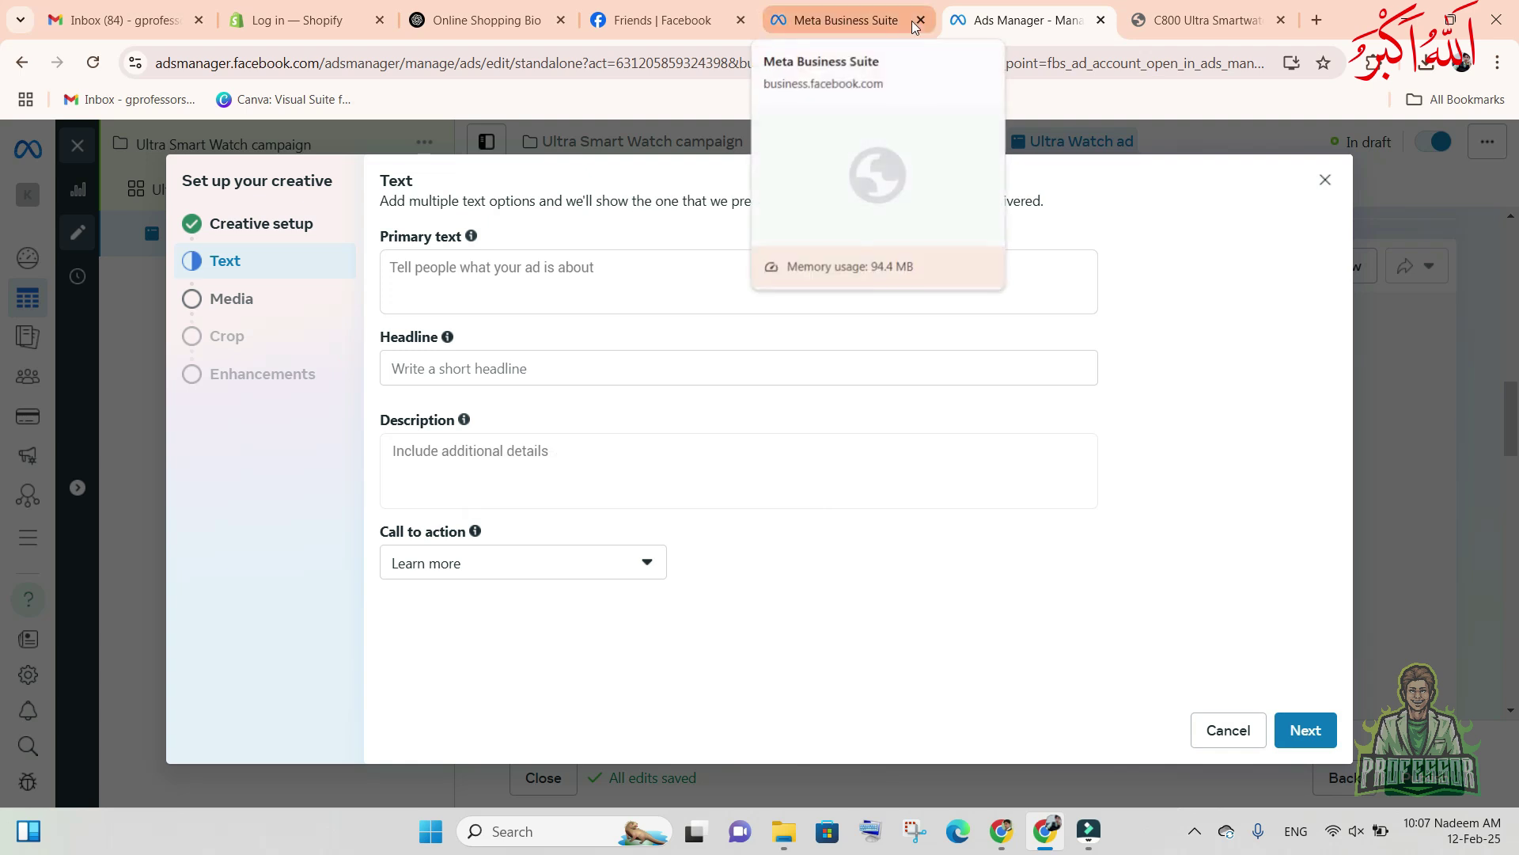
- Switch to ChatGPT and ask it to write a title, description and trending #tags for the Ultra Smart Watch Facebook ad
left_click(486, 20)
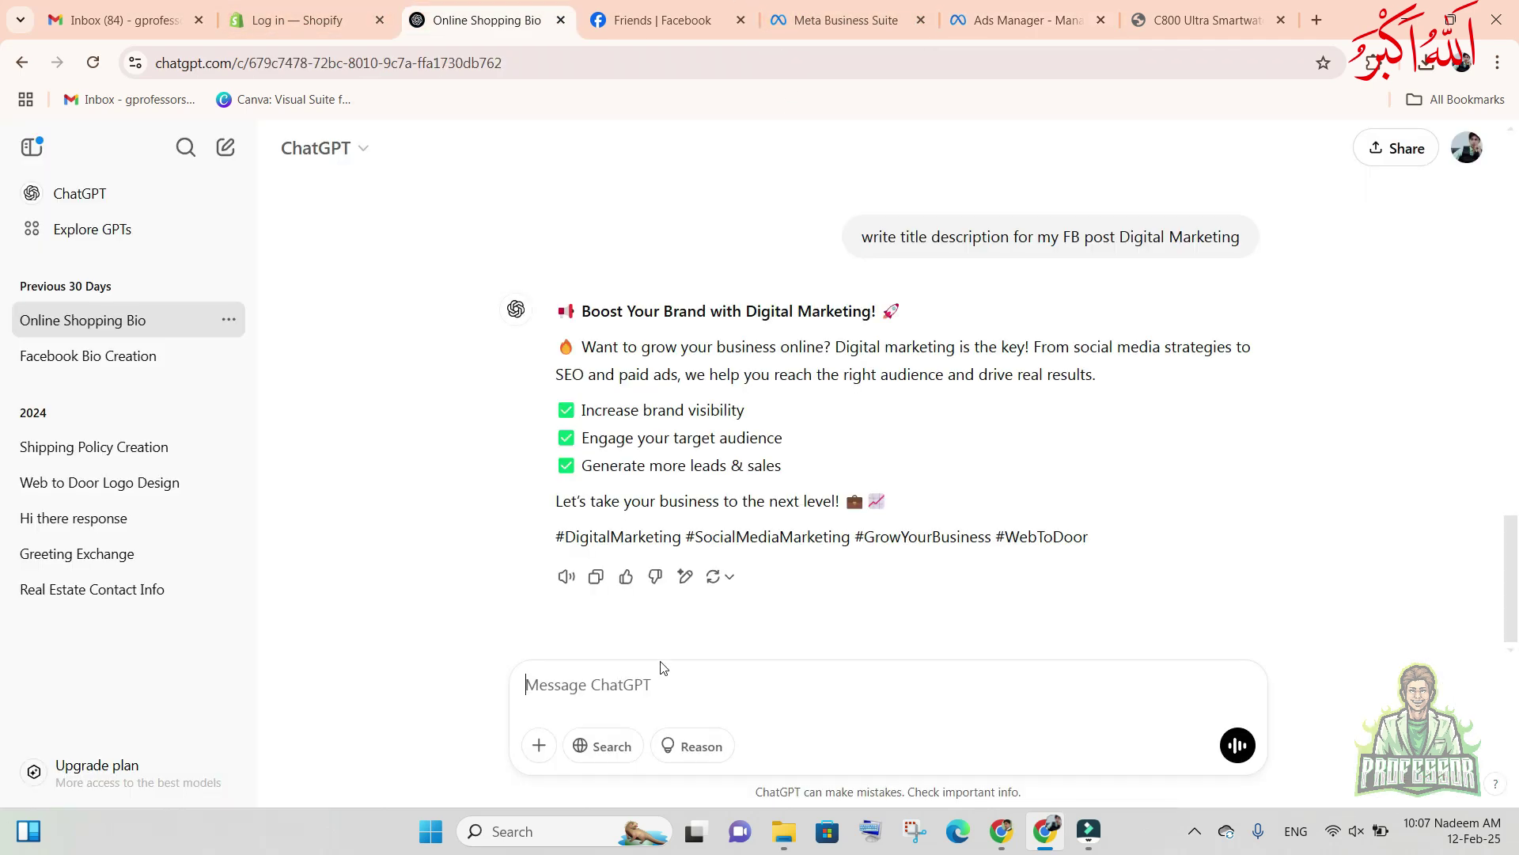
left_click(623, 680)
type("write title des")
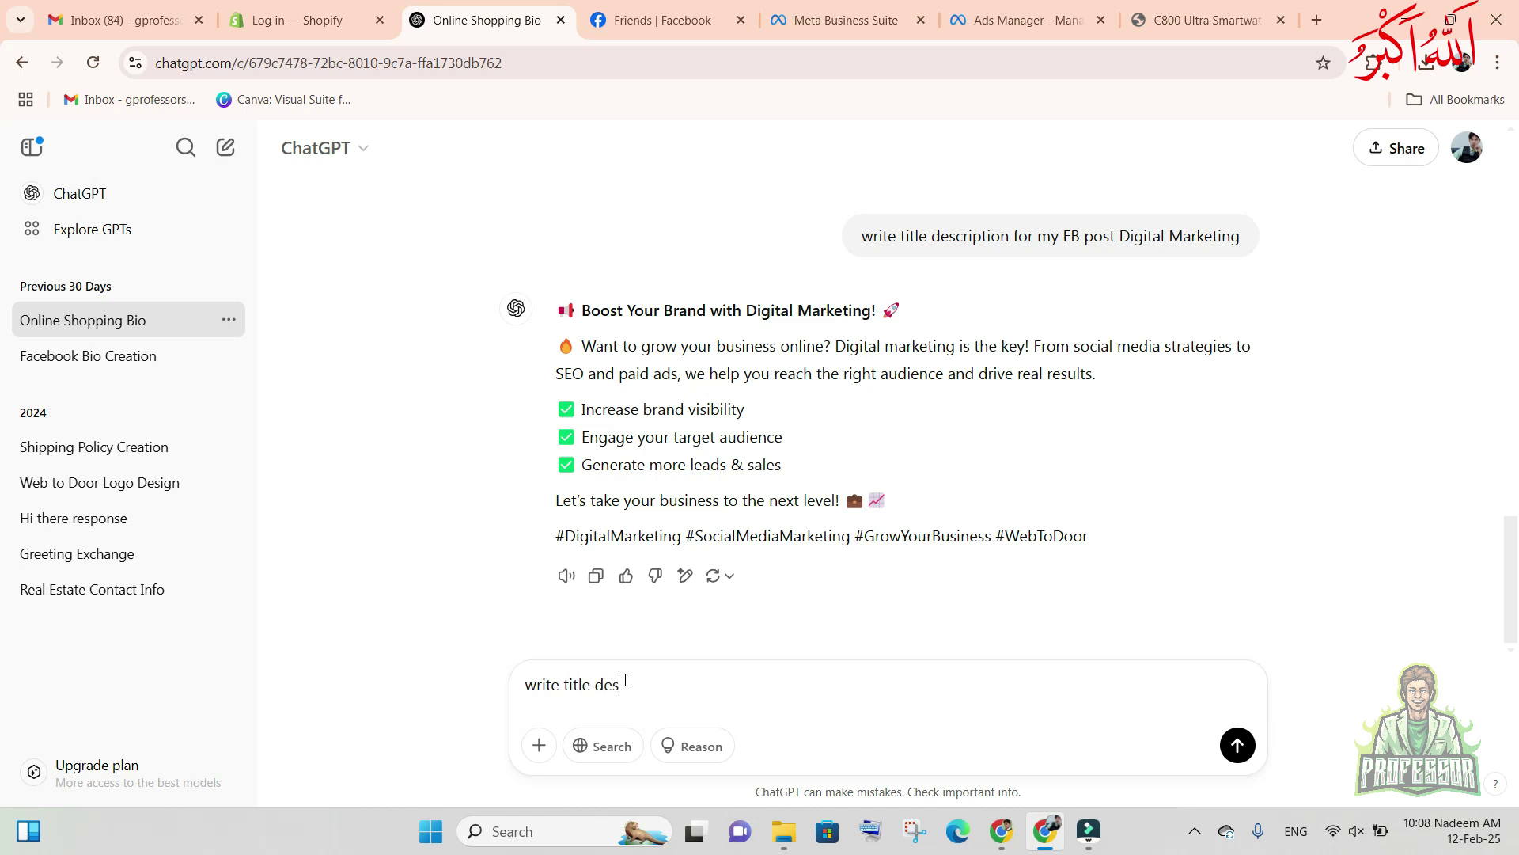
type("cription and trending ")
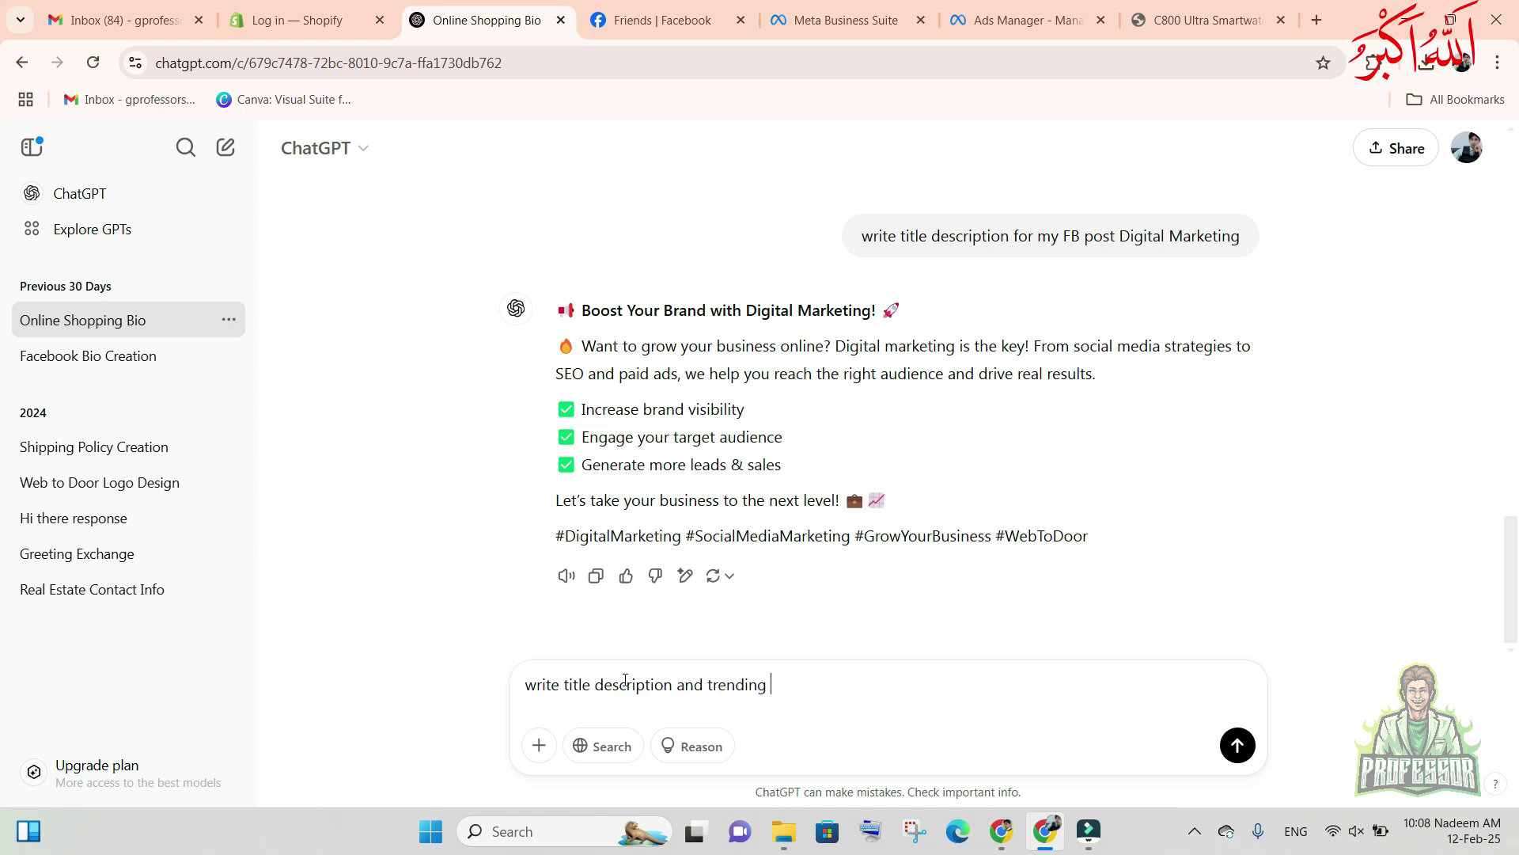
type("#tags for my facebook ad")
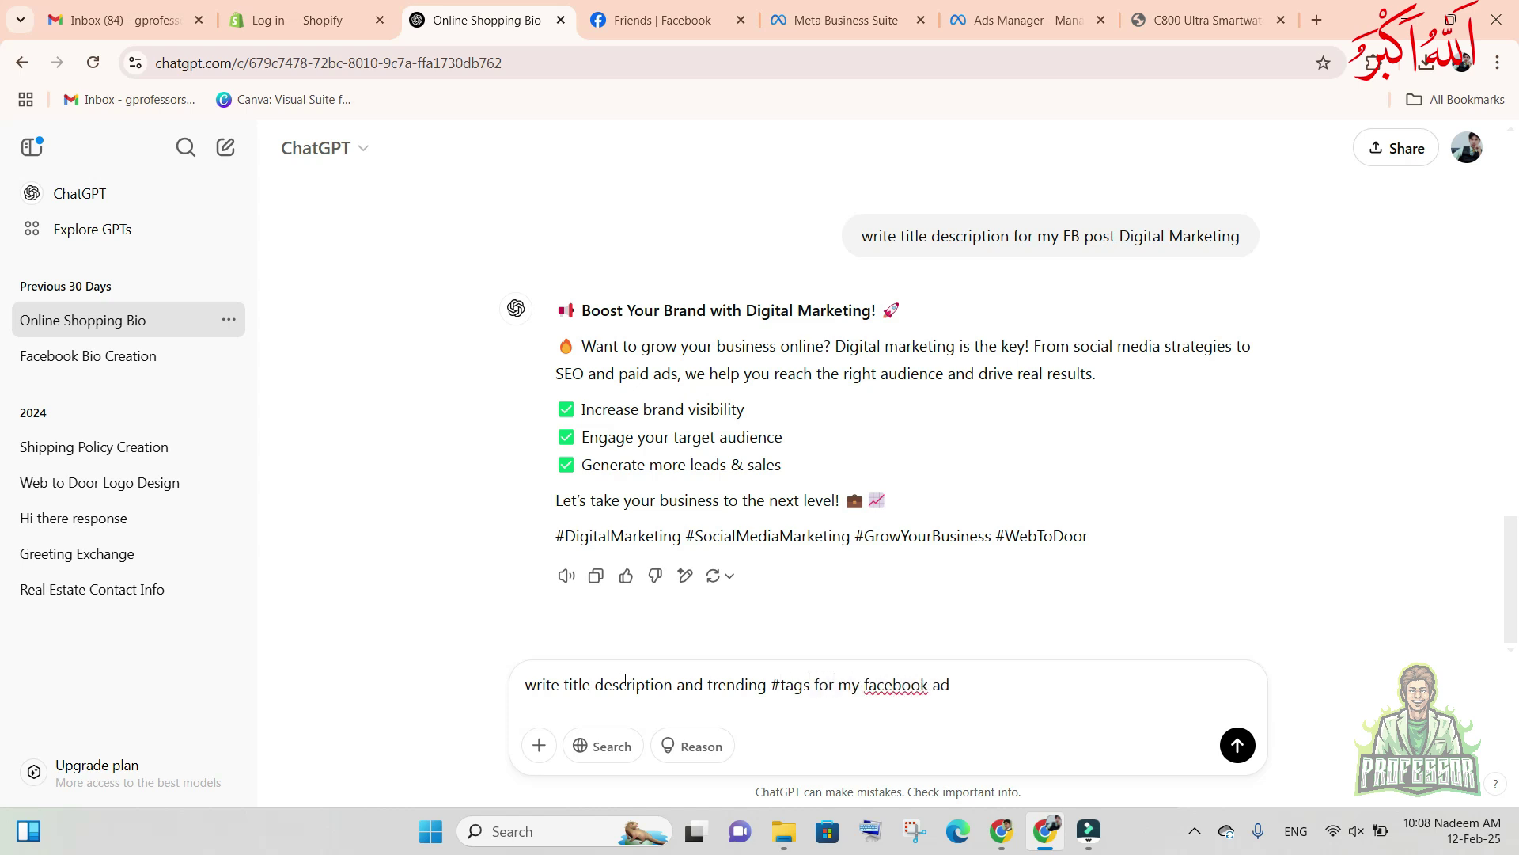
type(", ad is Ultra Smart Watch")
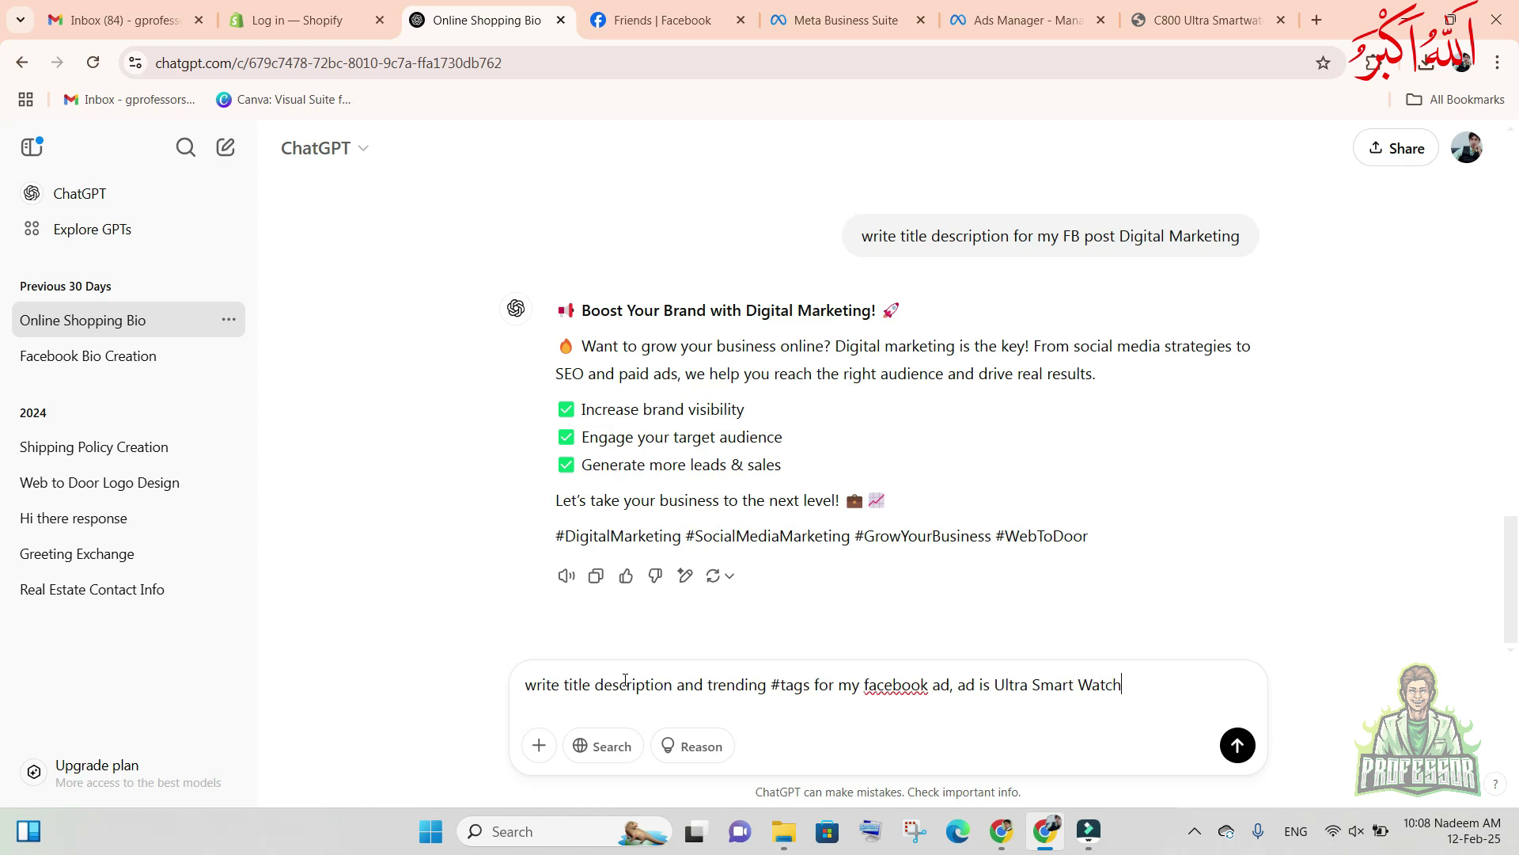
key("Return")
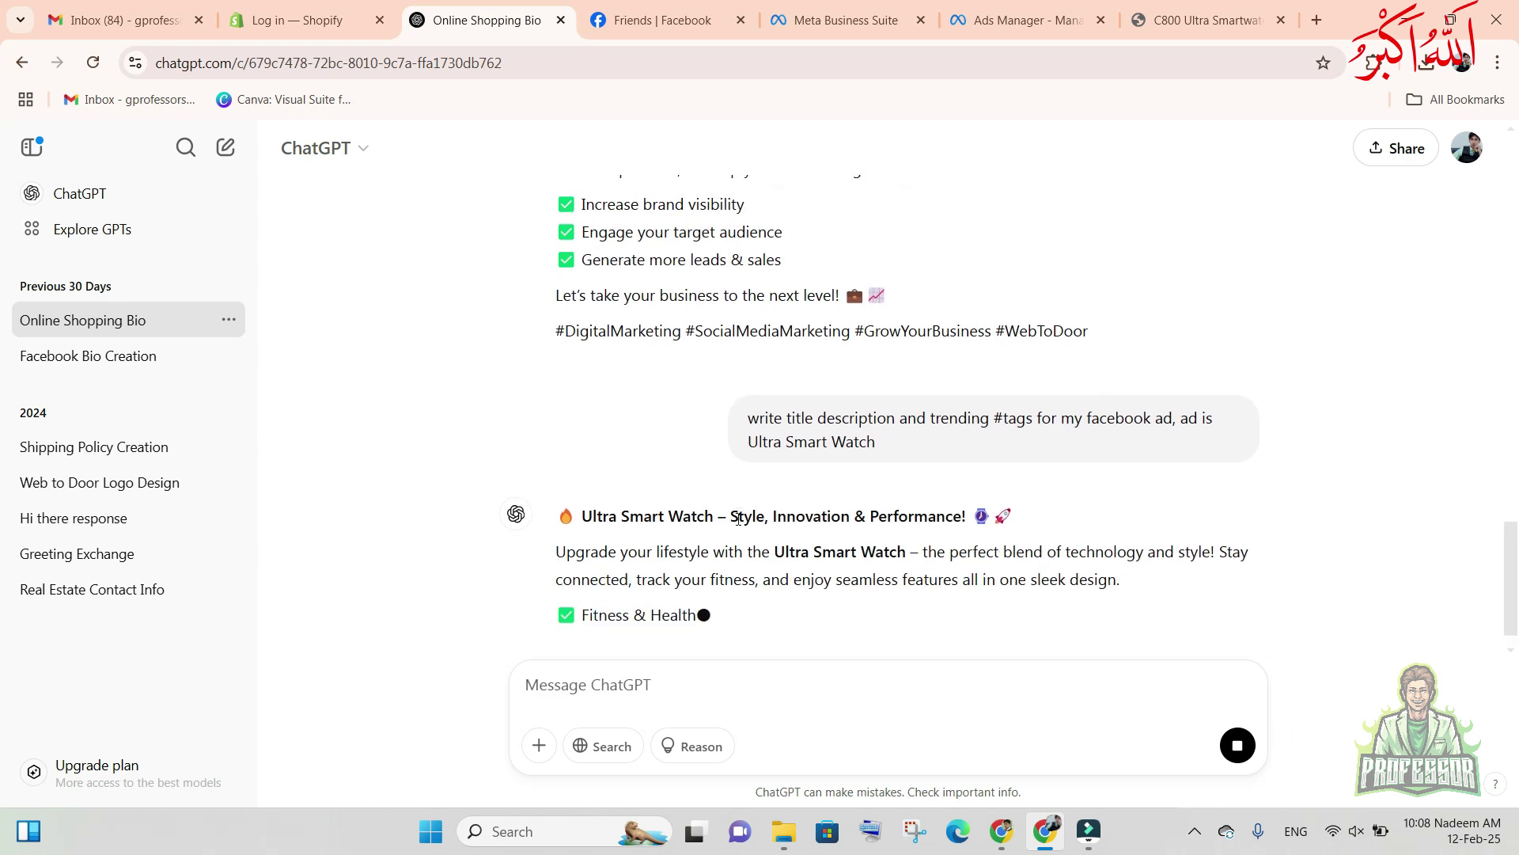
- Copy the generated title "Ultra Smart Watch – Style, Innovation & Performance!" into the ad's primary text in Ads Manager, followed by a new line
left_click_drag(583, 460, 887, 460)
left_click_drag(565, 462, 1021, 461)
key("ctrl+c")
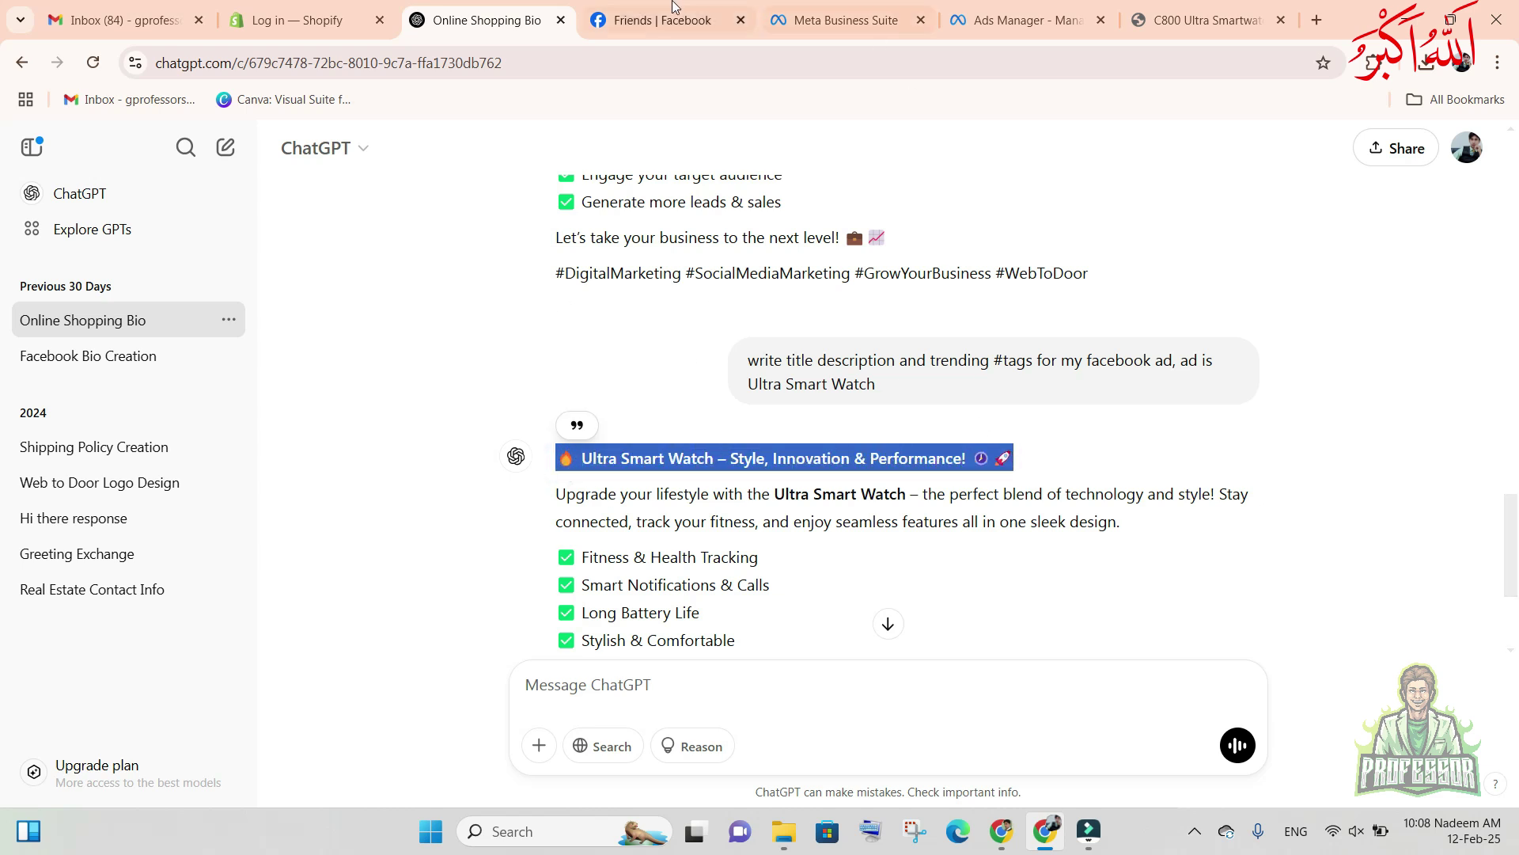
left_click(1021, 20)
left_click(485, 300)
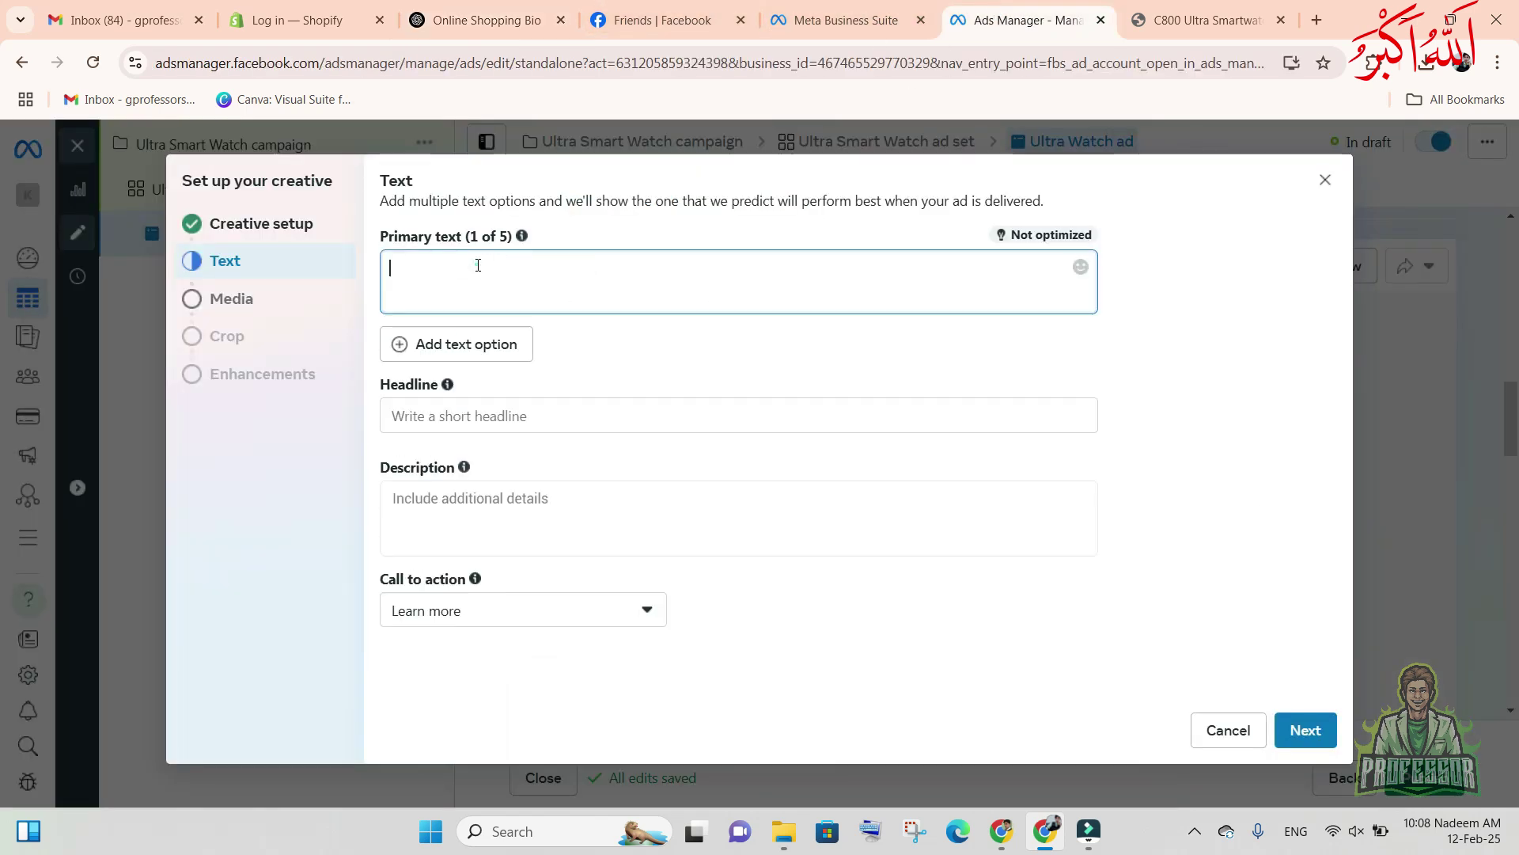
key("ctrl+v")
key("Return")
- Copy the rest of the ChatGPT answer, from "Upgrade your lifestyle" through the hashtags, below the title in the ad's primary text
left_click(455, 20)
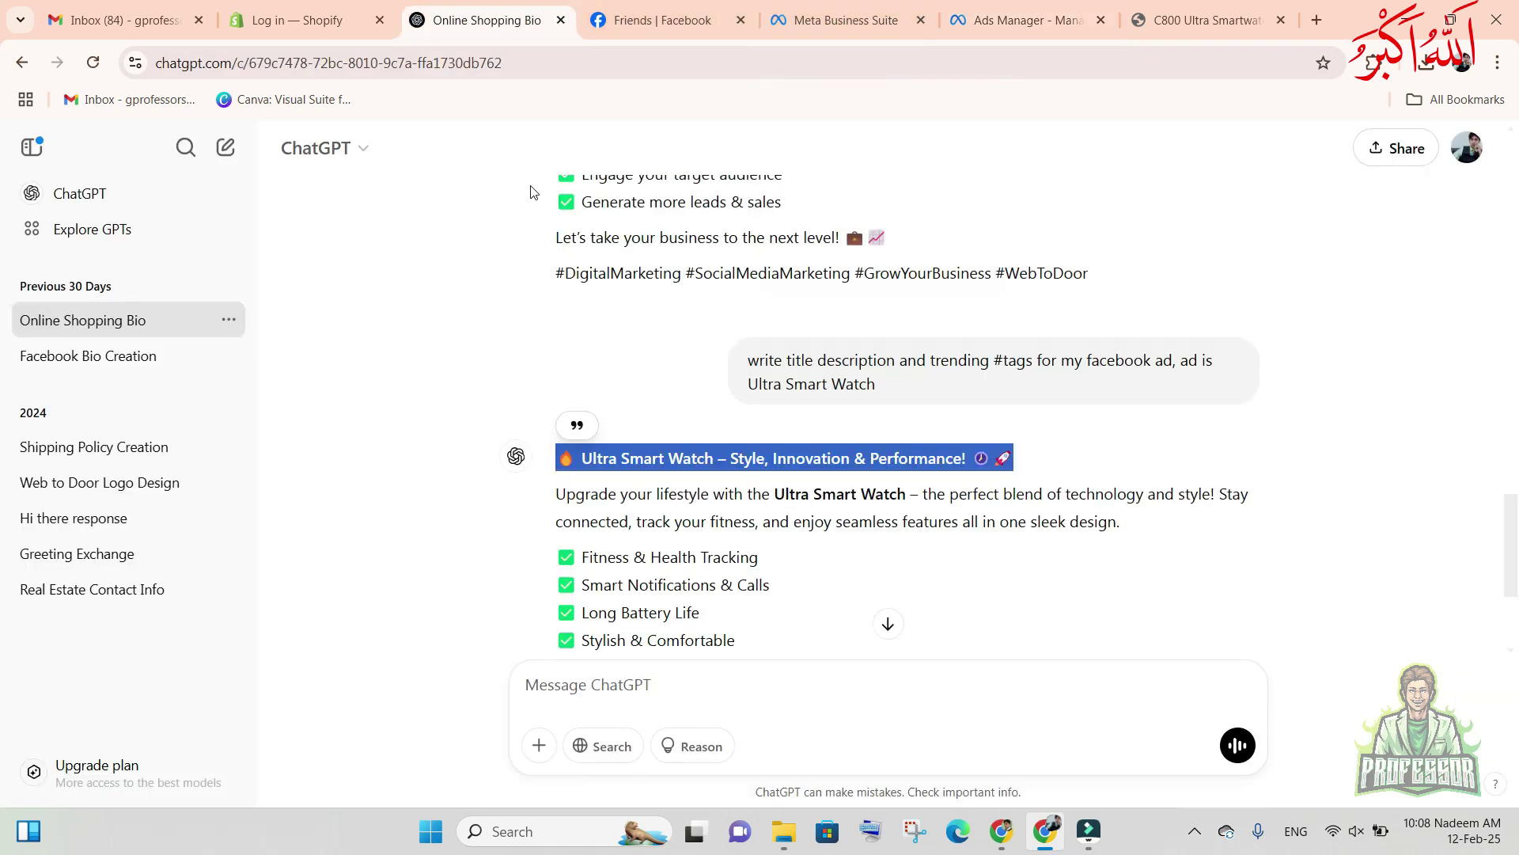
scroll(553, 435, "down", 3)
left_click_drag(552, 299, 839, 582)
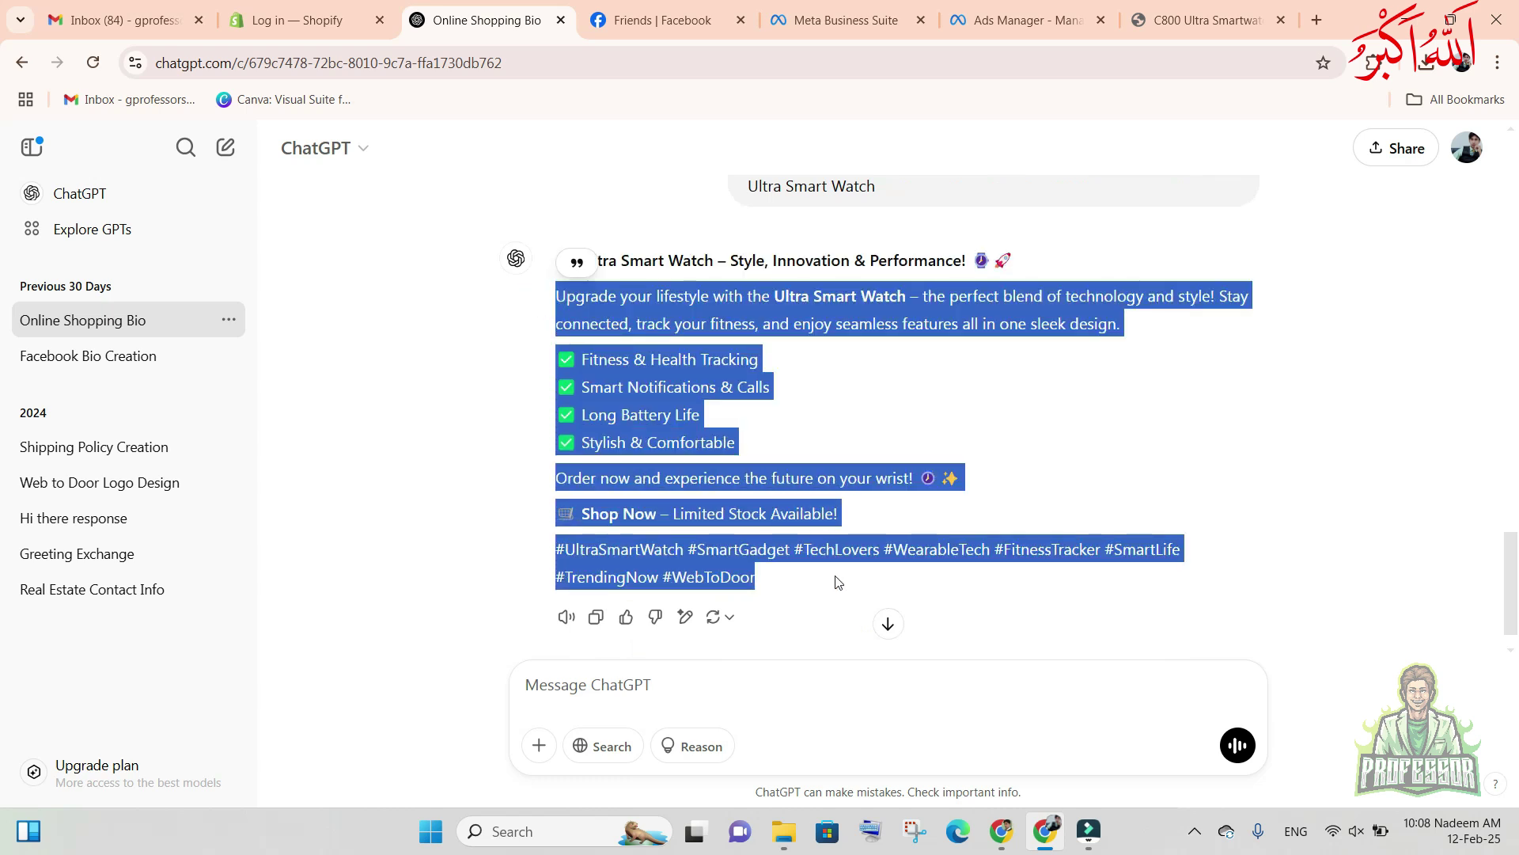
key("ctrl+c")
left_click(1020, 20)
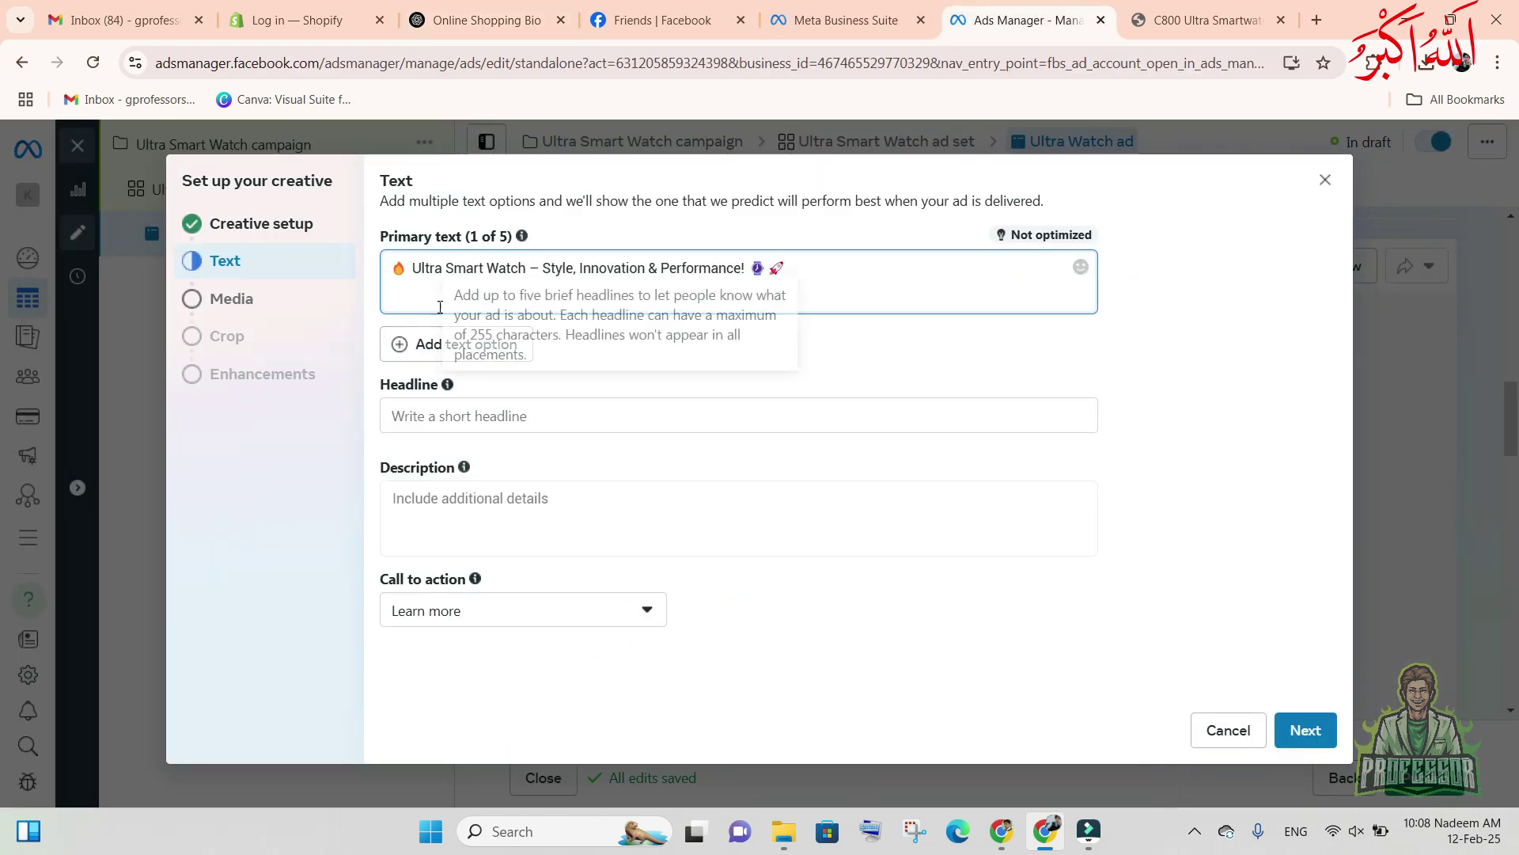
left_click(438, 298)
key("ctrl+v")
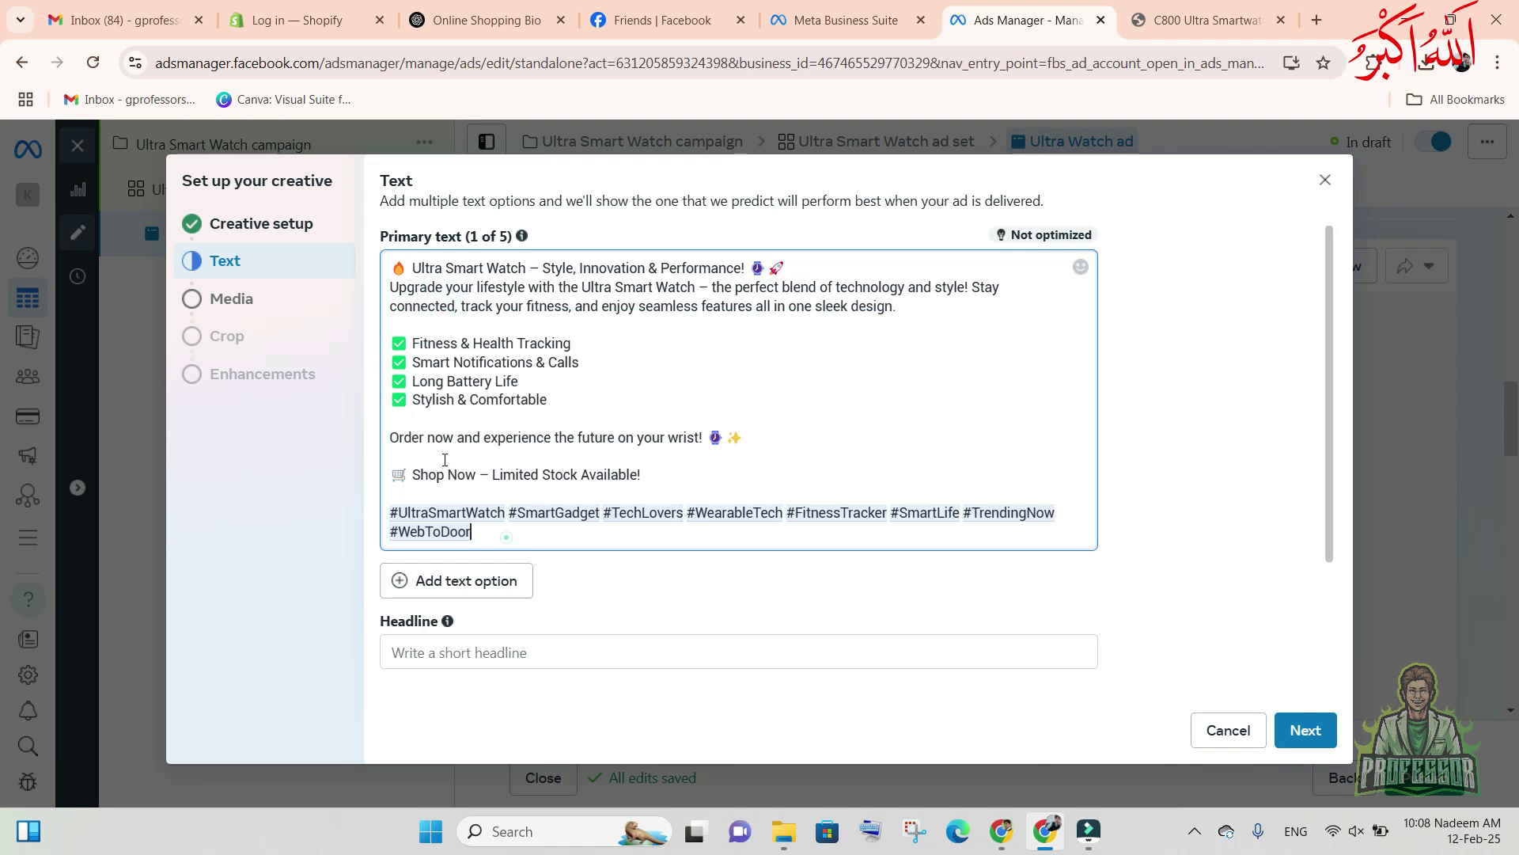
- Paste the copied ad copy with its hashtags into the ad's description and start the headline with "Li"
key("ctrl+a")
scroll(474, 609, "down", 3)
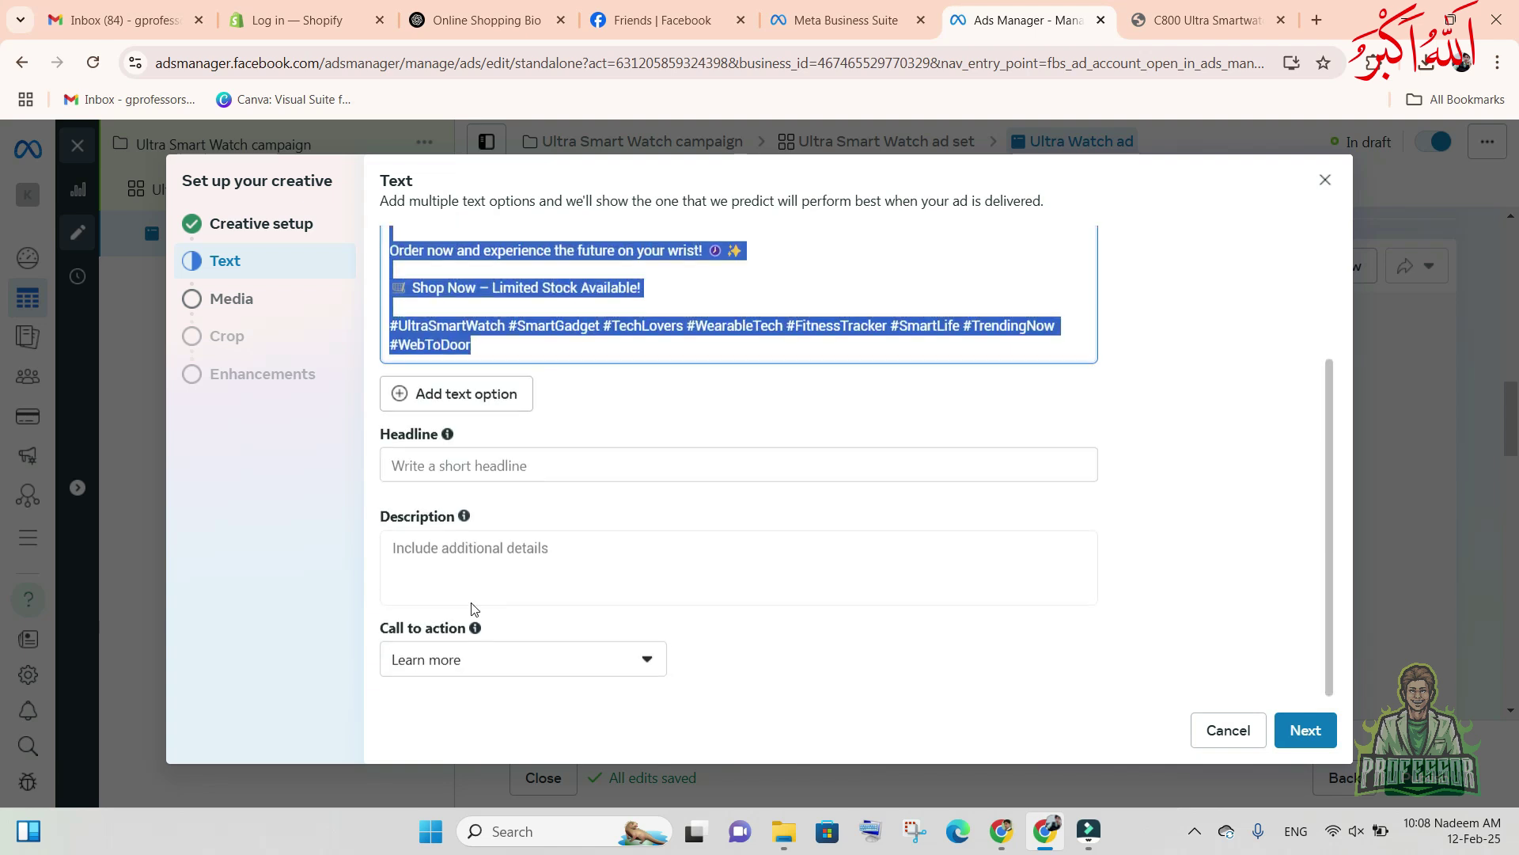
left_click(461, 550)
key("ctrl+v")
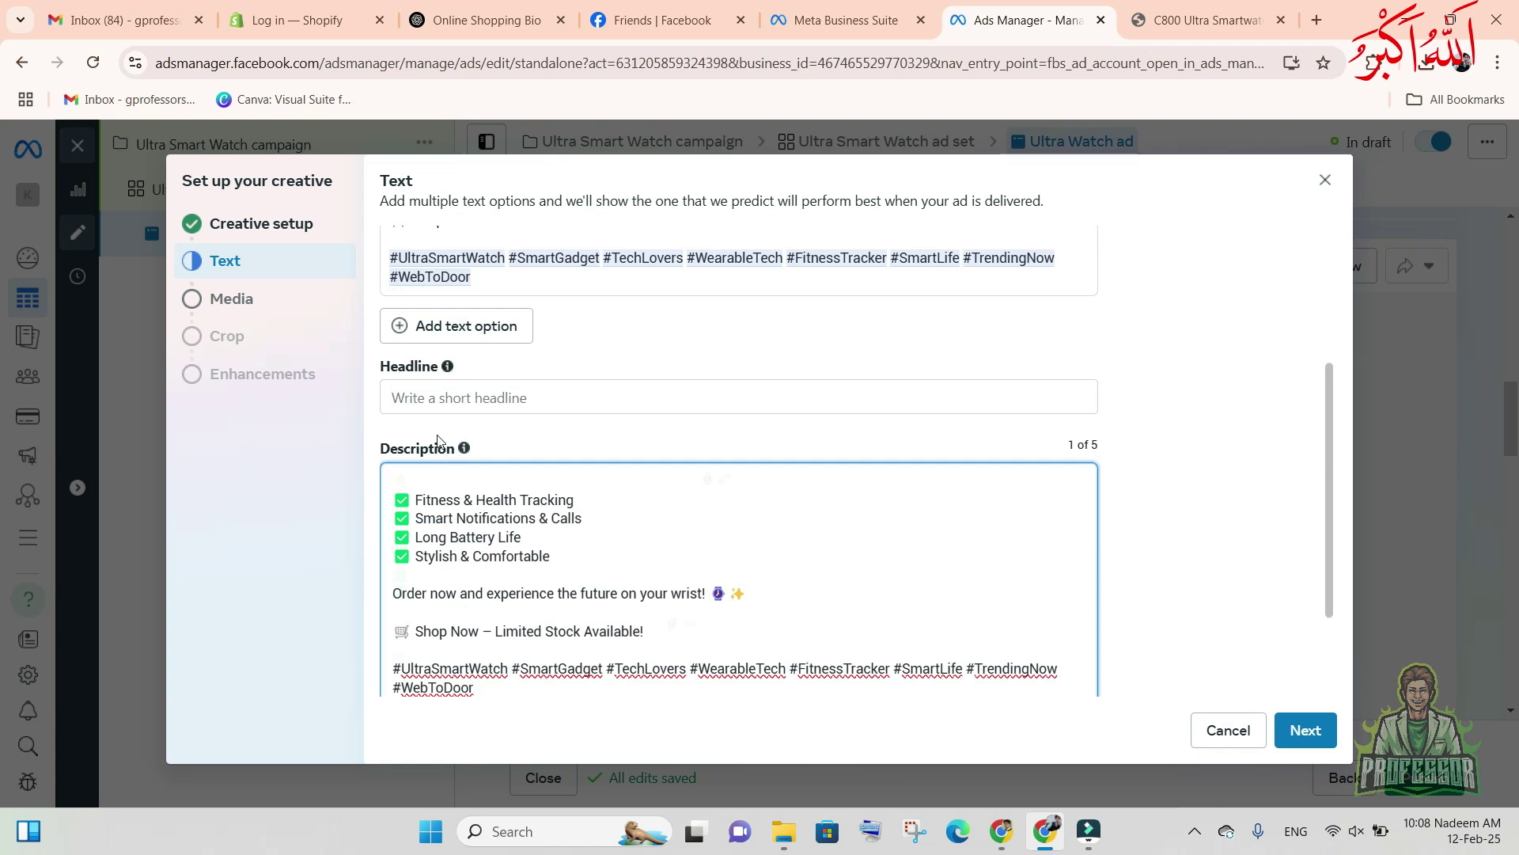
left_click(408, 401)
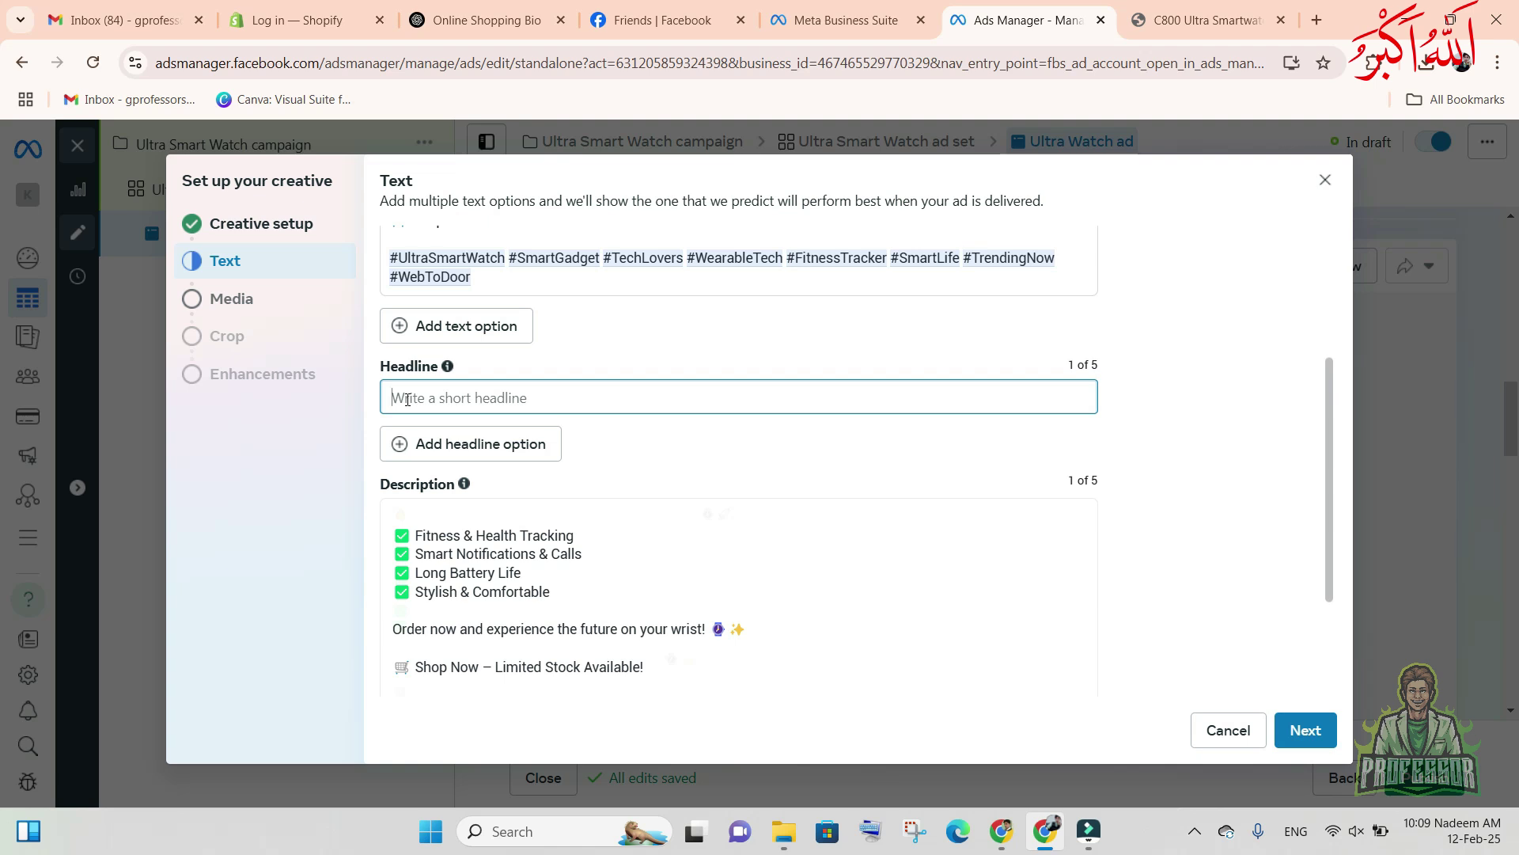
type("Li")
- Set the ad's call to action to Shop now
scroll(675, 678, "down", 3)
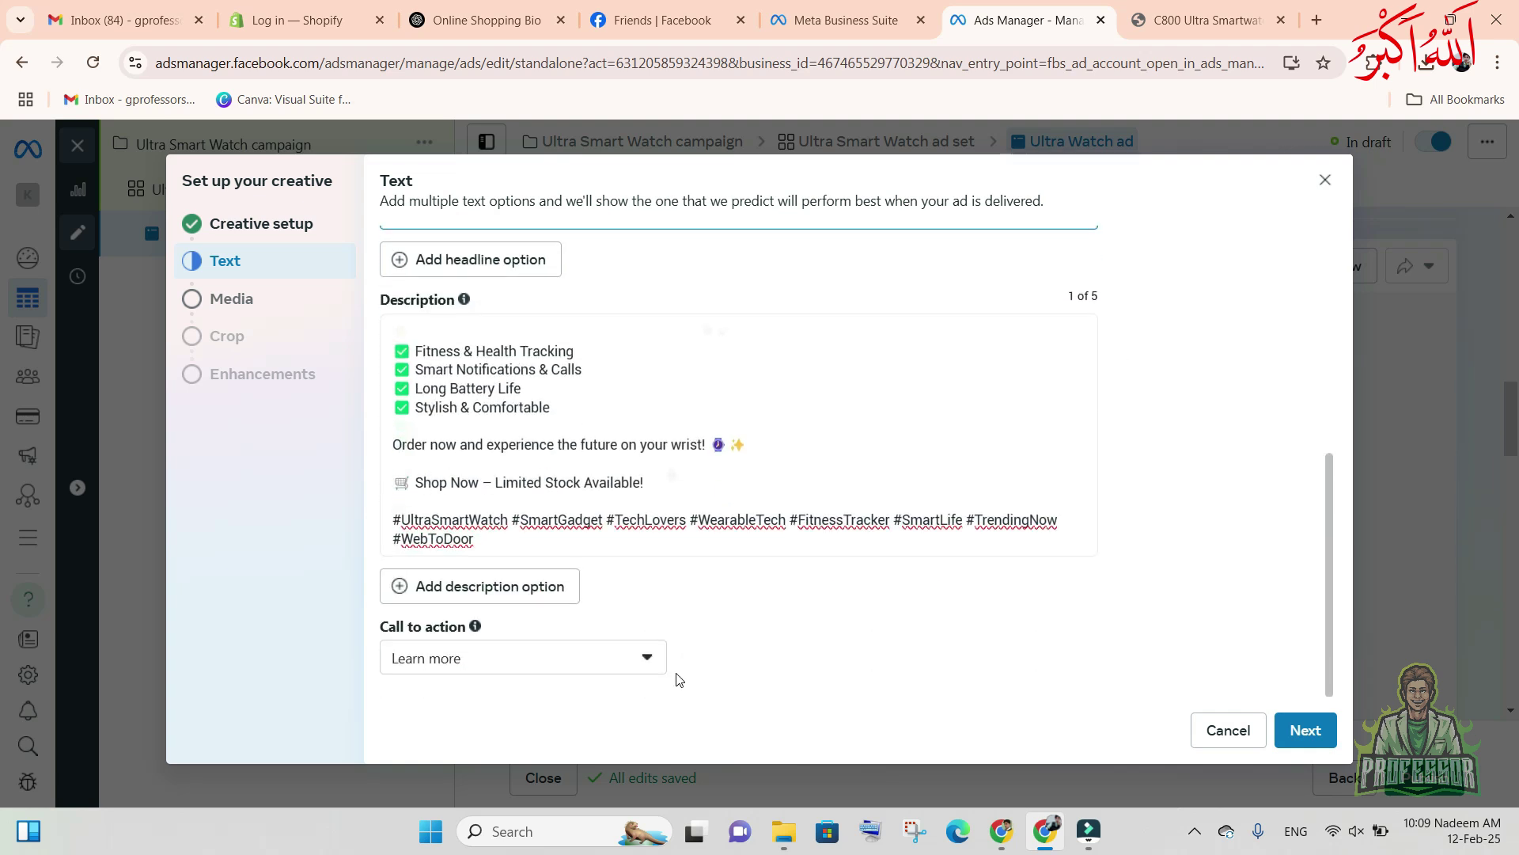
left_click(594, 667)
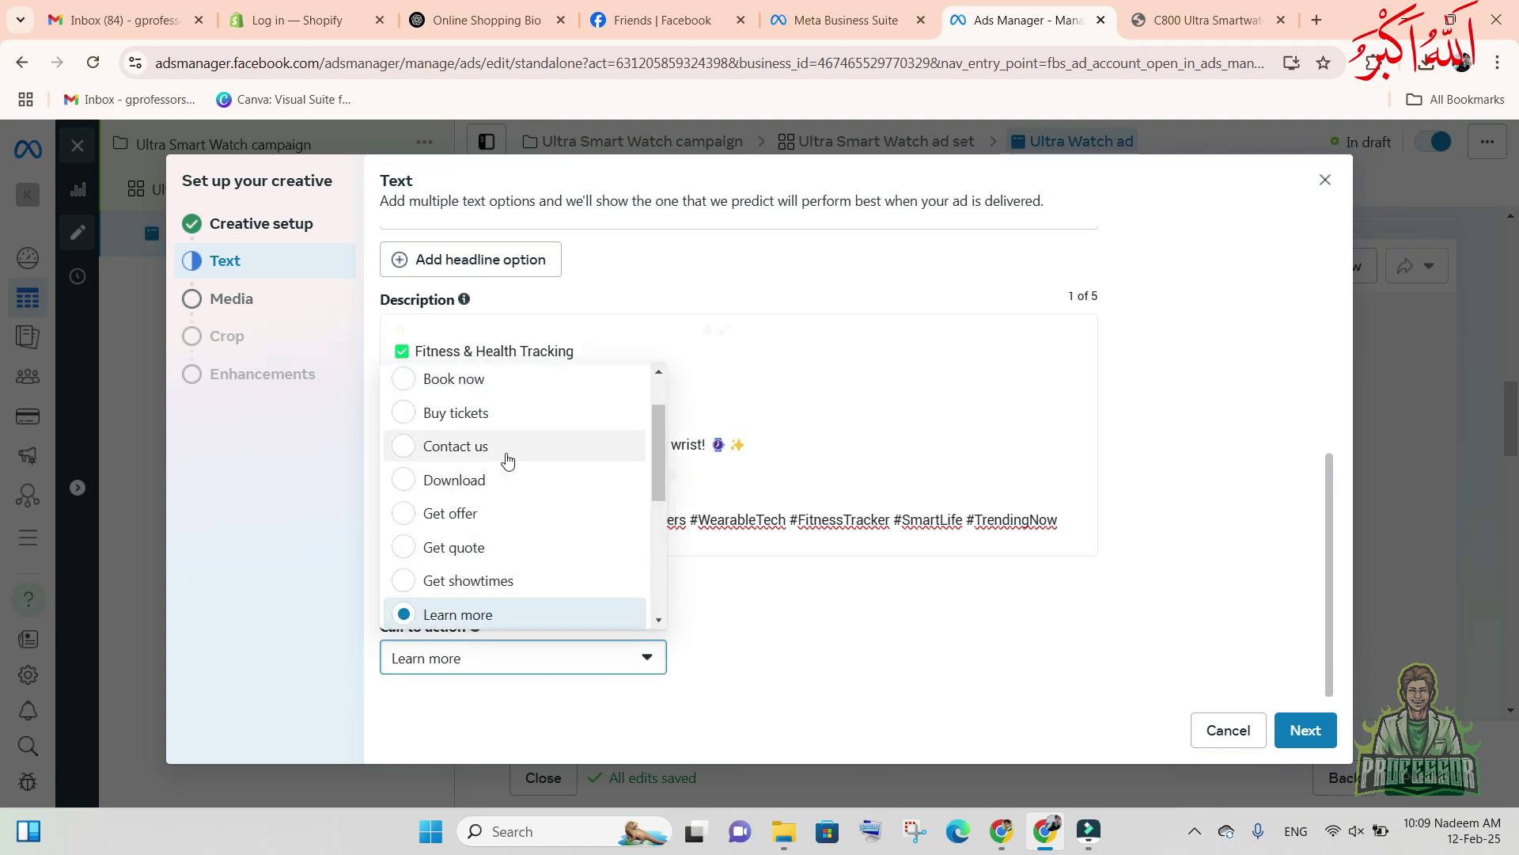
scroll(503, 456, "up", 1)
scroll(499, 506, "down", 2)
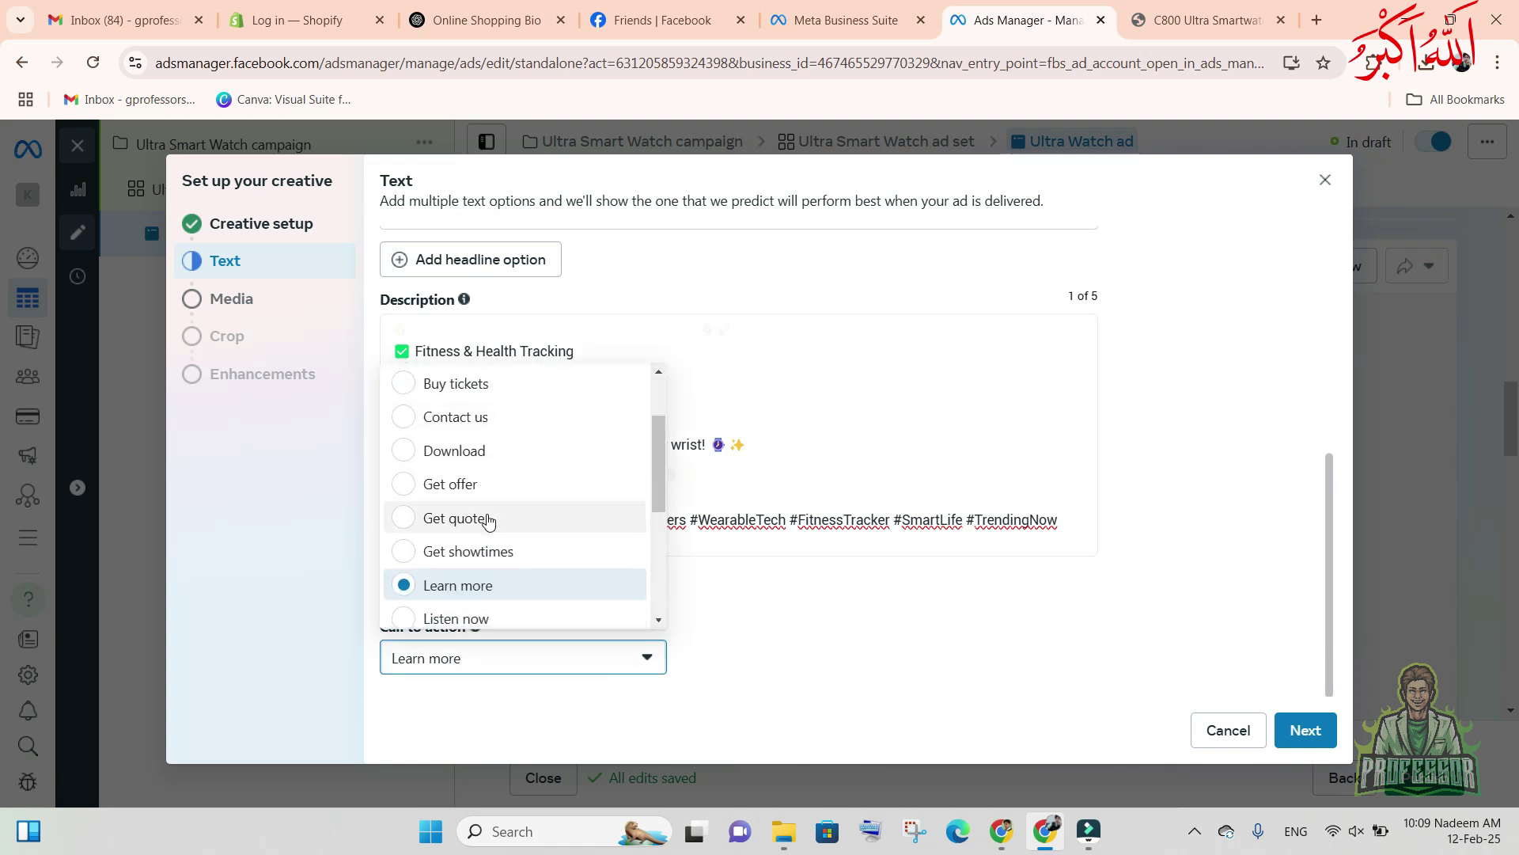
scroll(487, 519, "down", 3)
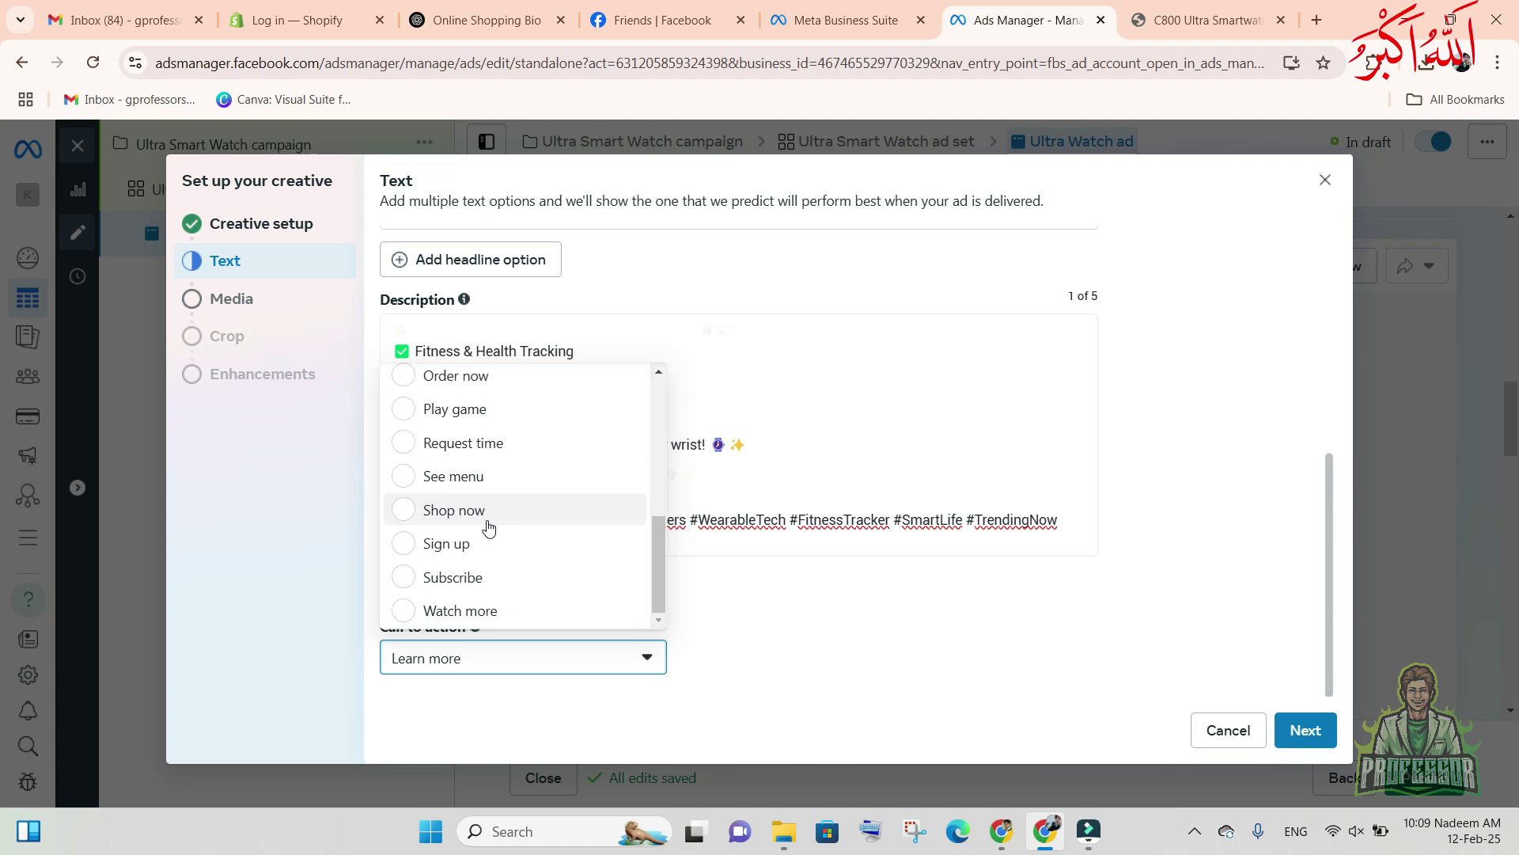
left_click(430, 516)
- Change the call to action to Order now and continue to the media selection
left_click(569, 662)
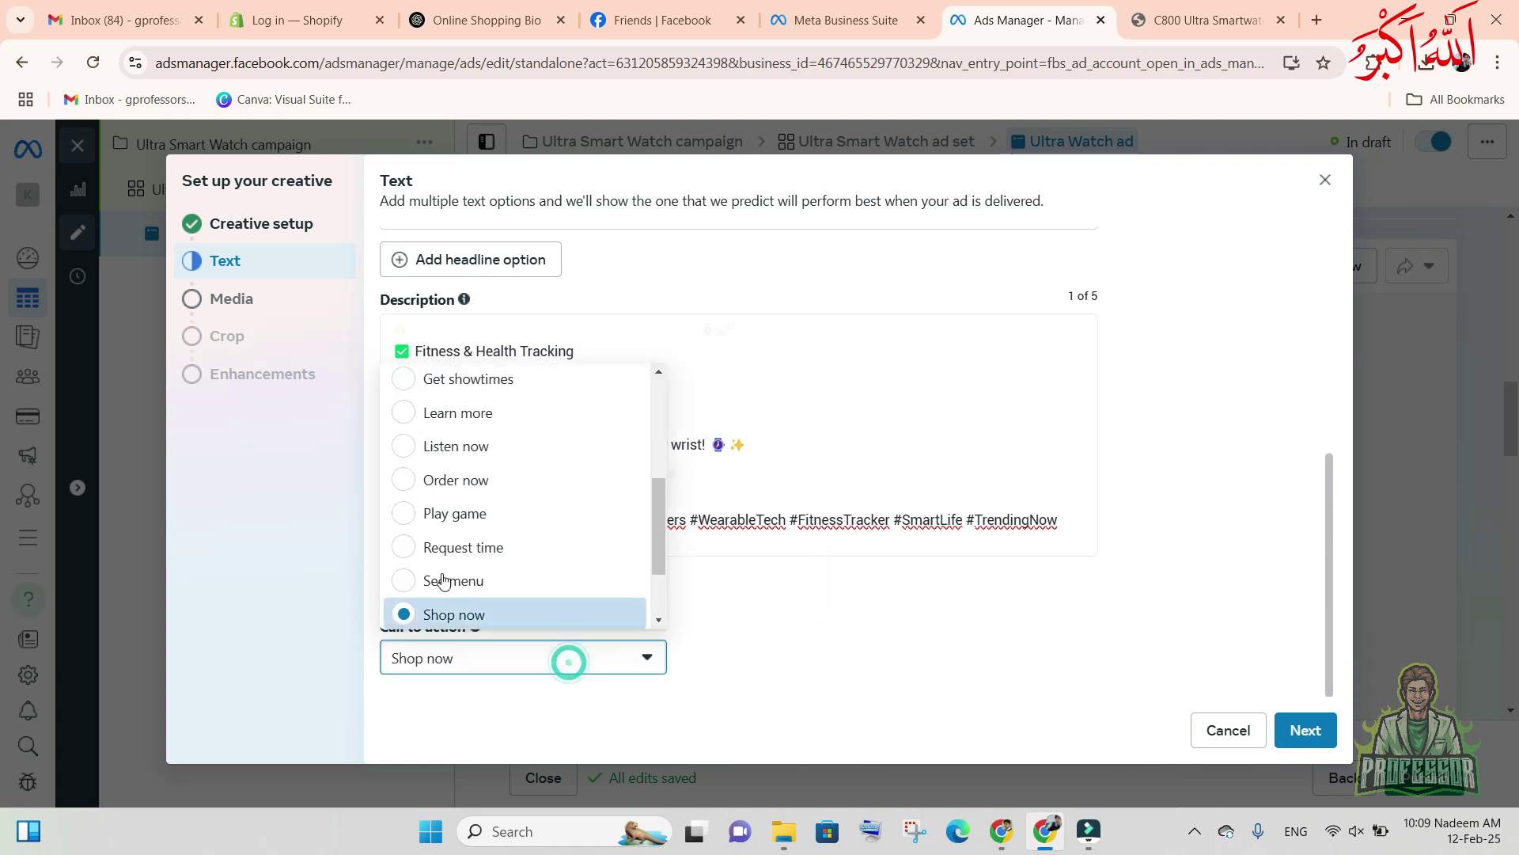
left_click(414, 481)
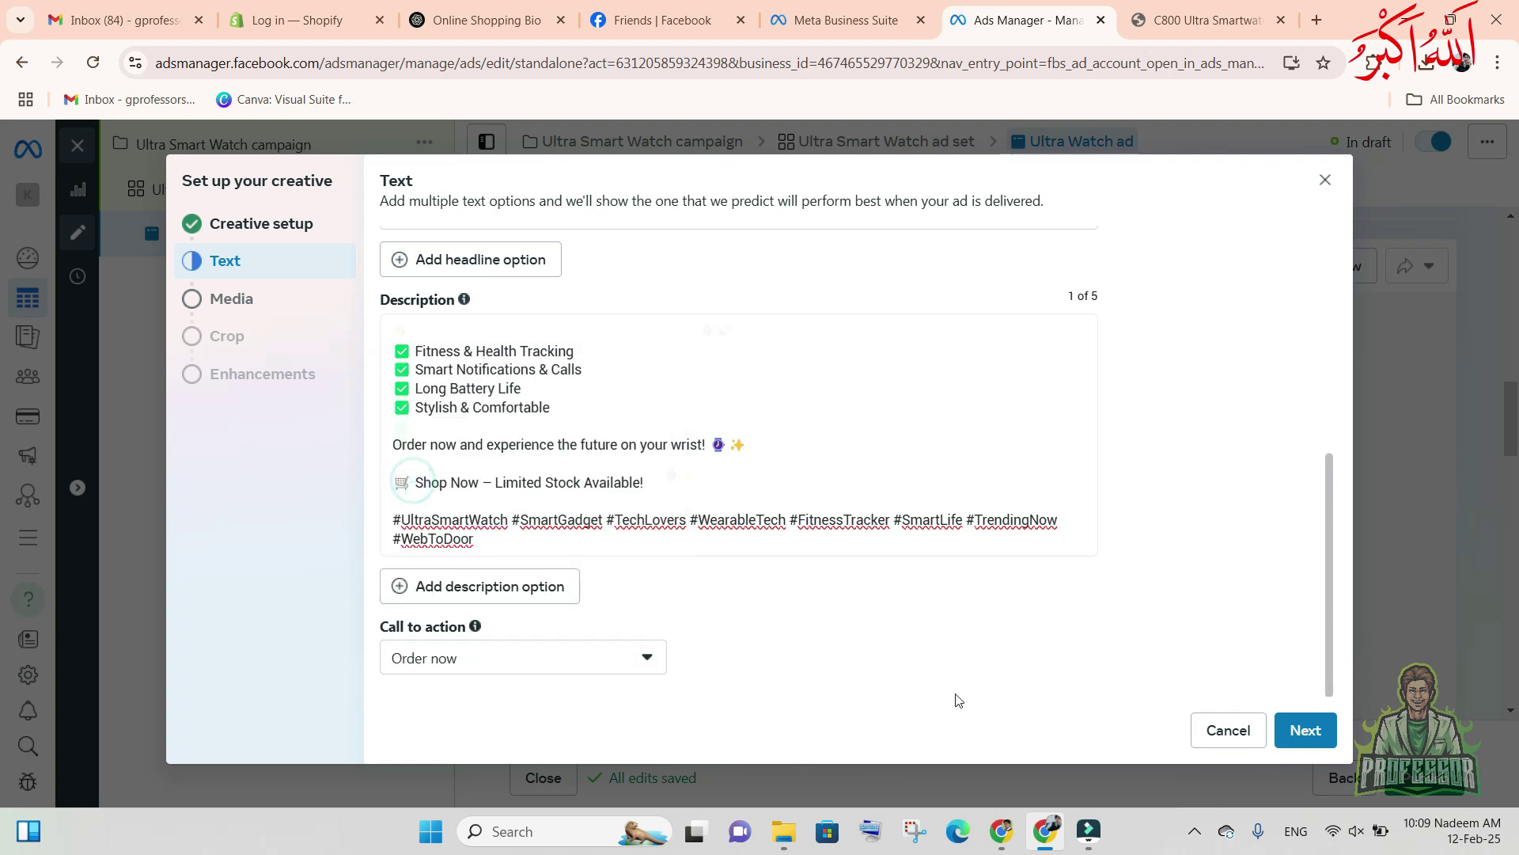
left_click(1306, 728)
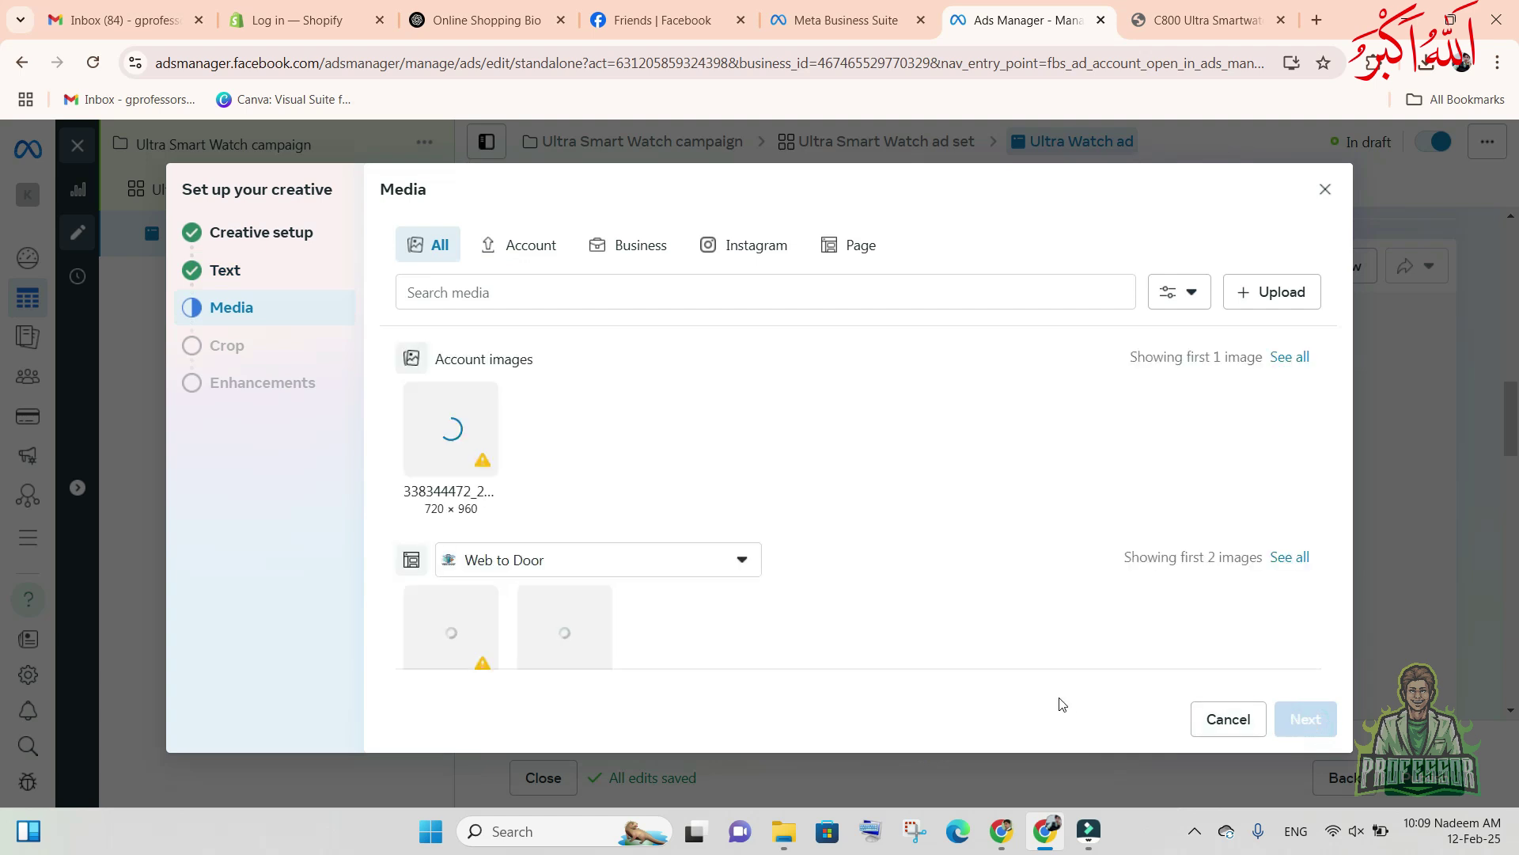
- Upload the Free Shipping Rs.472 bags image from the Download folder as the ad's media
mouse_move(483, 460)
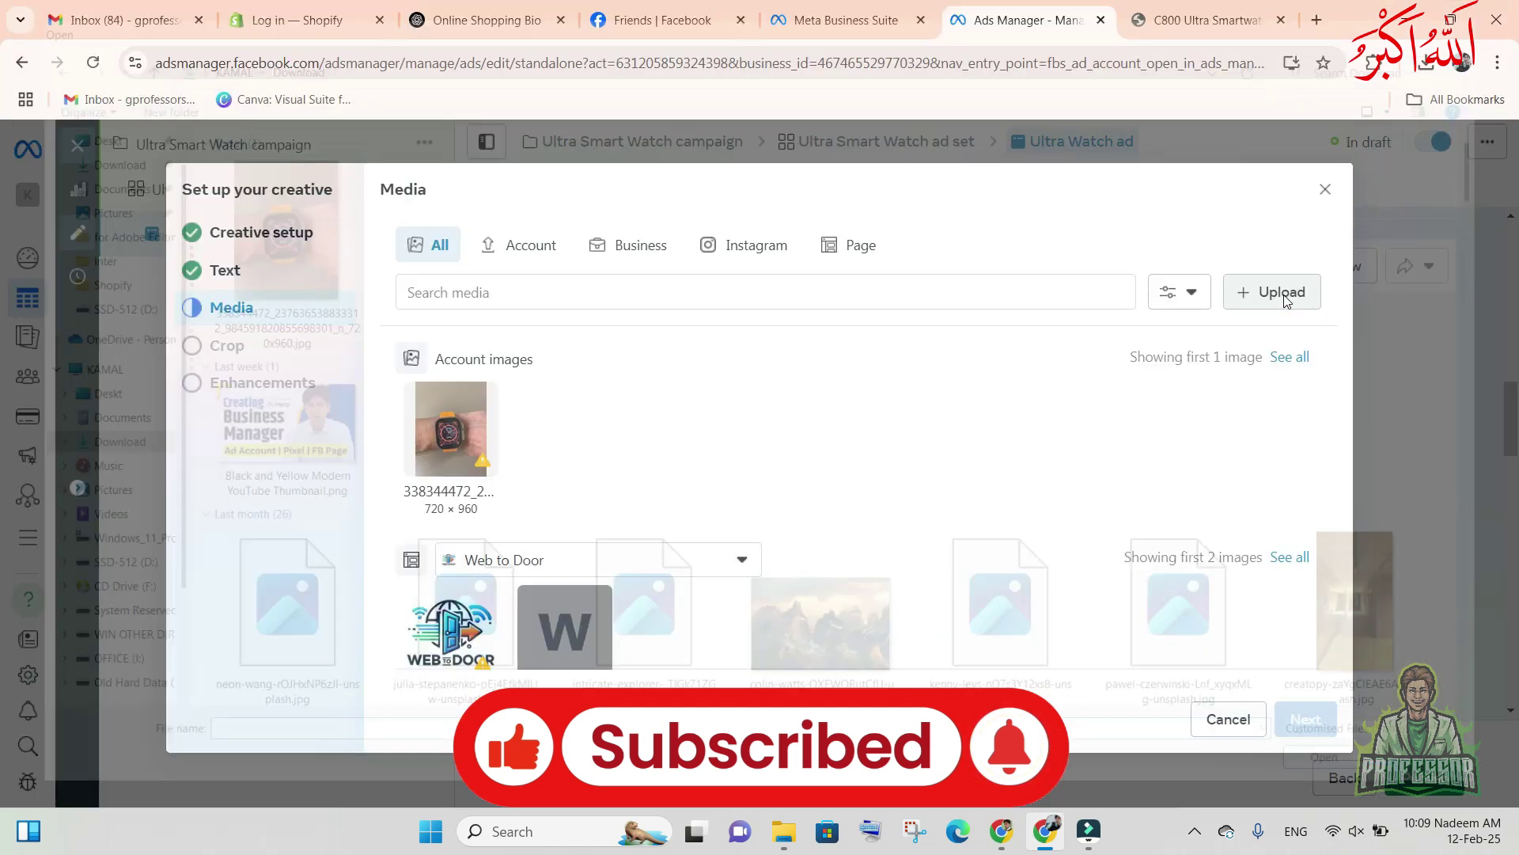
left_click(1284, 298)
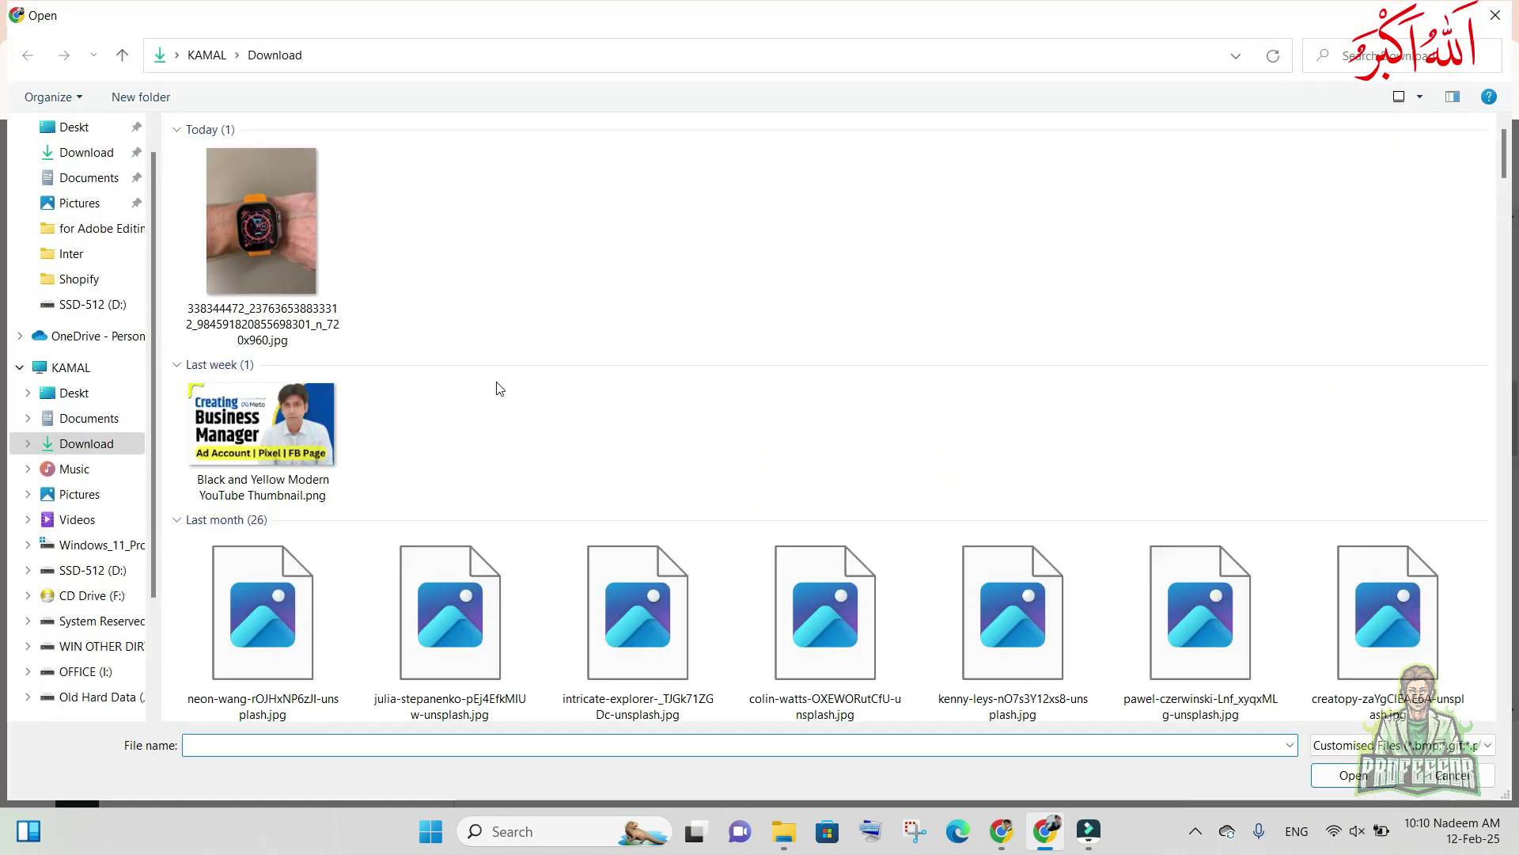
scroll(415, 485, "down", 10)
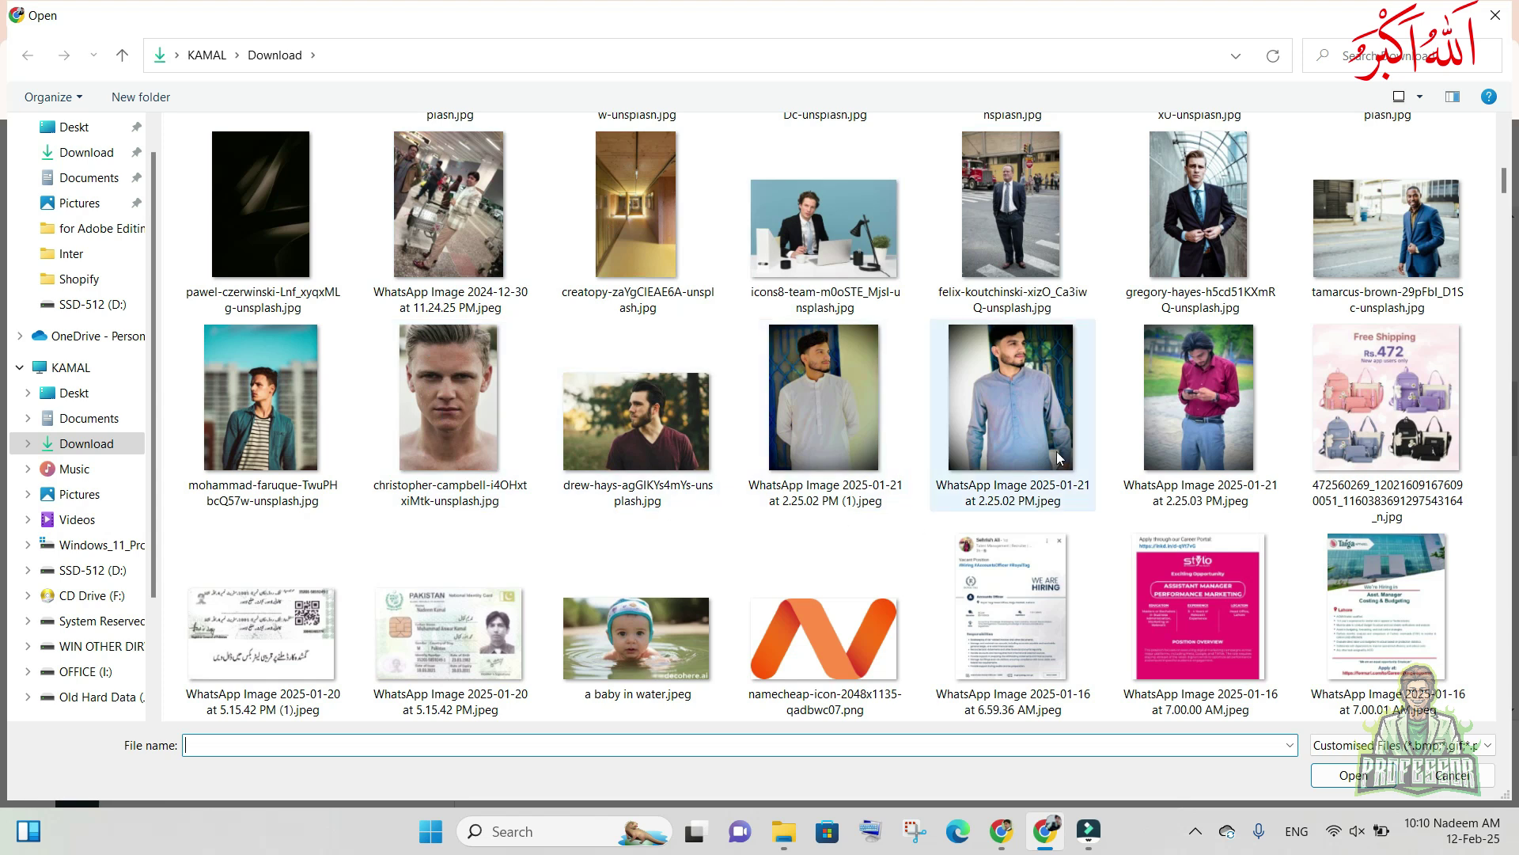
scroll(1234, 459, "down", 10)
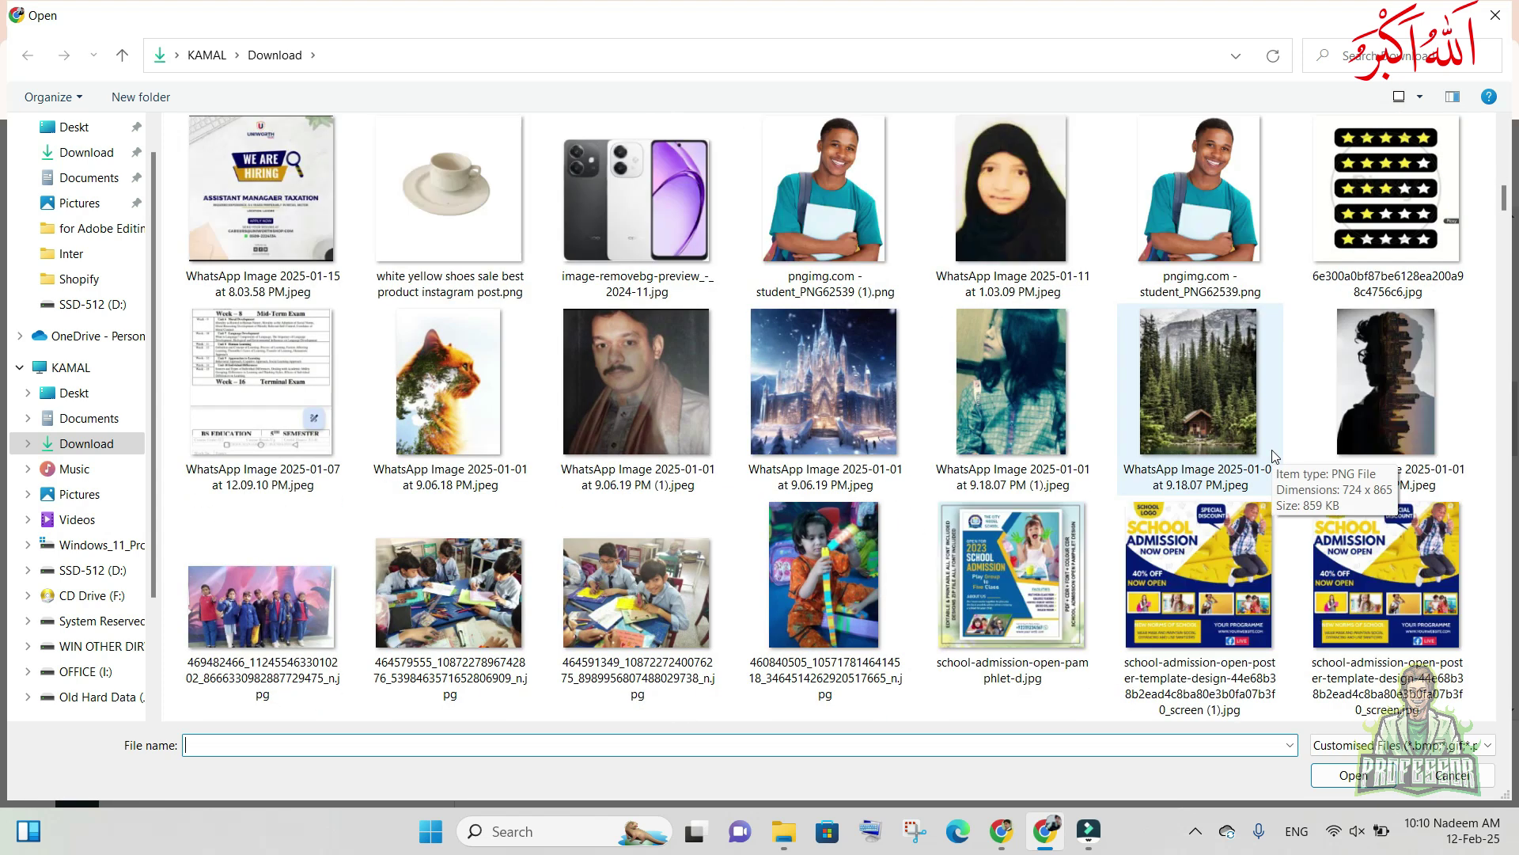
scroll(1306, 443, "up", 6)
left_click(1385, 399)
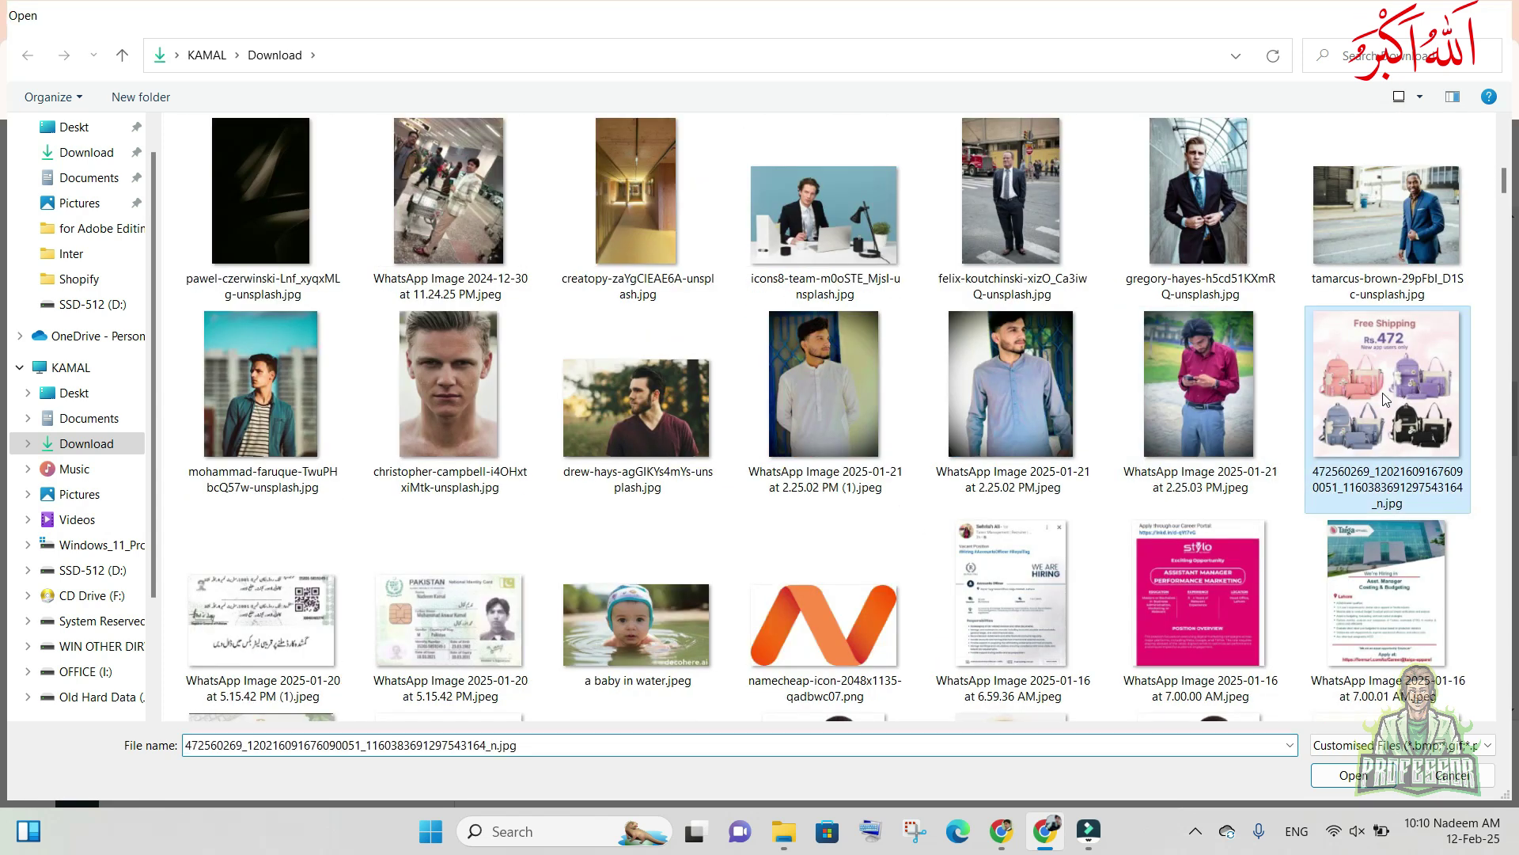
double_click(1386, 399)
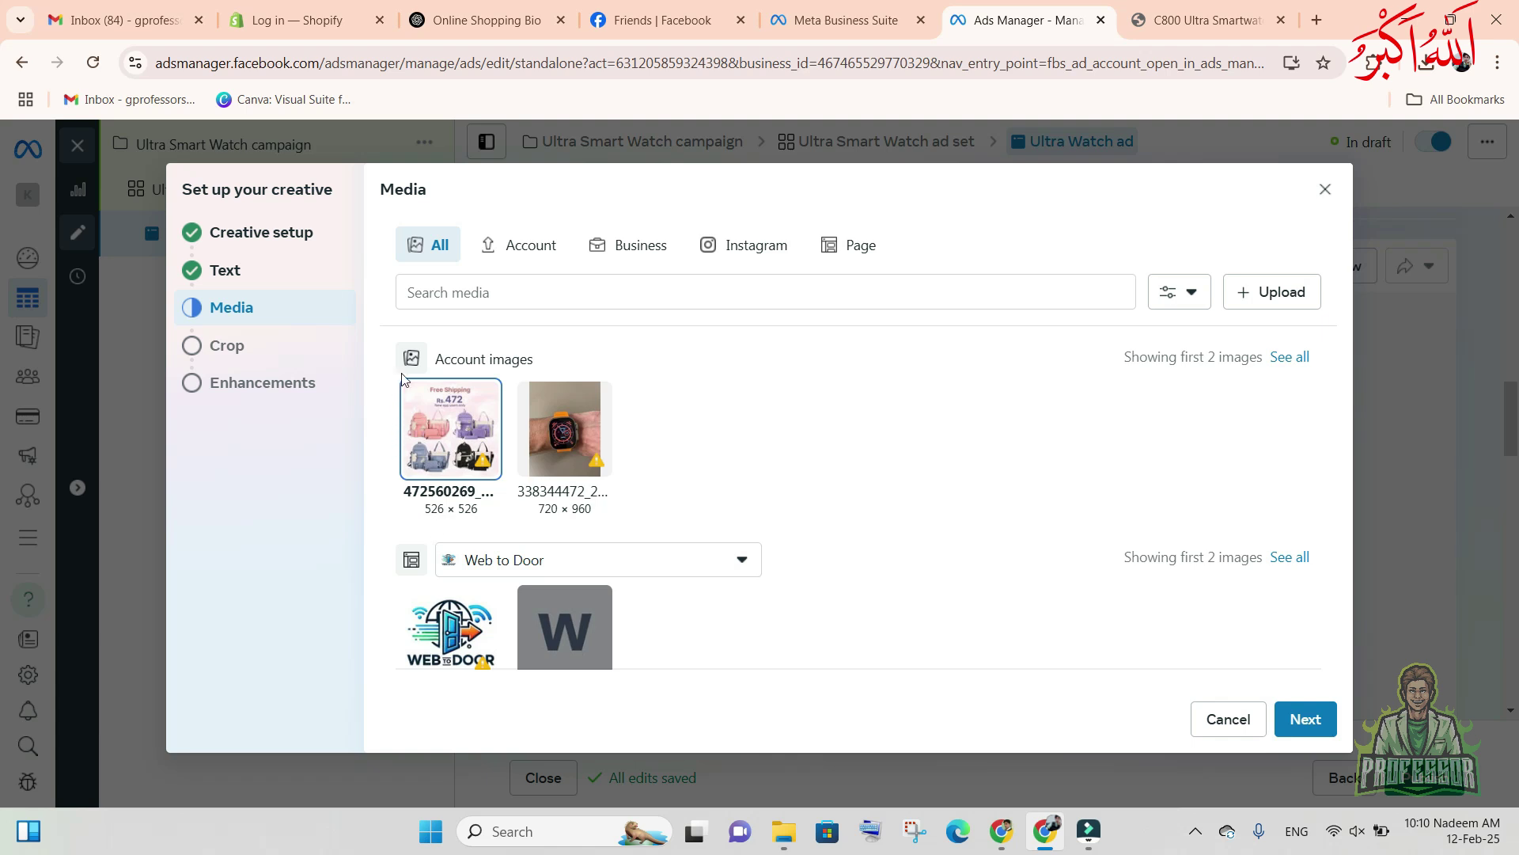
- Use the uploaded bags image as the ad's media, keep the original crops for all placements and finish the creative setup
left_click(440, 521)
left_click(1325, 724)
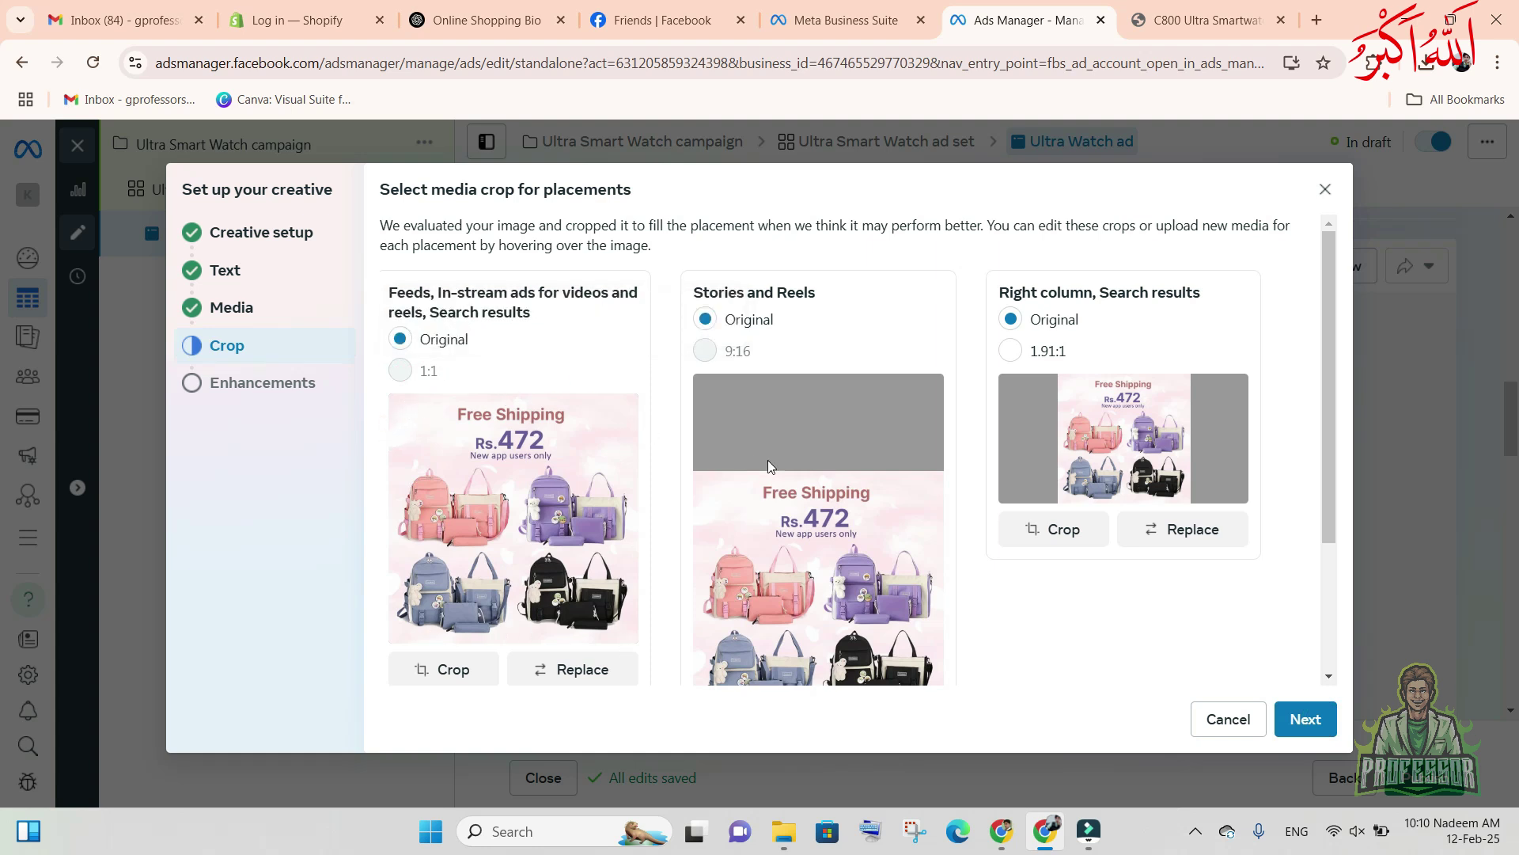
scroll(815, 499, "down", 3)
scroll(972, 367, "up", 3)
scroll(1063, 626, "down", 3)
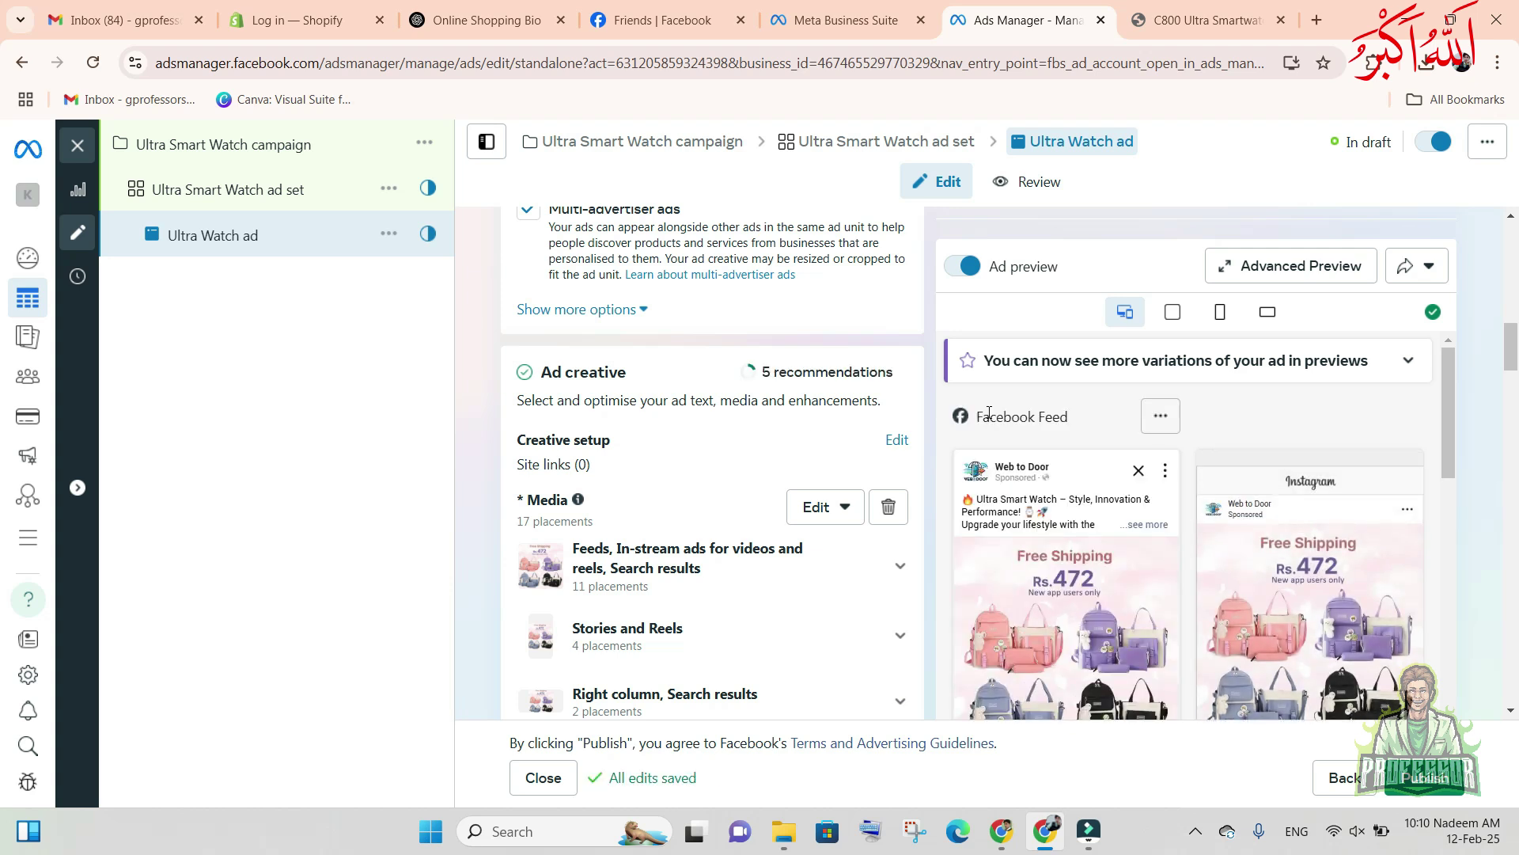
- Examine the ad previews for Facebook Feed, Instagram feed and Instagram Stories
scroll(997, 427, "down", 5)
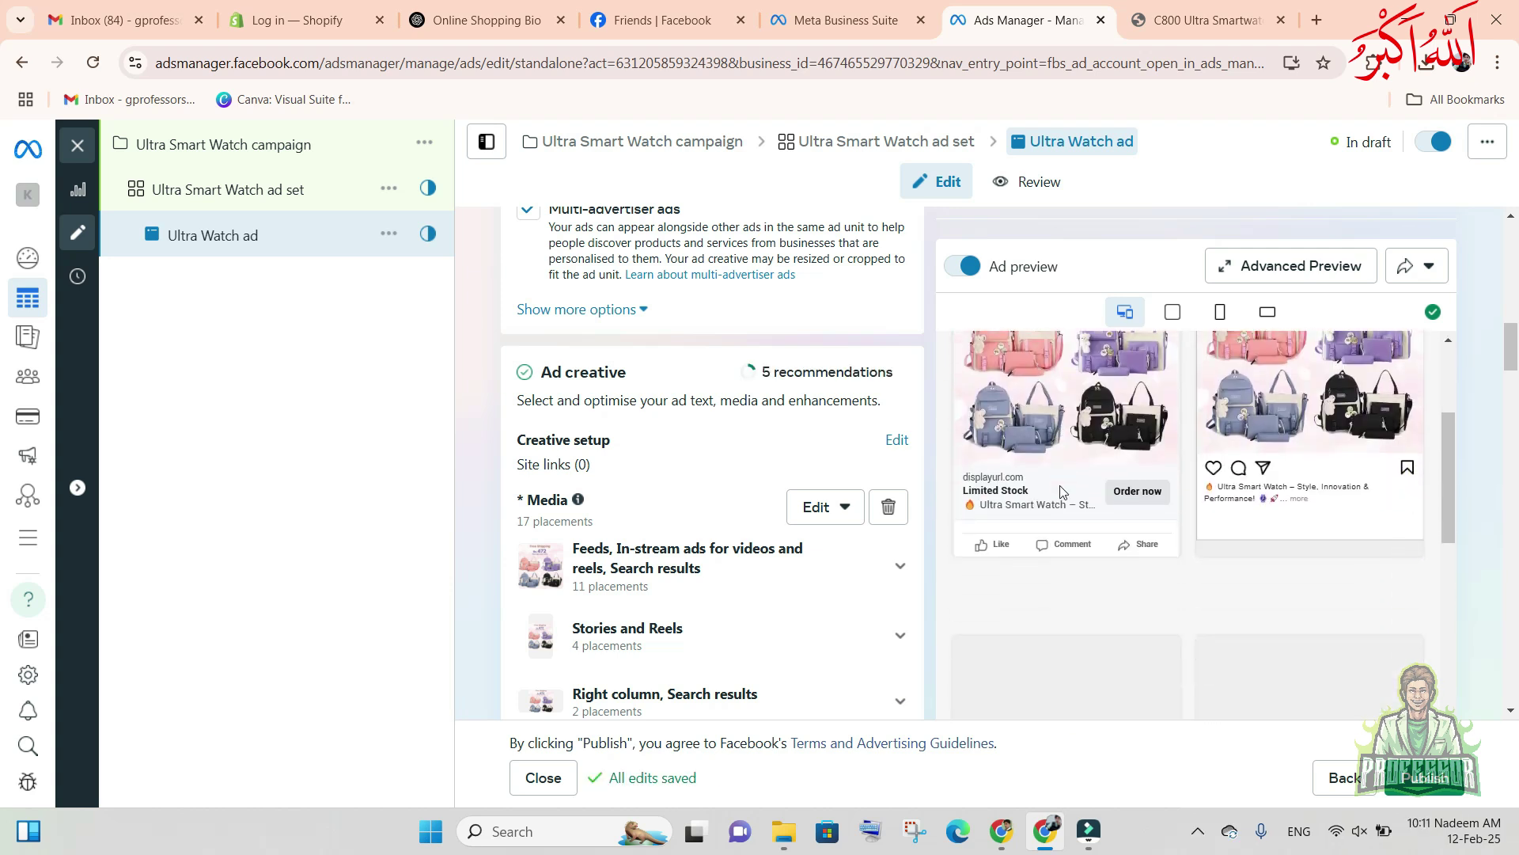
scroll(1039, 488, "up", 5)
scroll(1195, 554, "down", 5)
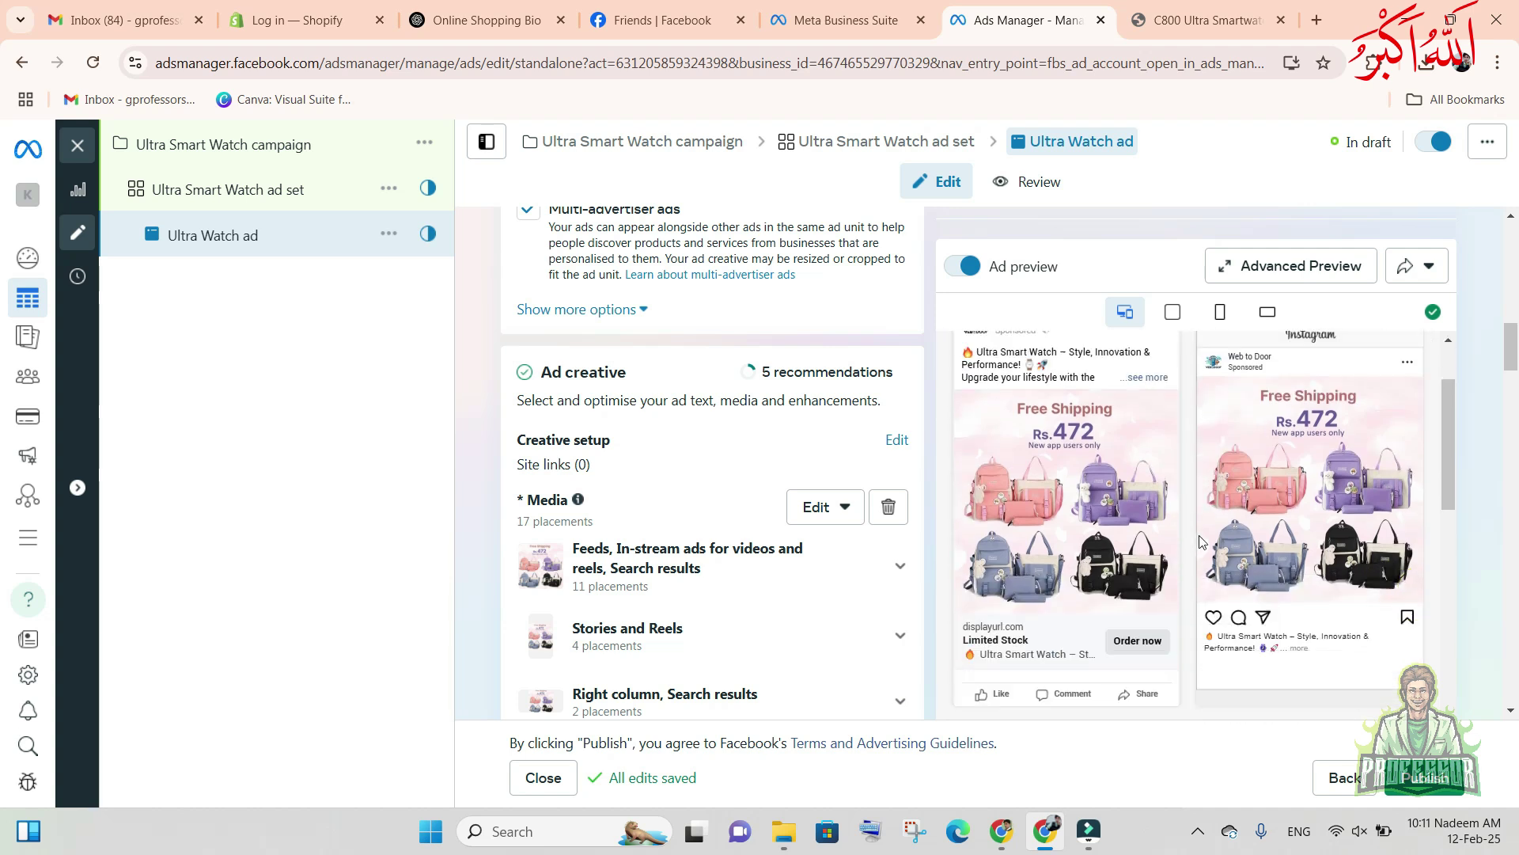
scroll(1195, 568, "down", 3)
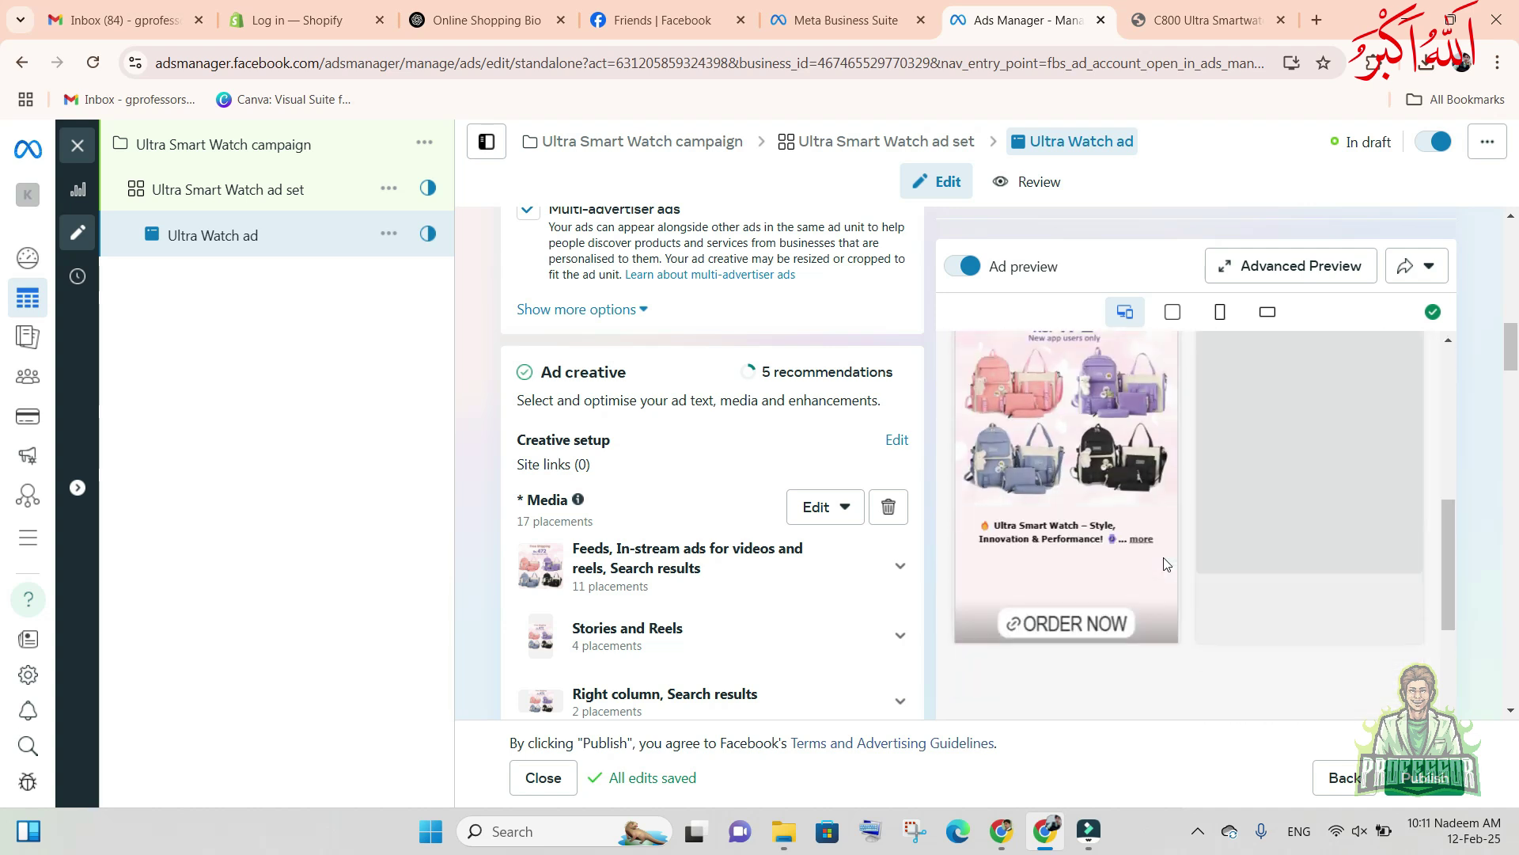
scroll(1061, 537, "up", 2)
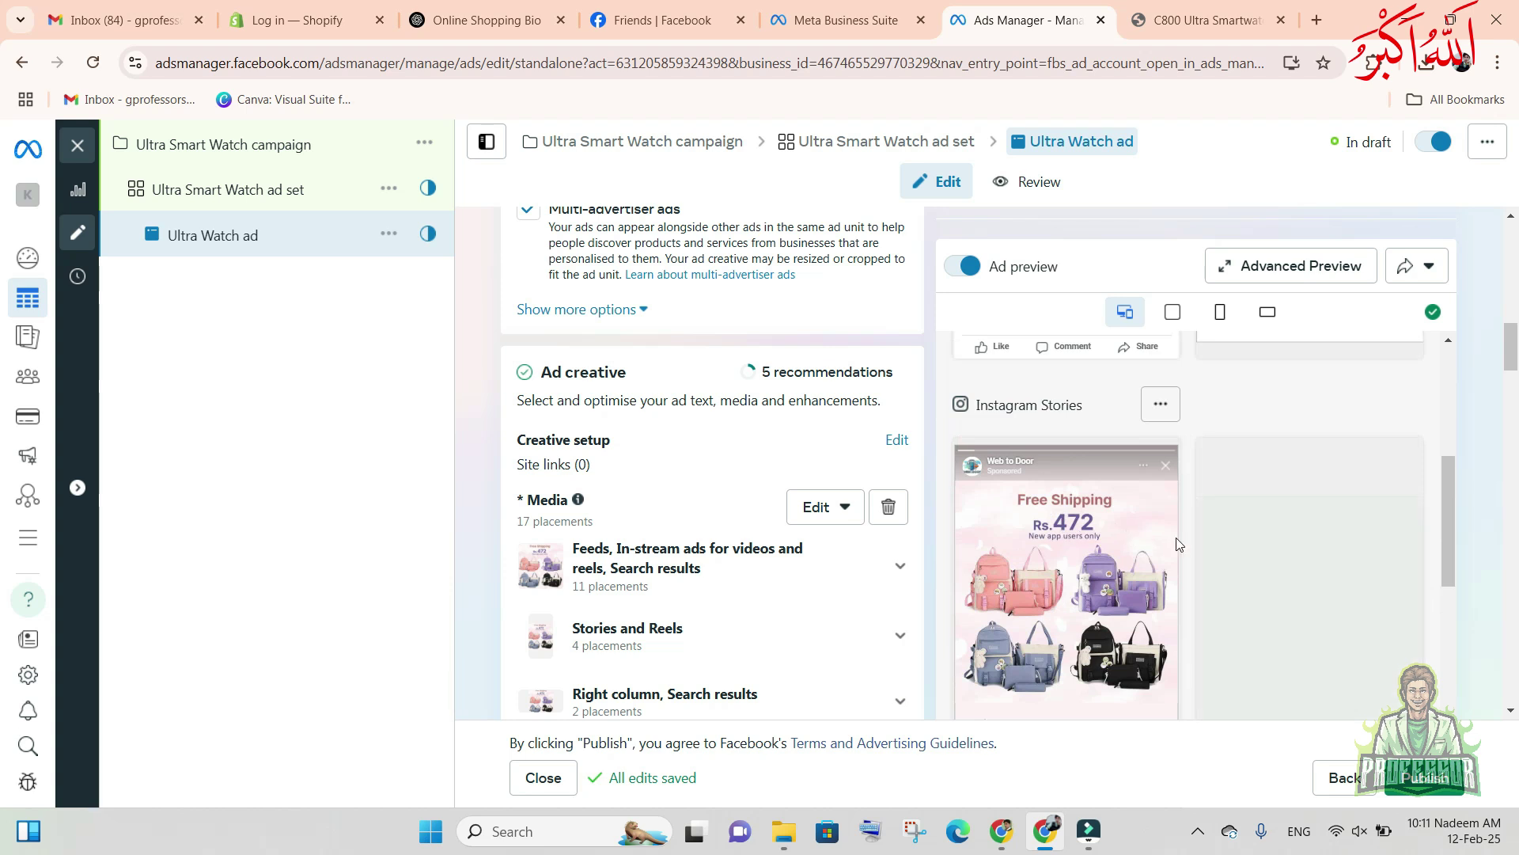
scroll(1227, 530, "down", 6)
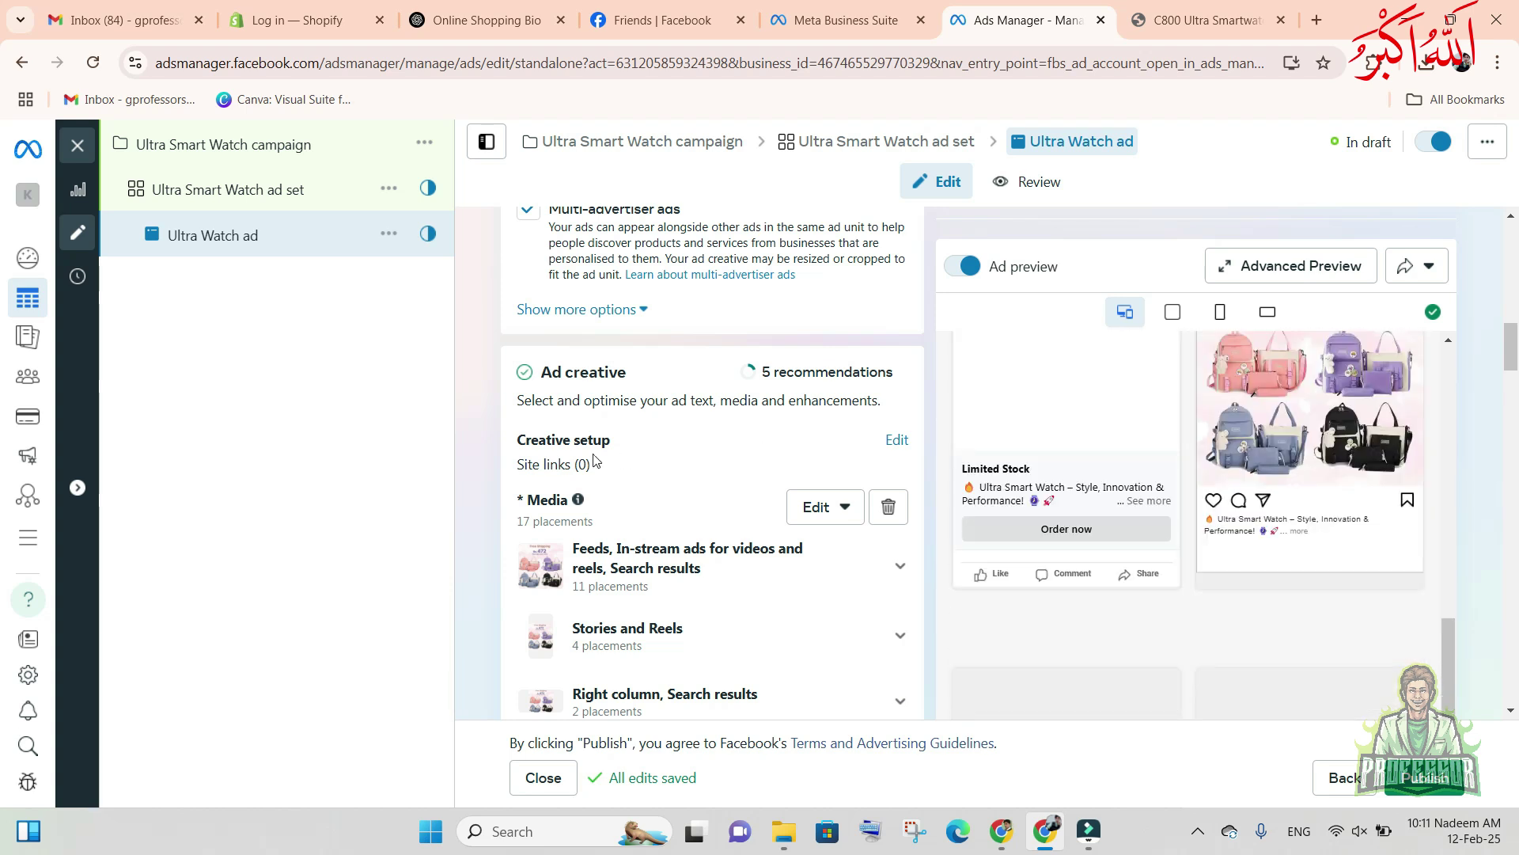
- Copy the C800 Ultra Smartwatch Series 8 product page address from xarar.pk and paste it as the ad's website URL
scroll(607, 461, "down", 4)
scroll(608, 460, "down", 7)
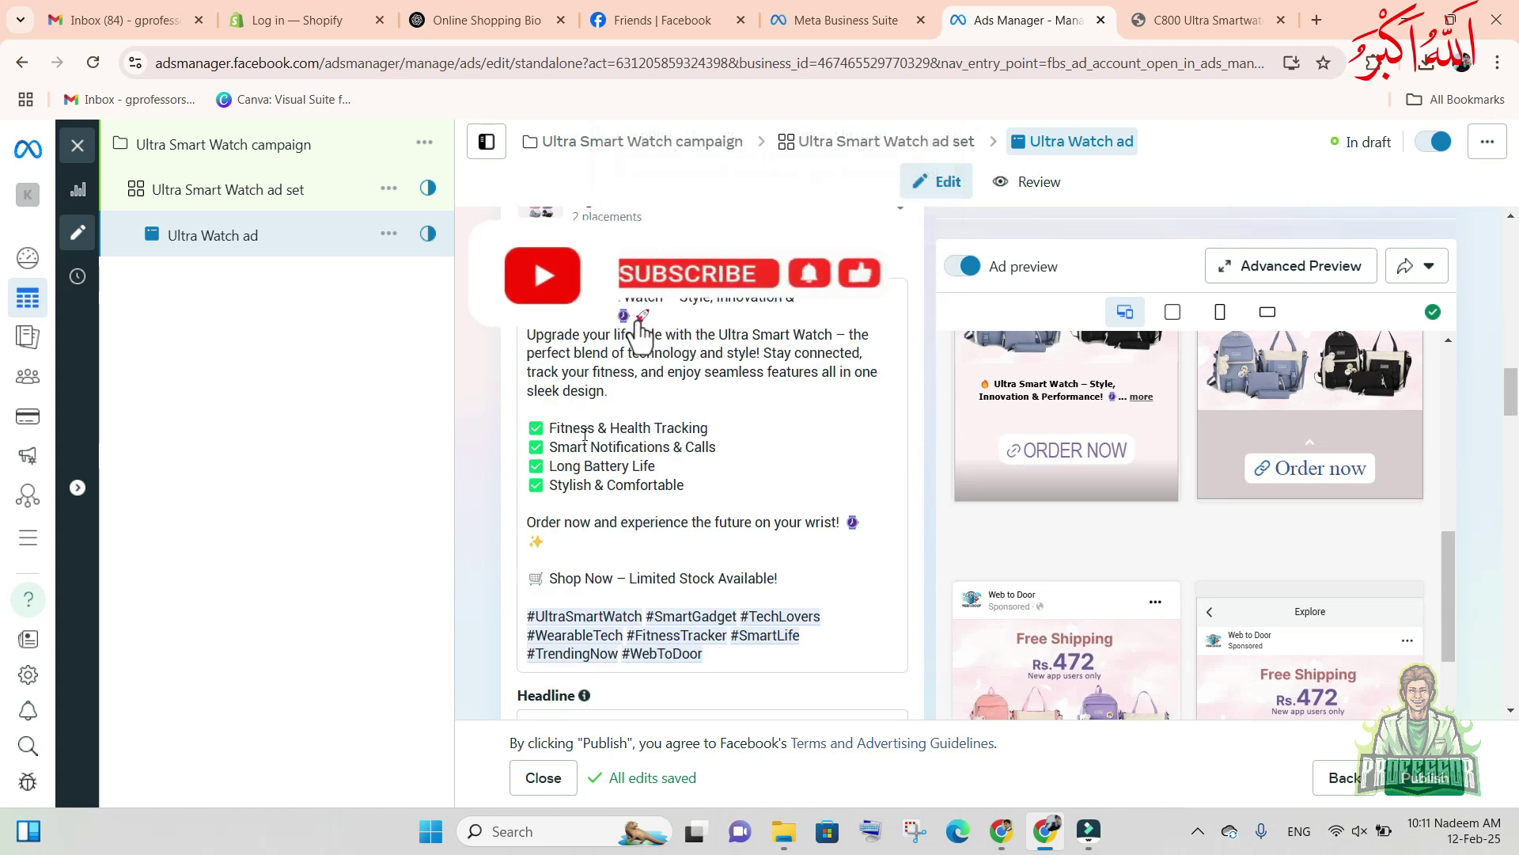
scroll(580, 501, "down", 5)
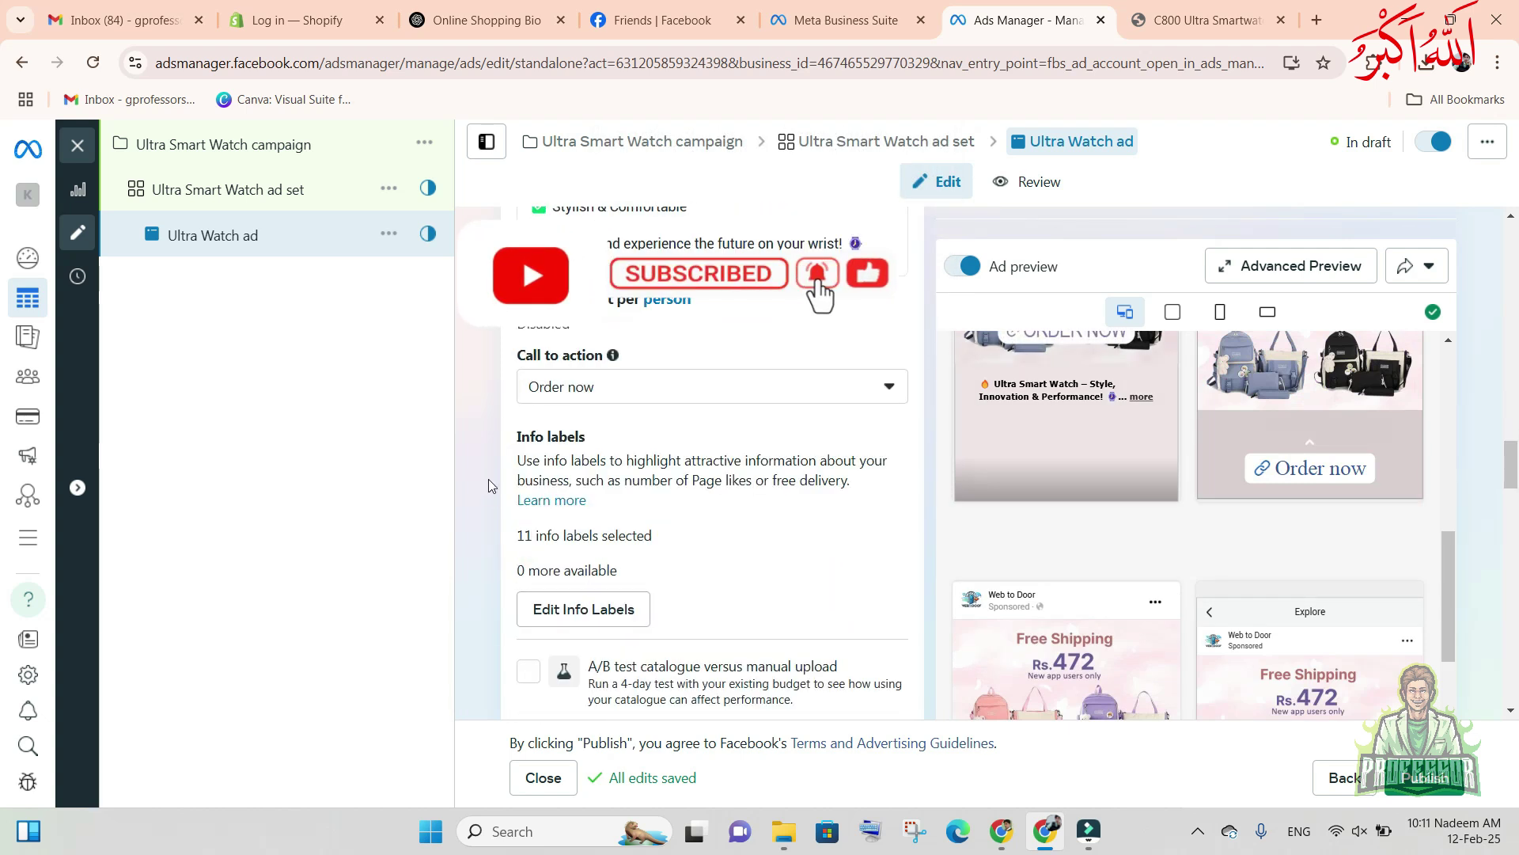
scroll(593, 406, "down", 7)
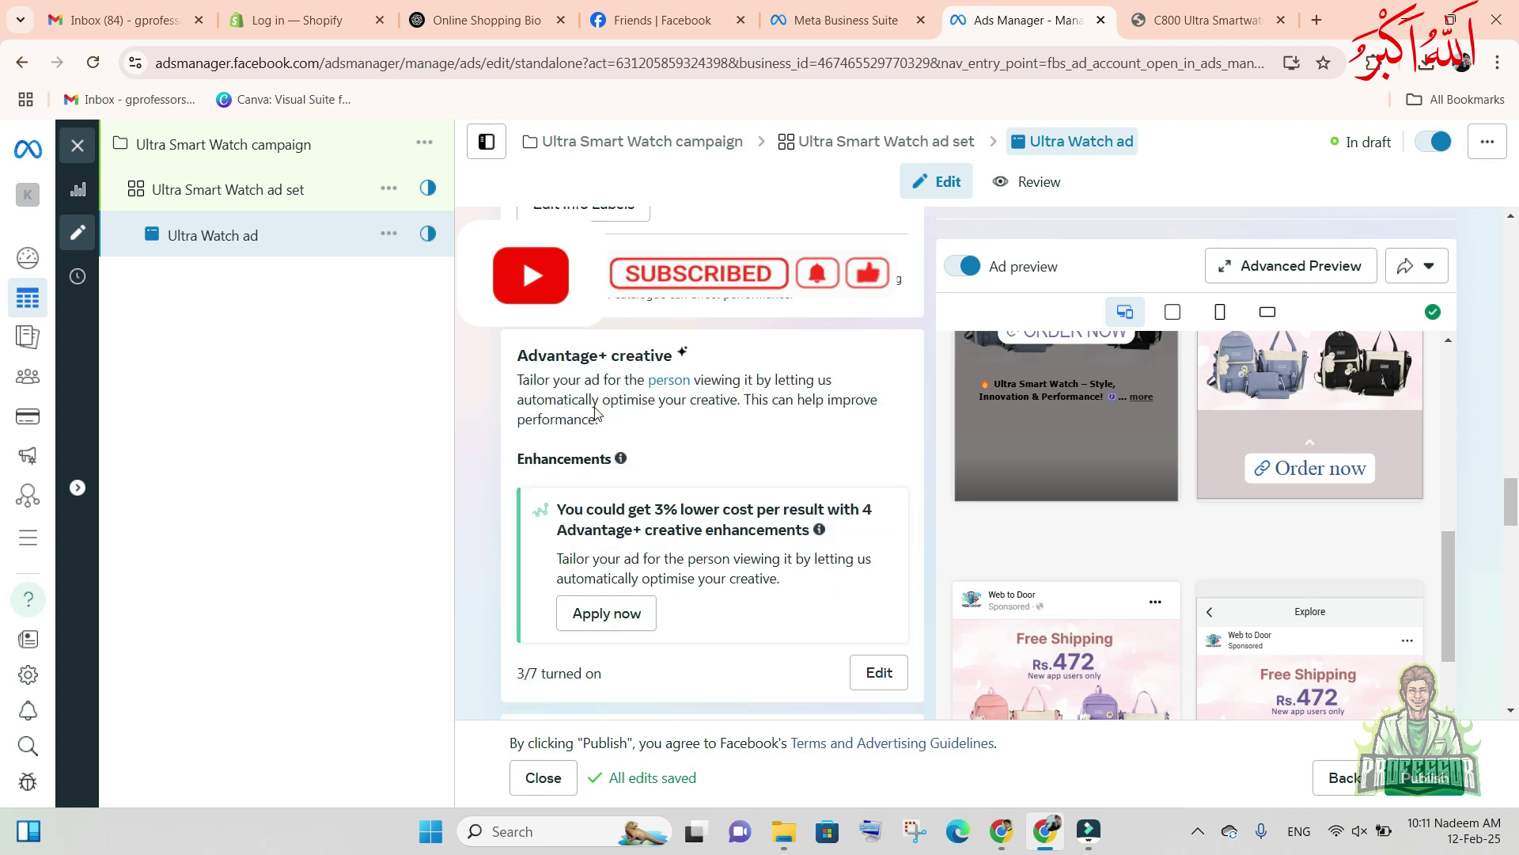
scroll(596, 413, "down", 4)
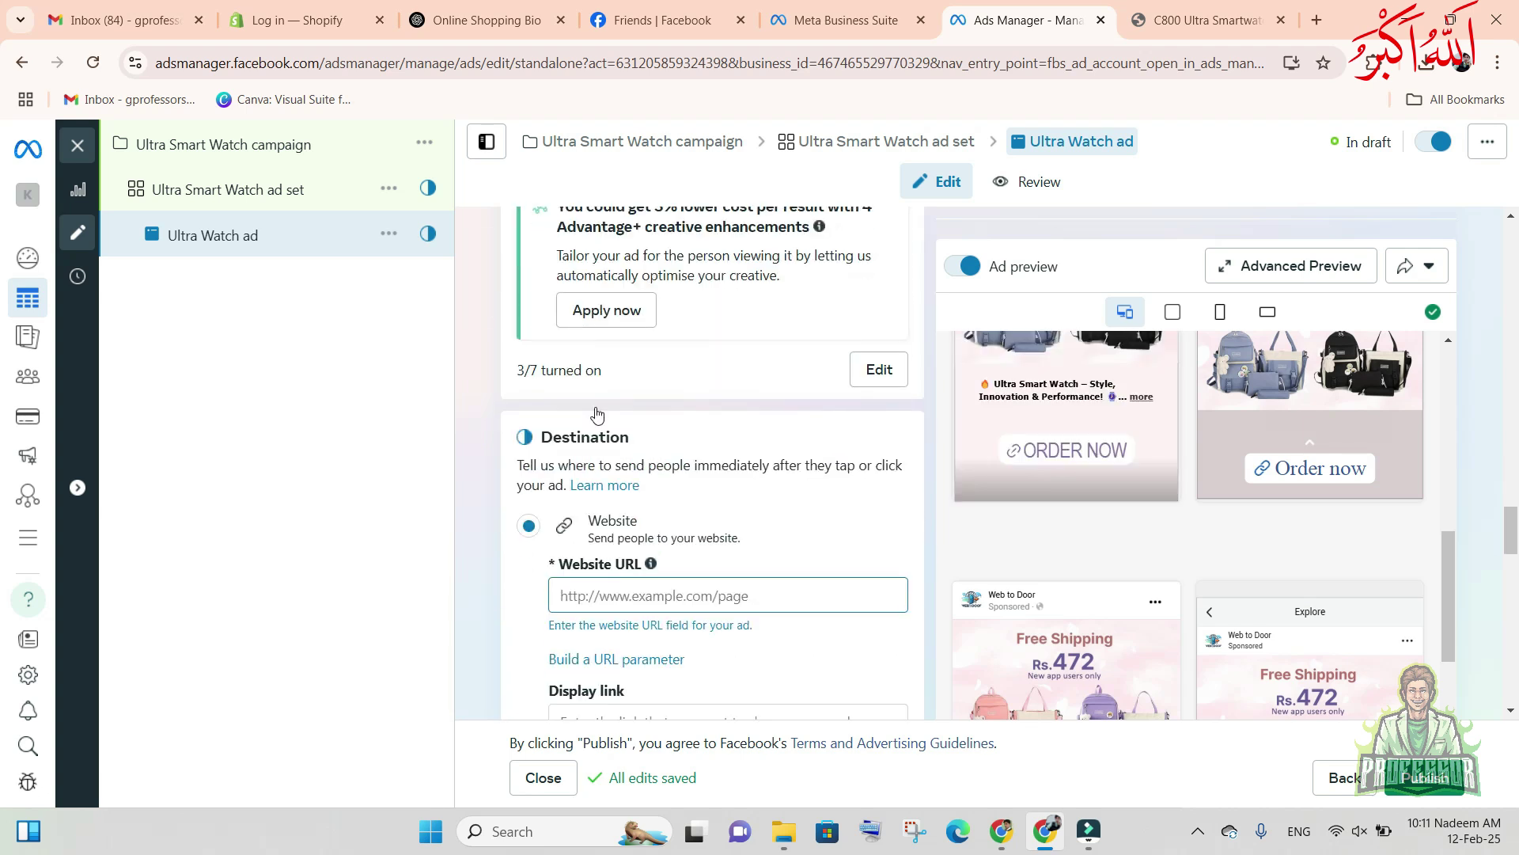
left_click(1203, 19)
left_click(1085, 596)
left_click(612, 581)
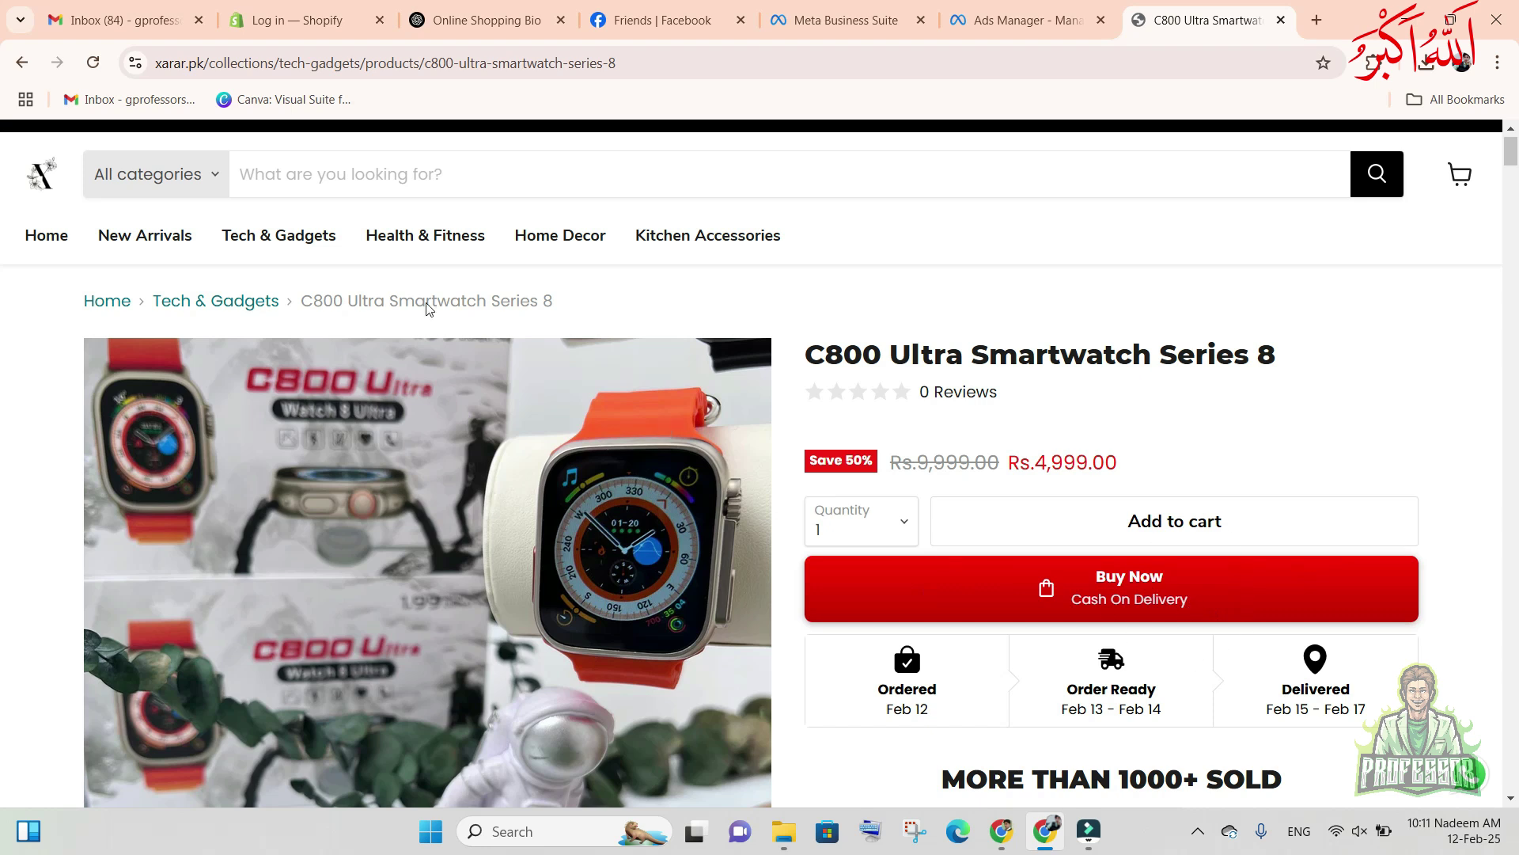
left_click(634, 61)
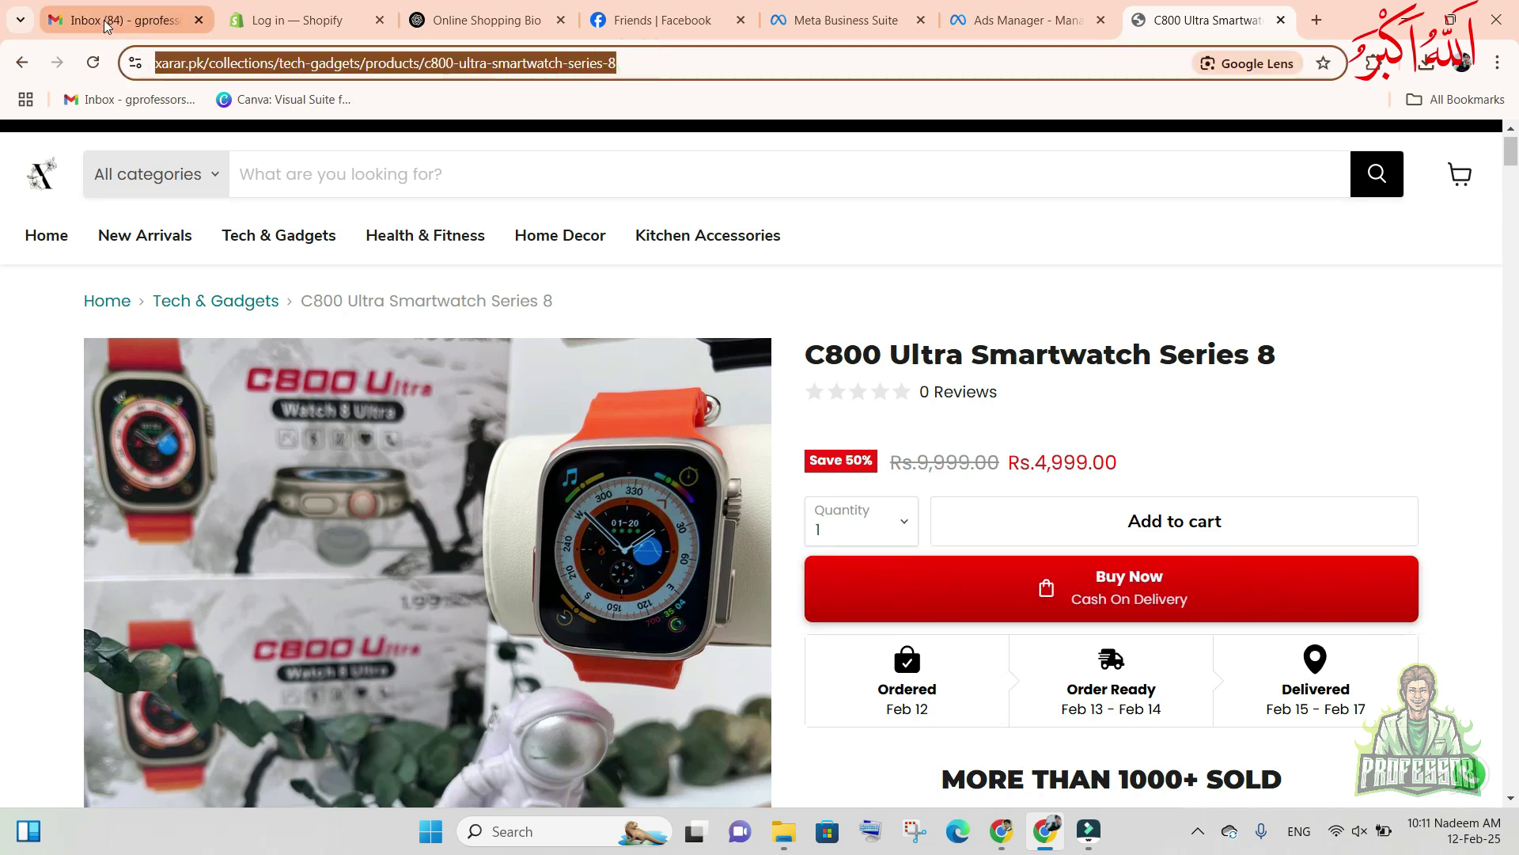
left_click(1021, 20)
left_click(622, 512)
key("ctrl+v")
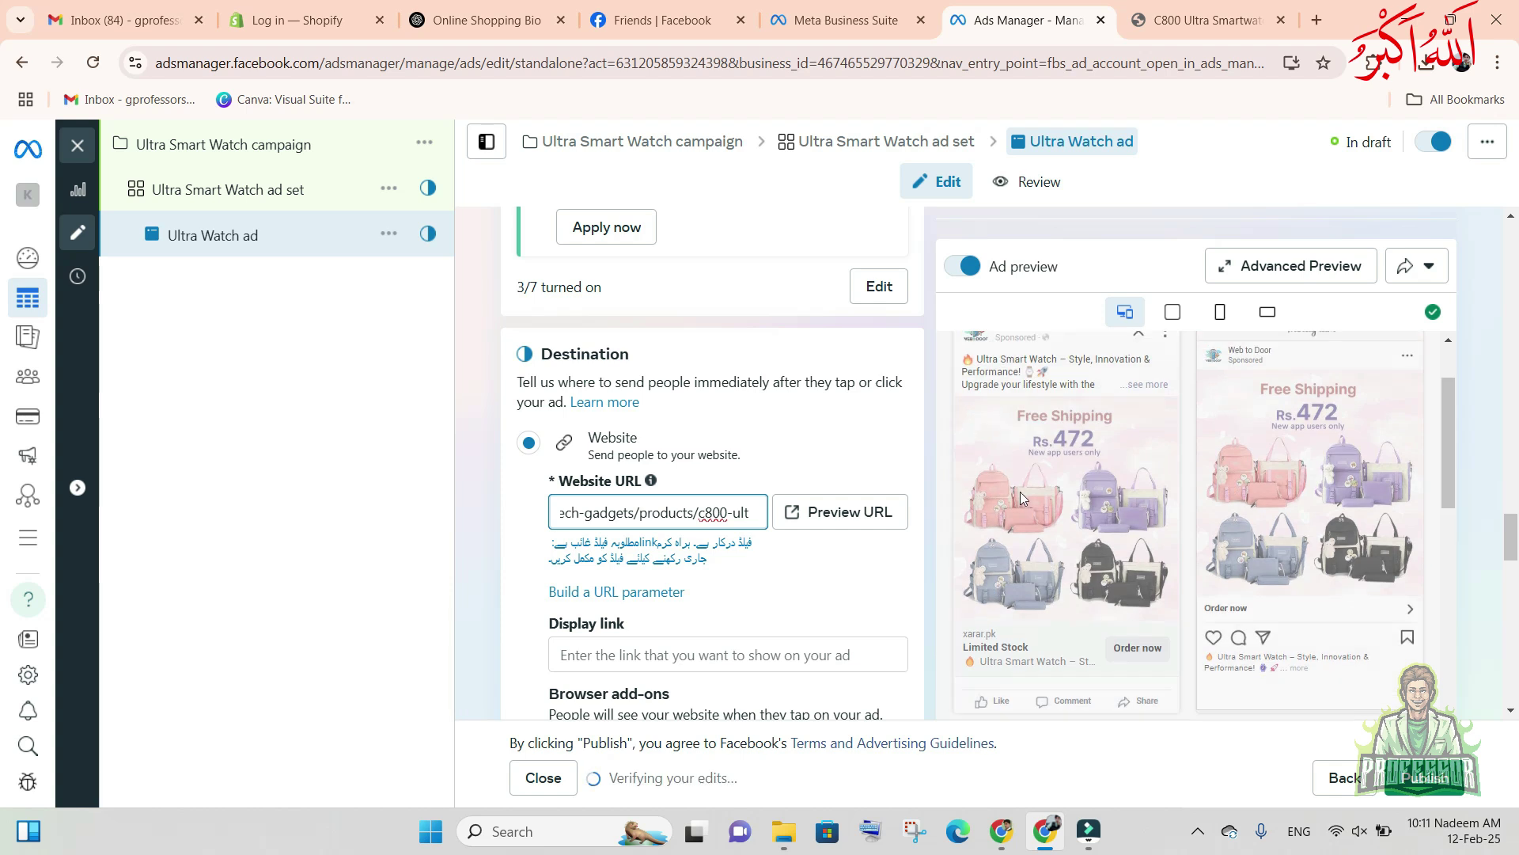
- Set the ad's display link to webtodoor.store and check how the link appears in the ad preview
scroll(1020, 497, "up", 2)
scroll(1085, 514, "down", 3)
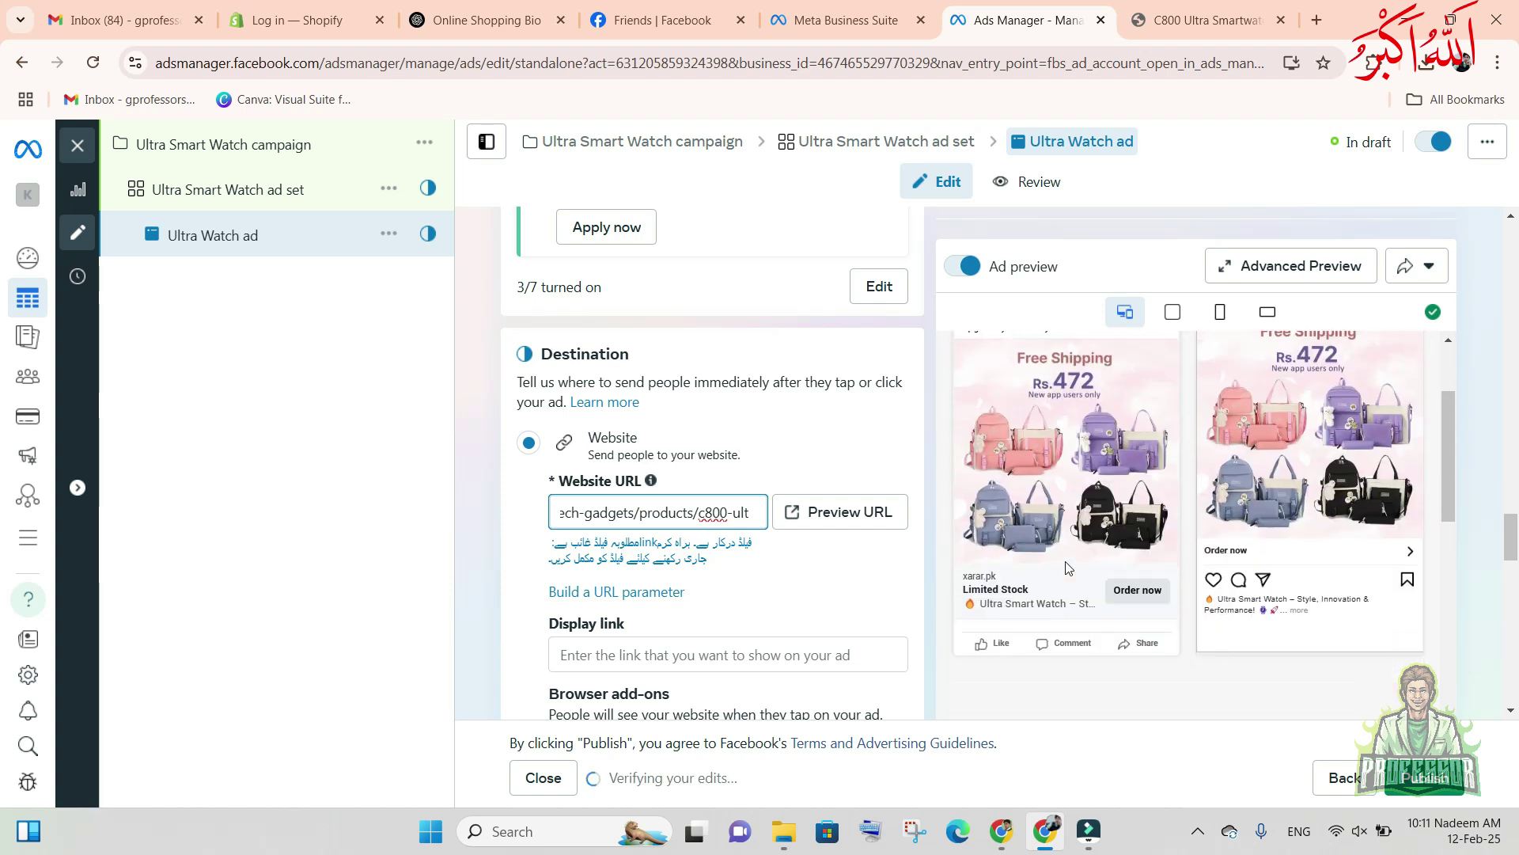
left_click(996, 600)
left_click(991, 592)
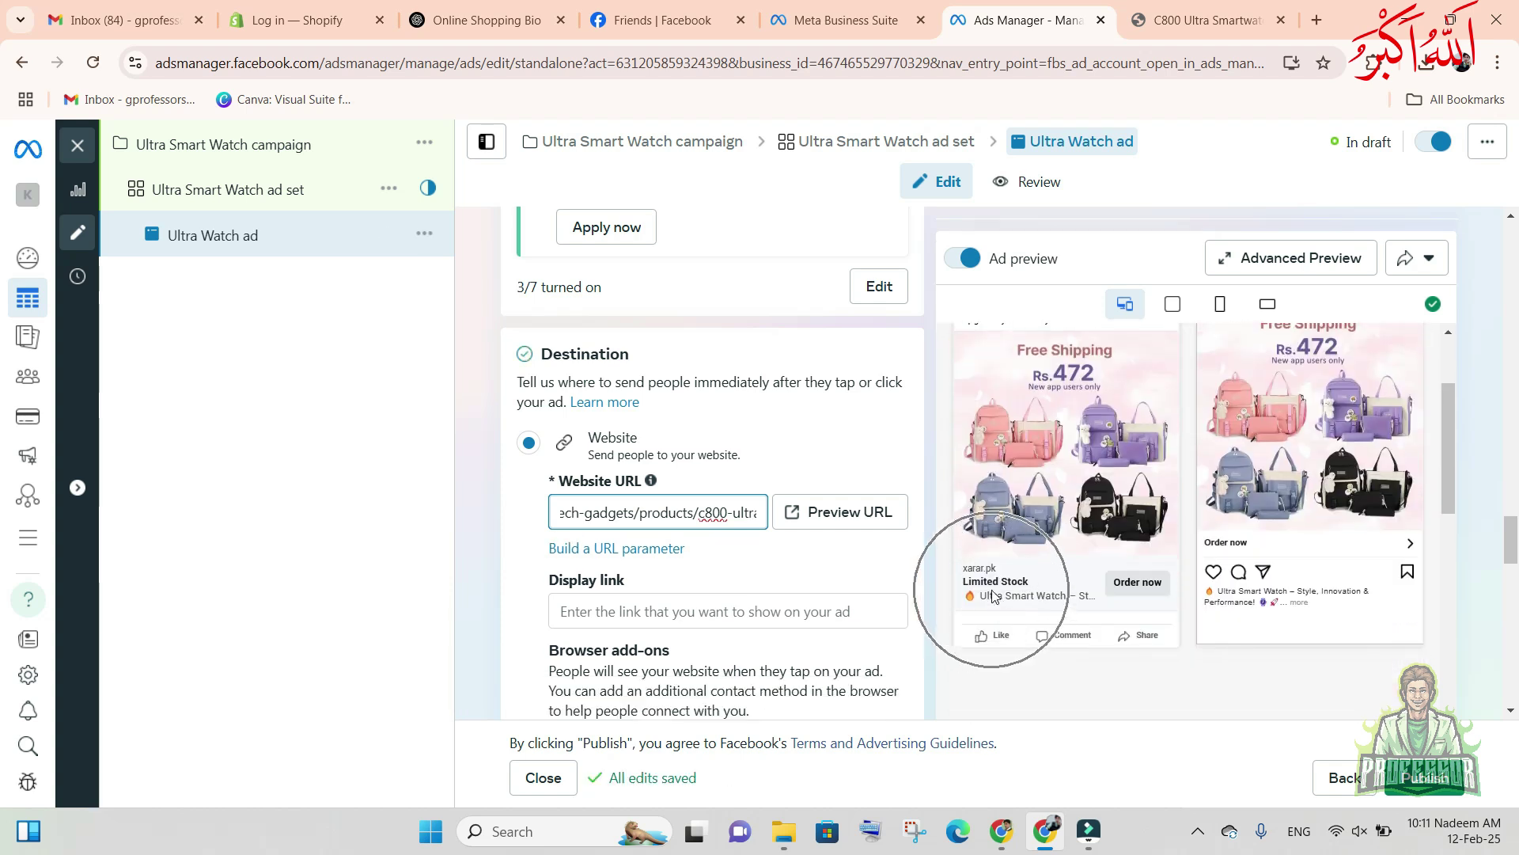
left_click(575, 621)
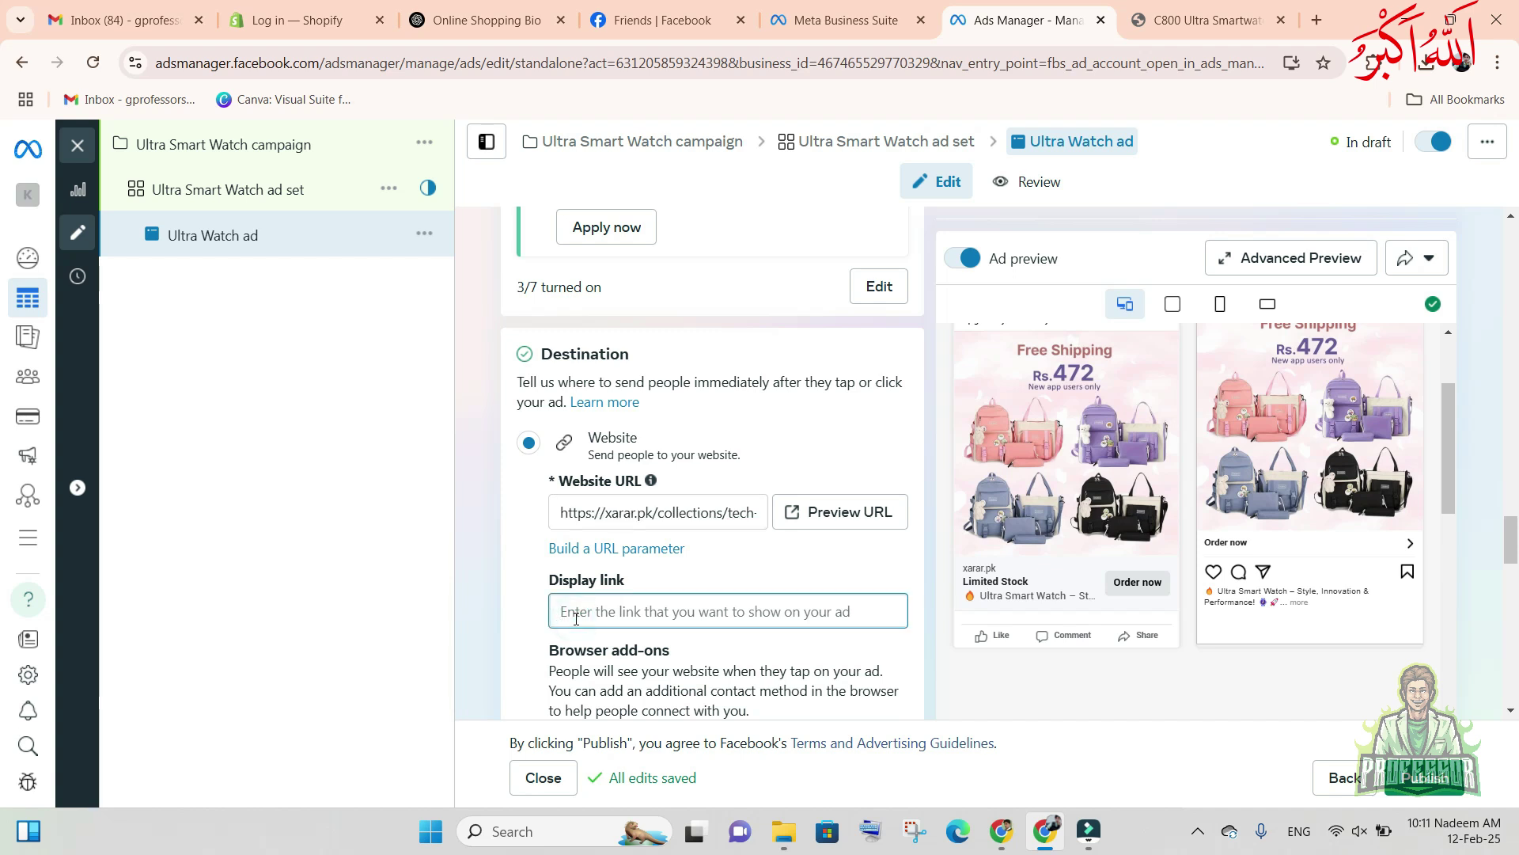
type("webtod")
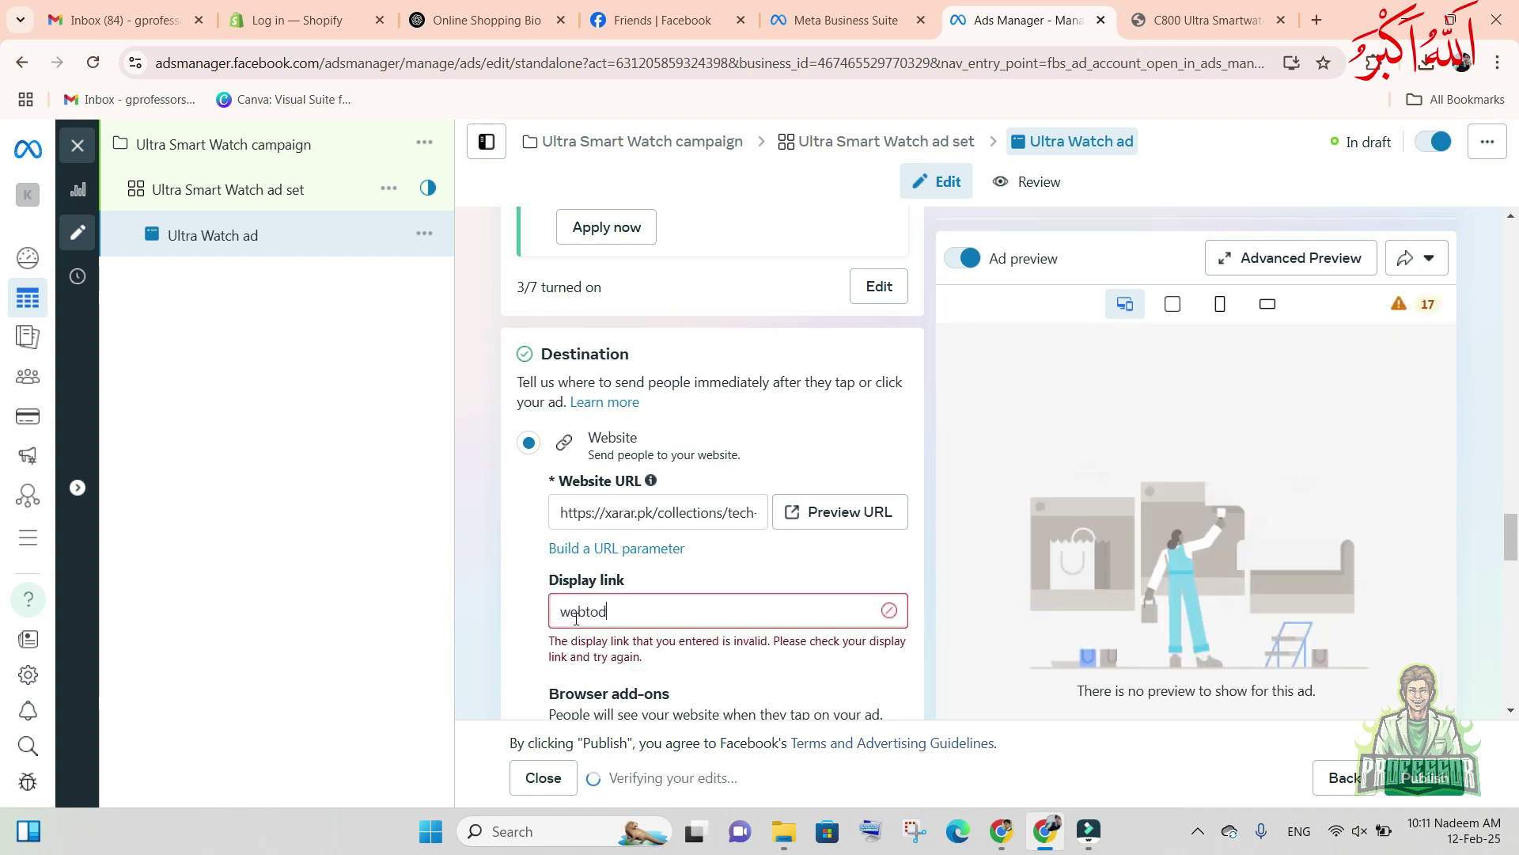
type("oor")
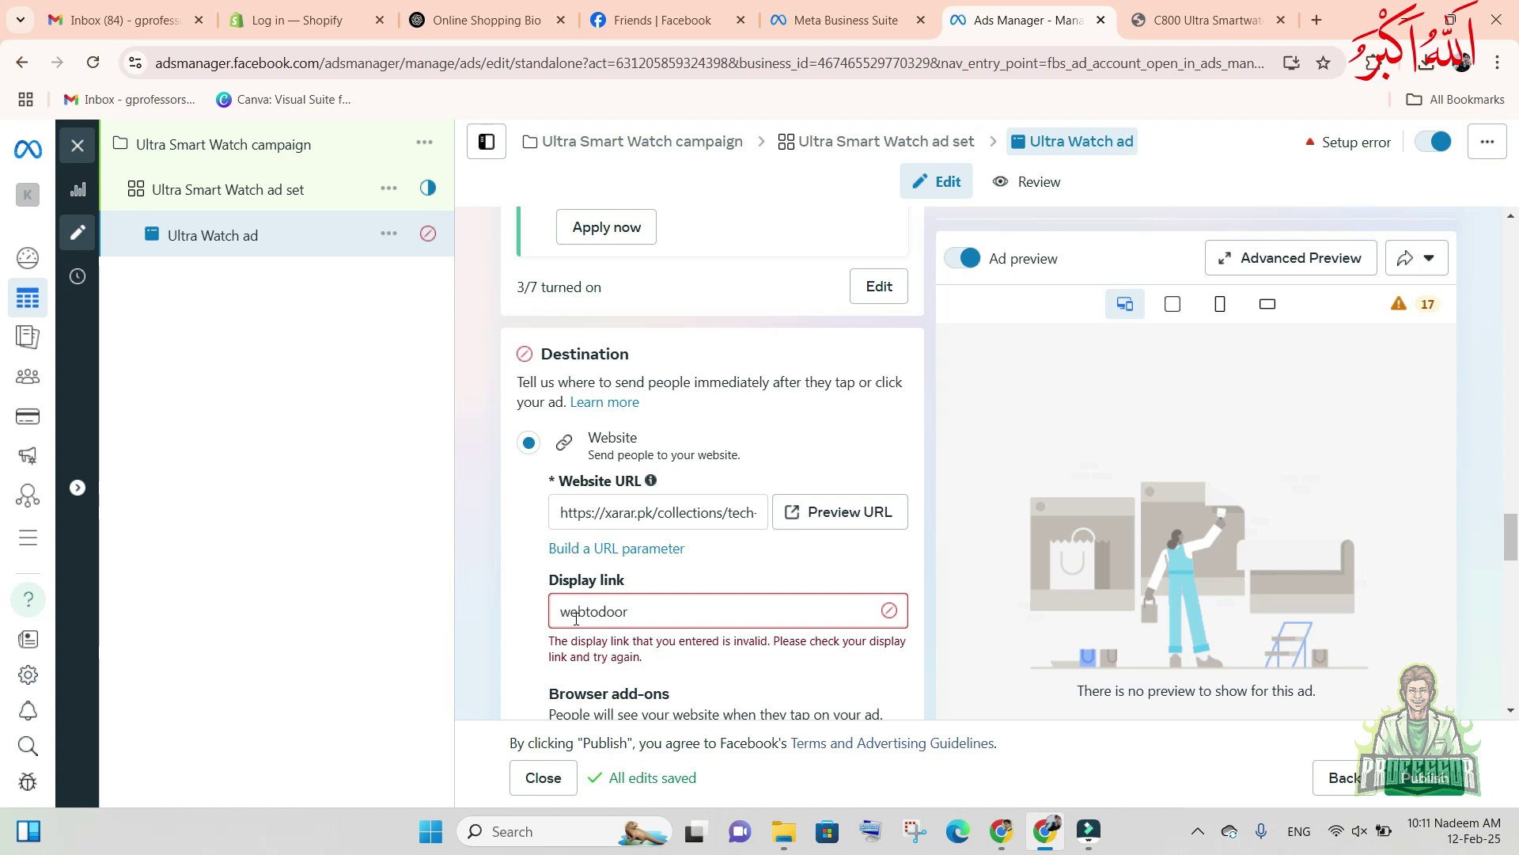
type(".store")
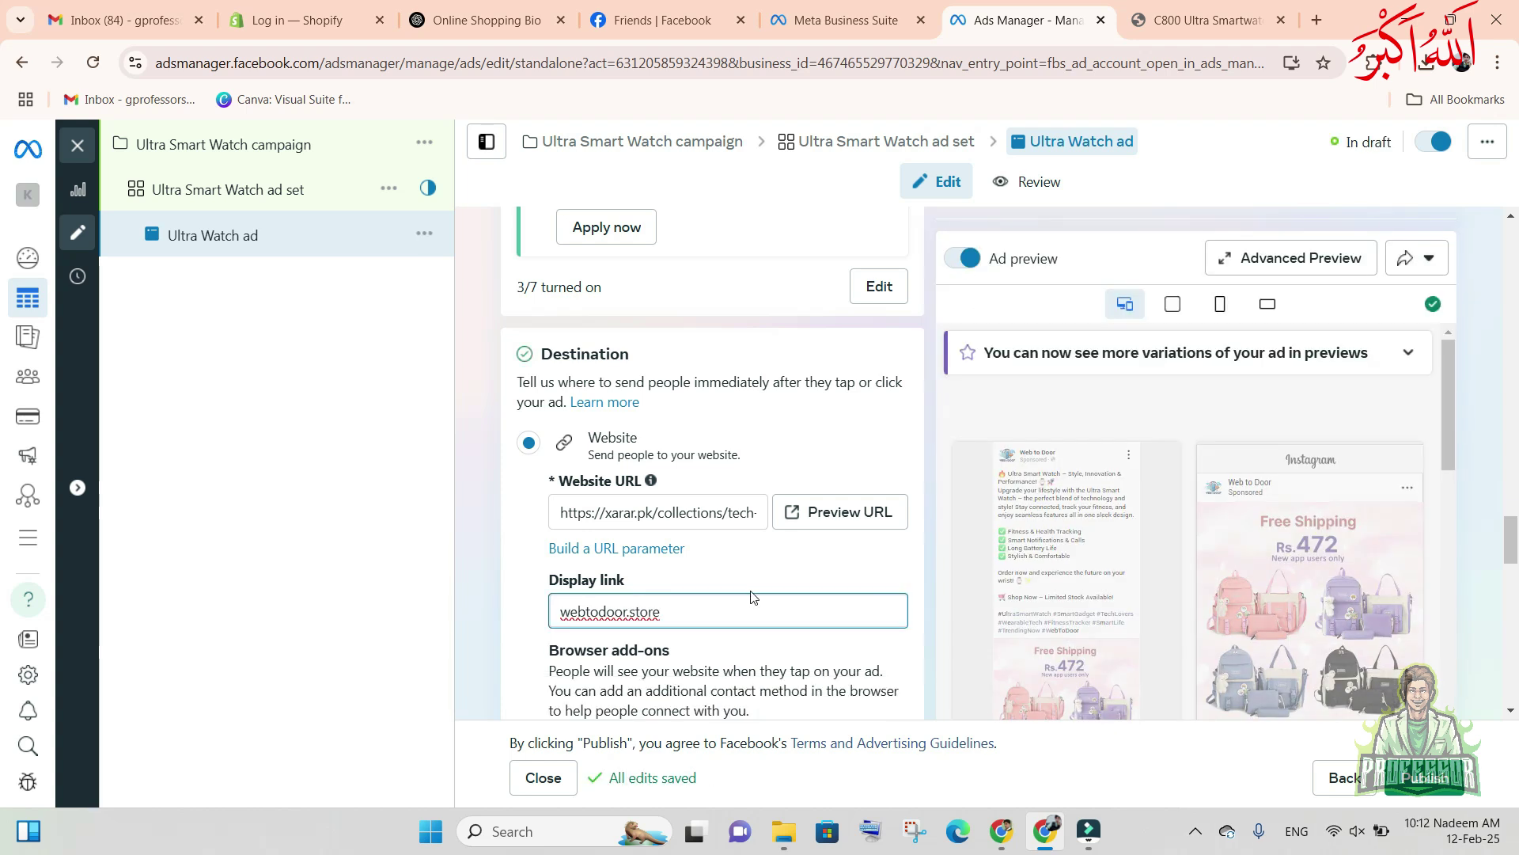
scroll(1072, 537, "down", 1)
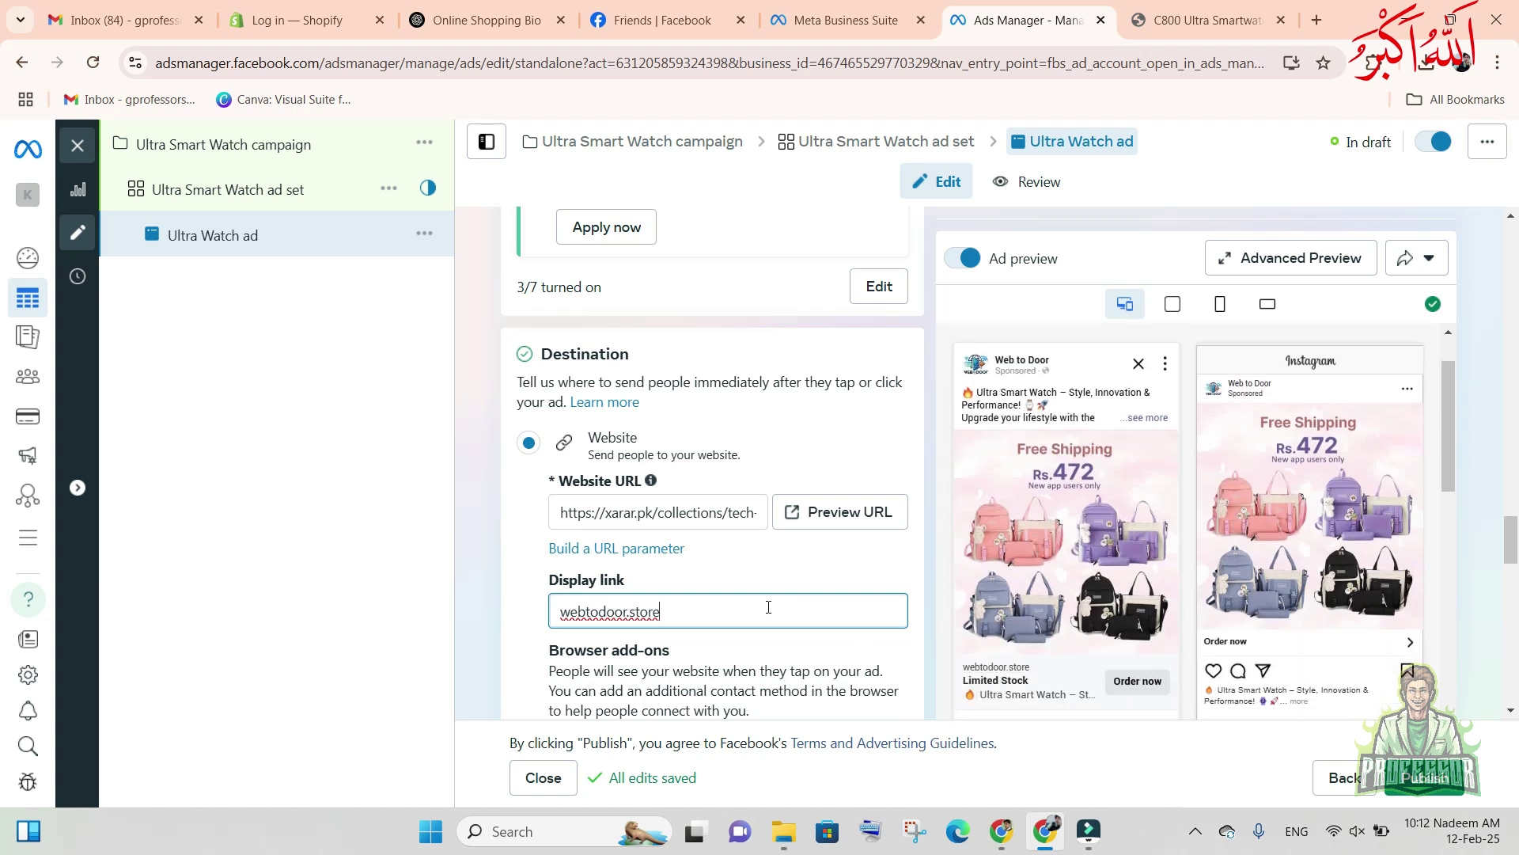
- Review the ad's remaining settings, including browser add-ons, event details, tracking, text and Advantage+ creative
left_click(522, 629)
scroll(519, 609, "down", 5)
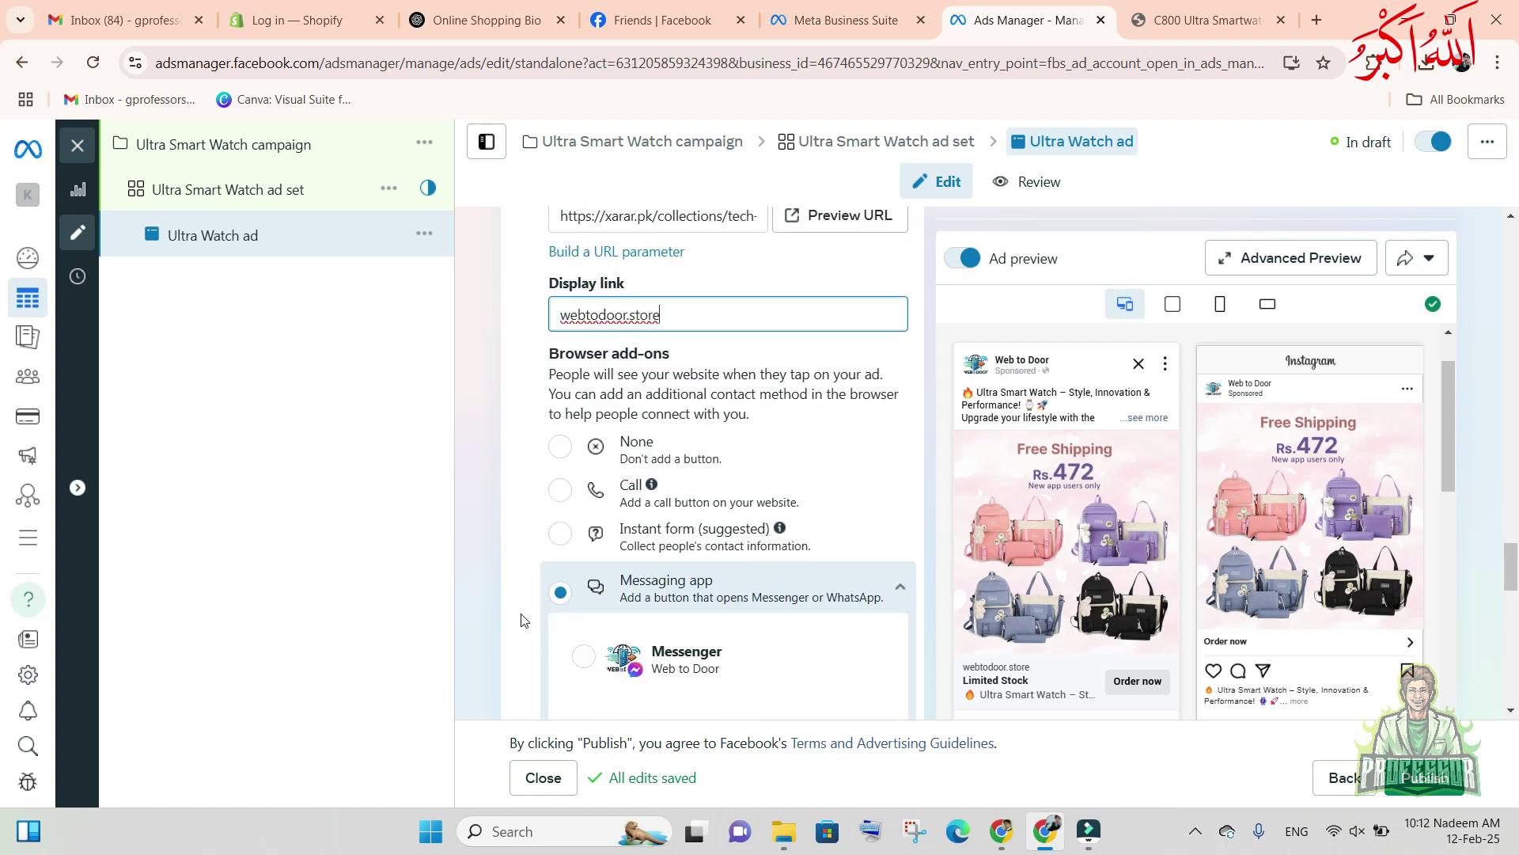
scroll(520, 608, "down", 8)
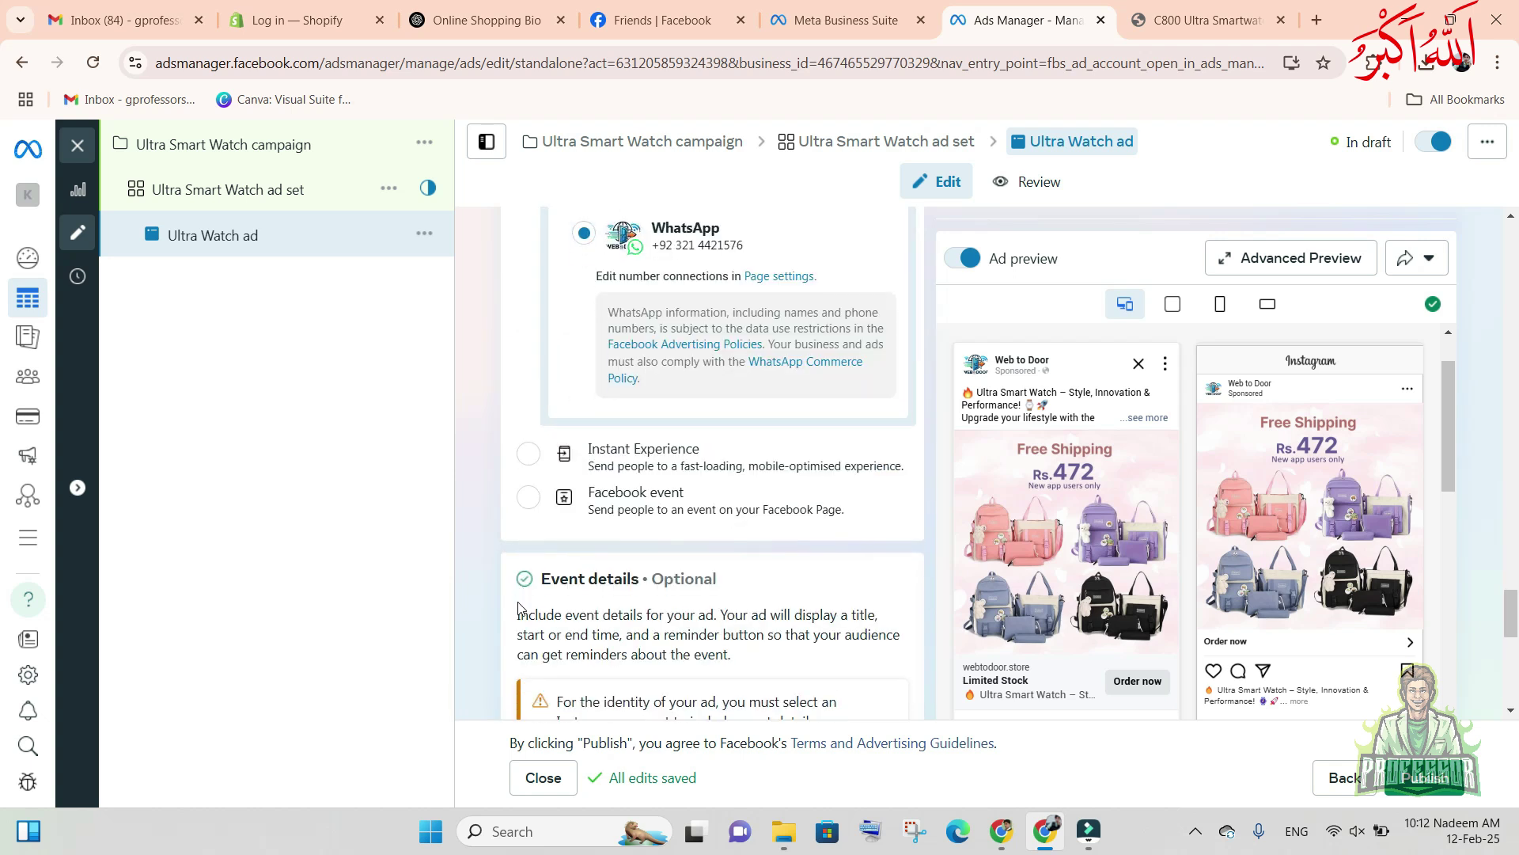
scroll(520, 603, "down", 4)
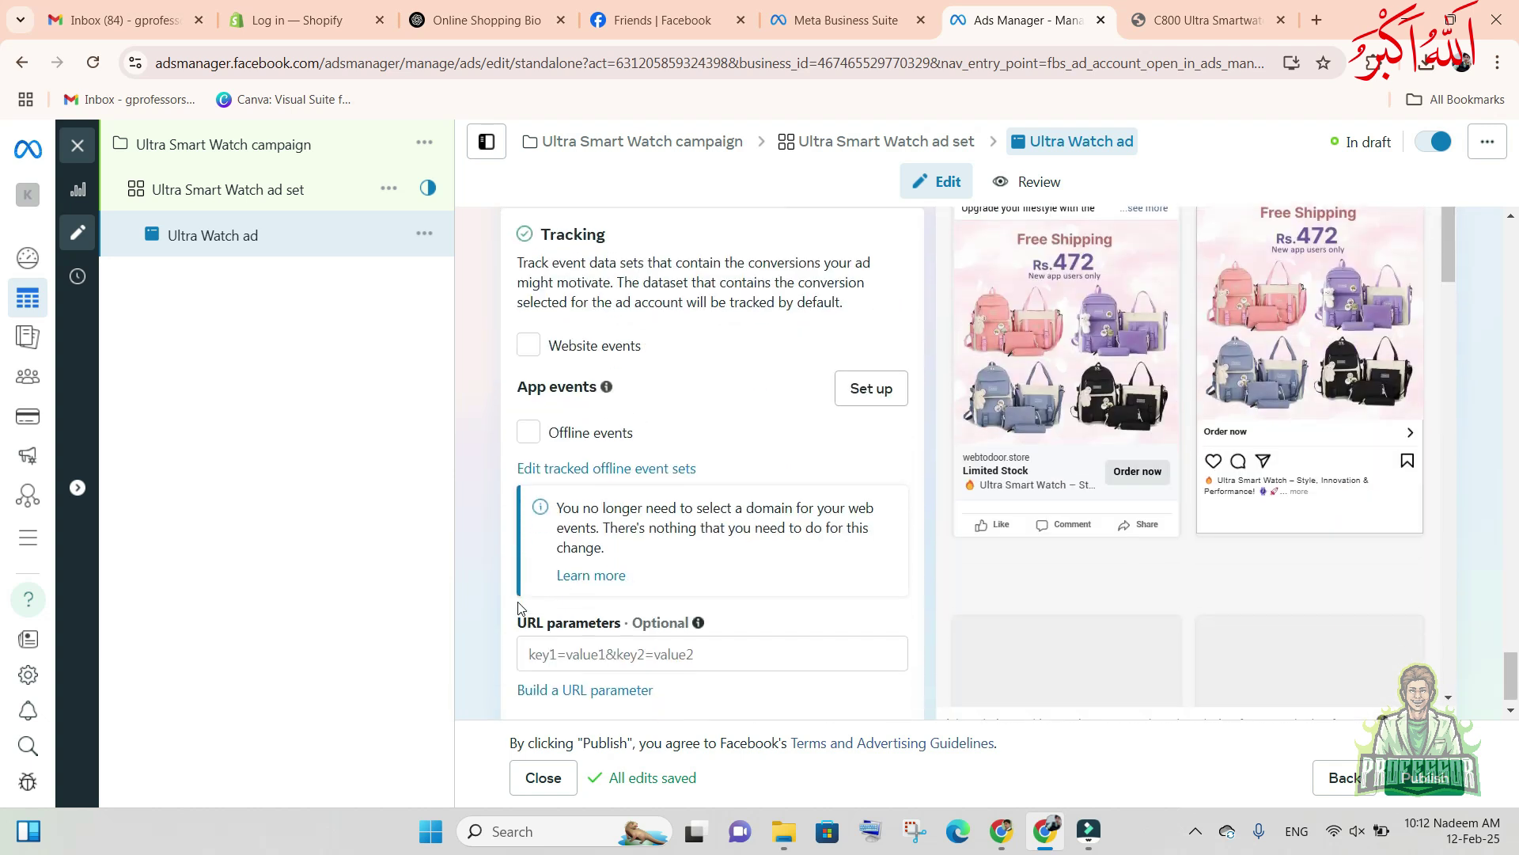
scroll(510, 575, "up", 4)
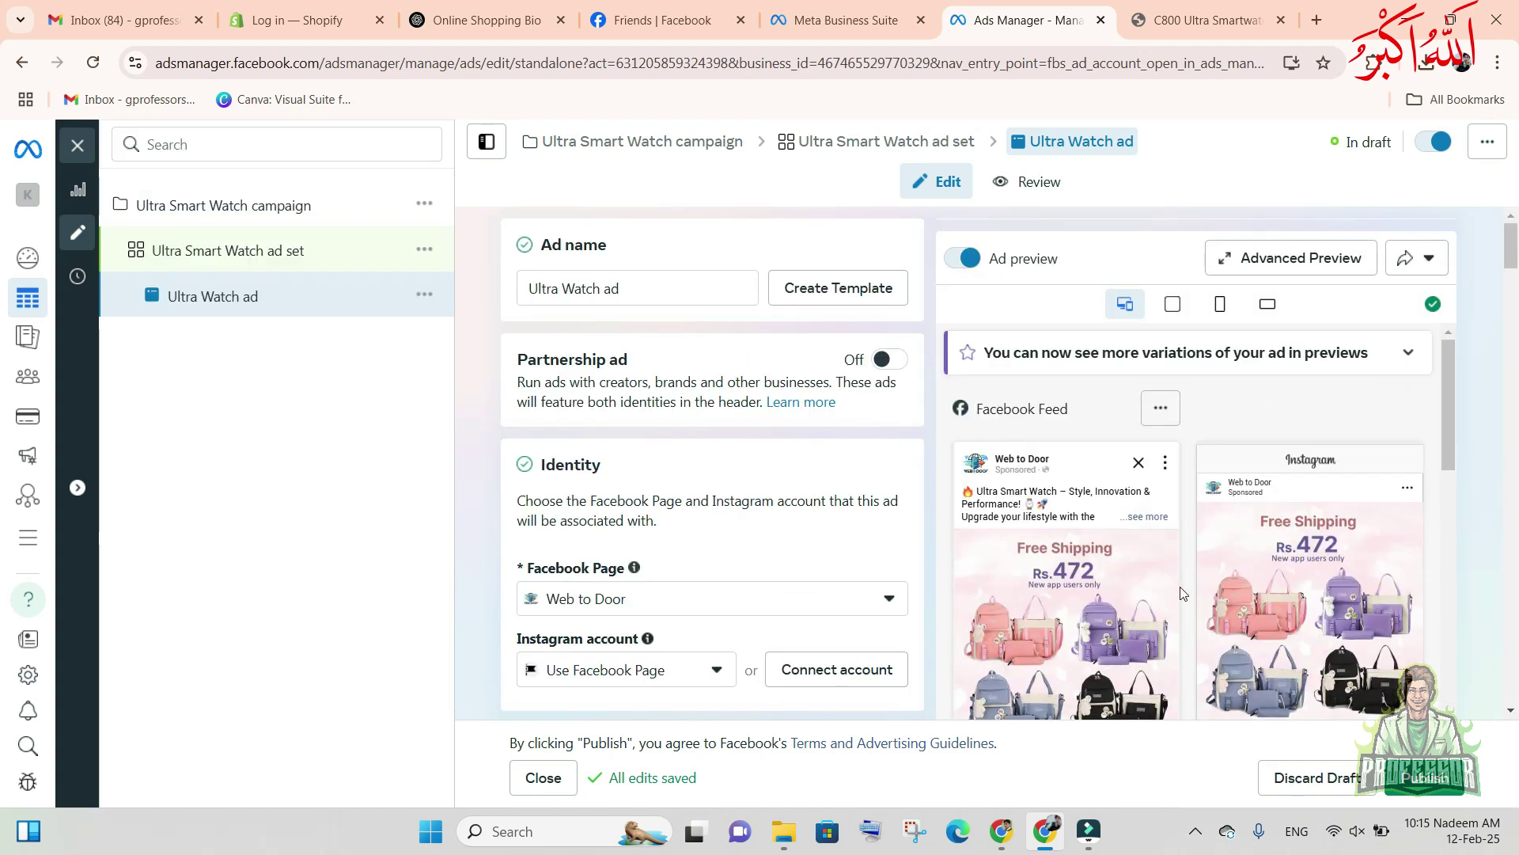
scroll(831, 576, "down", 6)
scroll(823, 586, "down", 5)
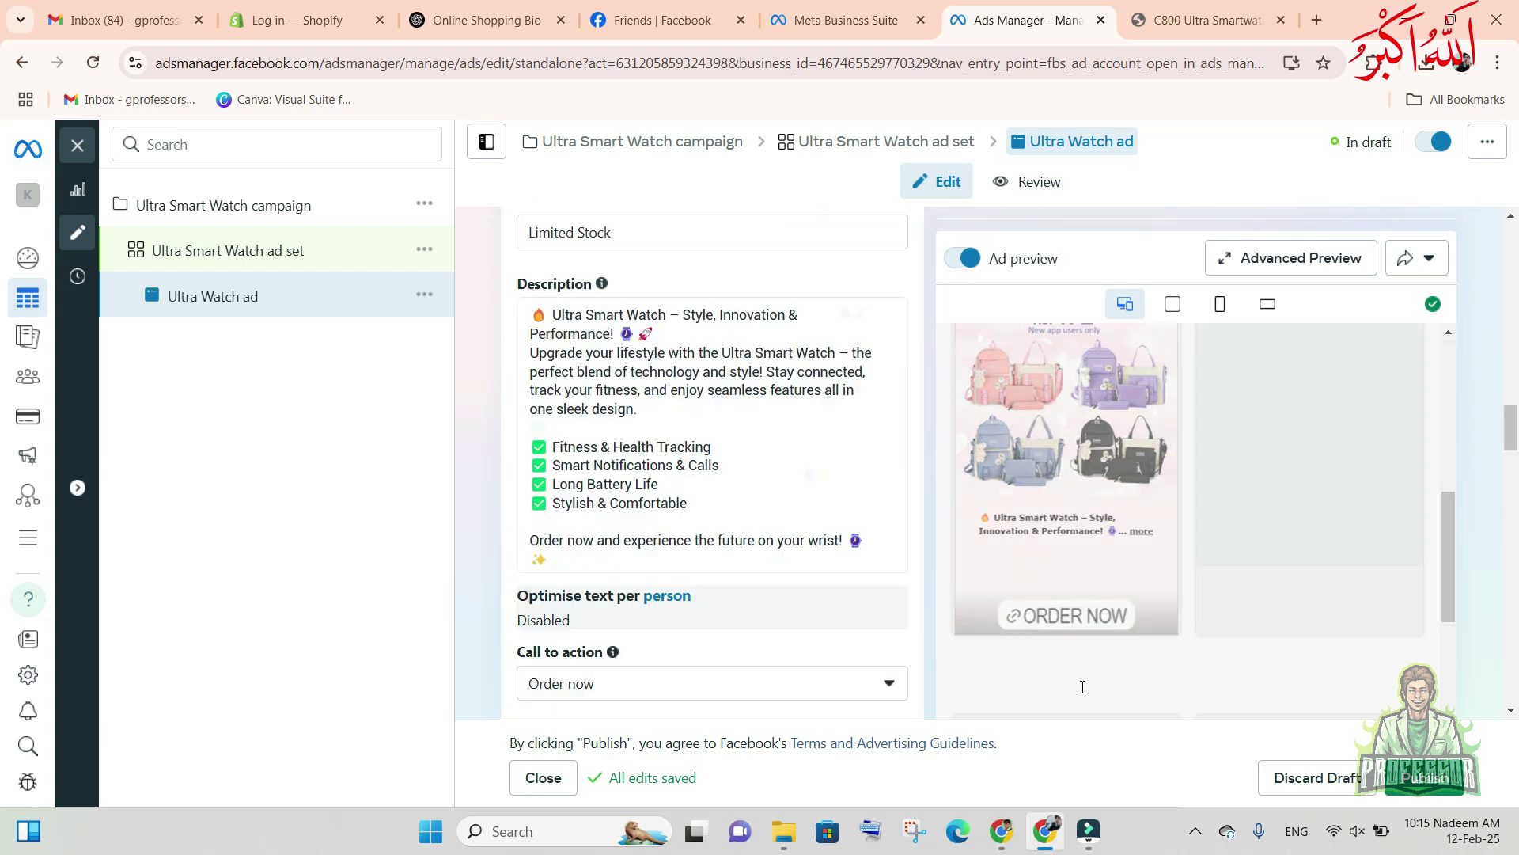
scroll(814, 682, "down", 5)
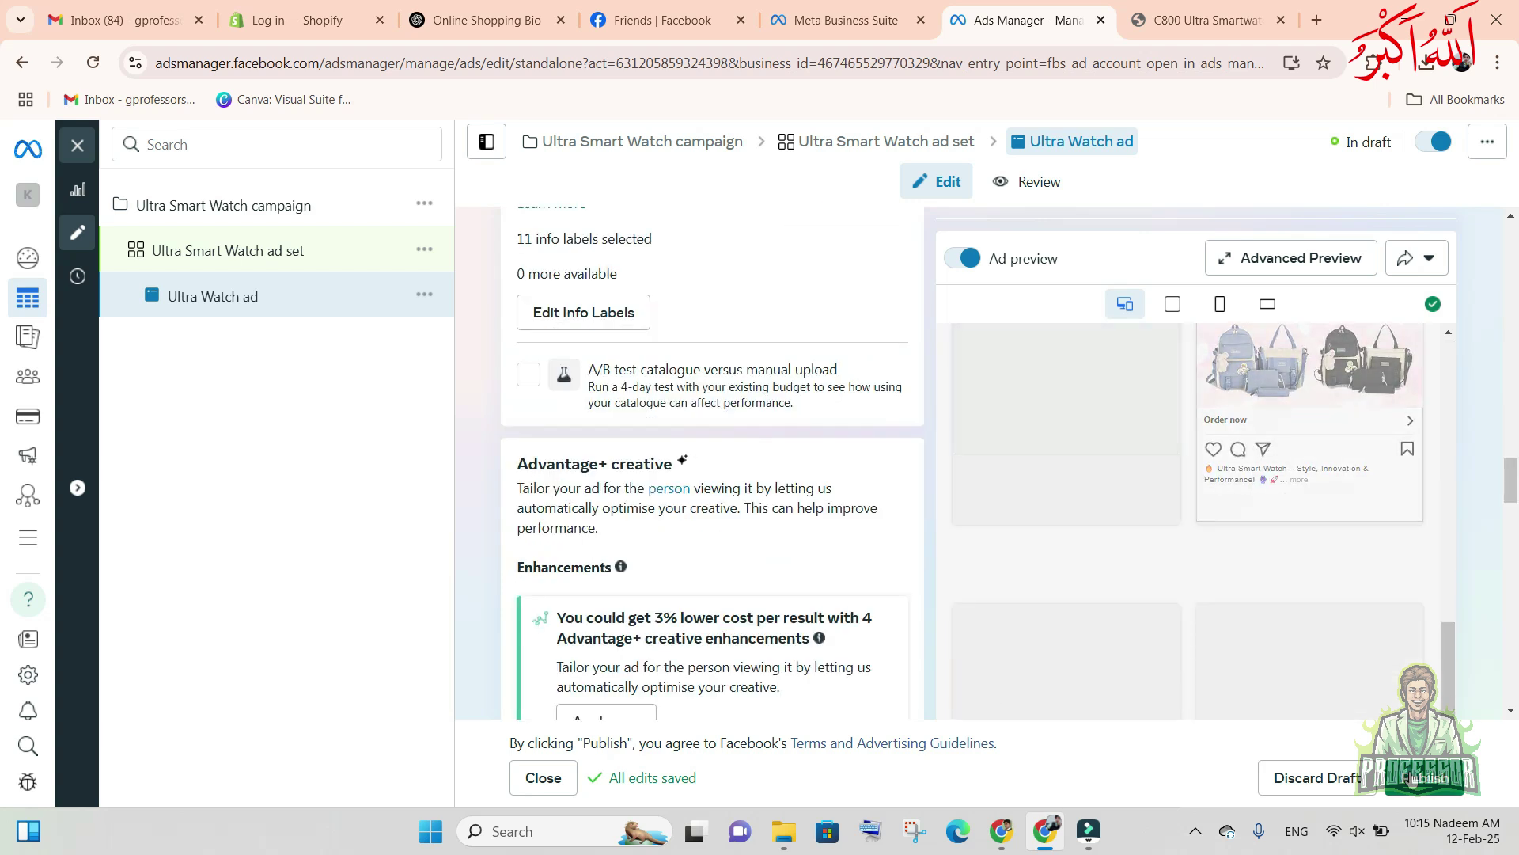
- Publish the Ultra Watch ad and dismiss the tip about column filters in the ads list
left_click(1413, 779)
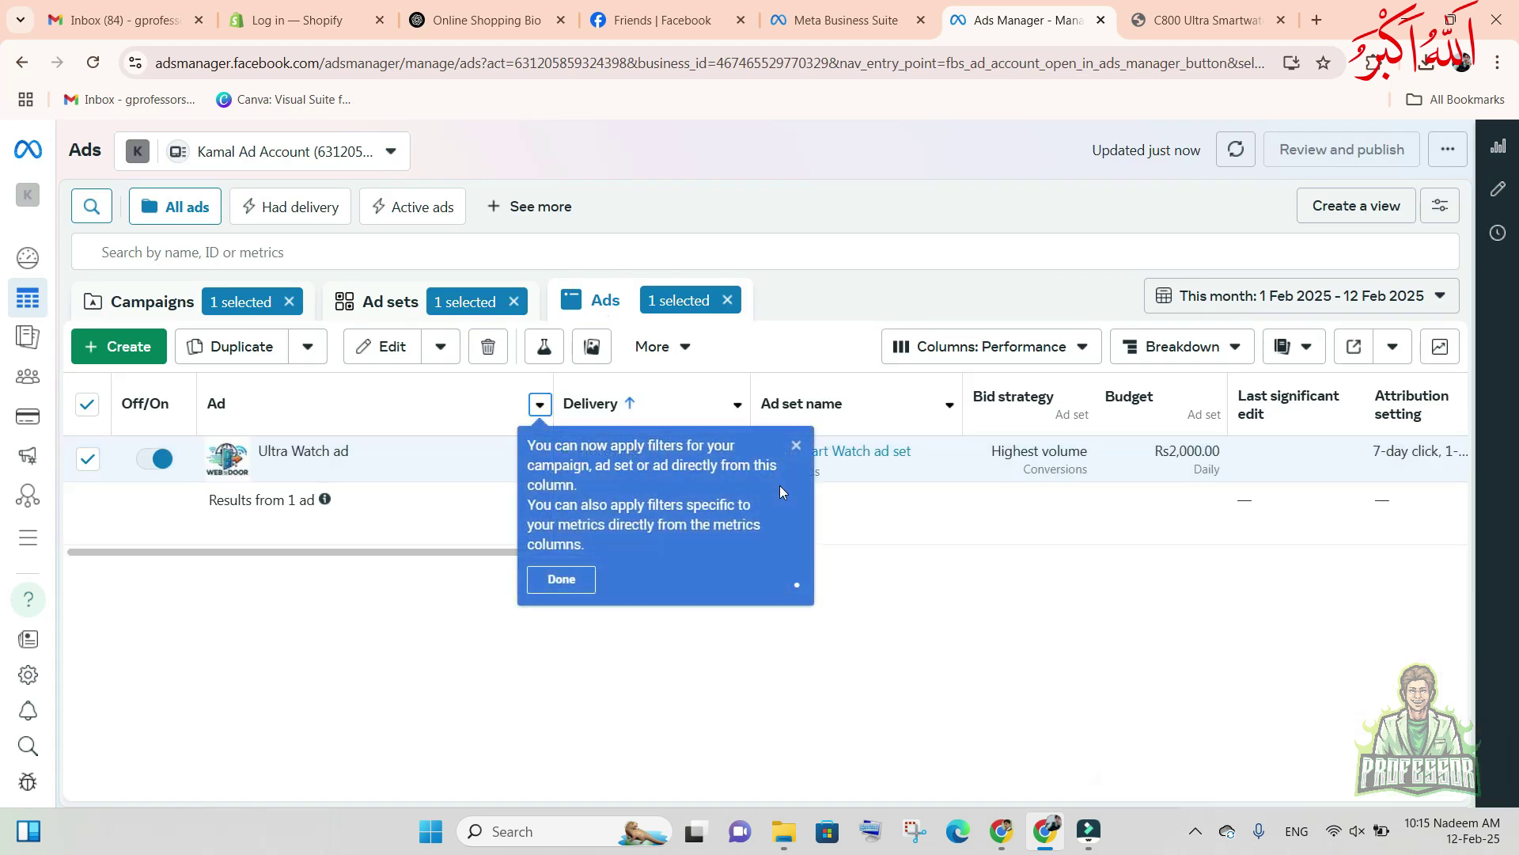
left_click(796, 446)
left_click(600, 459)
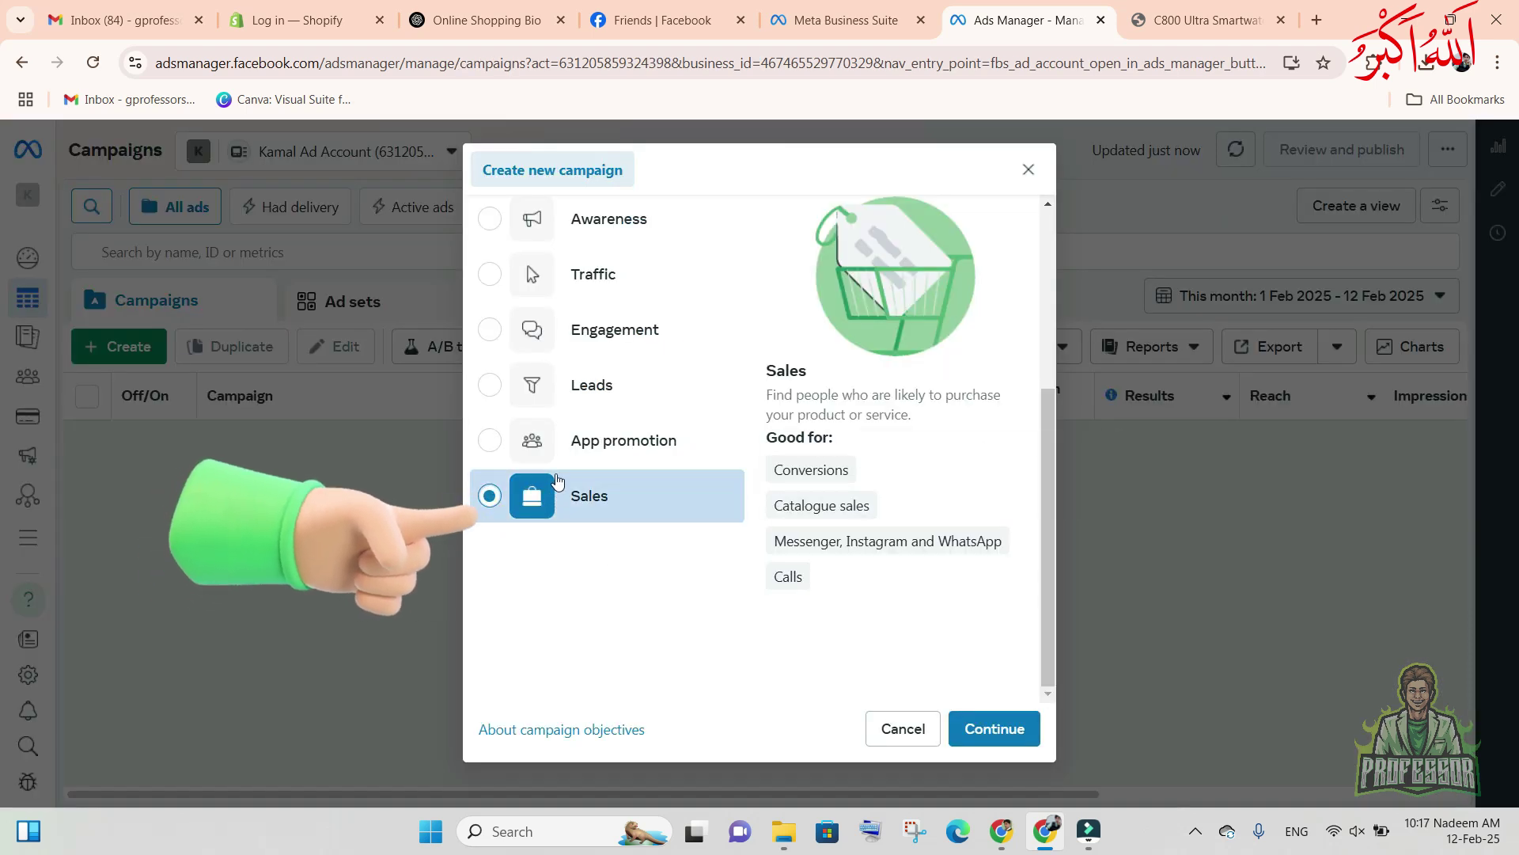
- Look over the campaign objectives, expand the data sources in Meta Business Suite's settings, and return to Ads Manager
scroll(569, 443, "up", 1)
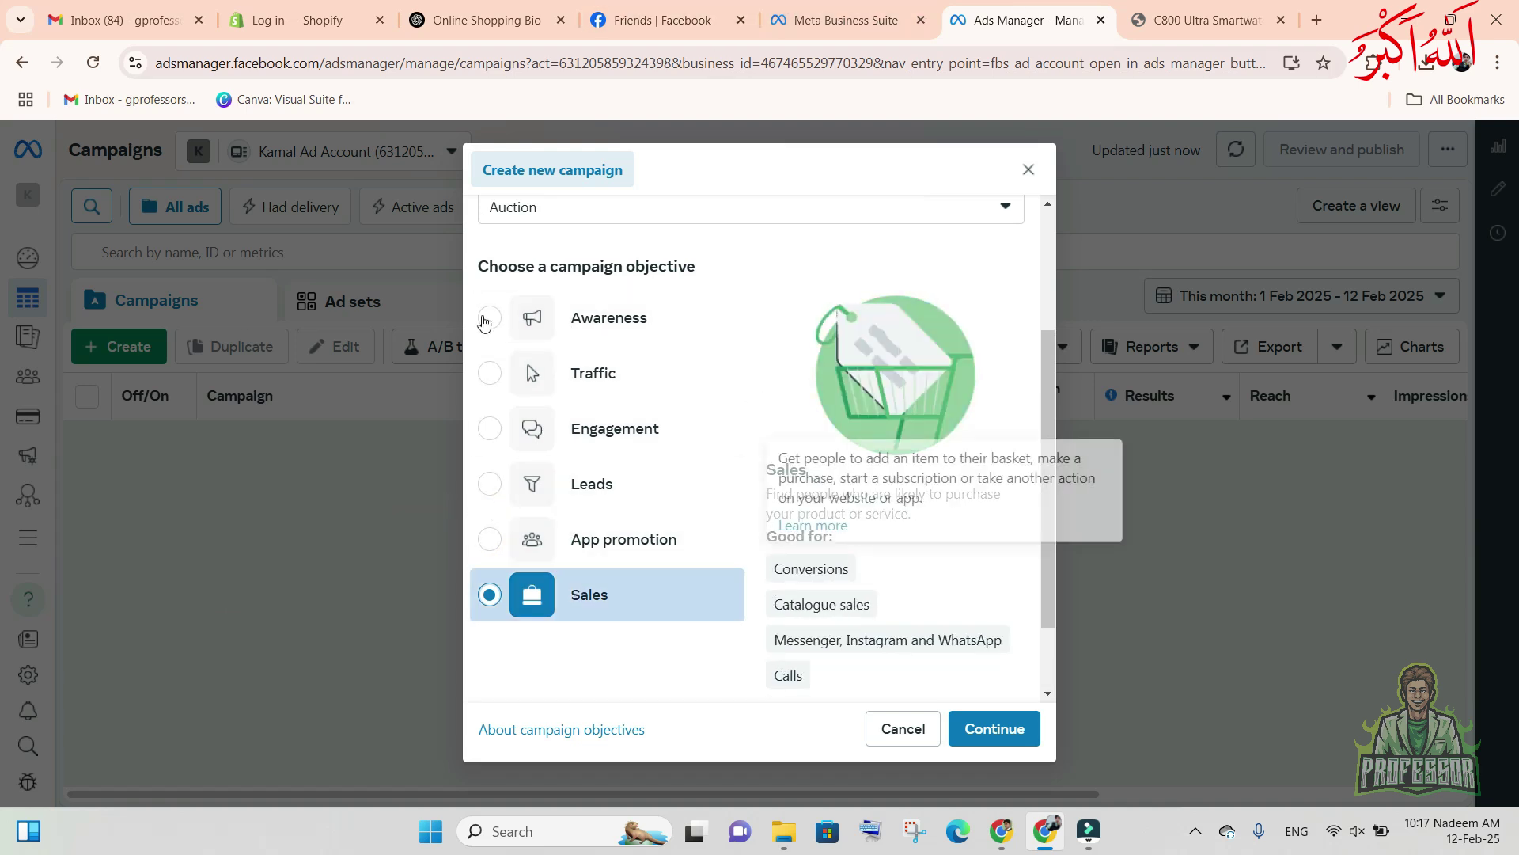
left_click(820, 22)
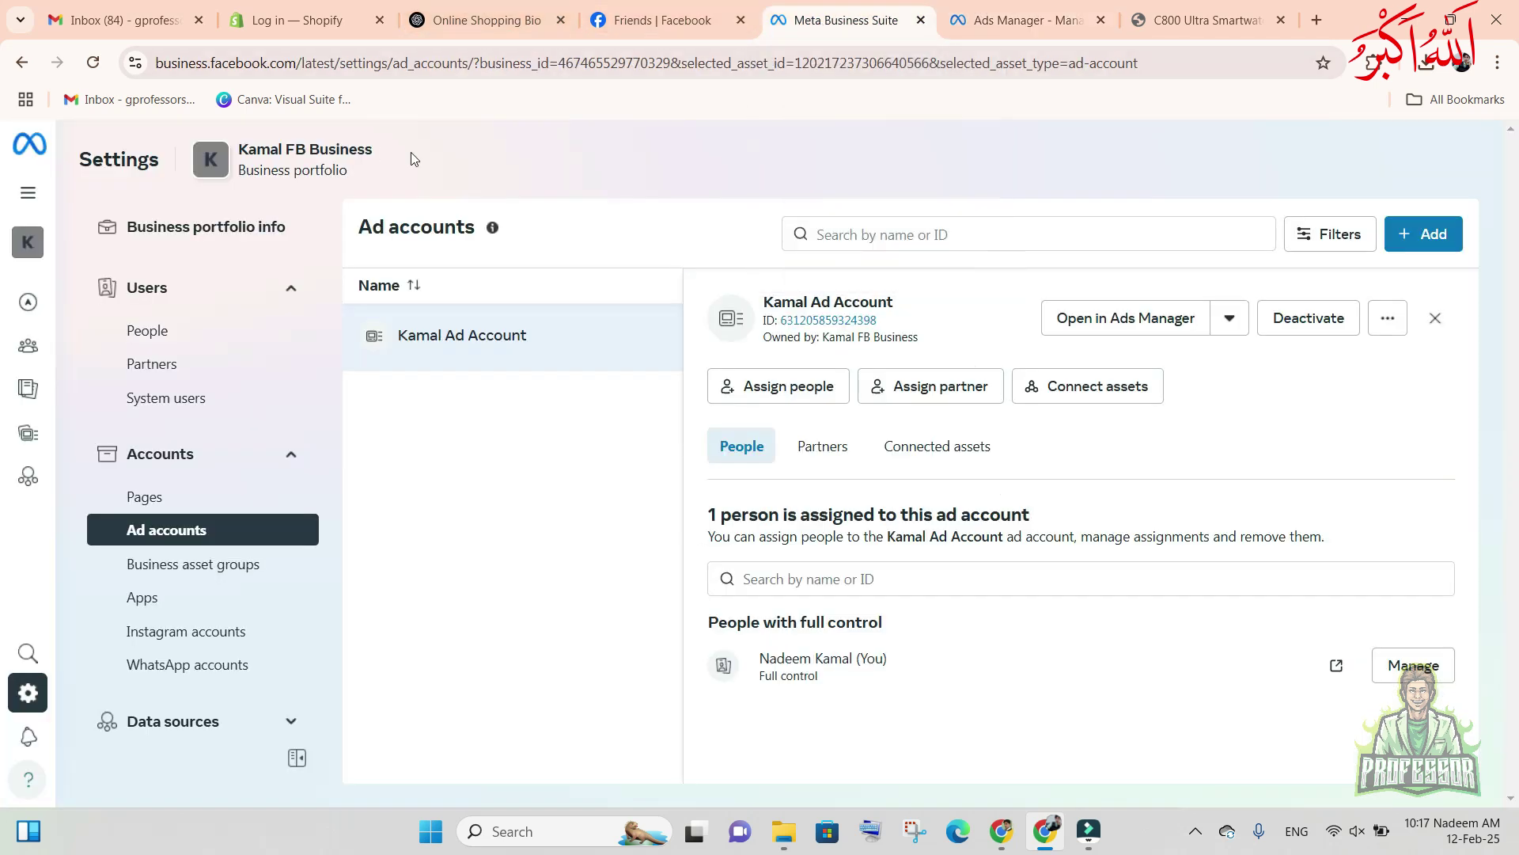
mouse_move(75, 184)
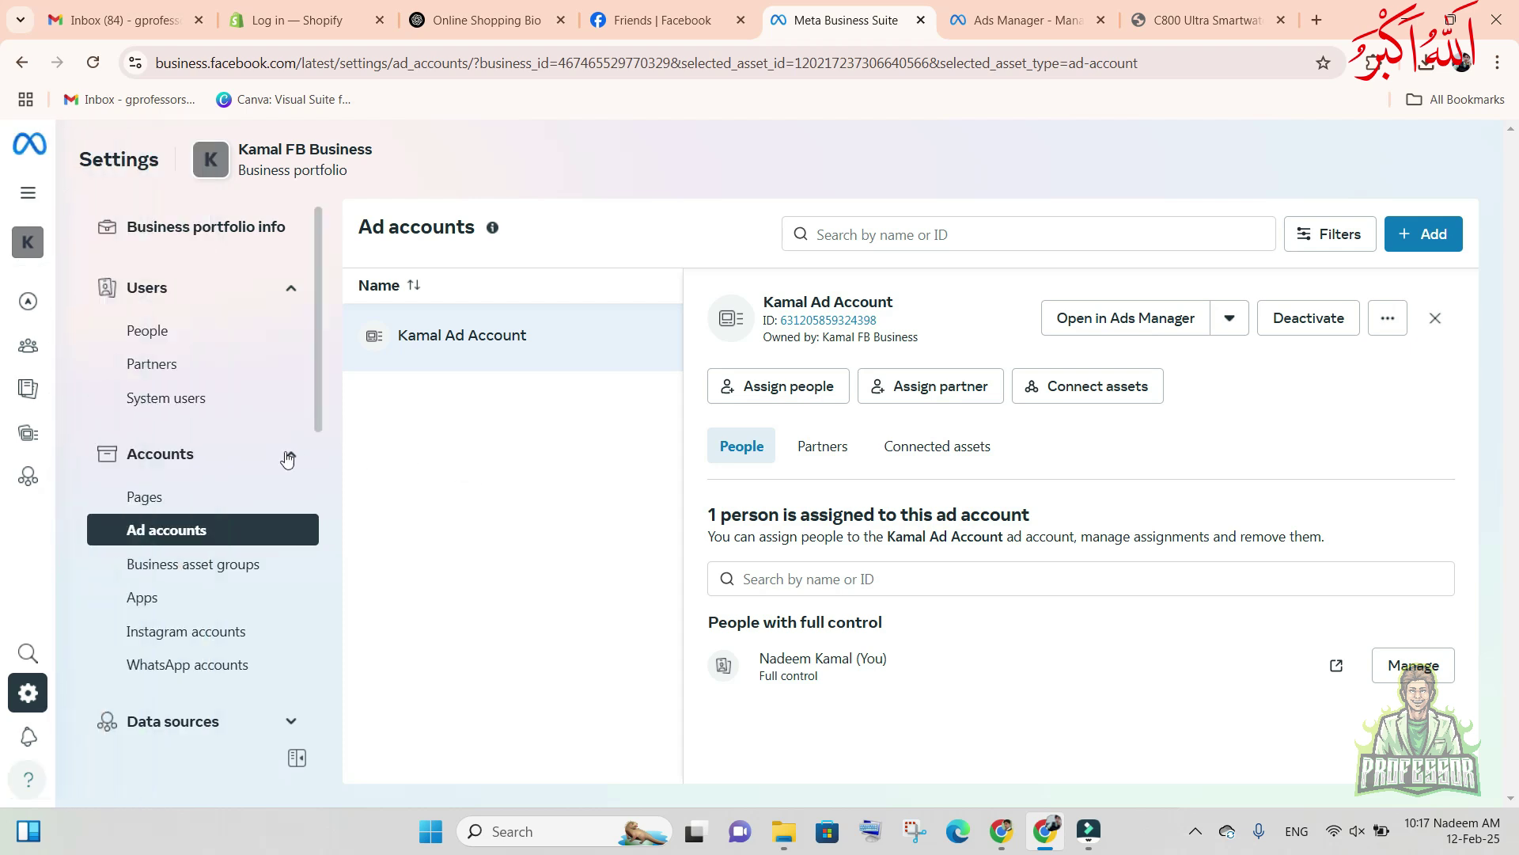
scroll(187, 630, "down", 3)
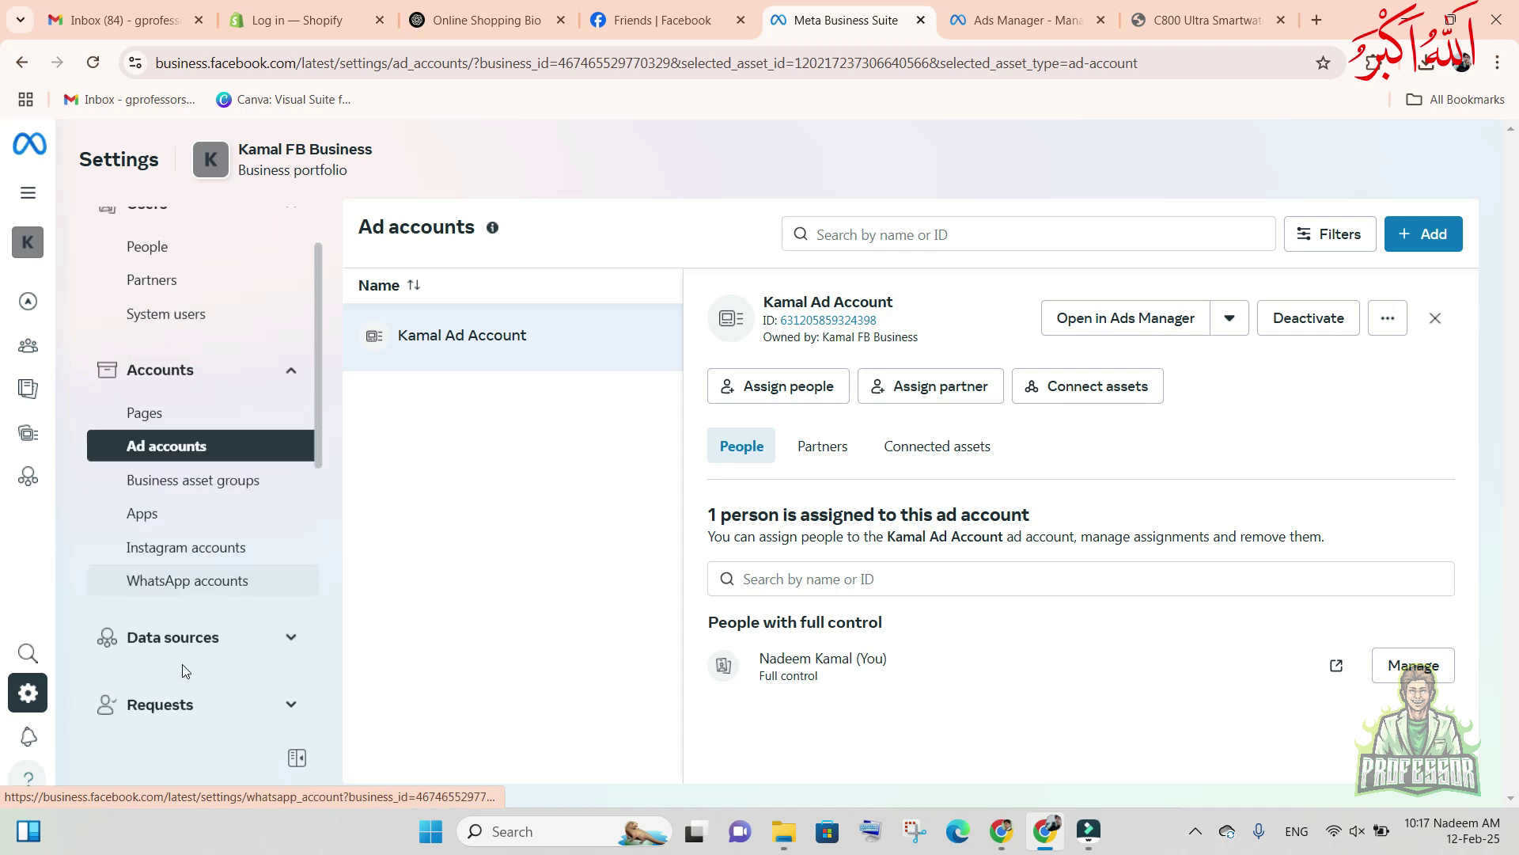
left_click(183, 522)
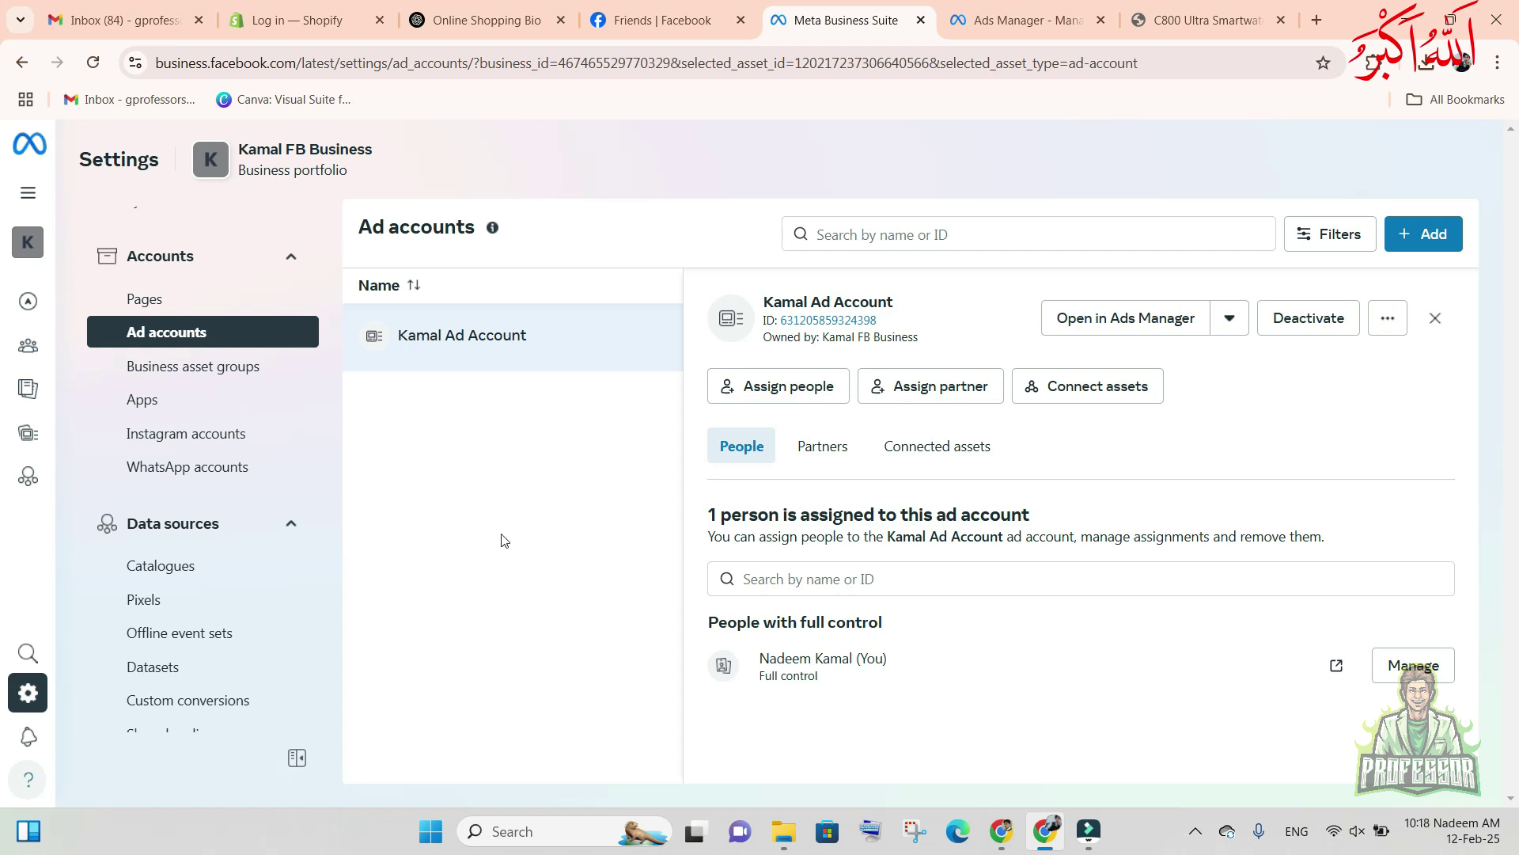
left_click(954, 21)
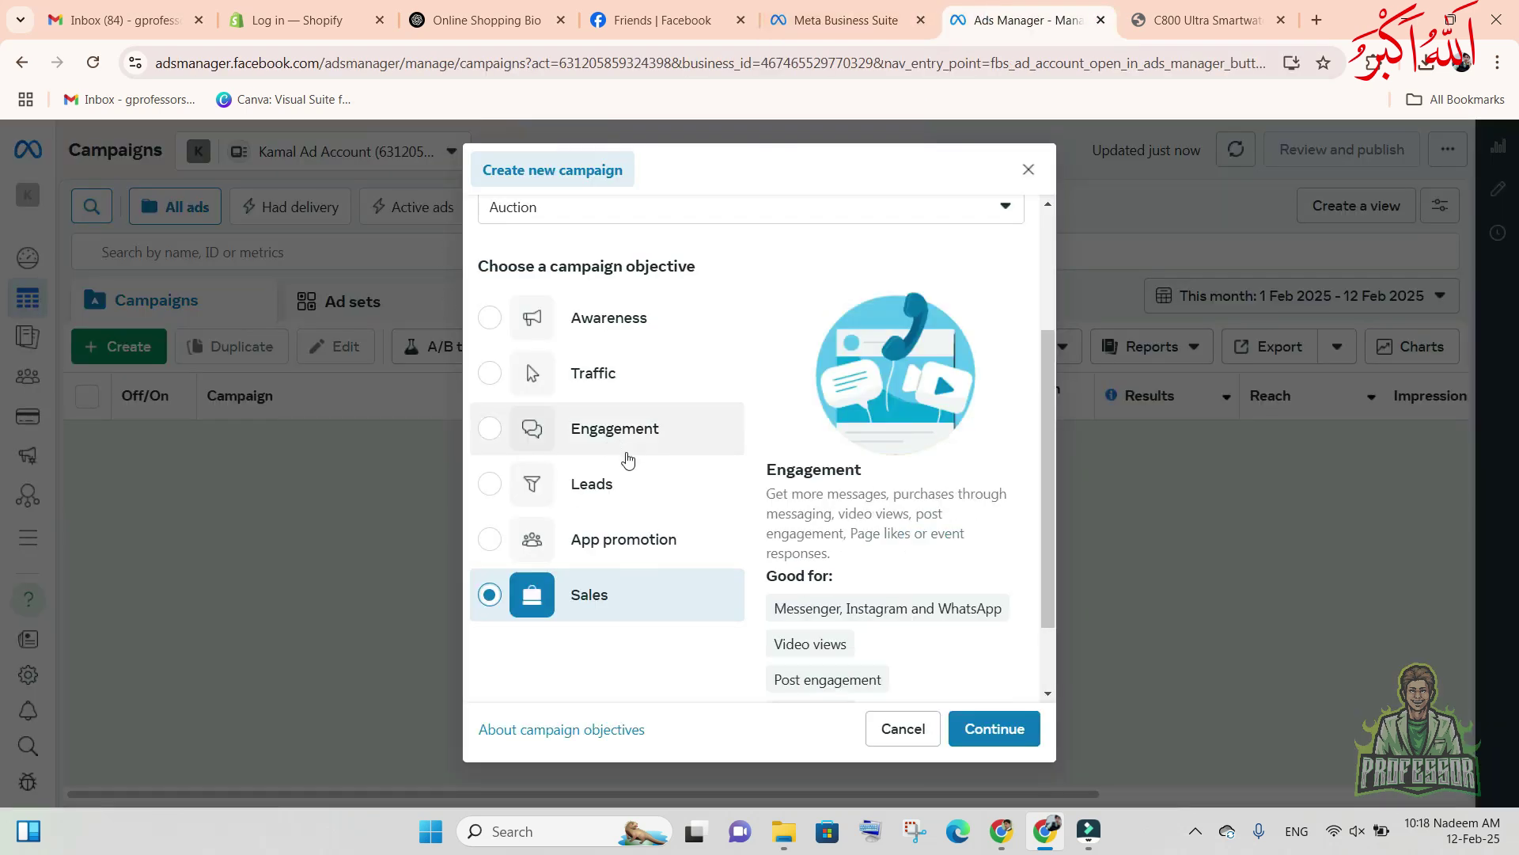